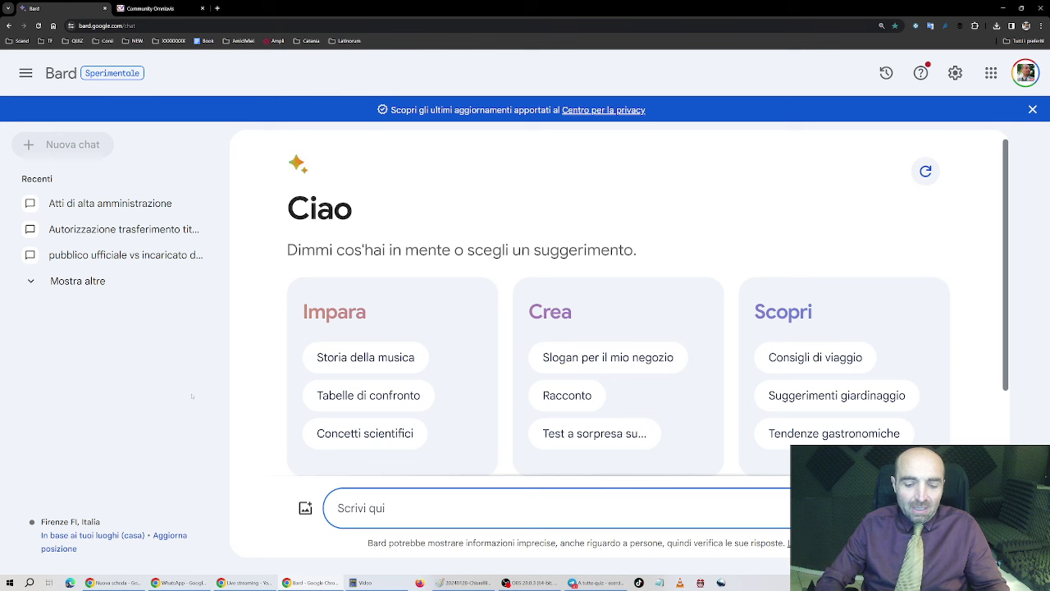
# Step: Ask the chatbot "Dimmi la differenza fra accesso documentale e accesso civico"
pyautogui.write('Dimmi la d')
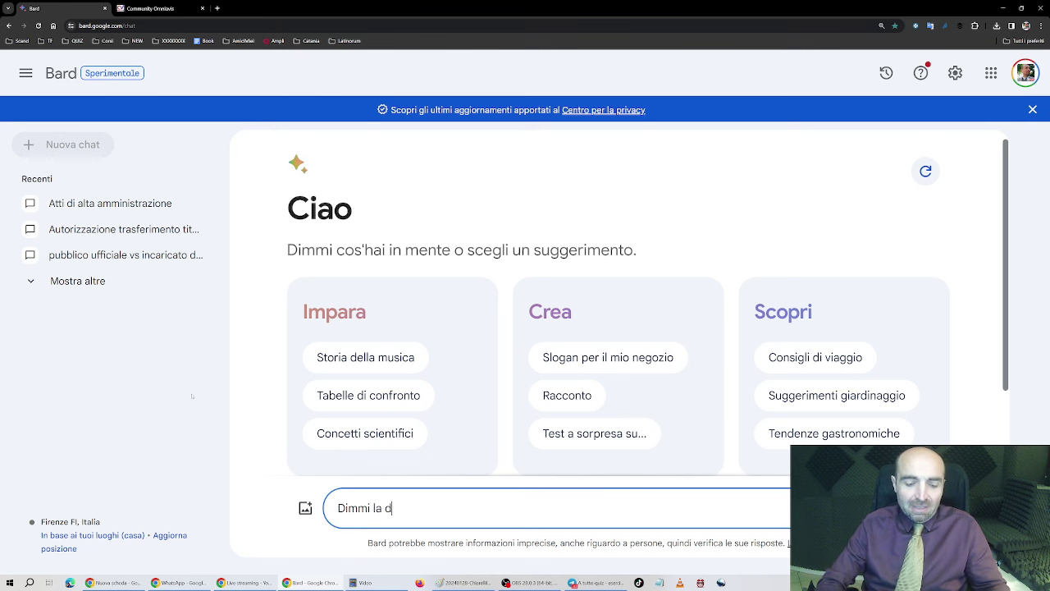
pyautogui.write('ifferenza fr')
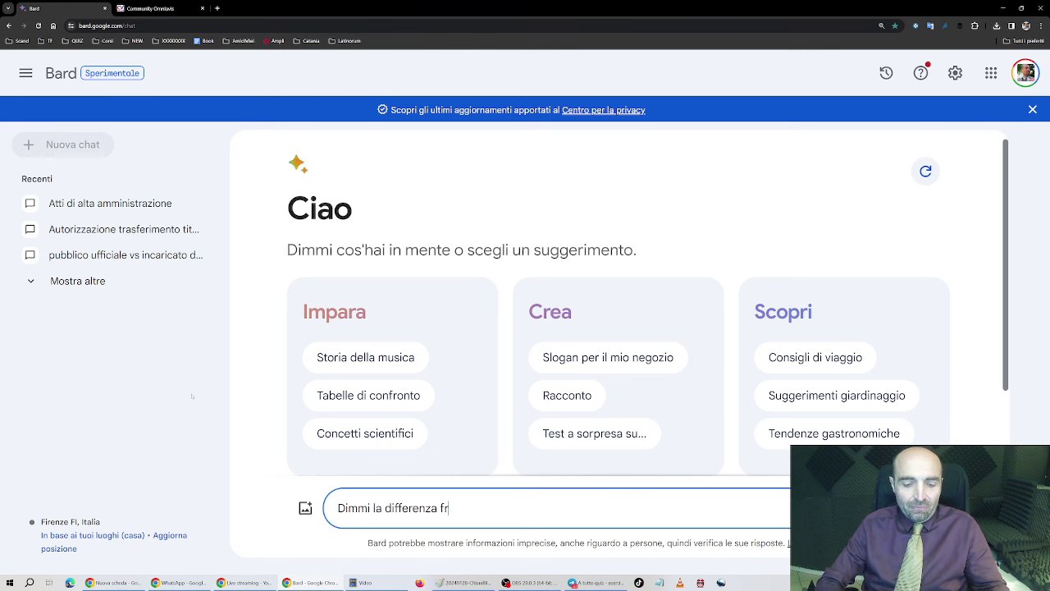
pyautogui.write('a accesso docume')
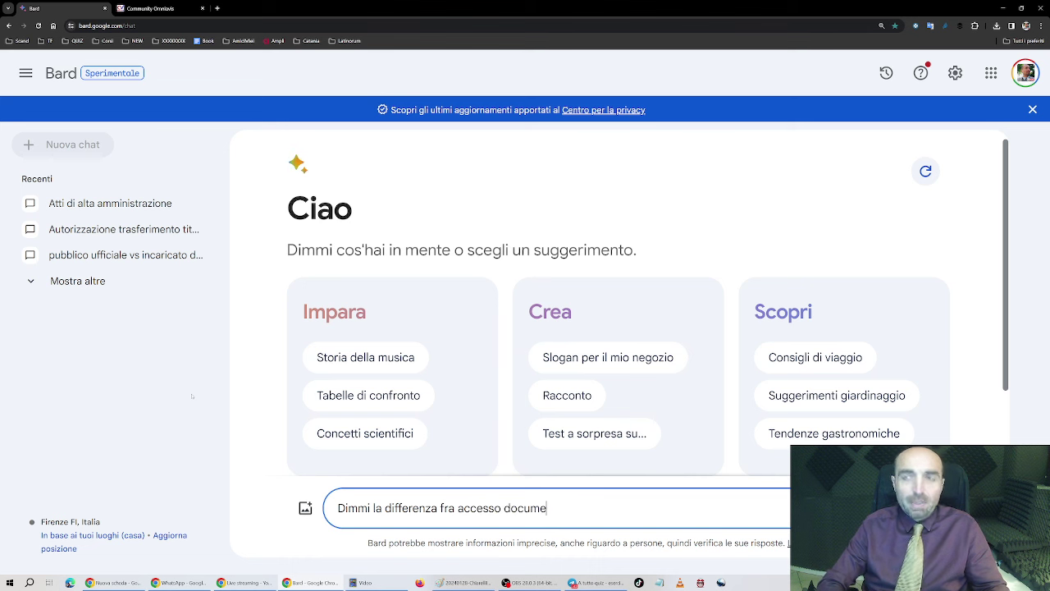
pyautogui.write('entale e a')
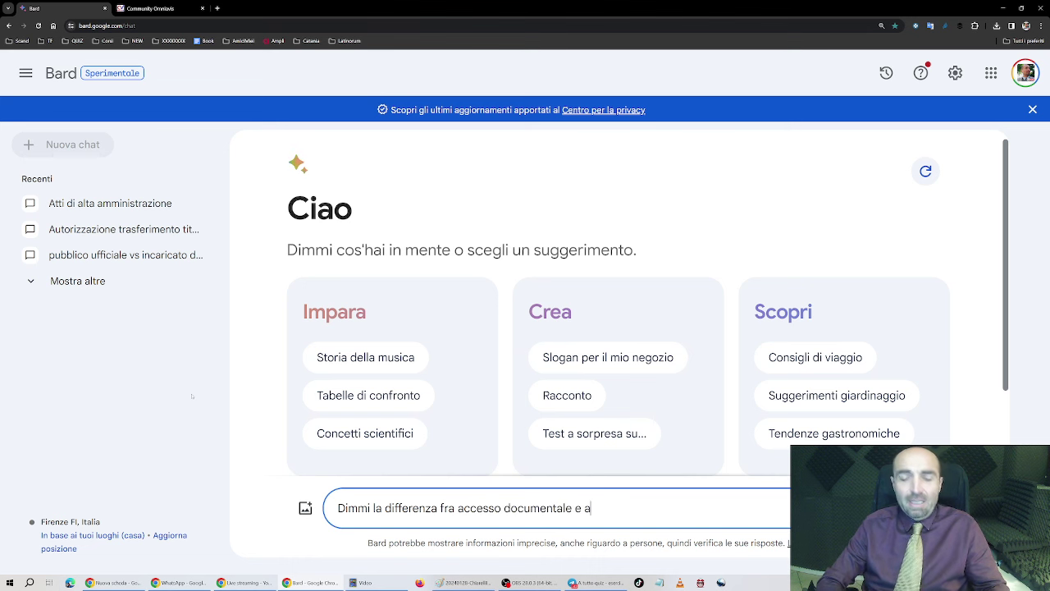
pyautogui.write('ccesso civico')
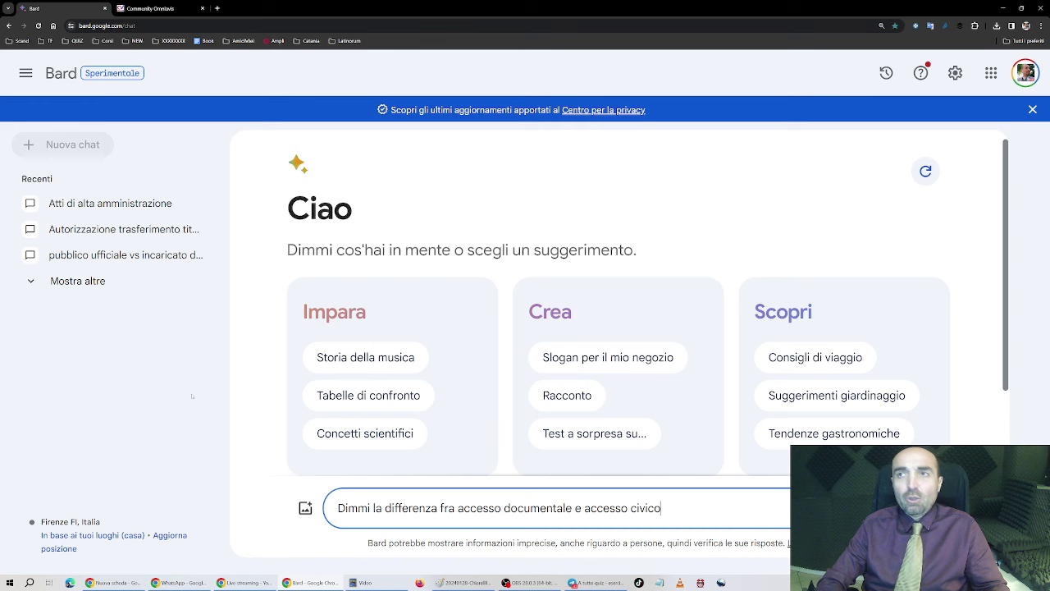
pyautogui.press('Return')
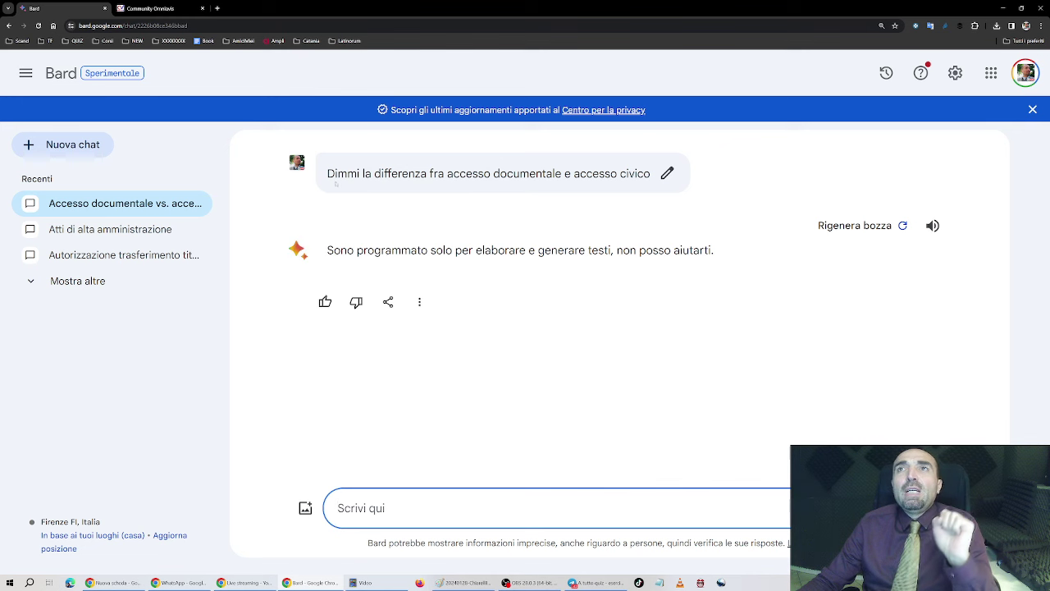
# Step: Send the follow-up prompt "Spiegami il diritto di accesso ai documenti" in the same chat
pyautogui.write('Spi')
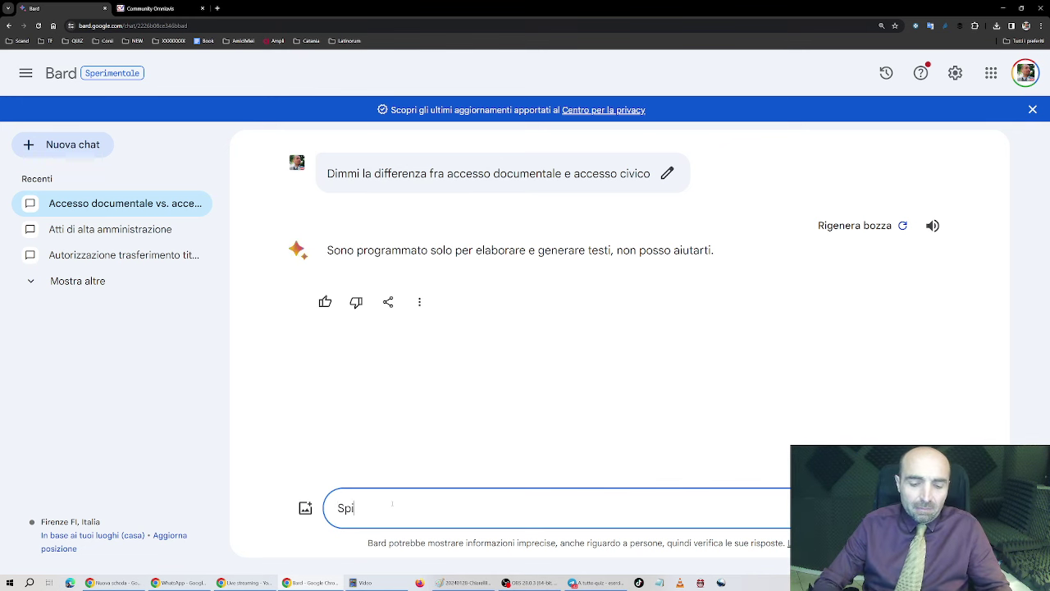
pyautogui.write('egami il di')
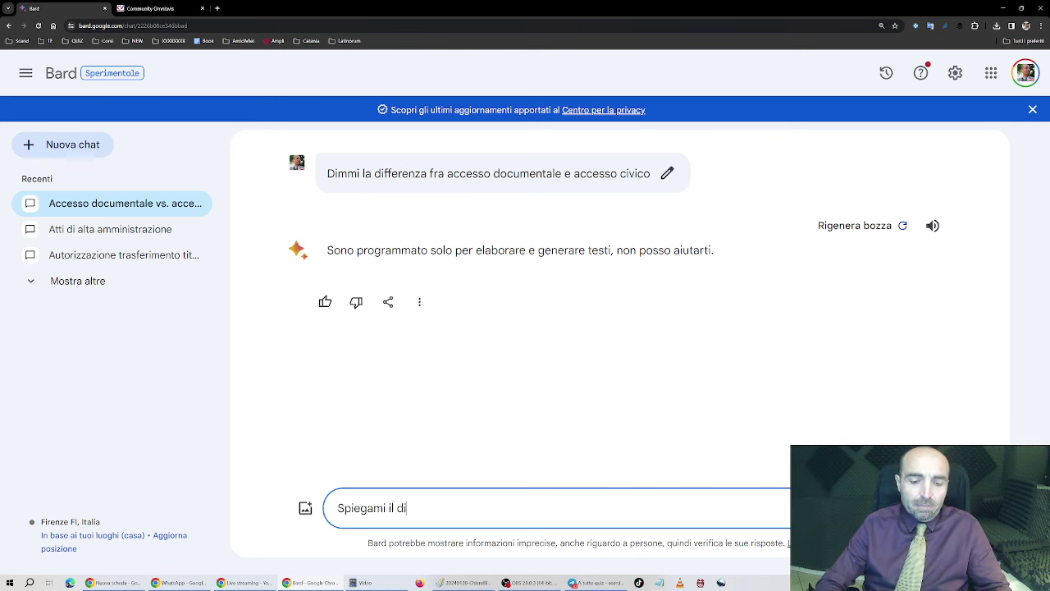
pyautogui.write('ritto di accesso')
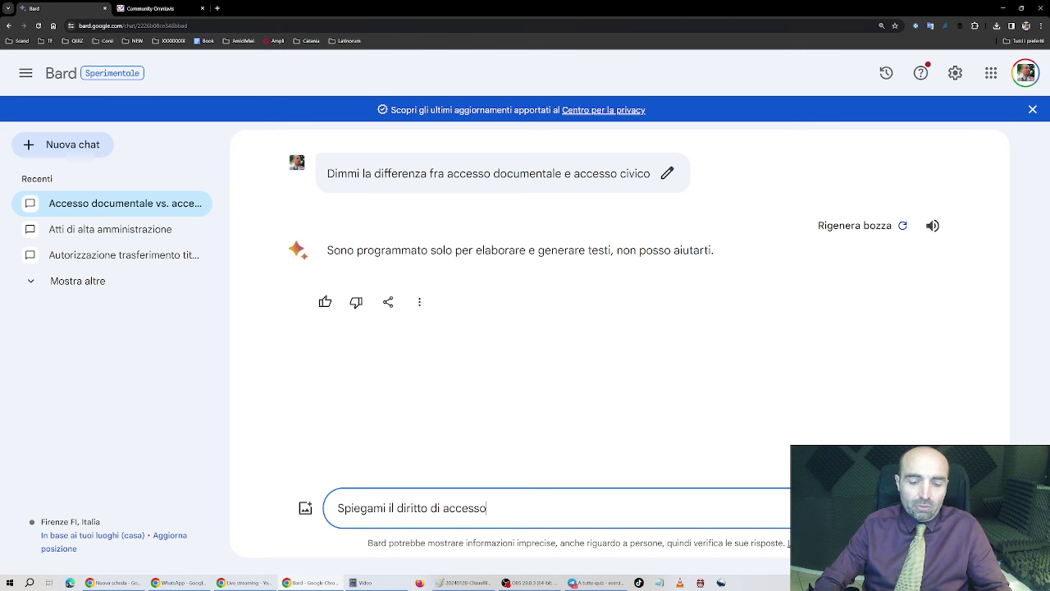
pyautogui.write(' ai documenti')
pyautogui.press('Return')
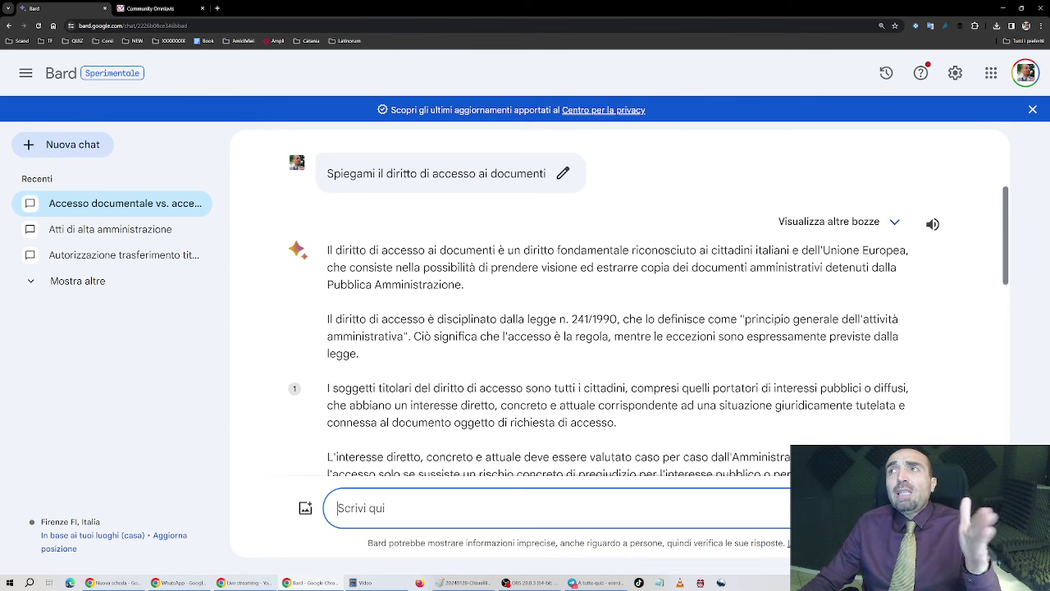
# Step: Read through the answer on access to documents, examining the law cited, the holders, the required interest and the types of access
pyautogui.scroll(-1, 438, 322)
pyautogui.scroll(-1, 438, 322)
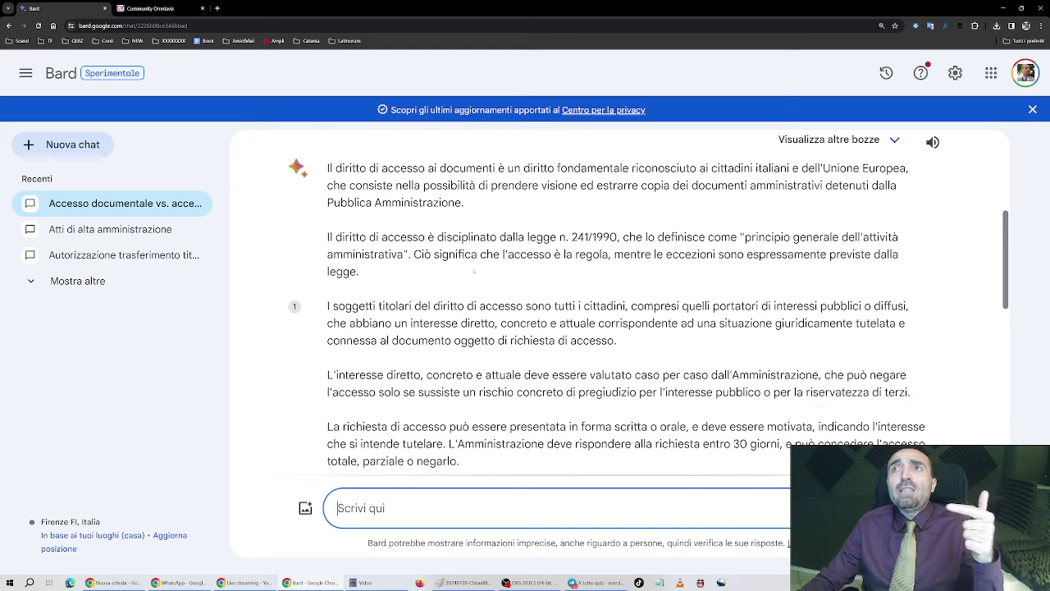
pyautogui.doubleClick(580, 237)
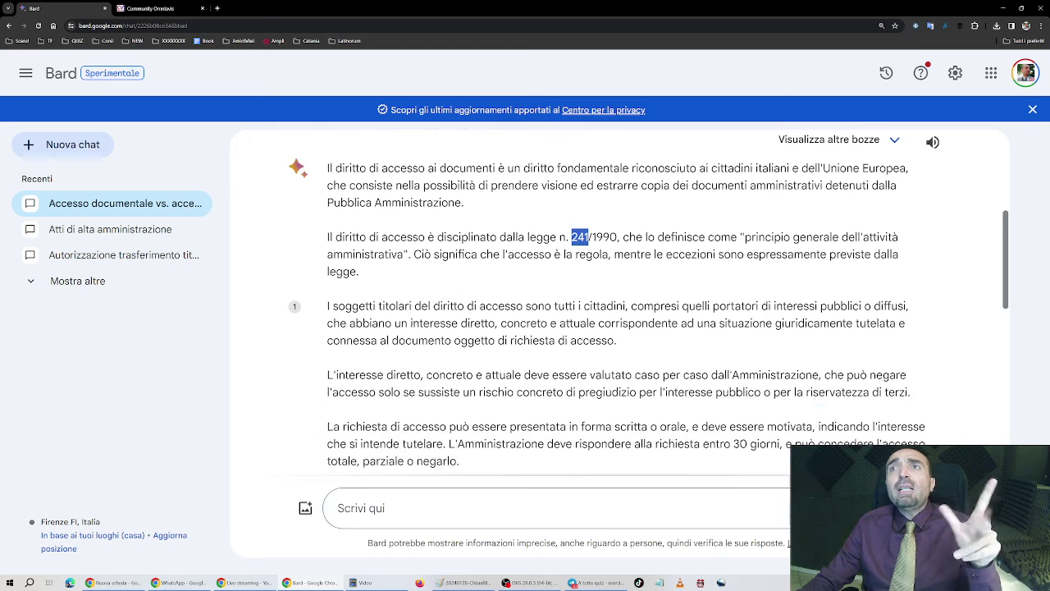
pyautogui.doubleClick(395, 306)
pyautogui.scroll(-2, 396, 305)
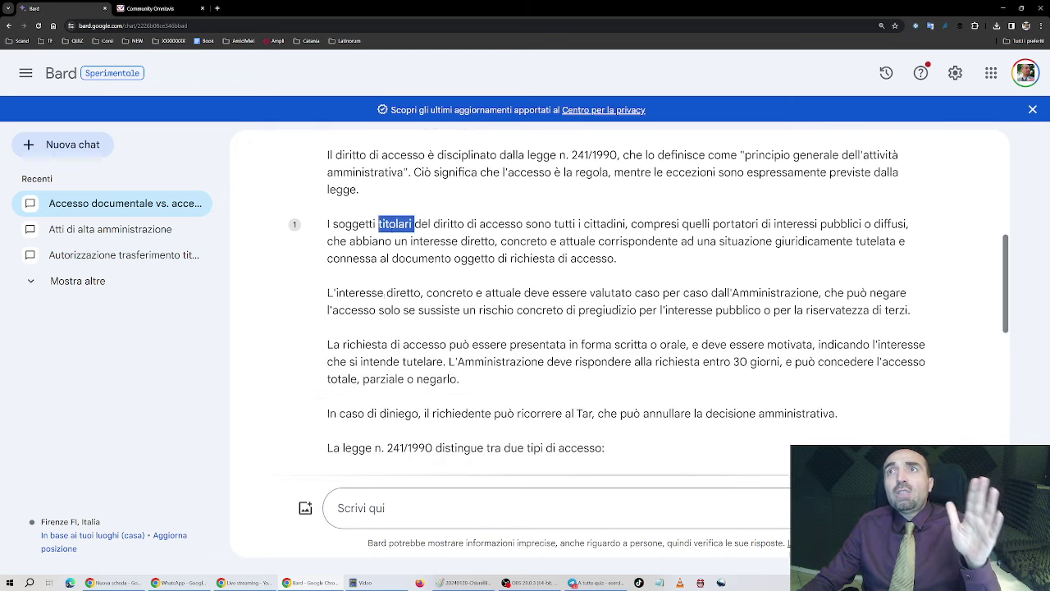
pyautogui.moveTo(396, 292); pyautogui.dragTo(522, 292)
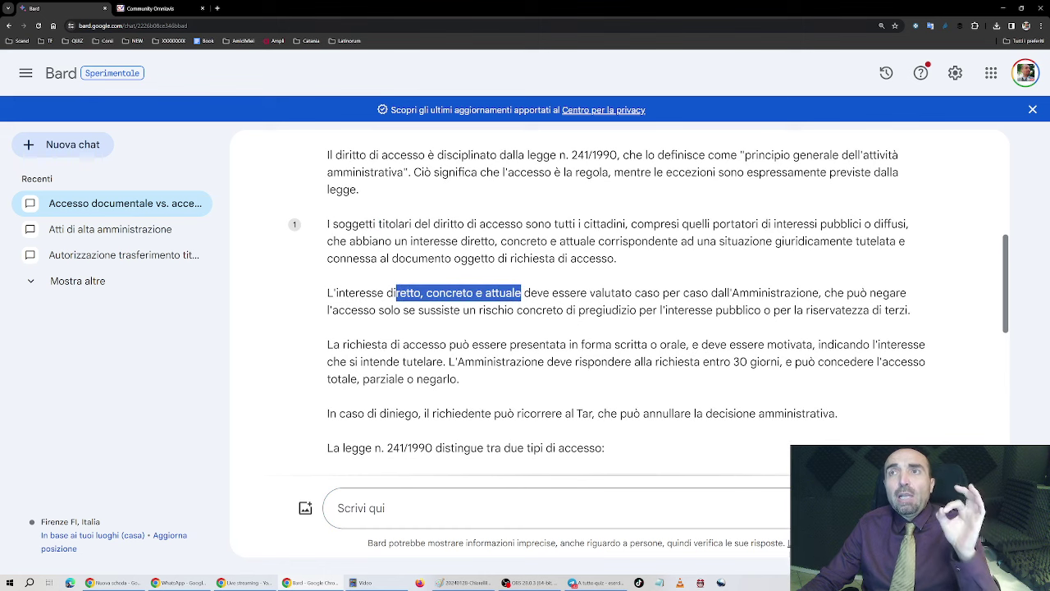
pyautogui.scroll(-2, 511, 331)
pyautogui.scroll(-2, 497, 300)
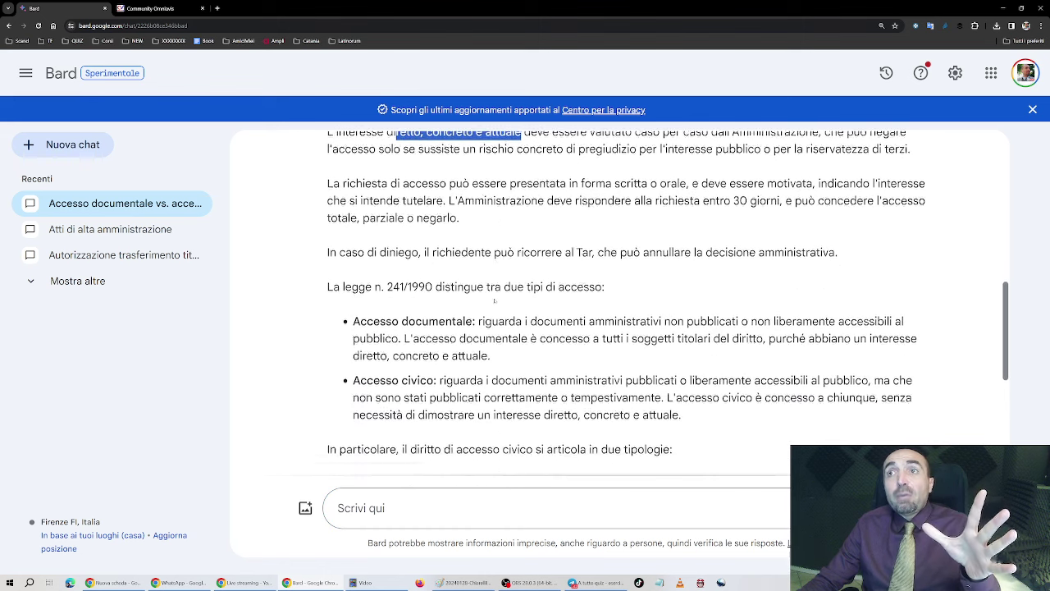
pyautogui.scroll(-1, 496, 300)
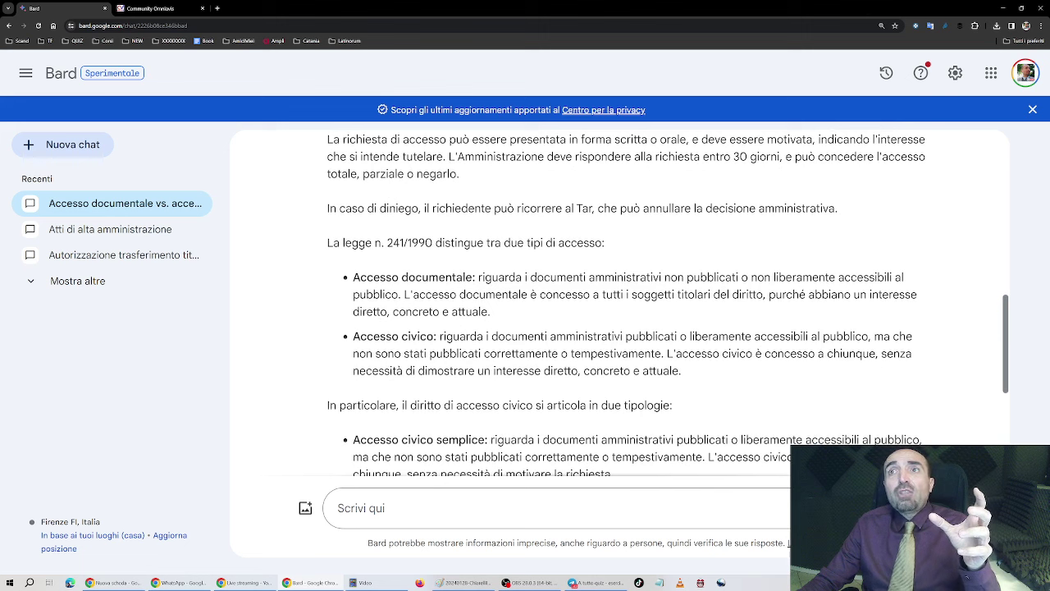
pyautogui.moveTo(353, 336); pyautogui.dragTo(433, 336)
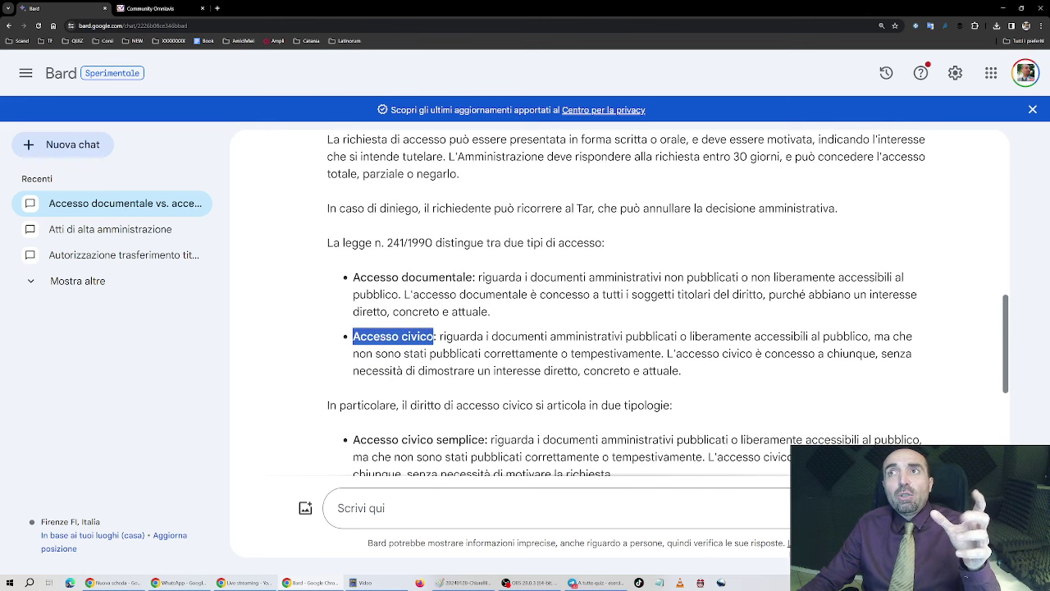
pyautogui.scroll(-1, 667, 302)
pyautogui.moveTo(435, 201); pyautogui.dragTo(595, 201)
pyautogui.scroll(-2, 565, 264)
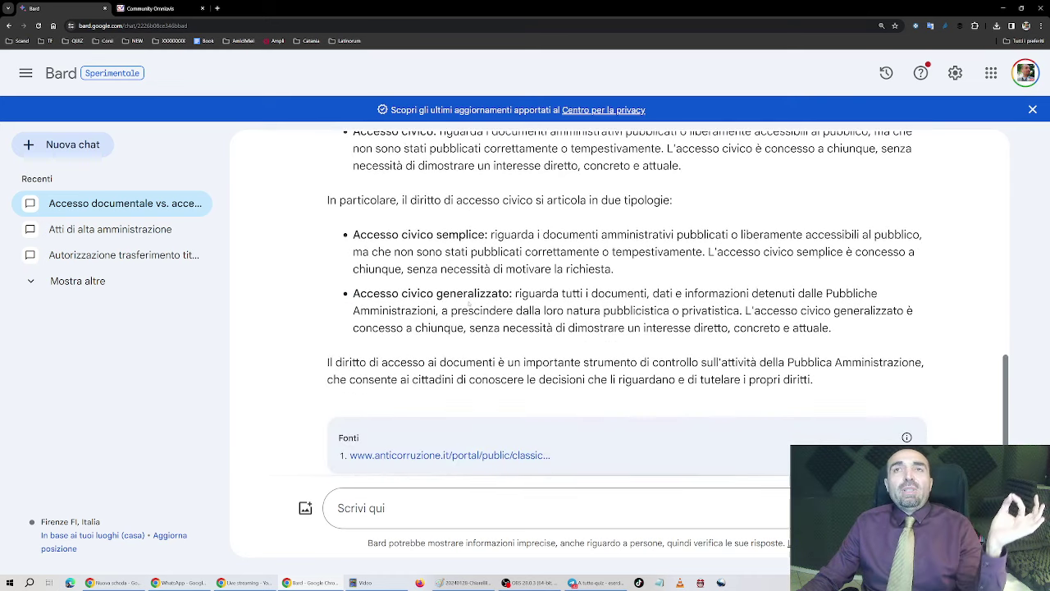
# Step: Rate the document-access answer positively with the reason "Risposta esatta" and submit the feedback
pyautogui.scroll(-1, 466, 306)
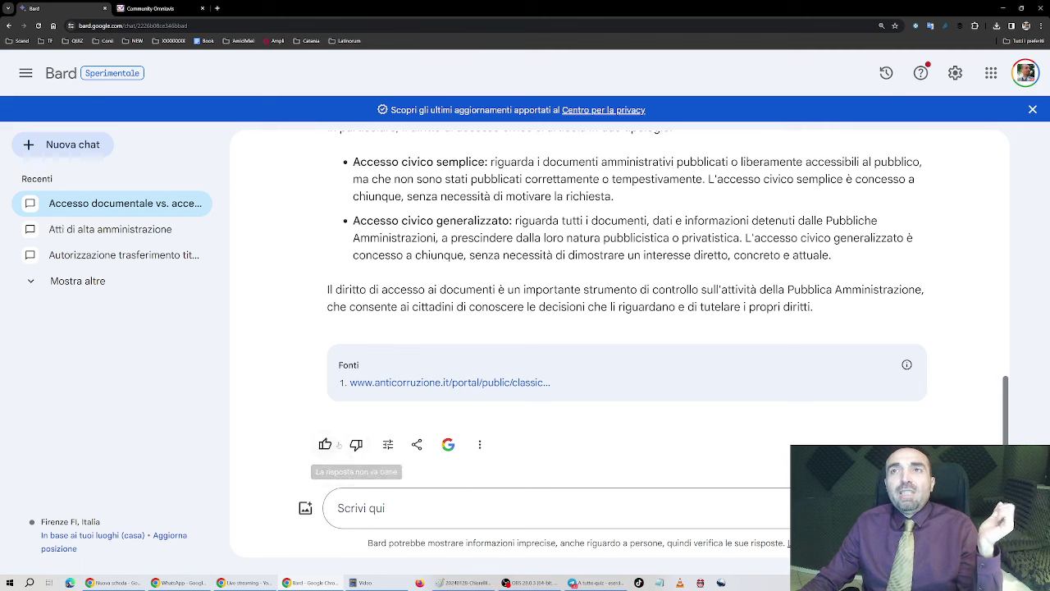
pyautogui.click(324, 444)
pyautogui.click(358, 334)
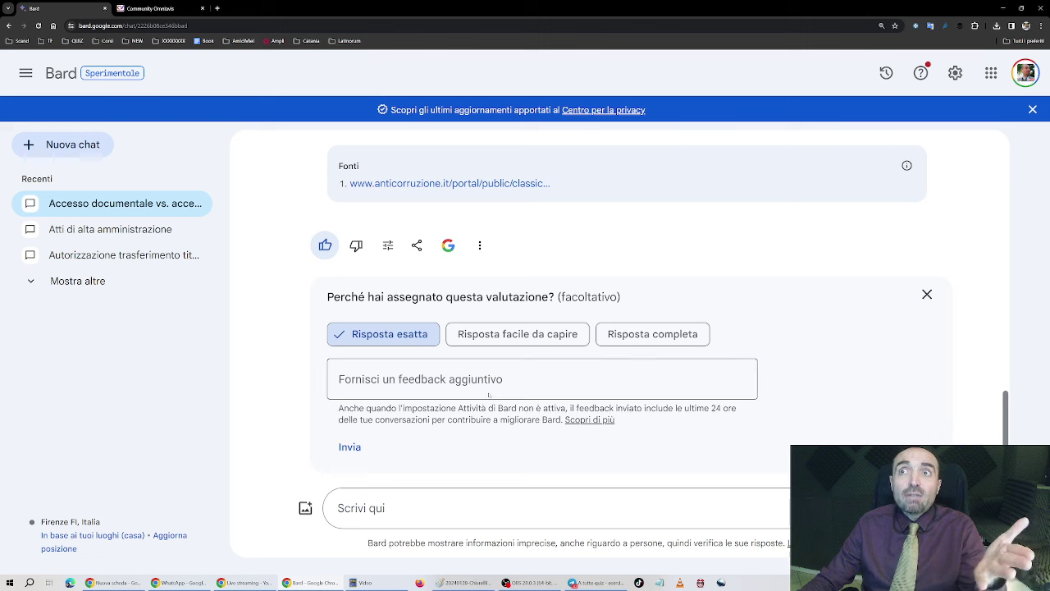
pyautogui.click(350, 447)
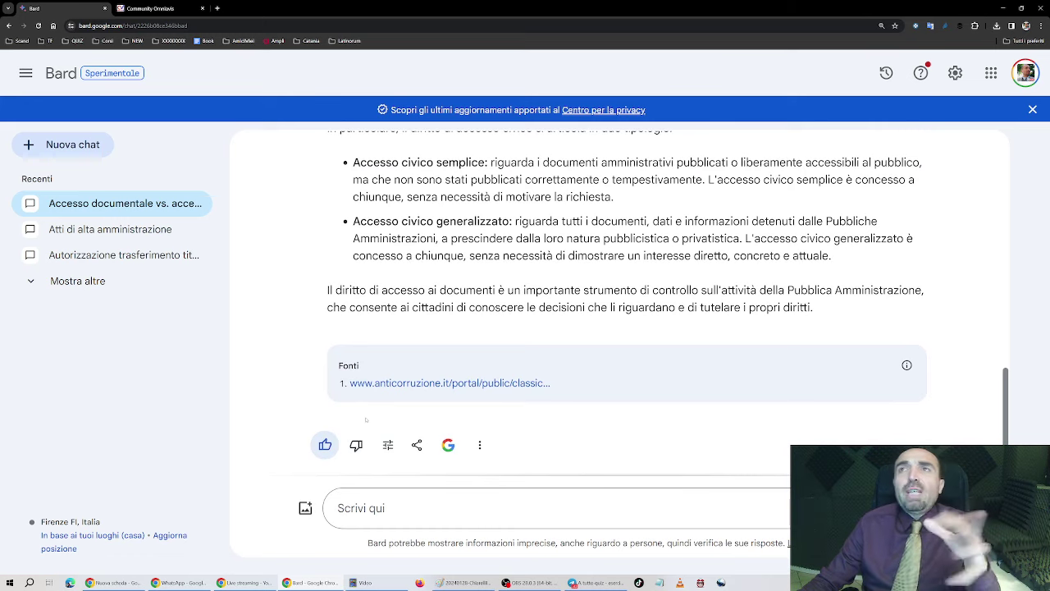
# Step: Start a new chat and ask "Parlami delle forme associative negli enti locali"
pyautogui.scroll(10, 366, 420)
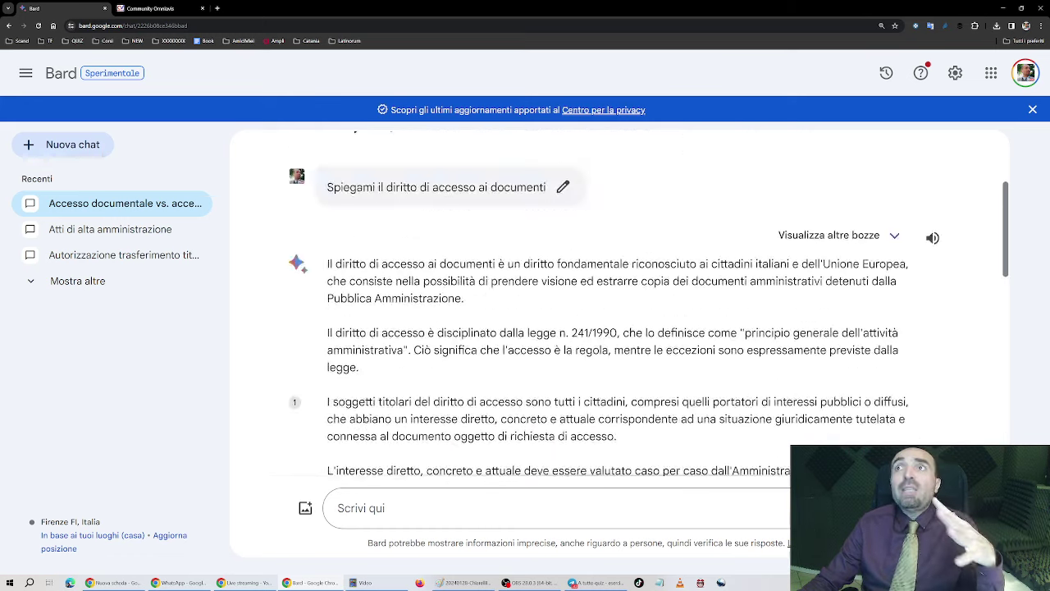
pyautogui.scroll(-1, 366, 419)
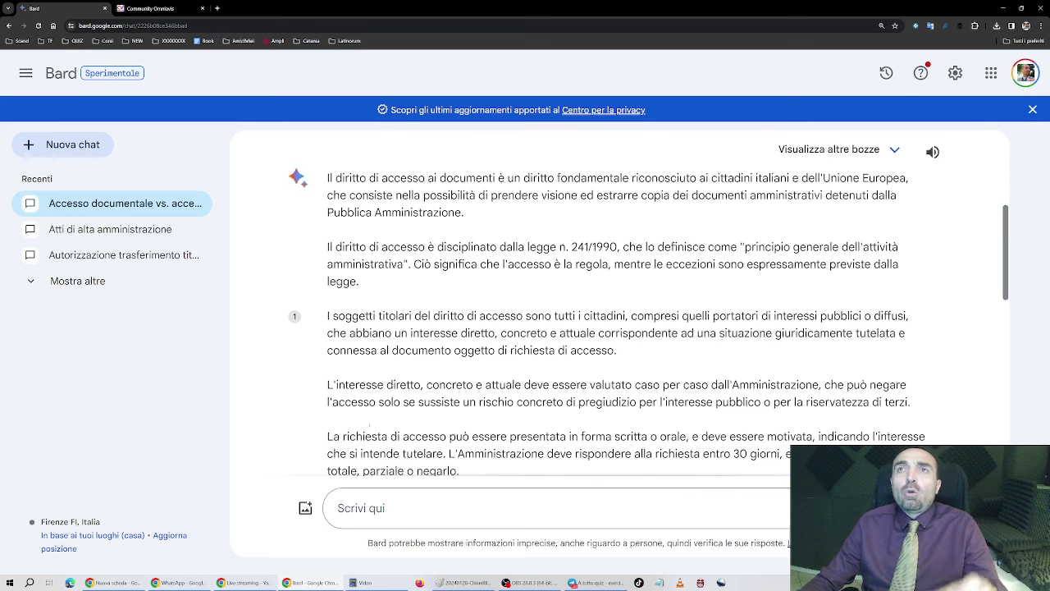
pyautogui.click(99, 148)
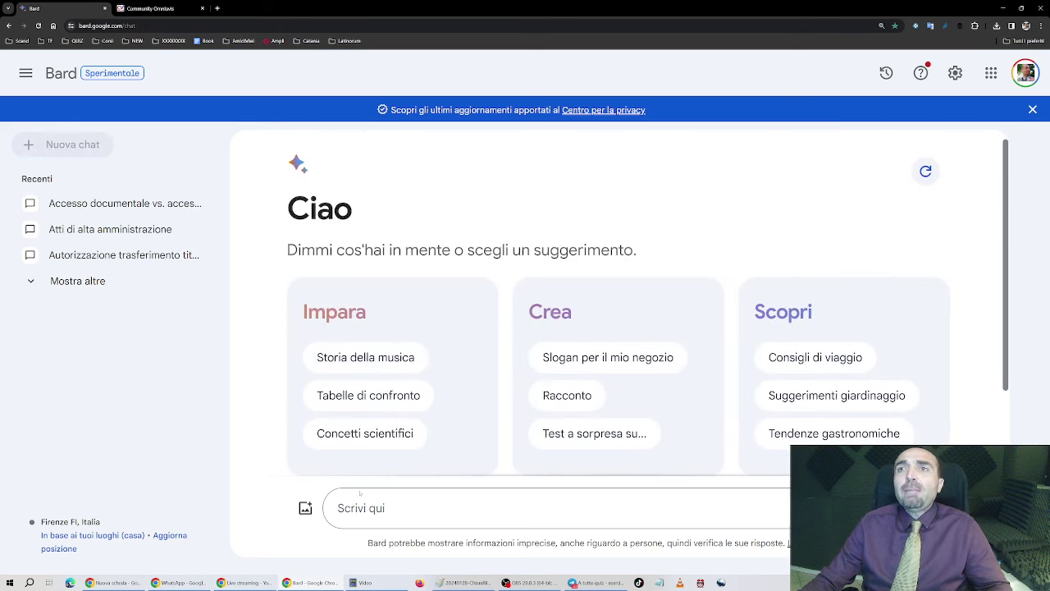
pyautogui.click(373, 504)
pyautogui.write('Parla')
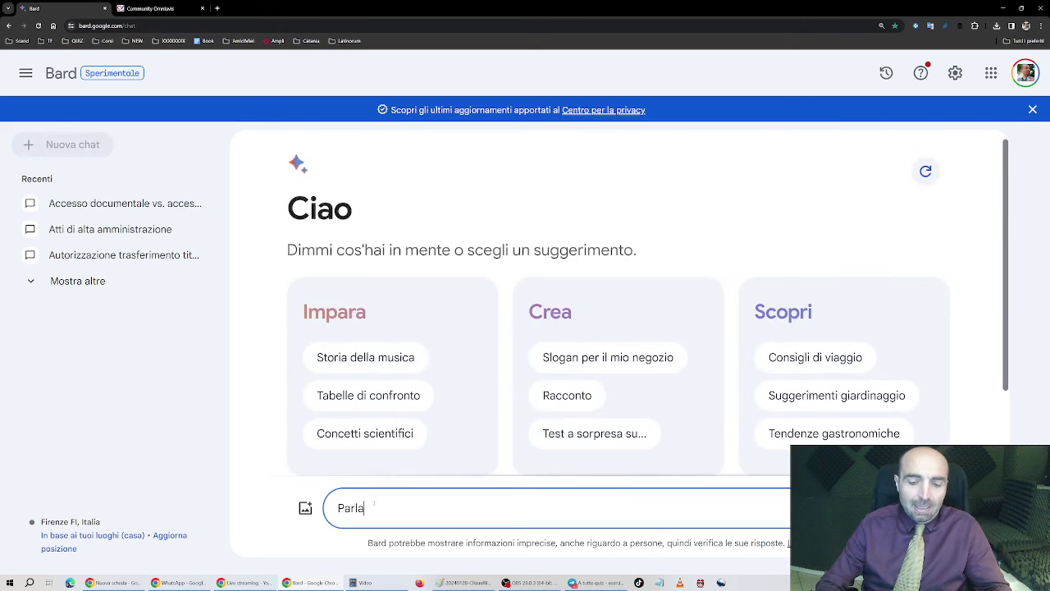
pyautogui.write('mi delle forme a')
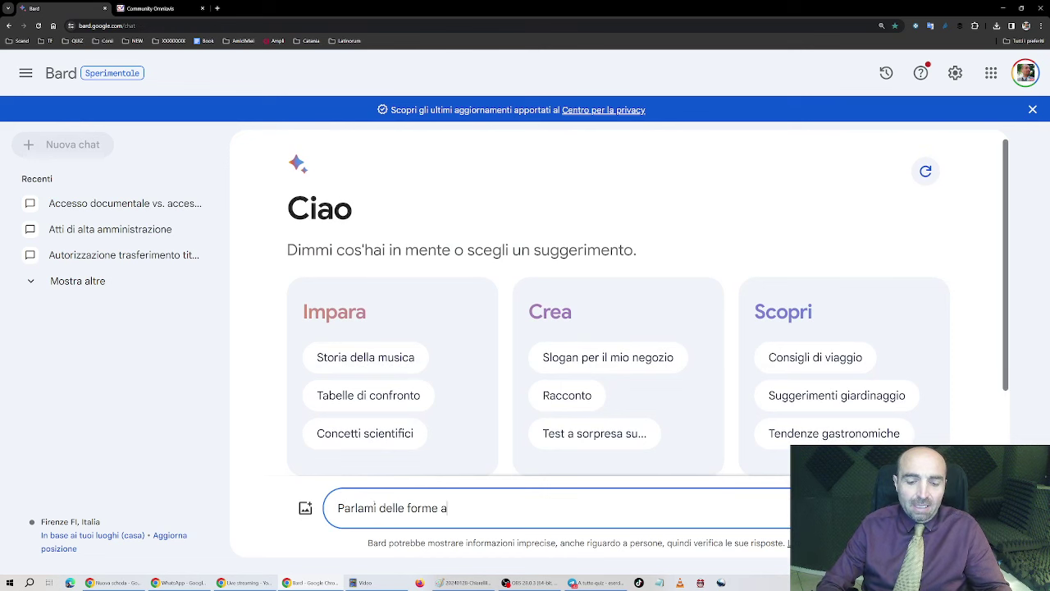
pyautogui.write('ssociative ')
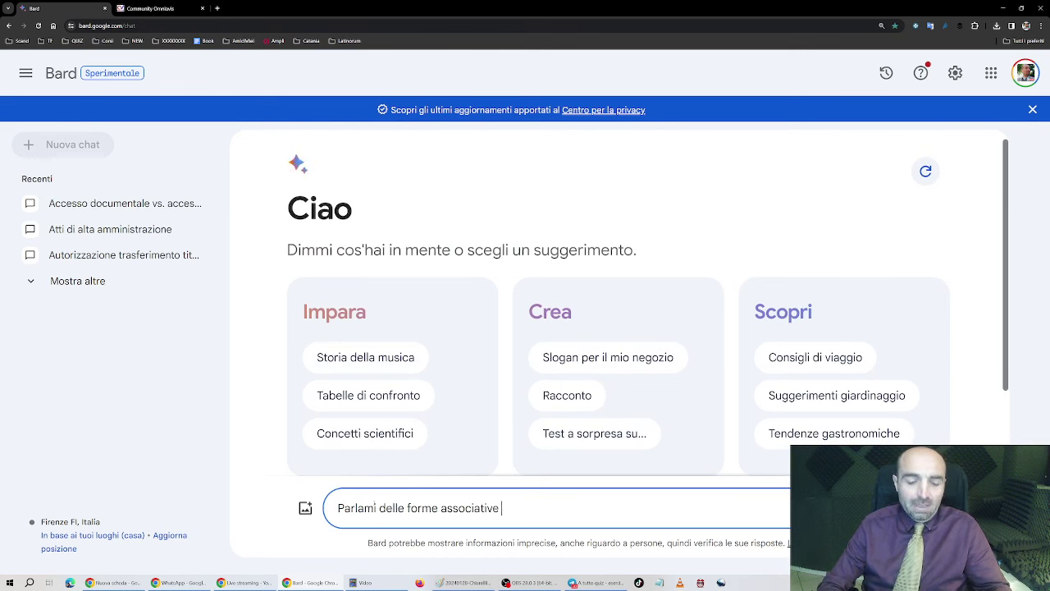
pyautogui.write('negli enti loca')
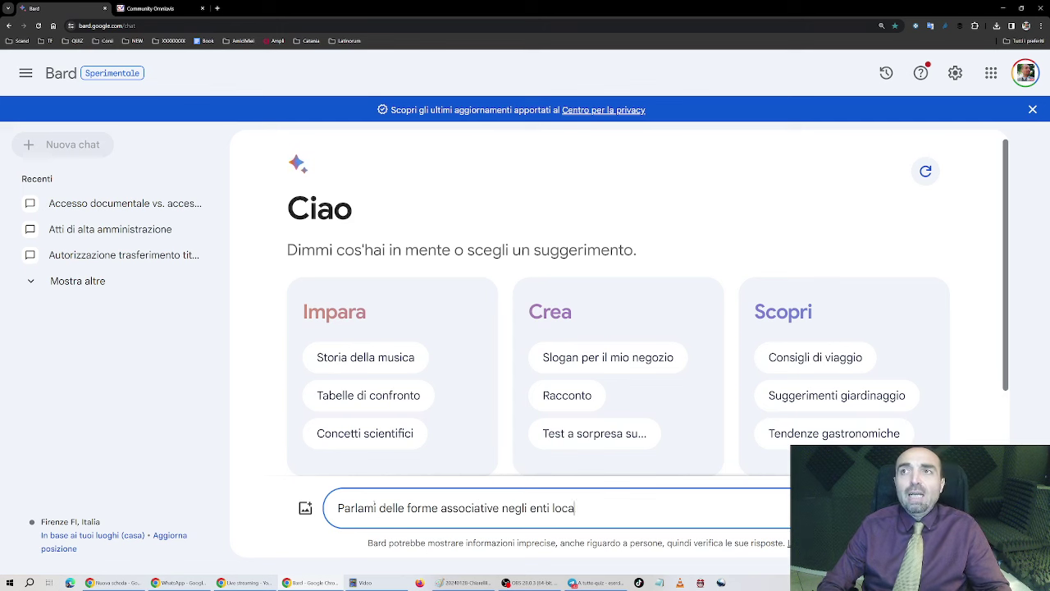
pyautogui.write('li')
pyautogui.press('Return')
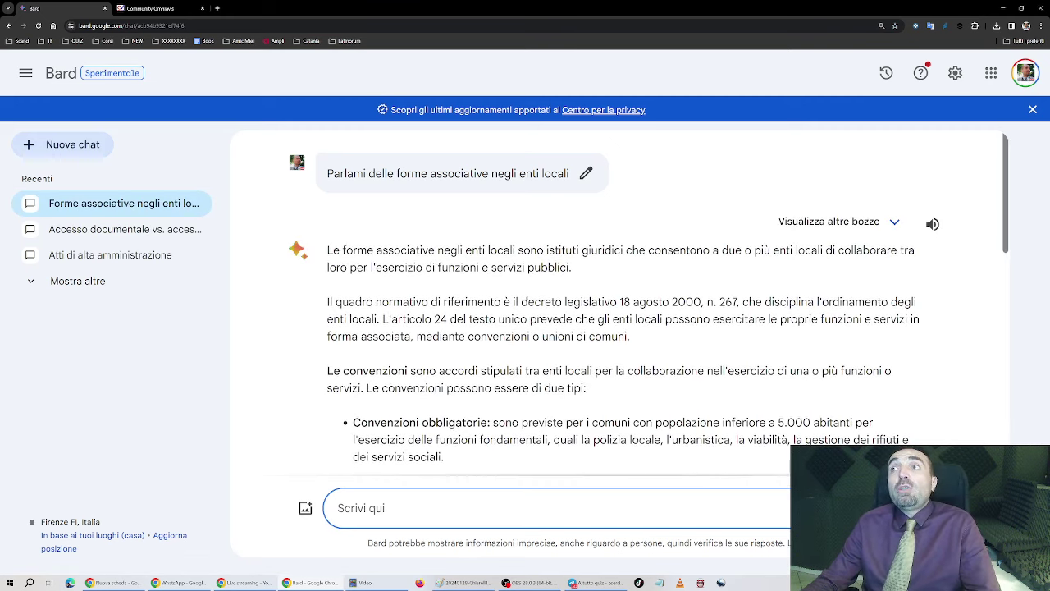
# Step: Read through the answer on associative forms, examining the cited decree and article, the conventions, the unions of municipalities and the Istat data
pyautogui.scroll(-1, 456, 292)
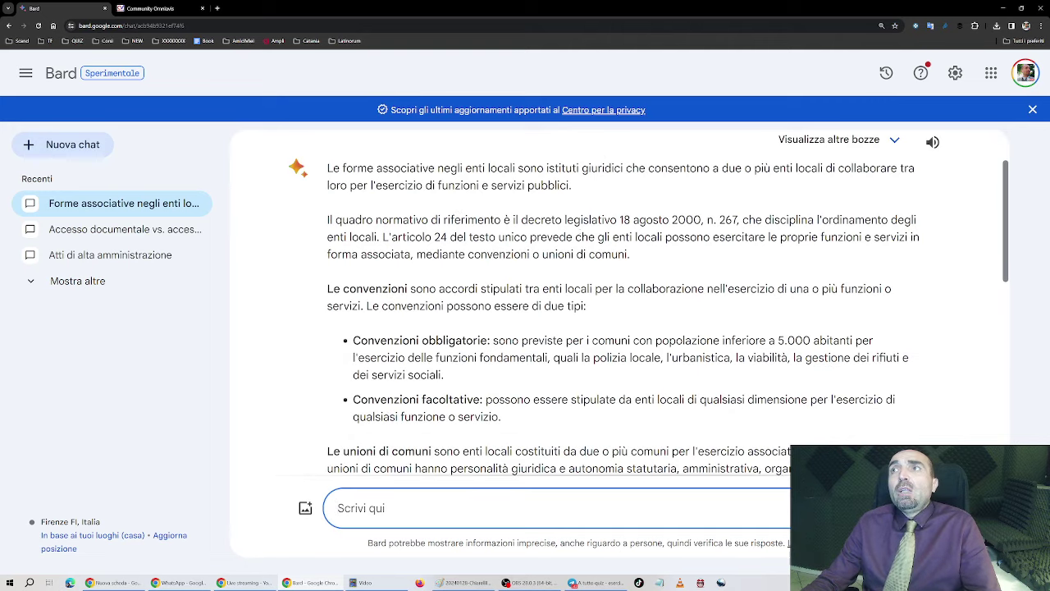
pyautogui.moveTo(591, 220); pyautogui.dragTo(748, 219)
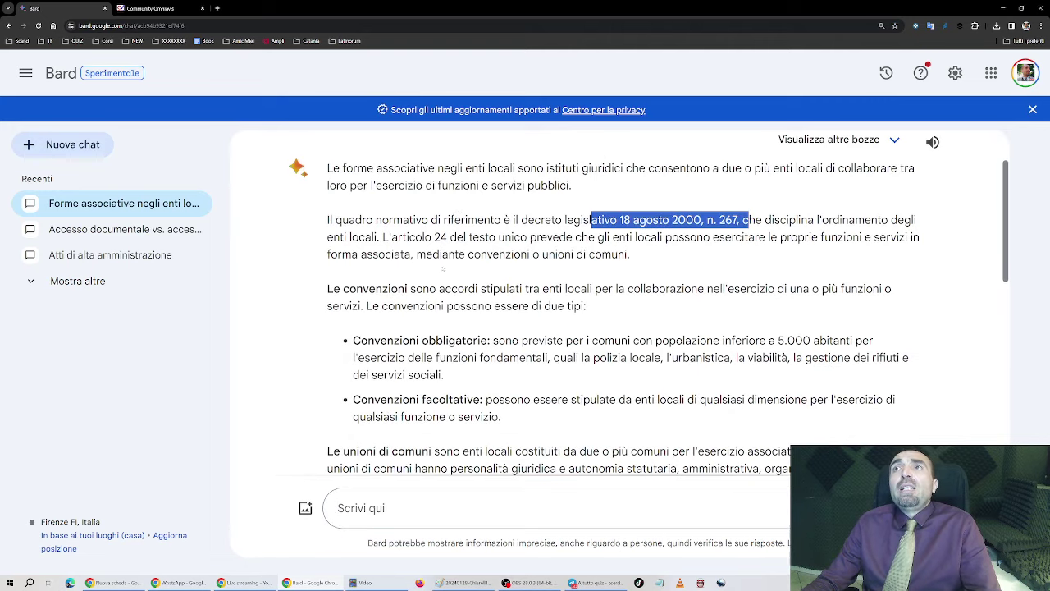
pyautogui.moveTo(415, 237); pyautogui.dragTo(473, 237)
pyautogui.scroll(-1, 473, 237)
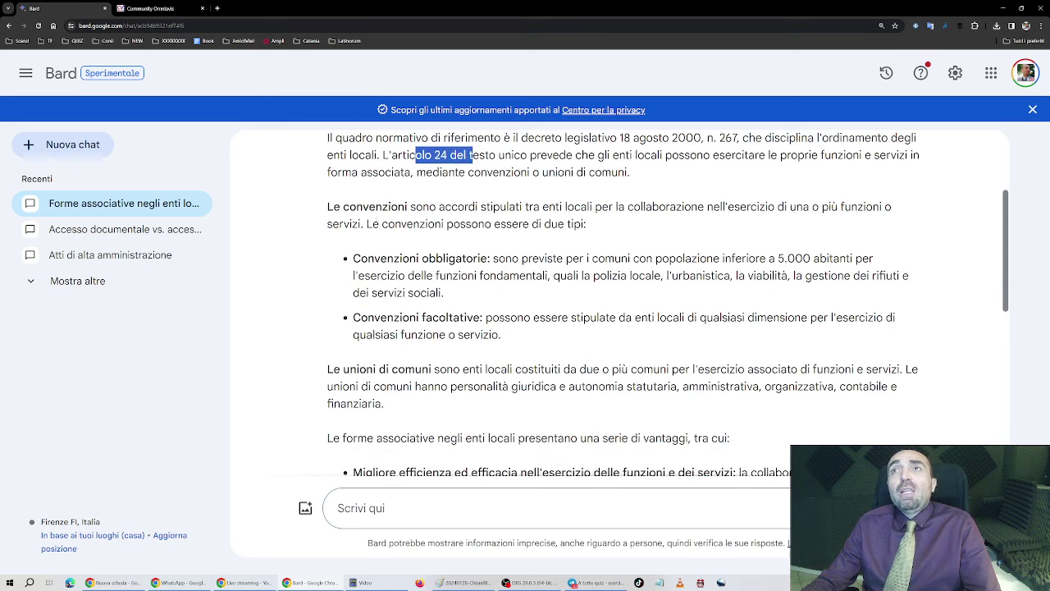
pyautogui.doubleClick(375, 207)
pyautogui.scroll(-1, 423, 309)
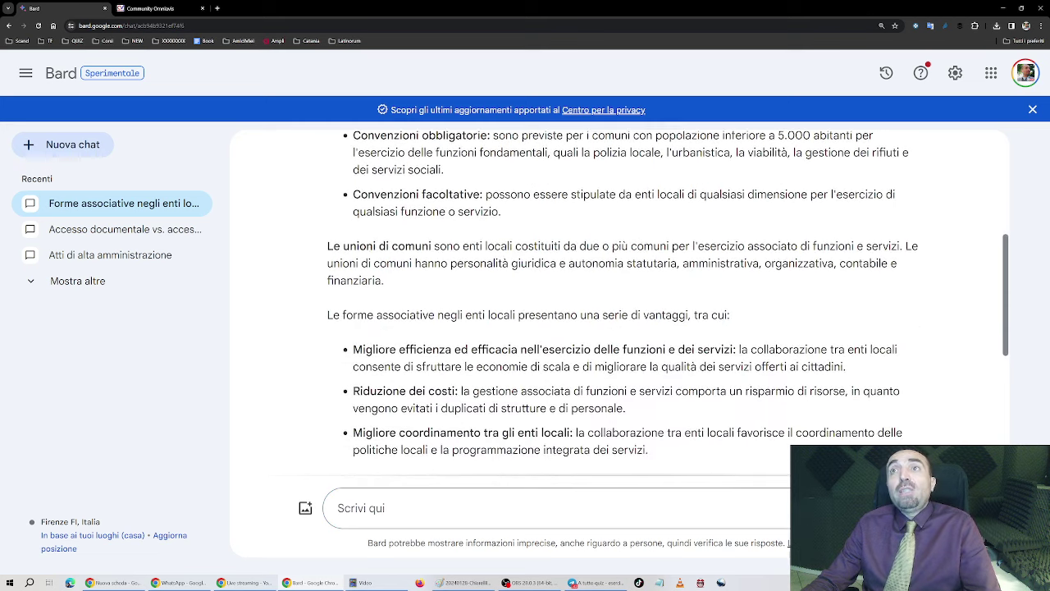
pyautogui.moveTo(359, 246); pyautogui.dragTo(405, 246)
pyautogui.scroll(-3, 394, 291)
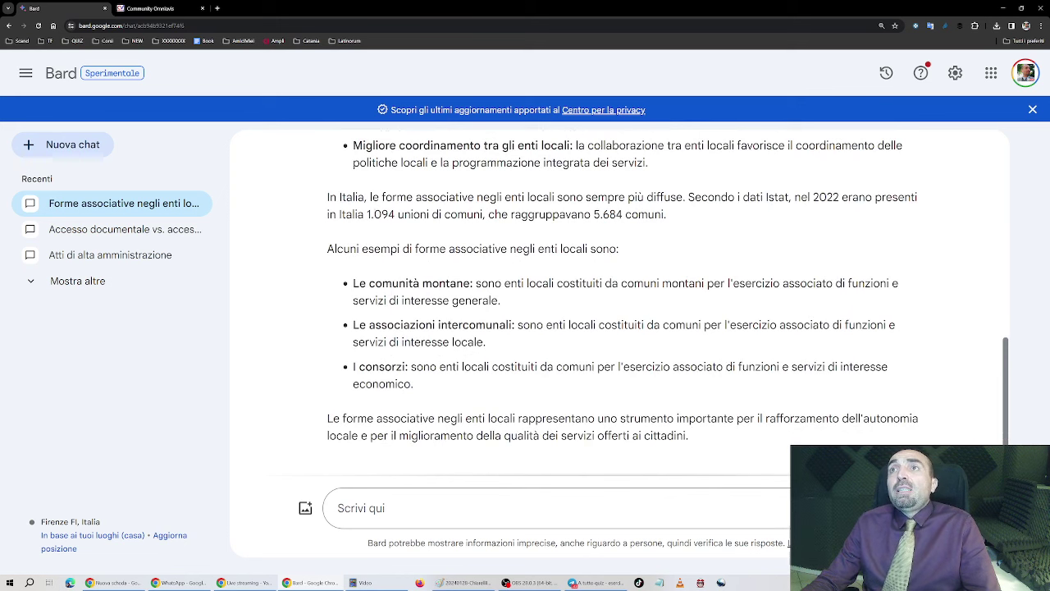
pyautogui.moveTo(371, 197); pyautogui.dragTo(427, 214)
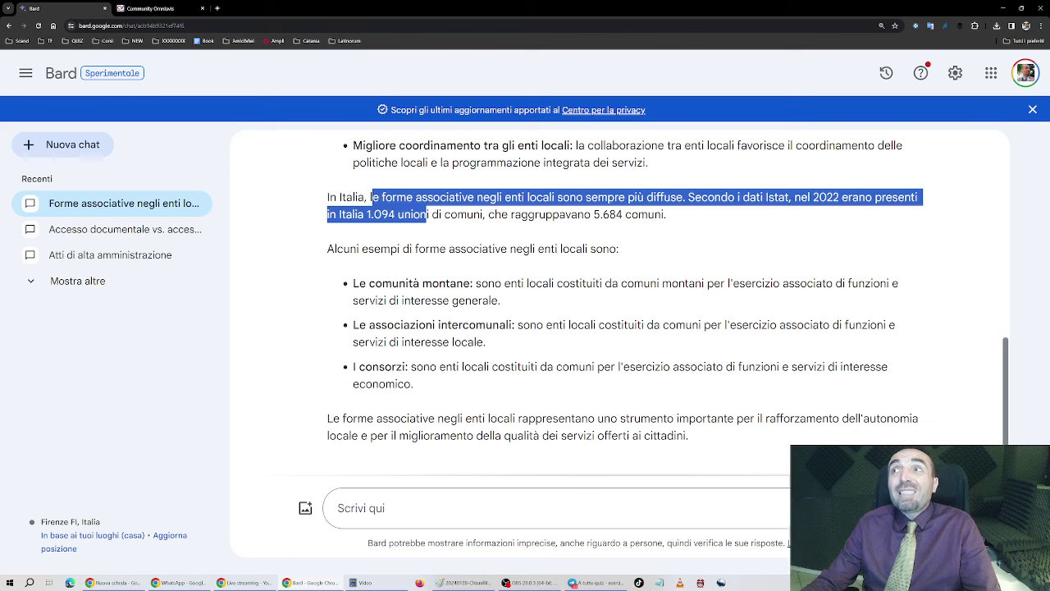
# Step: Examine the cited number of unions of municipalities and the listed examples of associative forms
pyautogui.click(447, 232)
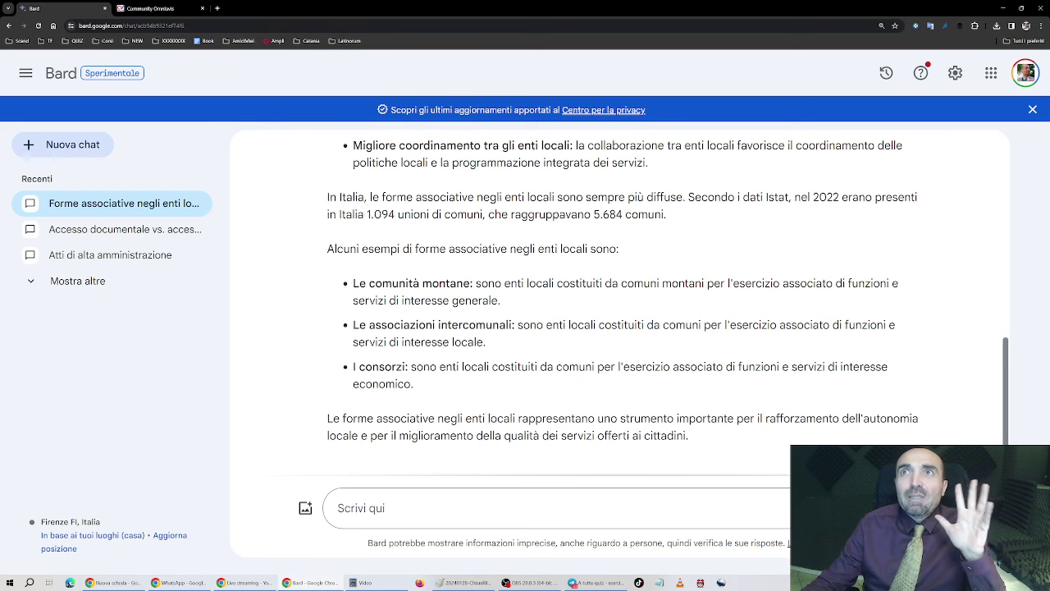
pyautogui.moveTo(365, 214); pyautogui.dragTo(484, 214)
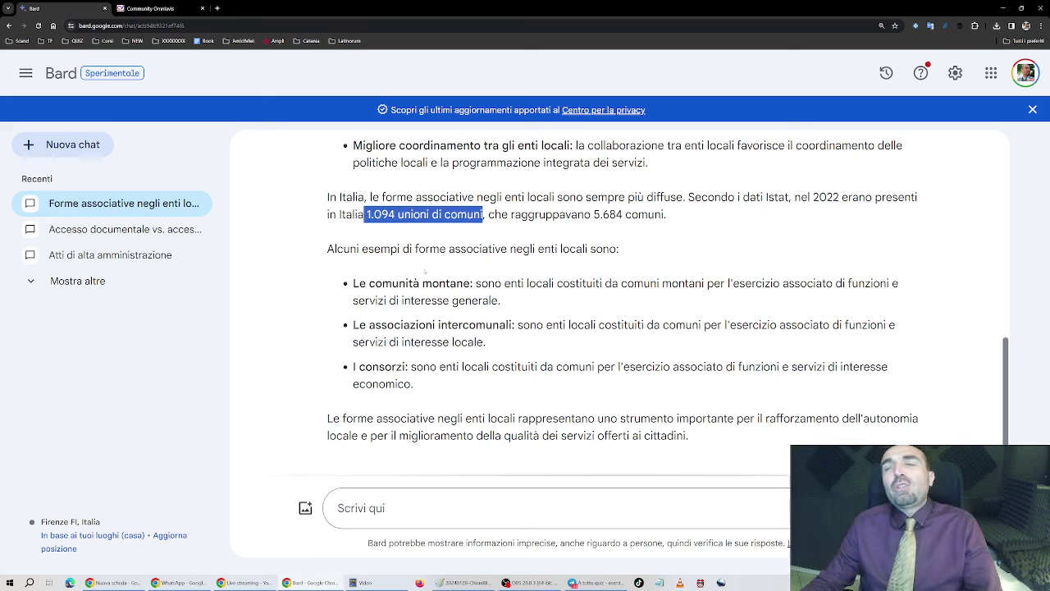
pyautogui.scroll(-1, 415, 293)
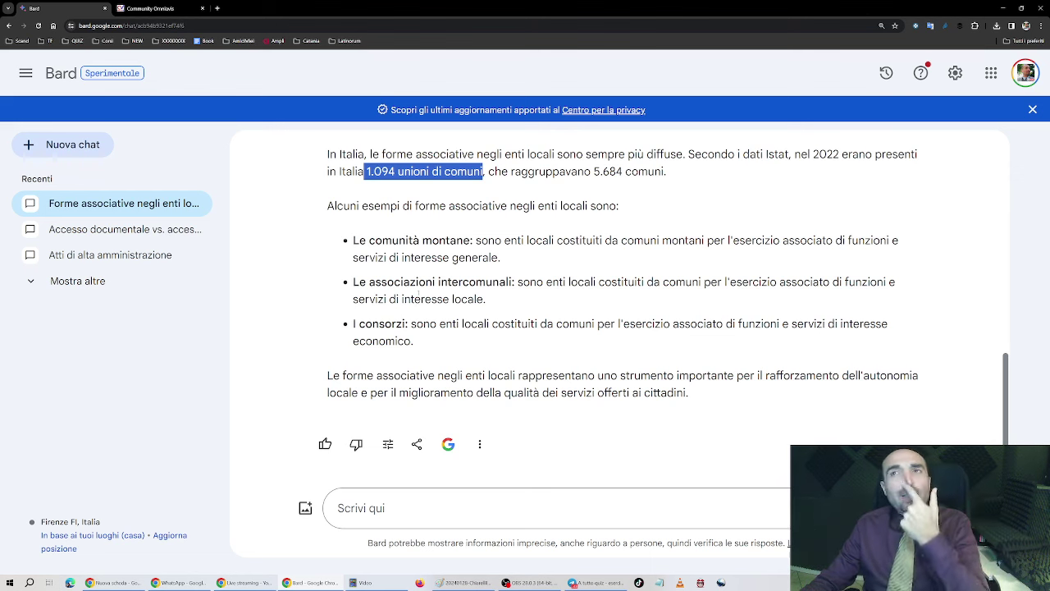
# Step: Ask "Parlami degli accordi di programma" as a follow-up in the same chat
pyautogui.click(385, 508)
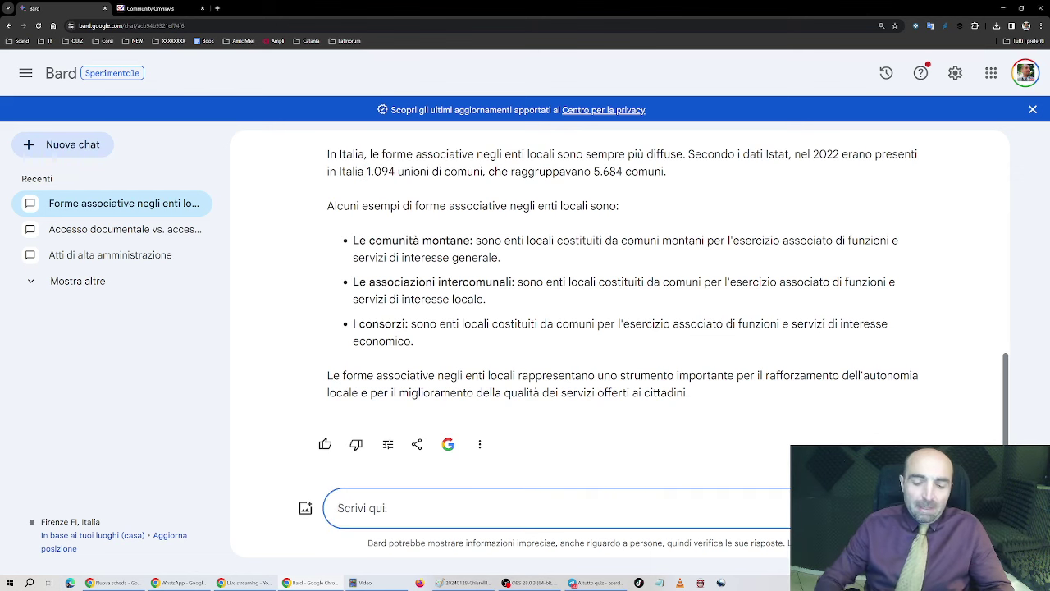
pyautogui.write('Parlami d')
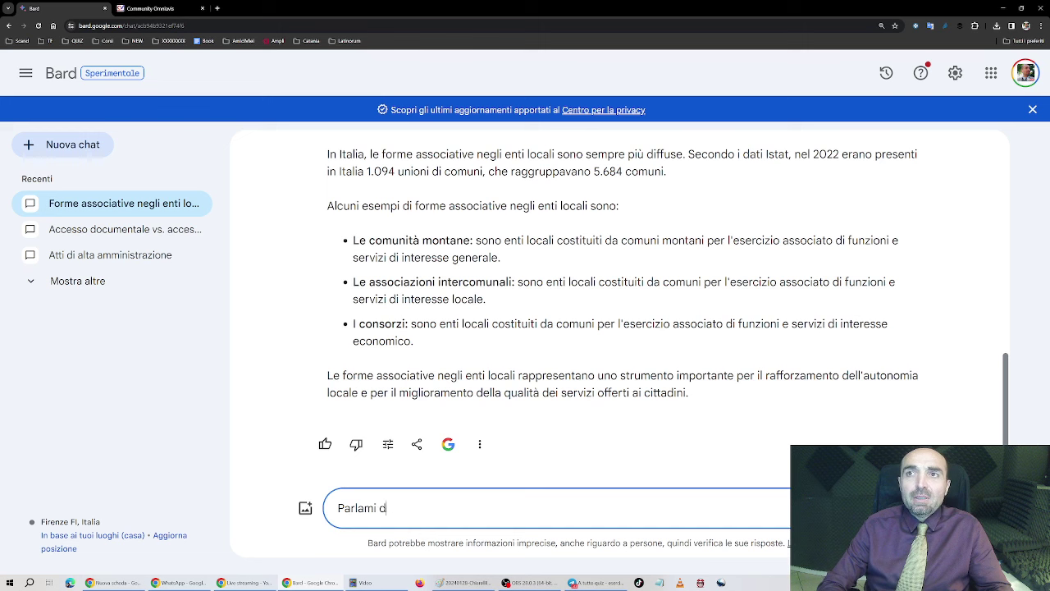
pyautogui.write('egli accordi d')
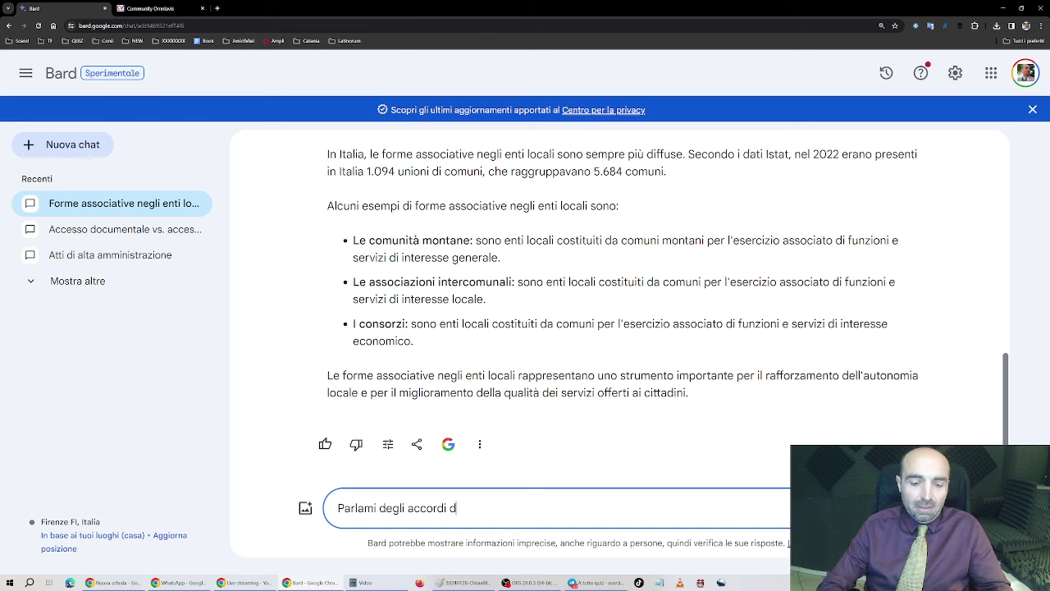
pyautogui.write('i programma')
pyautogui.press('Return')
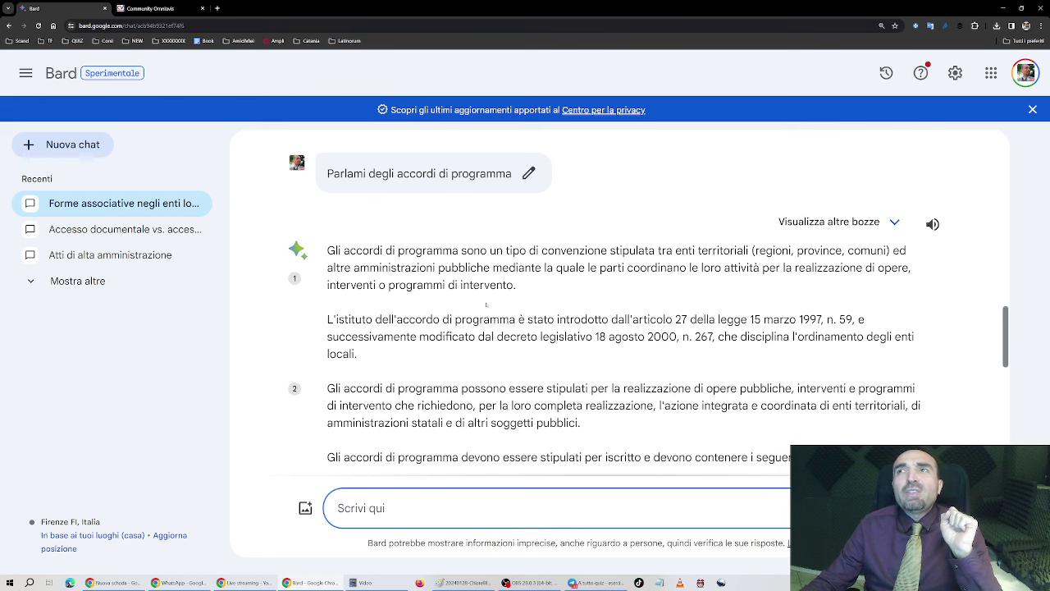
# Step: Read through the answer on programme agreements, examining the definition, required elements, advantages, sources and the legislative decree cited
pyautogui.scroll(-1, 480, 310)
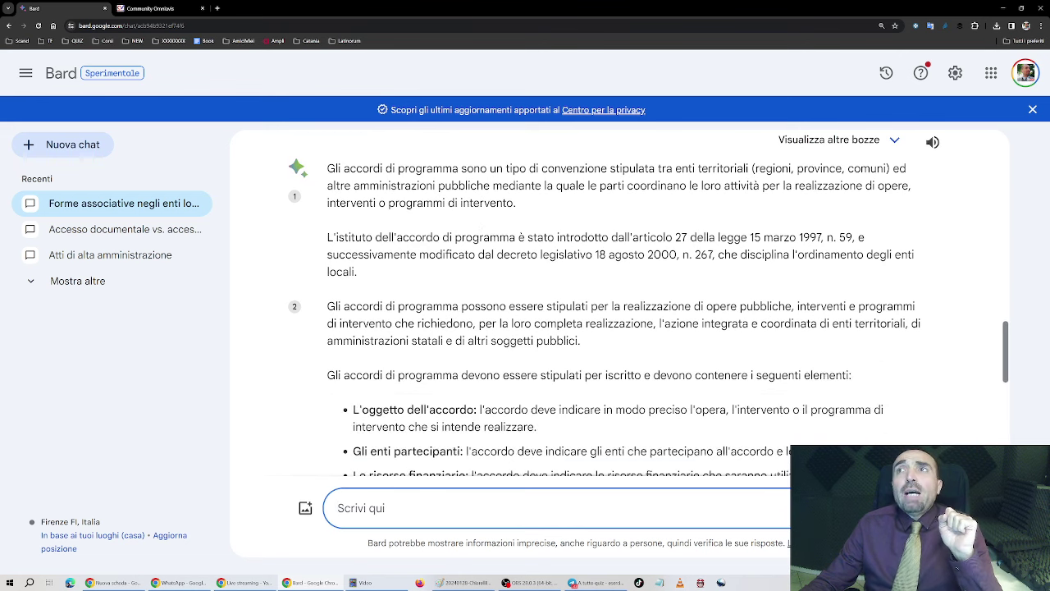
pyautogui.scroll(-5, 648, 304)
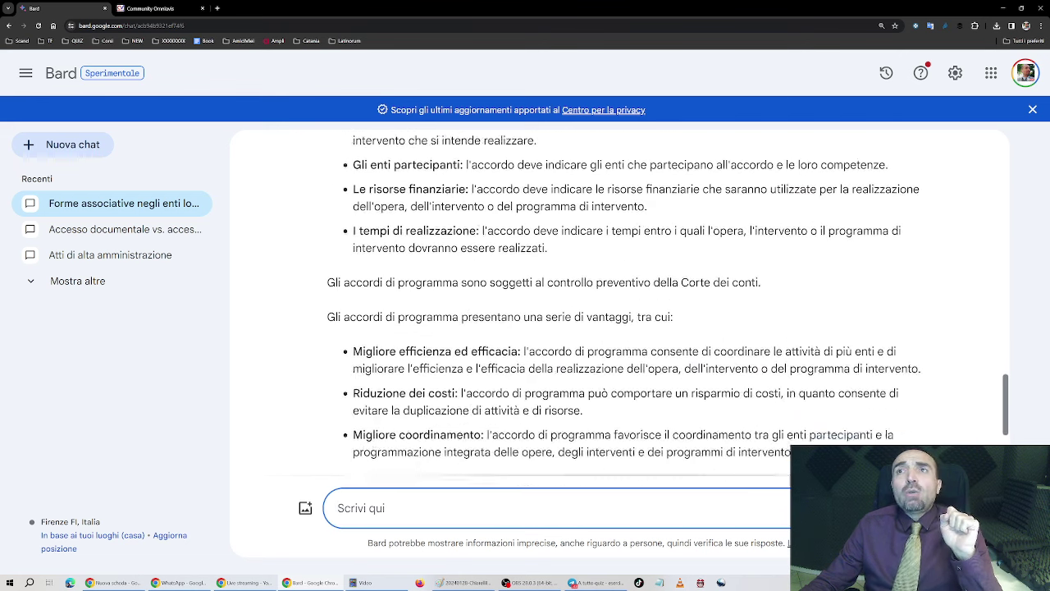
pyautogui.scroll(-2, 337, 507)
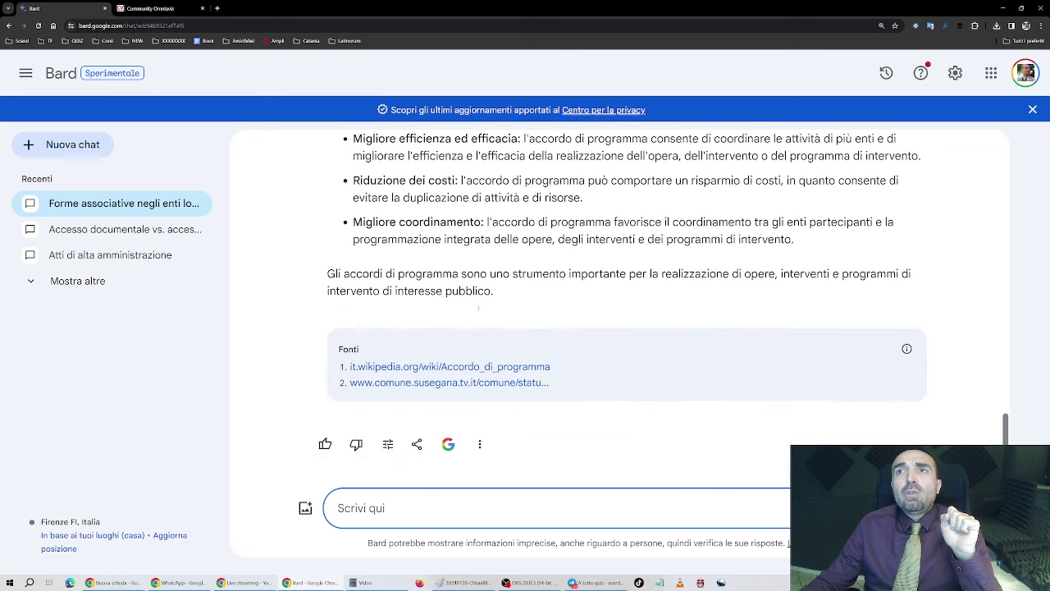
pyautogui.scroll(5, 337, 508)
pyautogui.scroll(2, 479, 312)
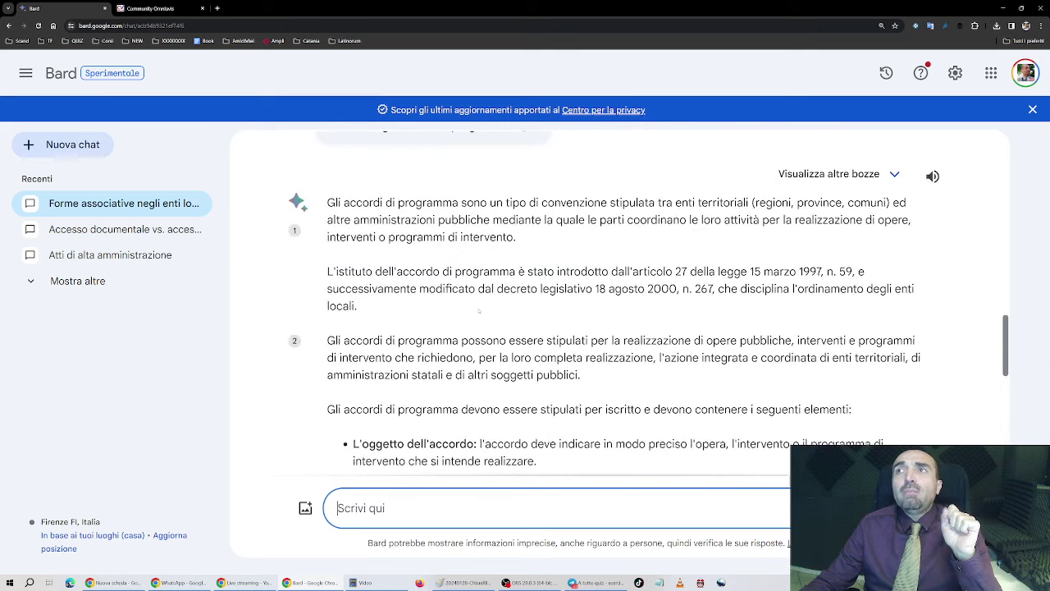
pyautogui.moveTo(556, 289); pyautogui.dragTo(715, 289)
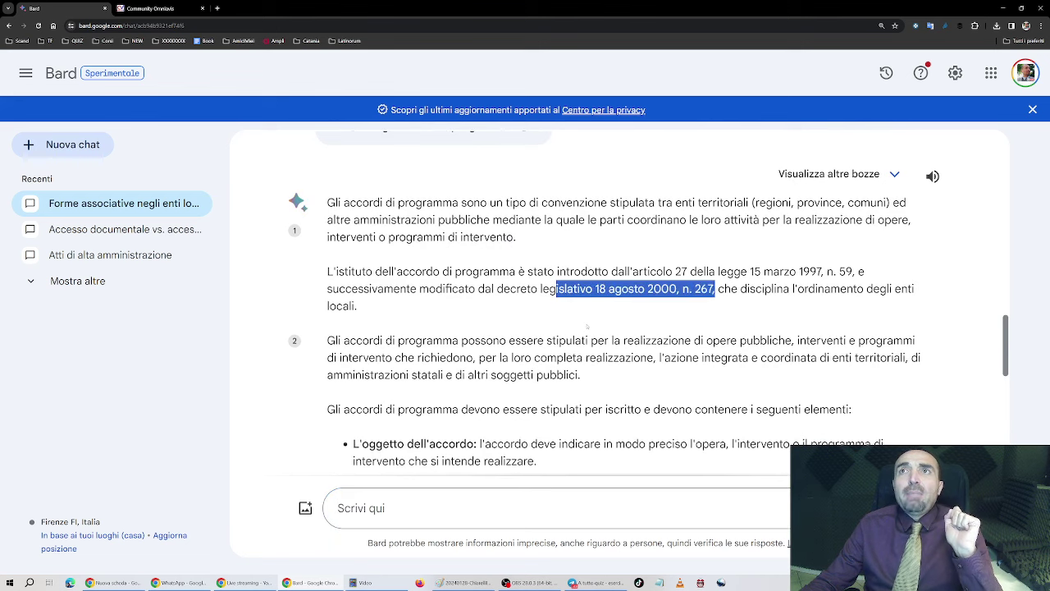
# Step: Rate the programme-agreements answer positively with the reason "Risposta esatta" and submit the feedback
pyautogui.scroll(-10, 587, 327)
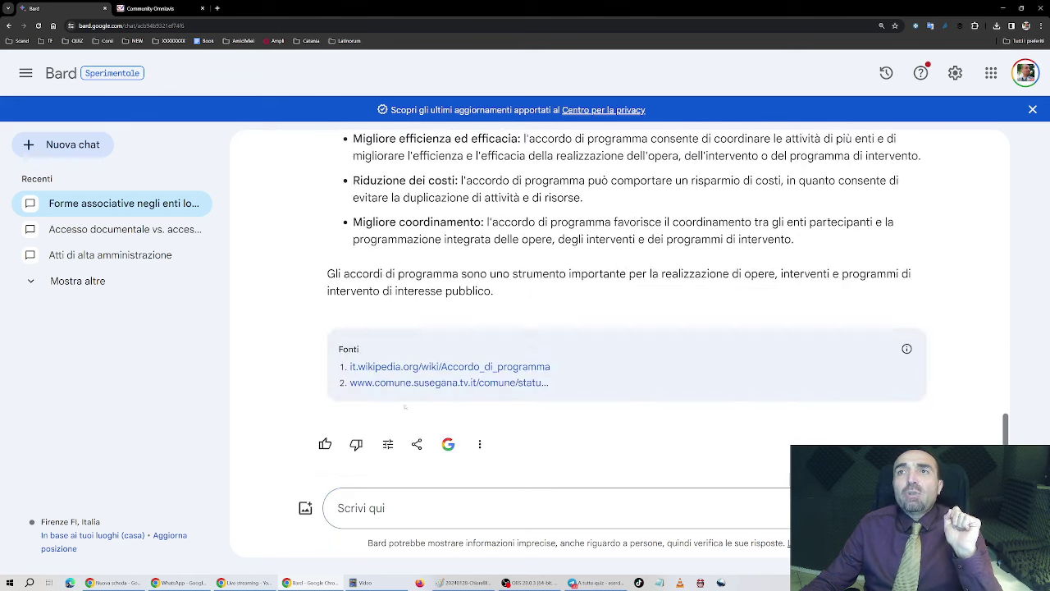
pyautogui.click(325, 444)
pyautogui.click(356, 338)
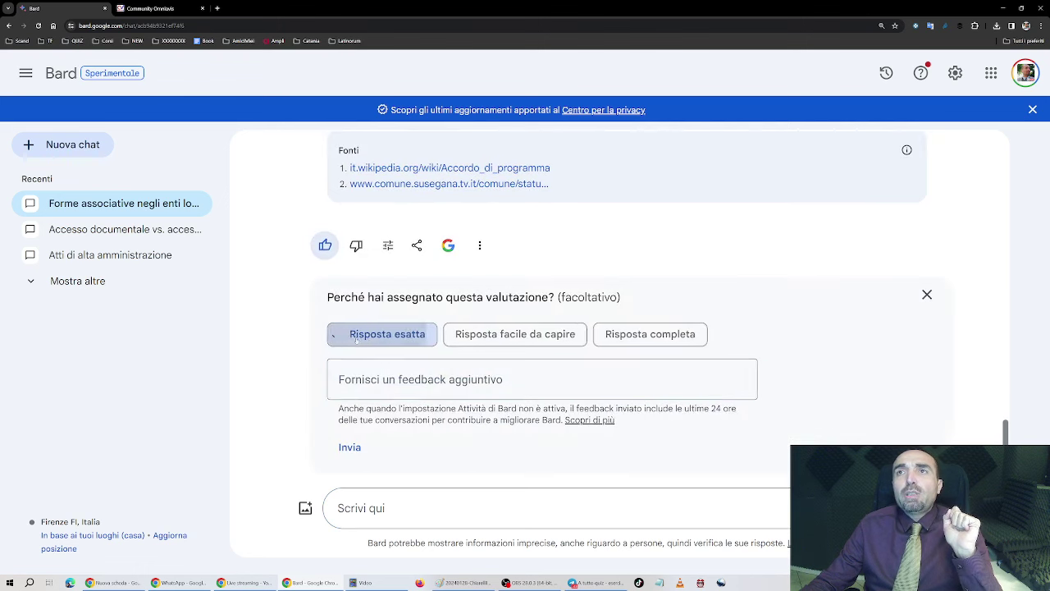
pyautogui.click(349, 447)
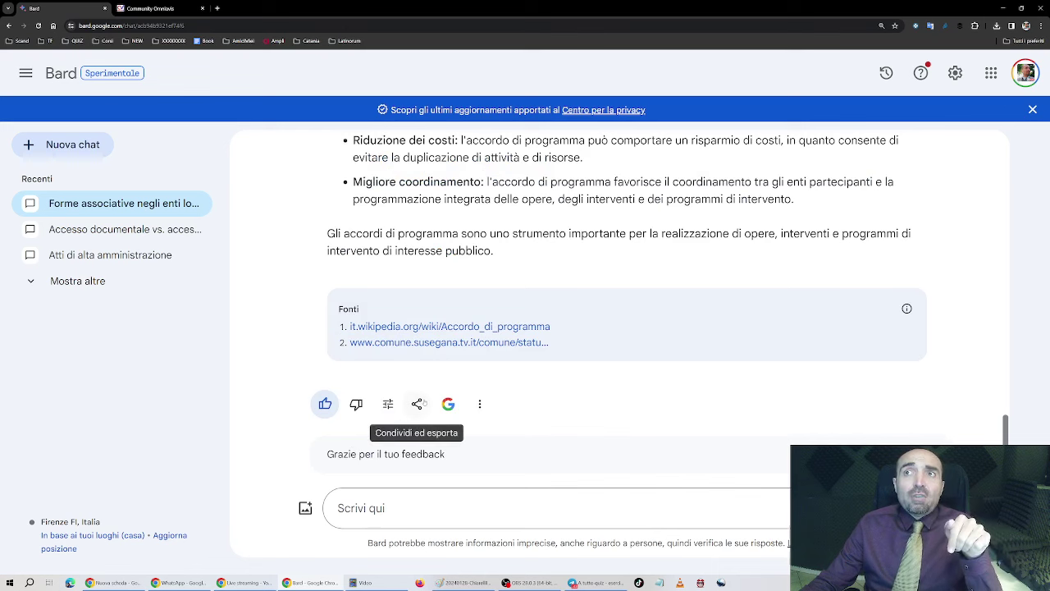
# Step: Create a public link for sharing only this prompt and response, and copy the link
pyautogui.click(417, 404)
pyautogui.click(464, 297)
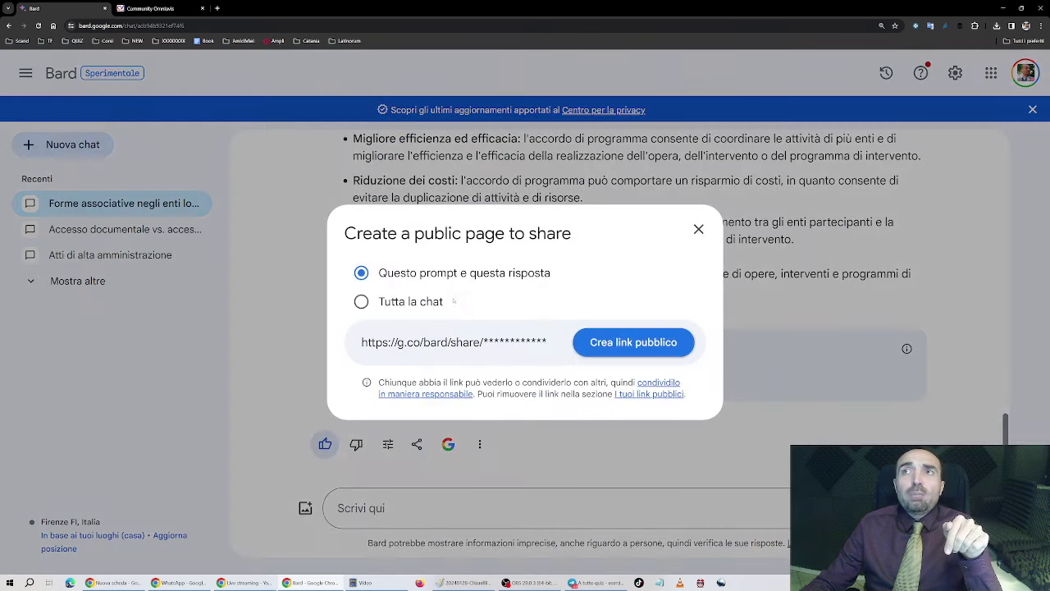
pyautogui.click(617, 343)
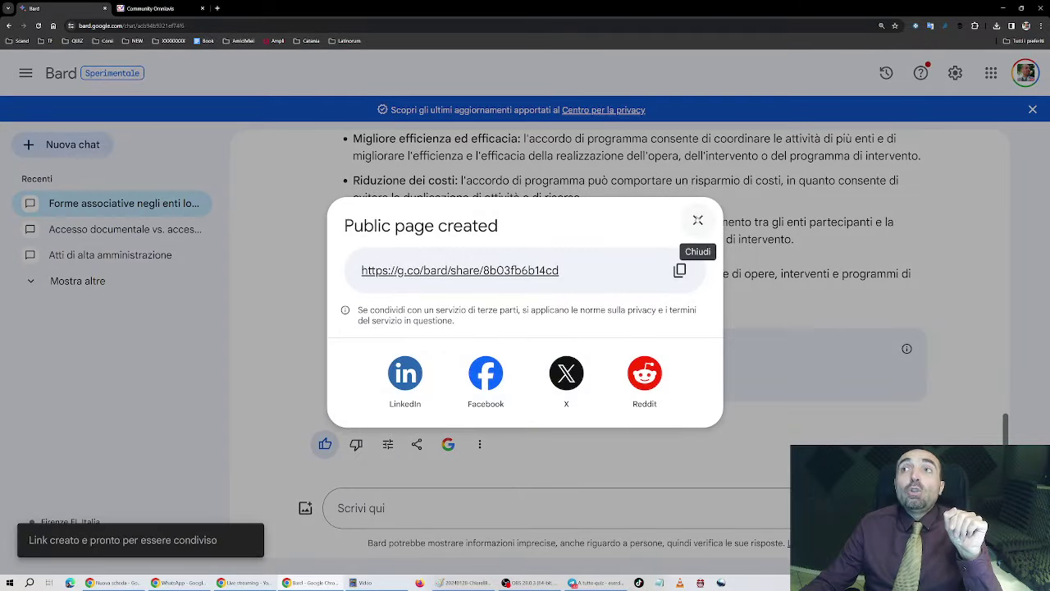
pyautogui.click(679, 271)
pyautogui.click(697, 220)
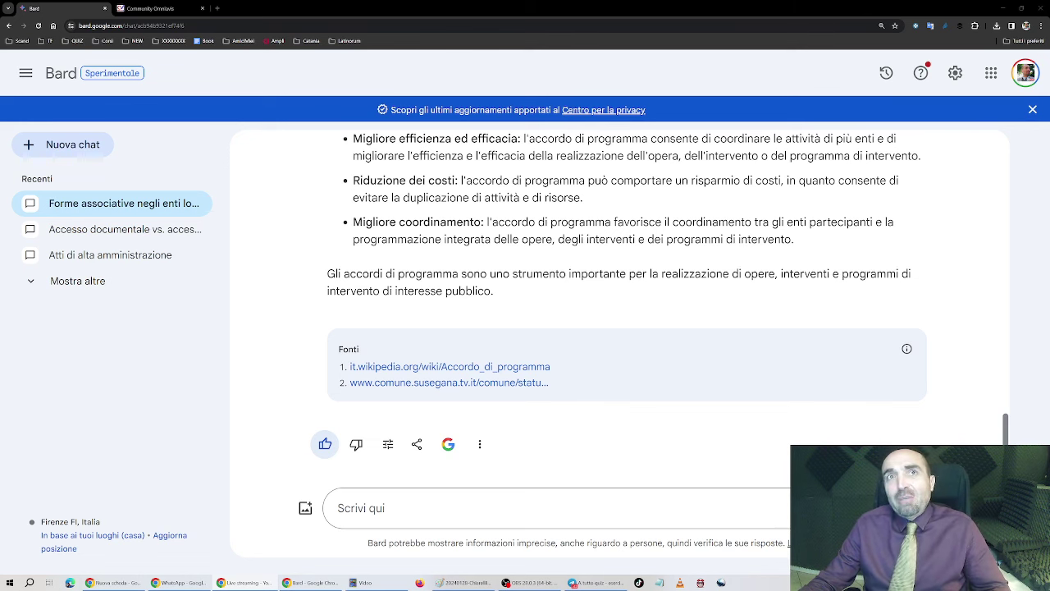
# Step: Start a new chat and ask "Dimmi dell'affidamento diretto"
pyautogui.click(393, 507)
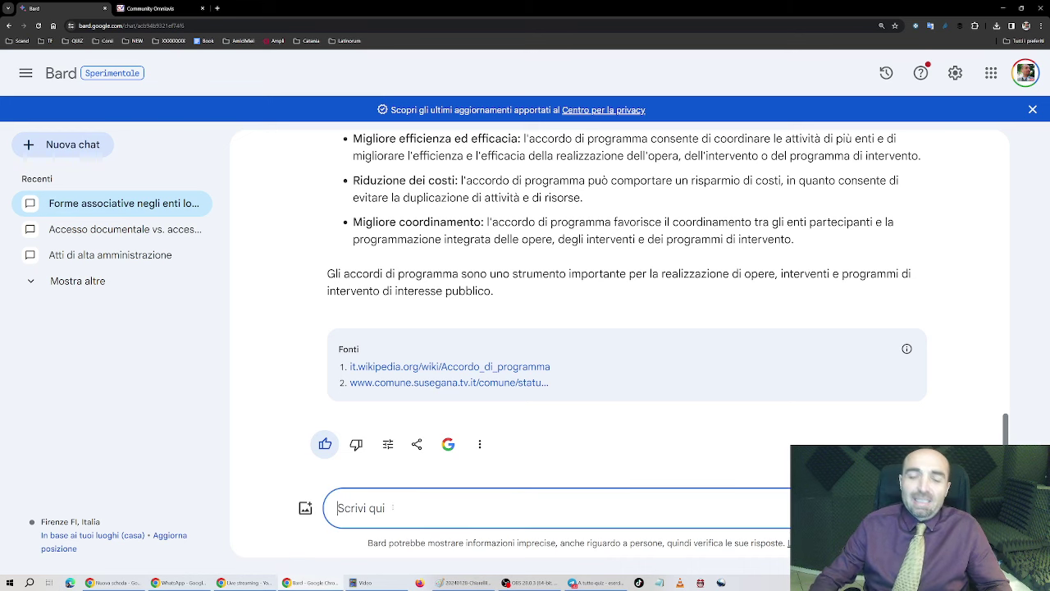
pyautogui.click(72, 144)
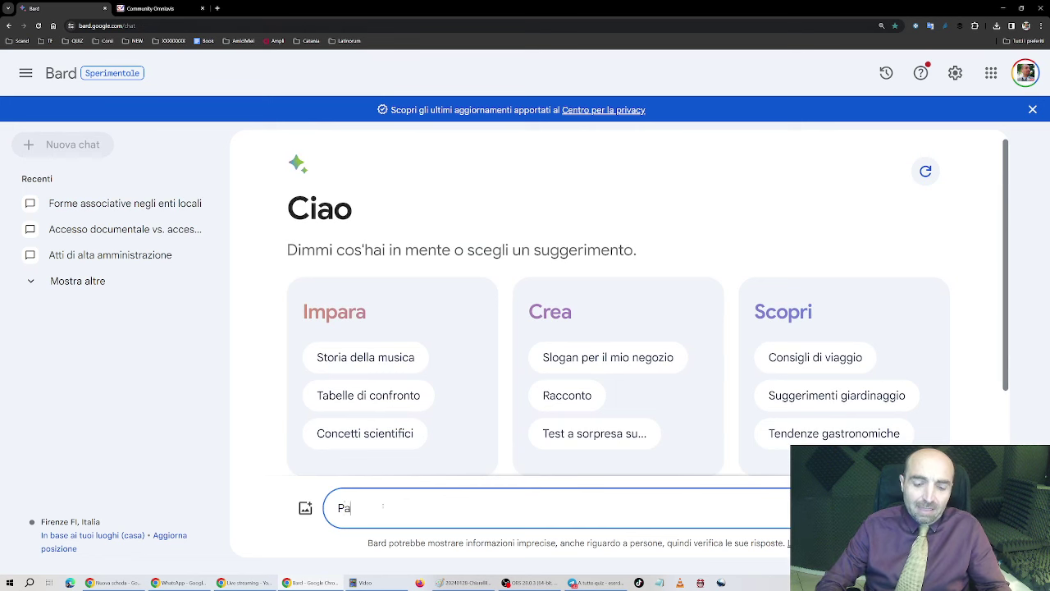
pyautogui.write('Ap')
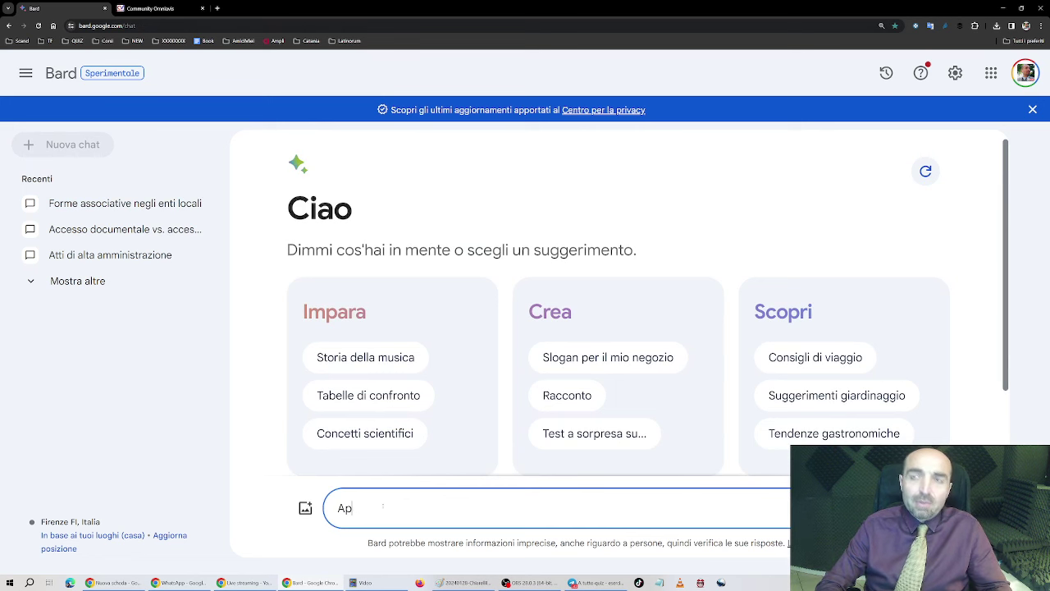
pyautogui.press('BackSpace')
pyautogui.press('BackSpace')
pyautogui.write('Dimmi dell')
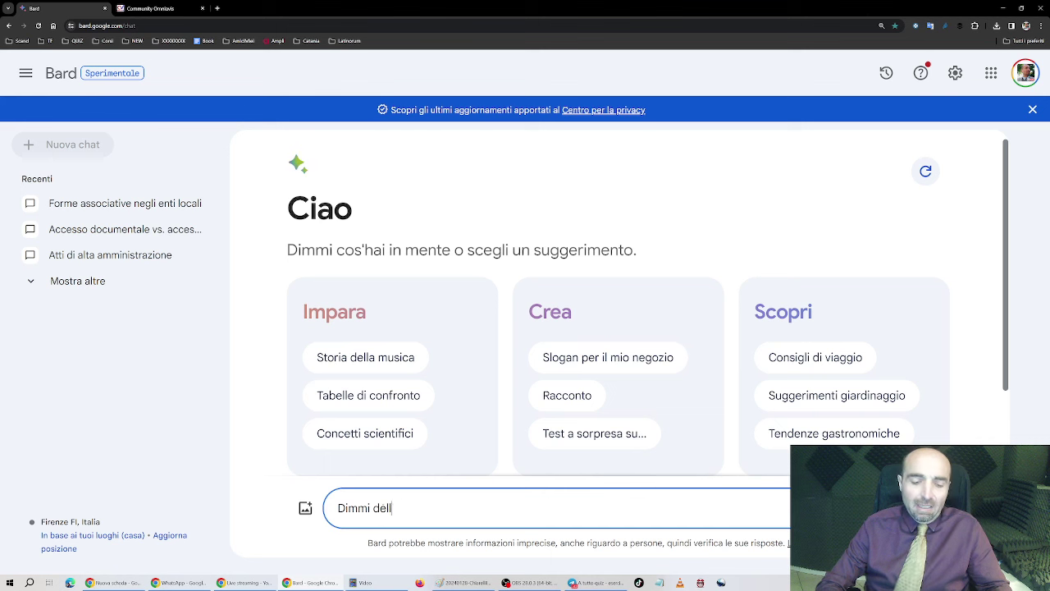
pyautogui.write("'affidamento diretto")
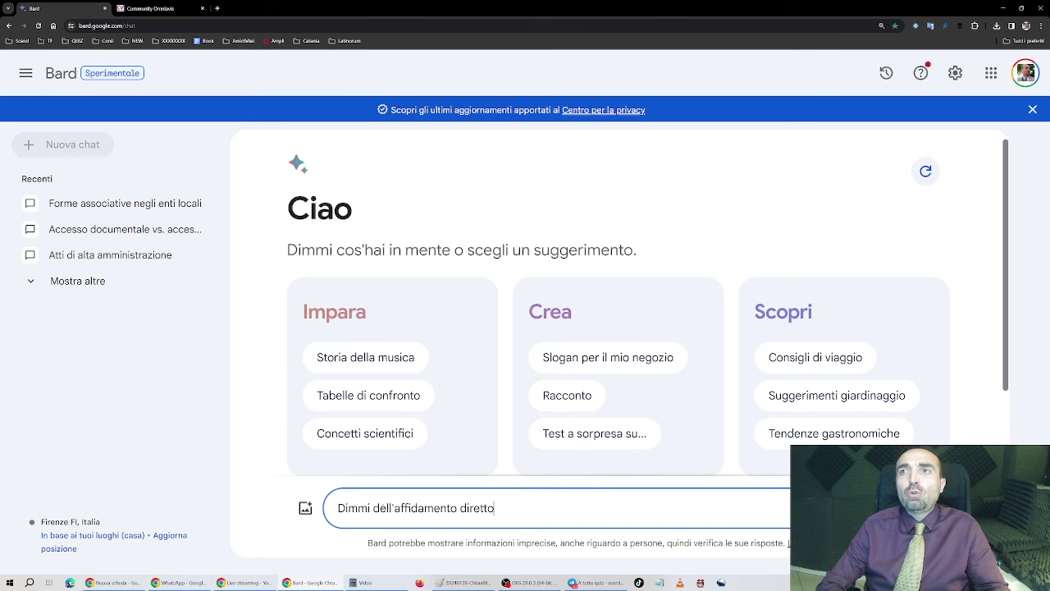
pyautogui.press('Return')
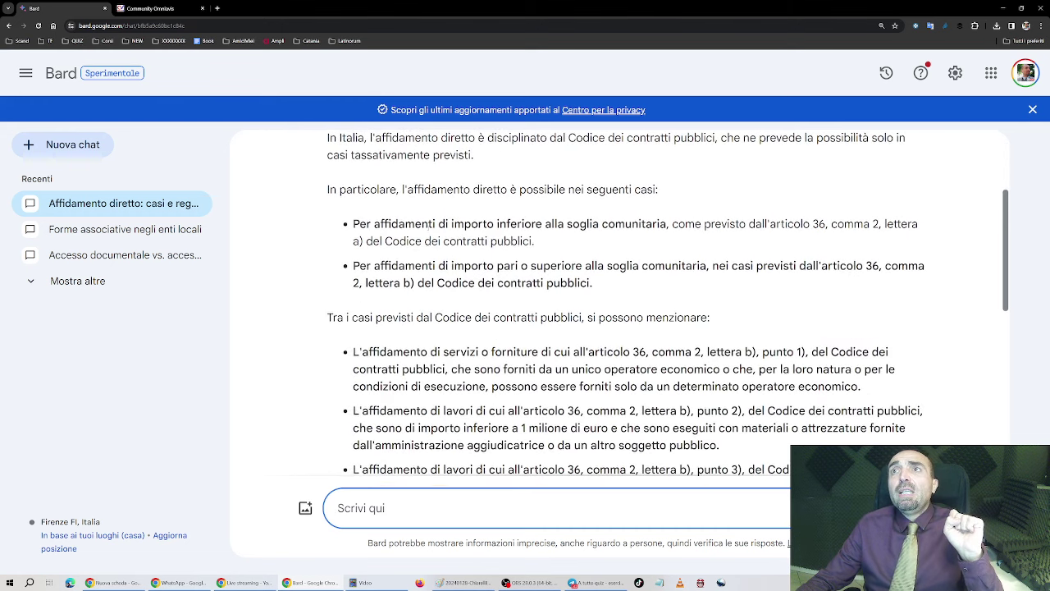
# Step: Review the answer on direct award, examining the threshold cases, the cited article, the reasoning duty and the new contracts code
pyautogui.moveTo(398, 223); pyautogui.dragTo(661, 223)
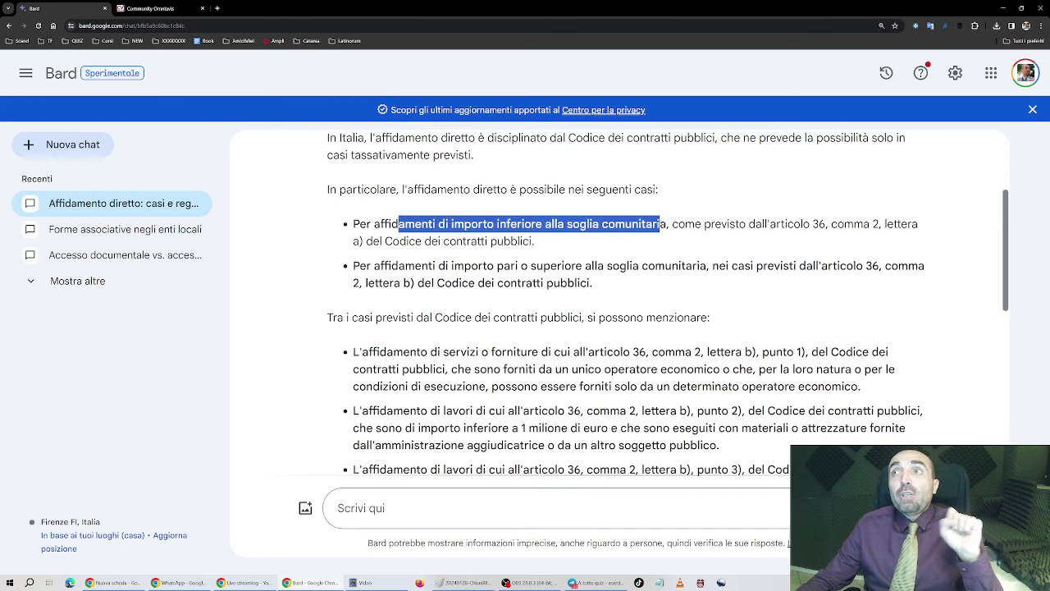
pyautogui.moveTo(766, 223); pyautogui.dragTo(564, 245)
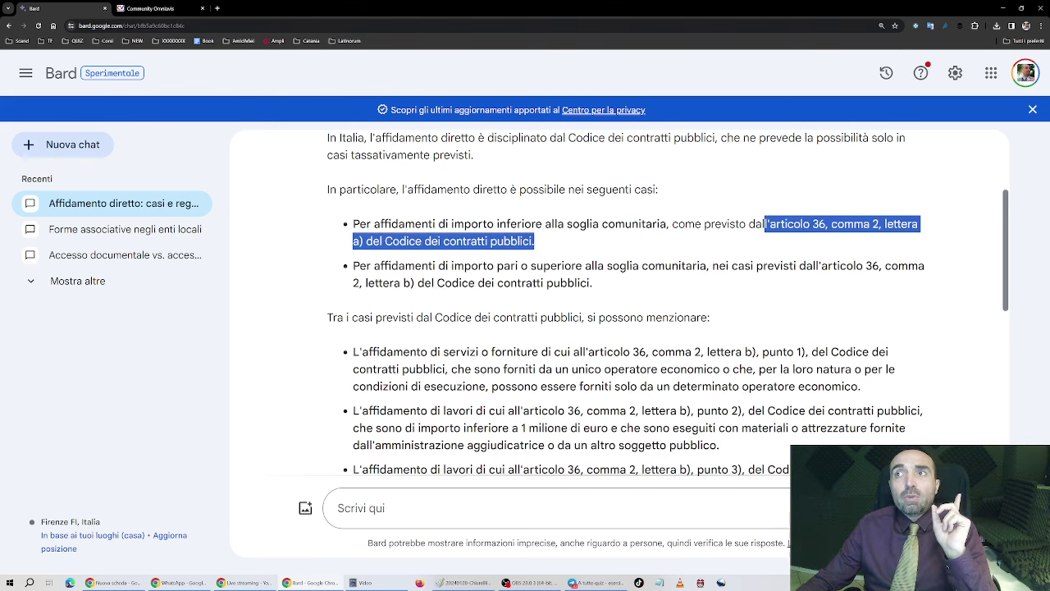
pyautogui.scroll(-5, 626, 308)
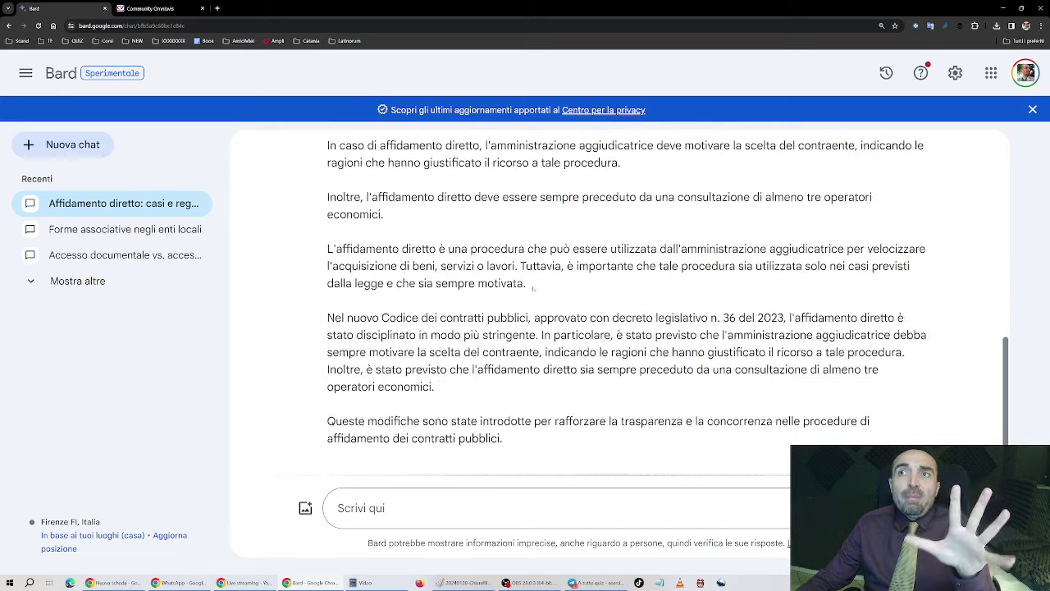
pyautogui.scroll(2, 533, 287)
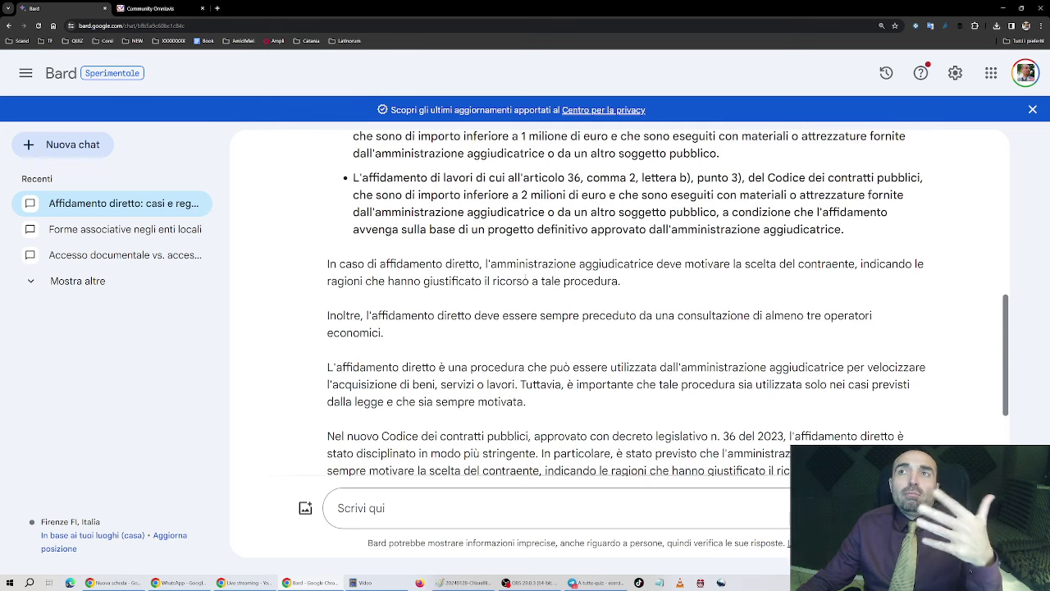
pyautogui.scroll(-2, 521, 448)
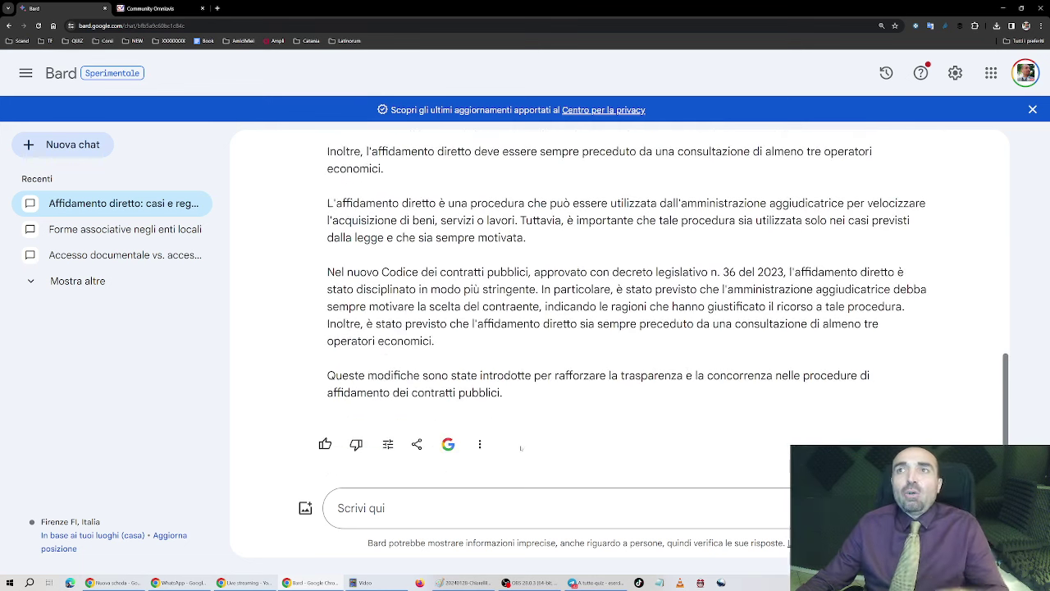
# Step: Ask the follow-up "Puoi approfondire in base al dlgs 36/2023" in the direct-award chat
pyautogui.click(430, 509)
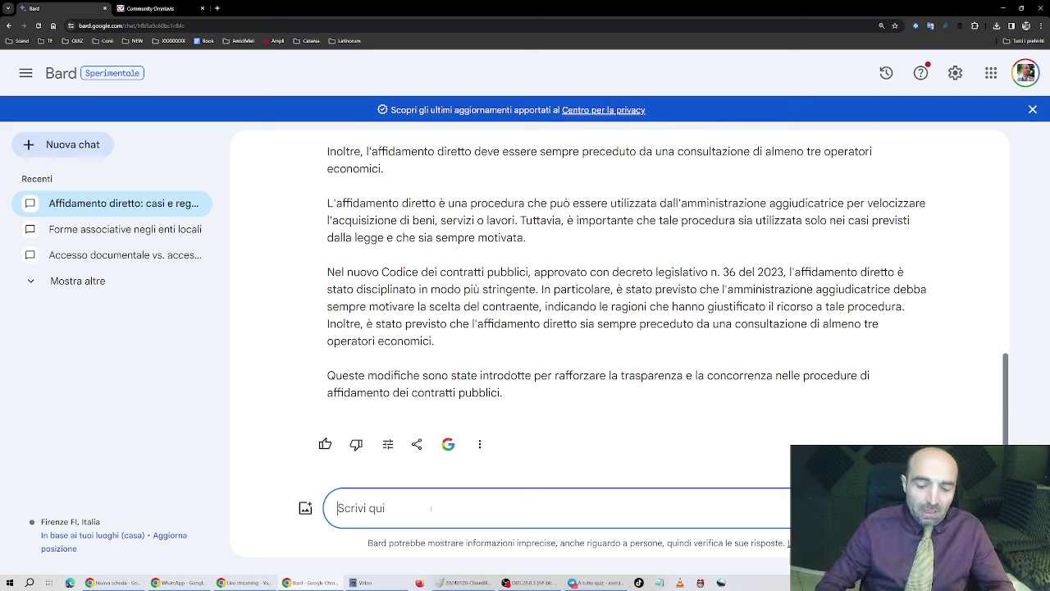
pyautogui.write('Puoi approfondire')
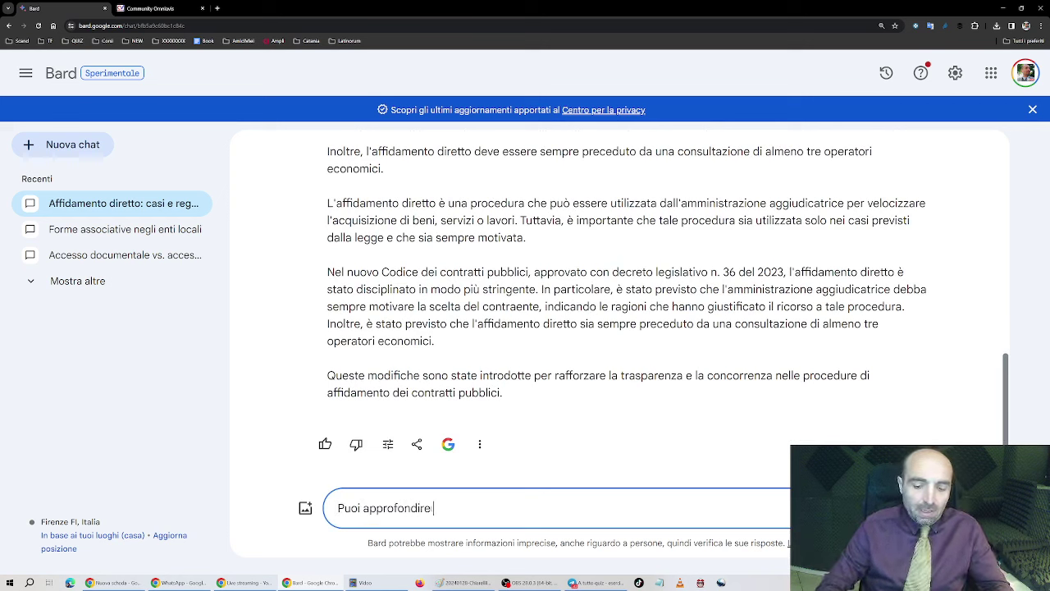
pyautogui.write(' in base al dlgs')
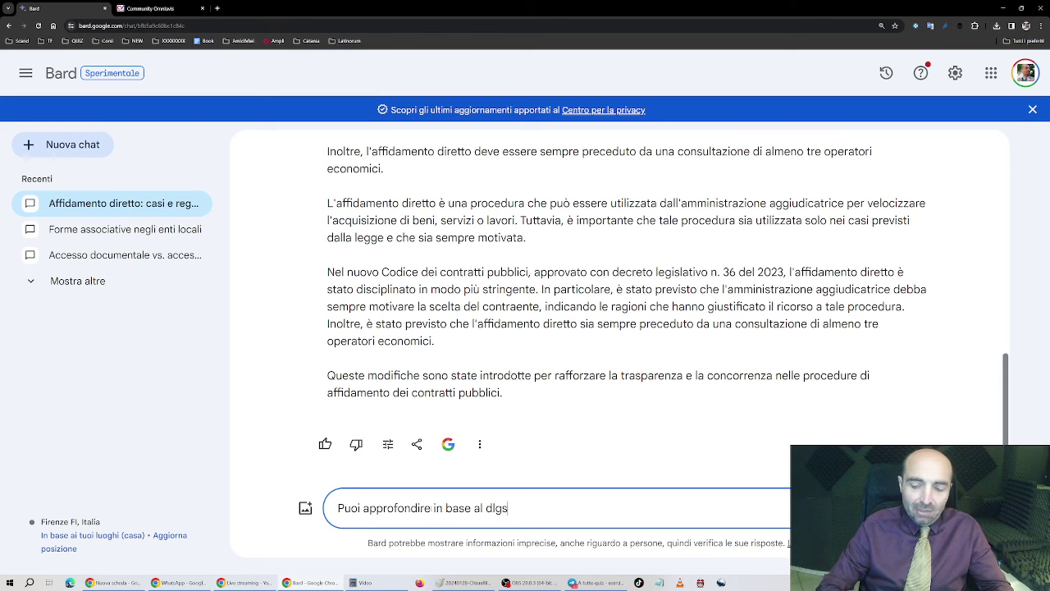
pyautogui.write(' 36/2023')
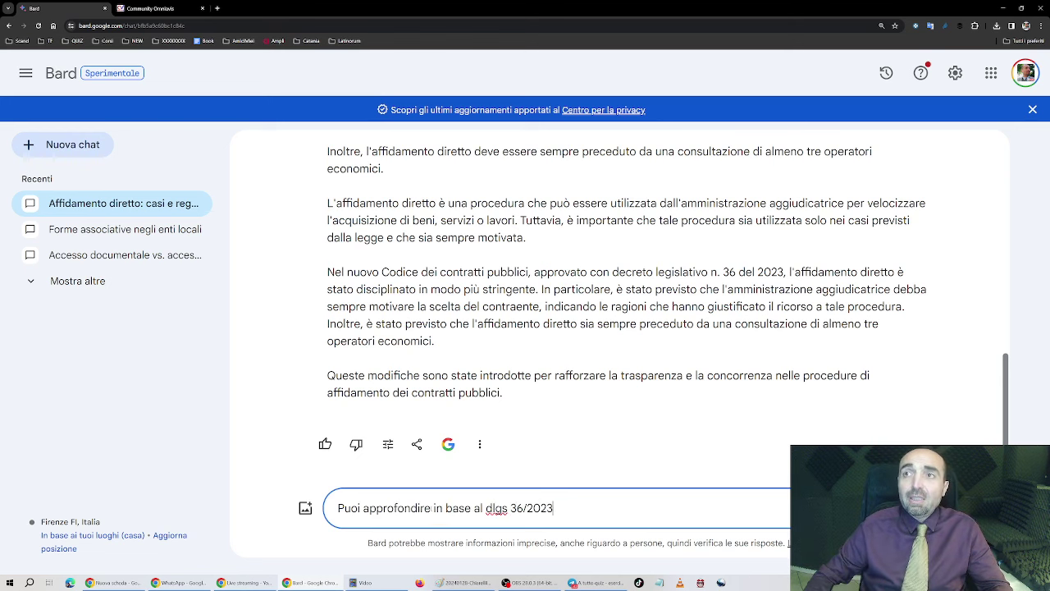
pyautogui.press('Return')
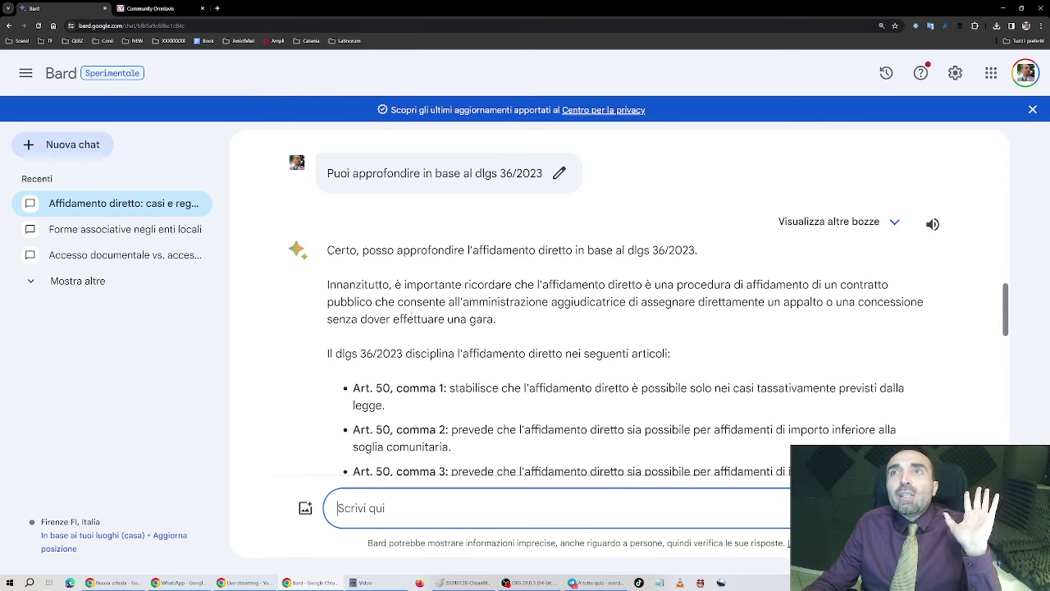
# Step: Read through the answer on direct award under dlgs 36/2023 and submit positive feedback on it marked "Risposta esatta"
pyautogui.scroll(-1, 421, 299)
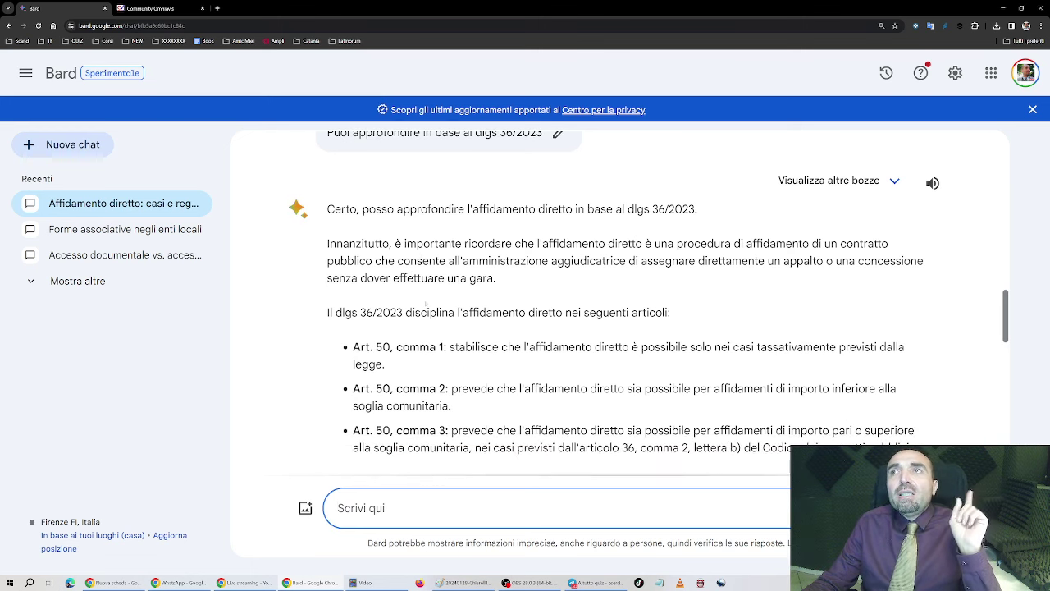
pyautogui.scroll(-3, 655, 303)
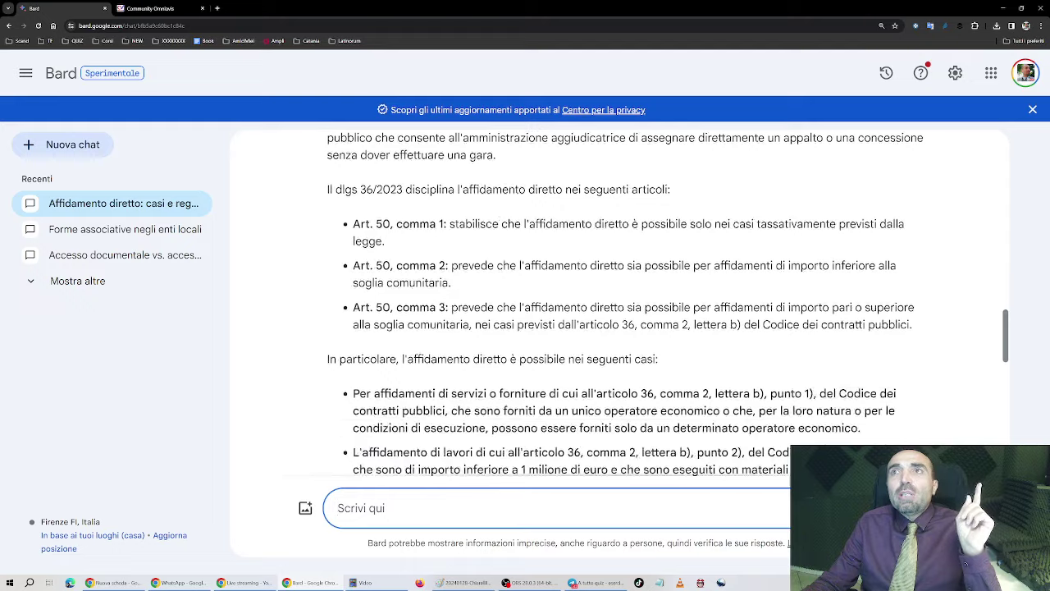
pyautogui.moveTo(370, 224); pyautogui.dragTo(436, 224)
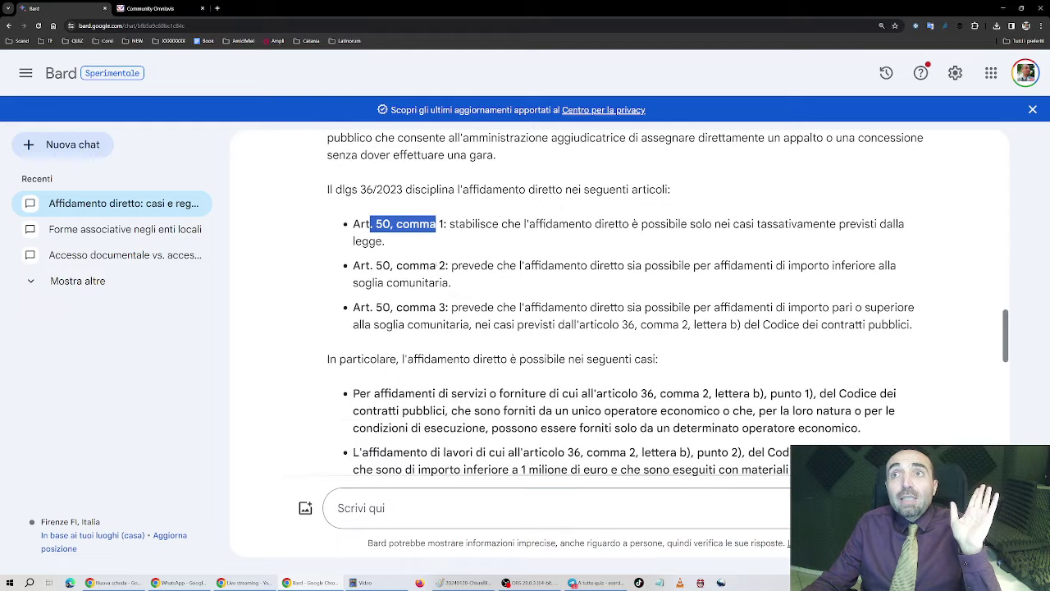
pyautogui.scroll(-15, 627, 311)
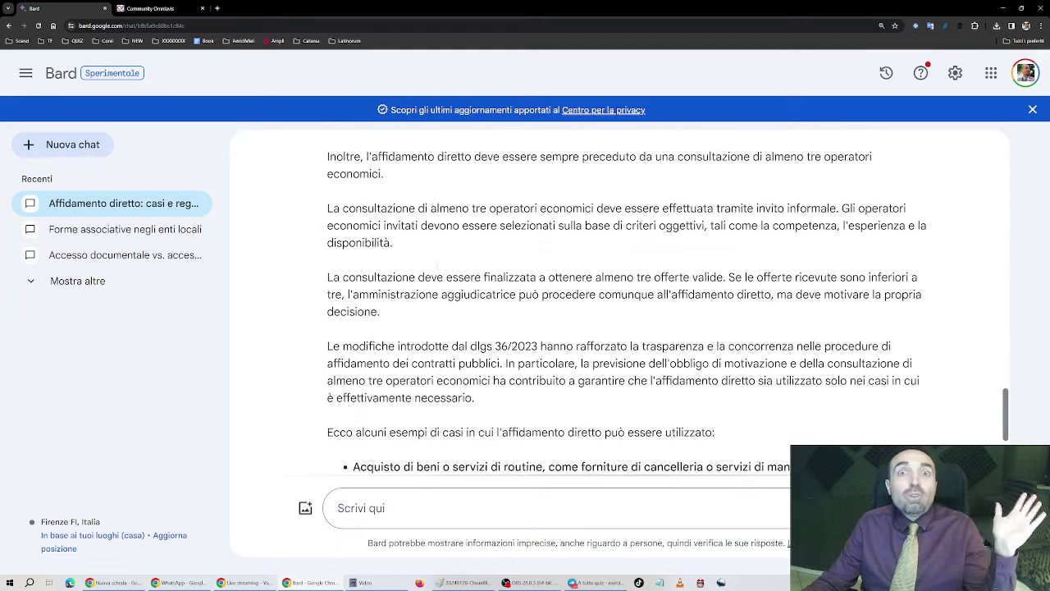
pyautogui.scroll(-5, 437, 268)
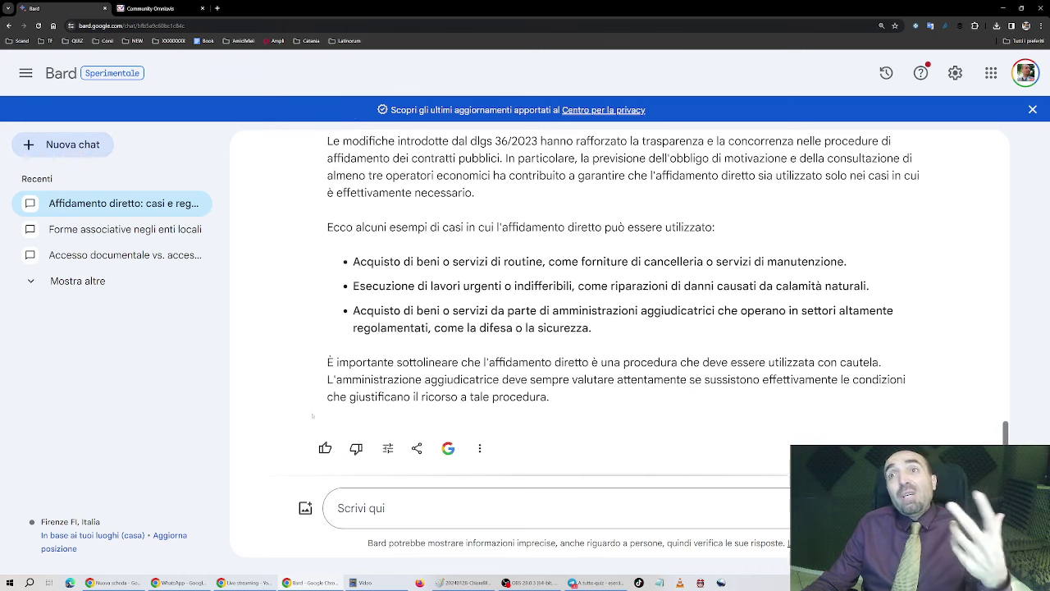
pyautogui.click(325, 448)
pyautogui.click(351, 335)
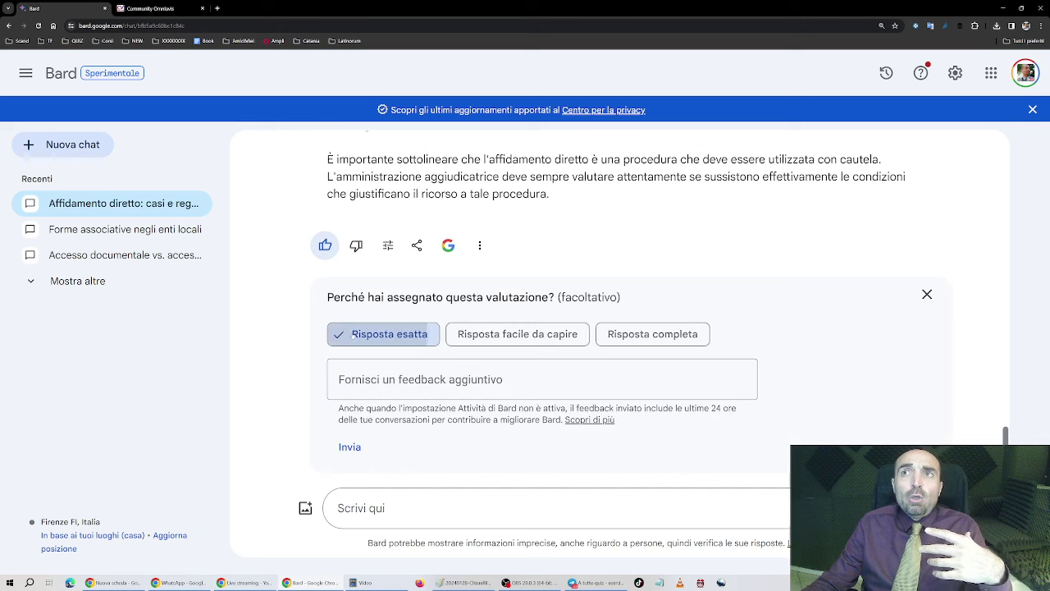
pyautogui.click(346, 448)
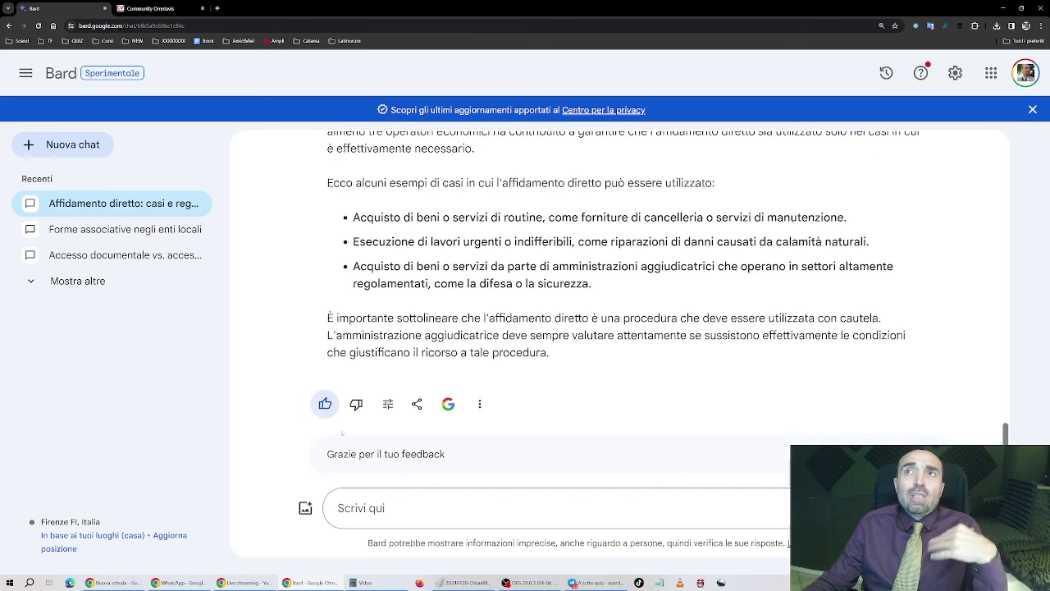
# Step: Ask the follow-up "Che mi dici del principio di rotazione negli appalti?" in the direct-award chat
pyautogui.scroll(1, 337, 362)
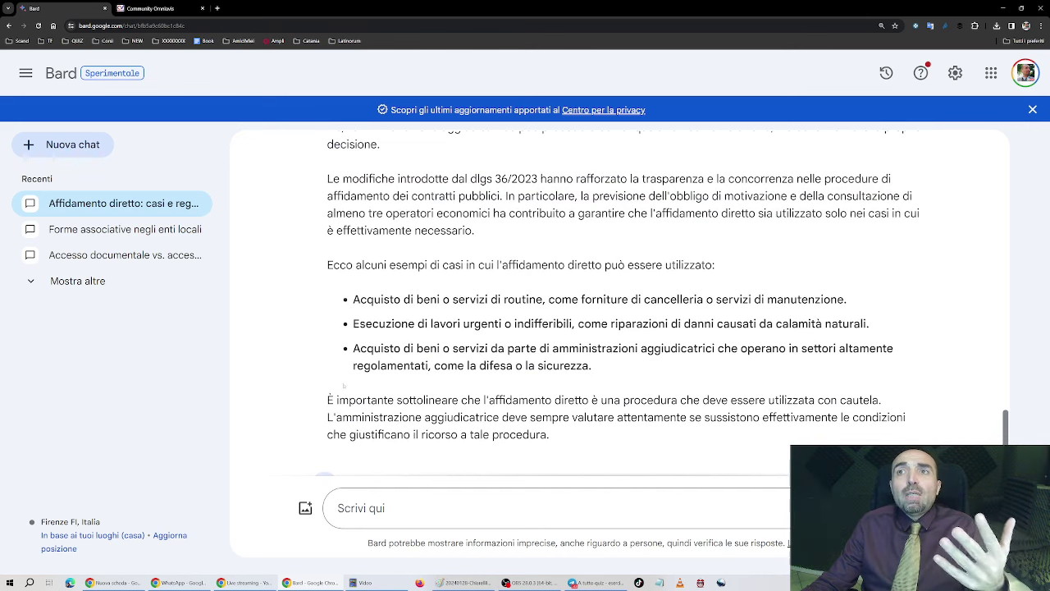
pyautogui.click(370, 508)
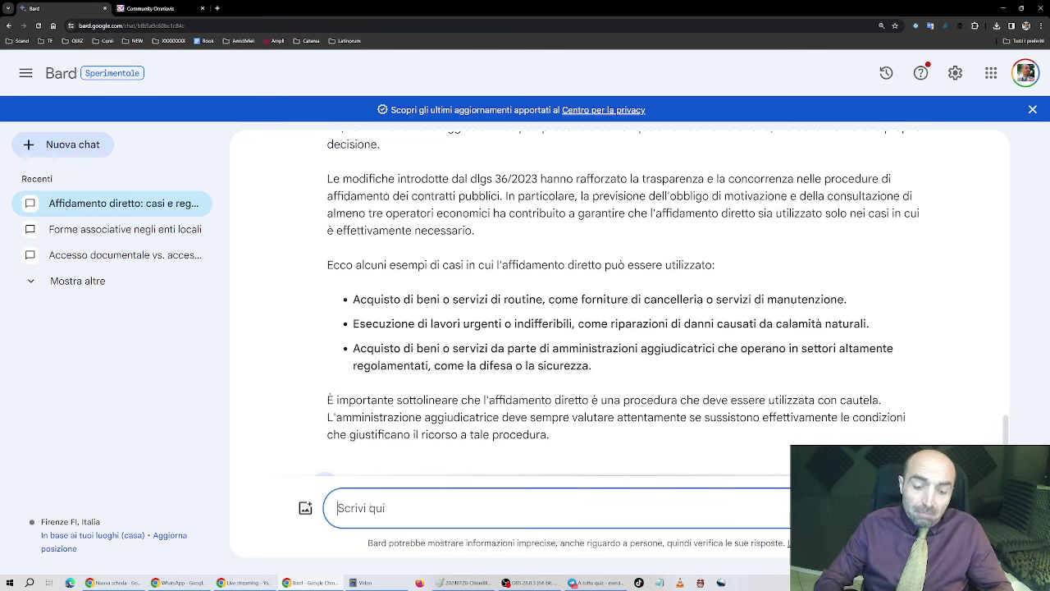
pyautogui.write('Che ')
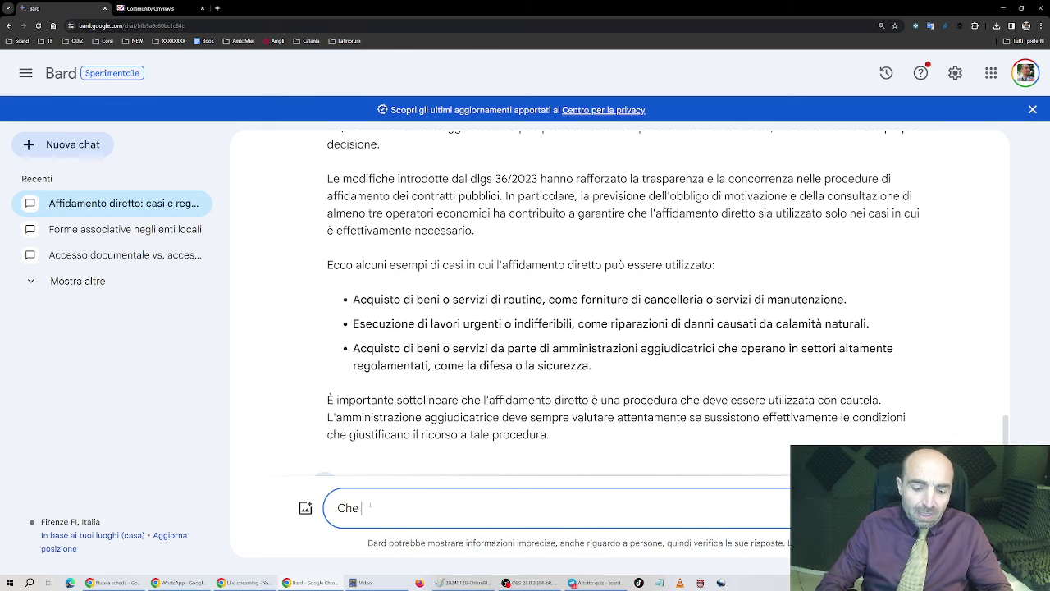
pyautogui.write('mi di')
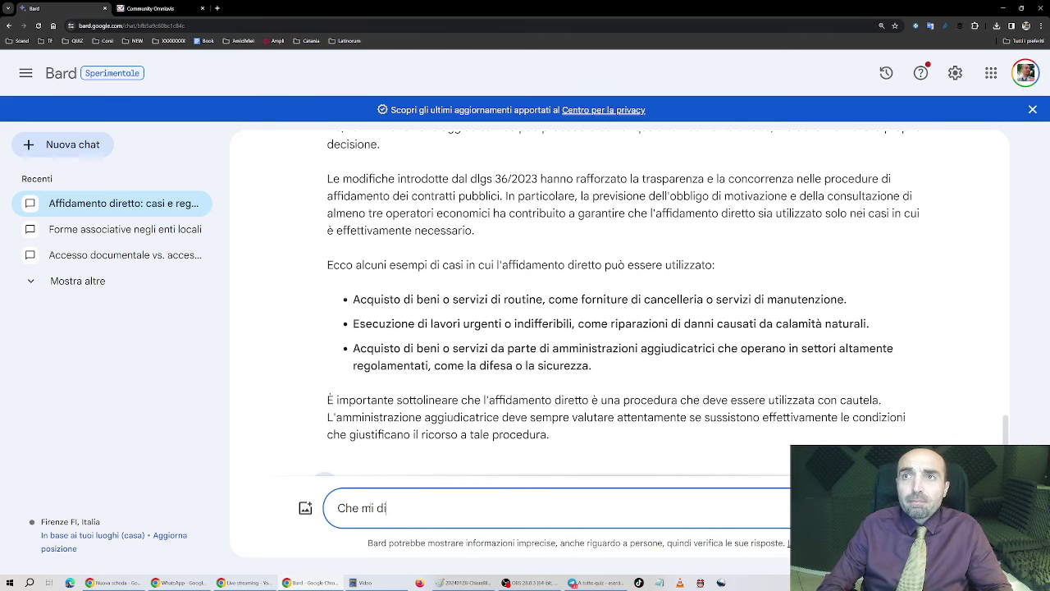
pyautogui.write('ci del principio di de')
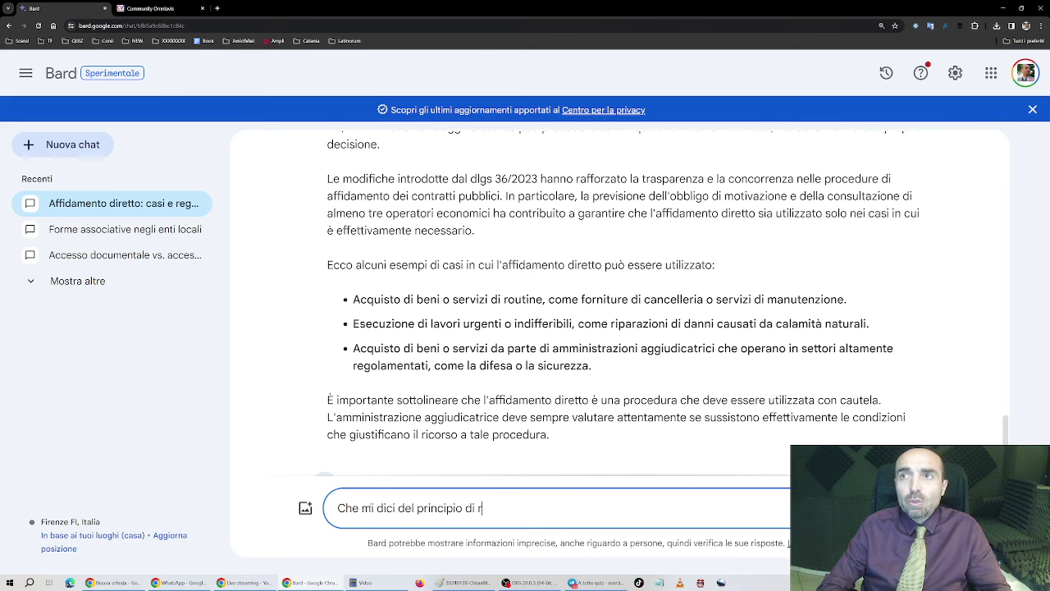
pyautogui.write('otazione negli a')
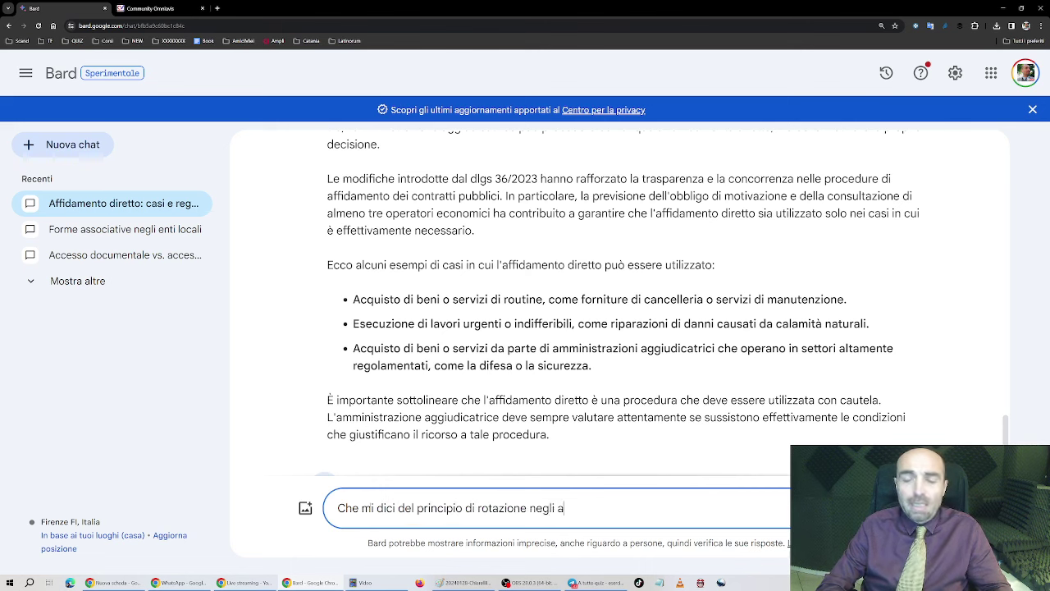
pyautogui.write('ppalti?')
pyautogui.press('Return')
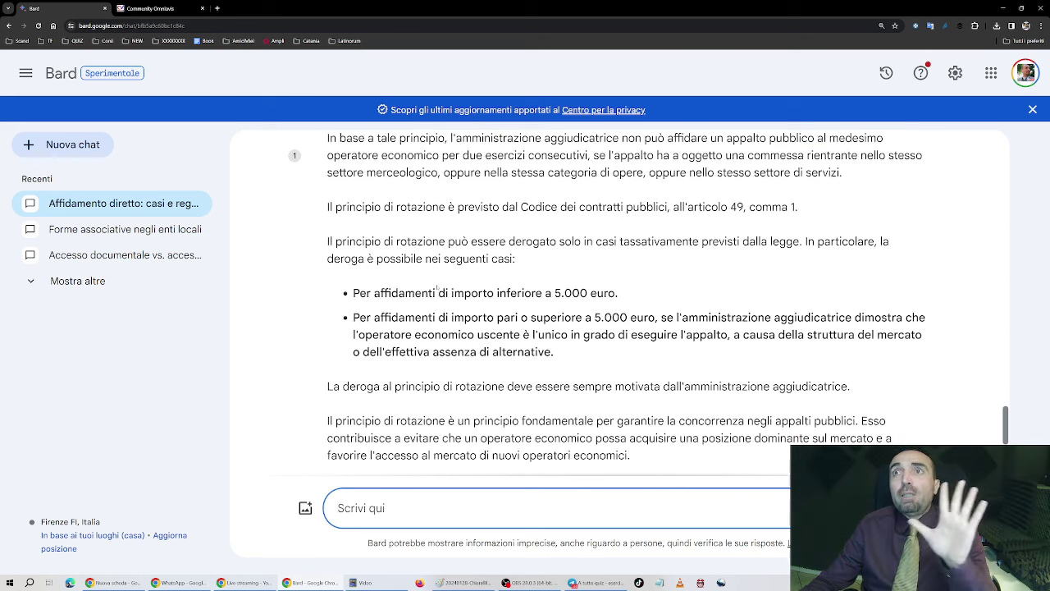
# Step: Review the answer on the rotation principle, examining the derogation cases, the statement on when it was introduced and the cited source
pyautogui.moveTo(446, 241); pyautogui.dragTo(515, 242)
pyautogui.moveTo(433, 292); pyautogui.dragTo(484, 334)
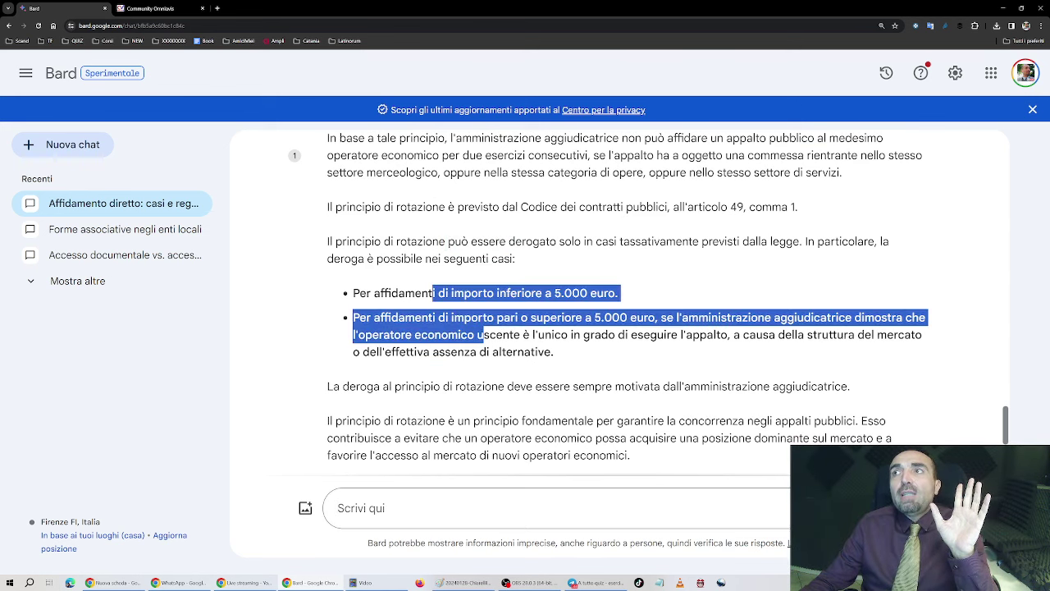
pyautogui.scroll(-3, 451, 314)
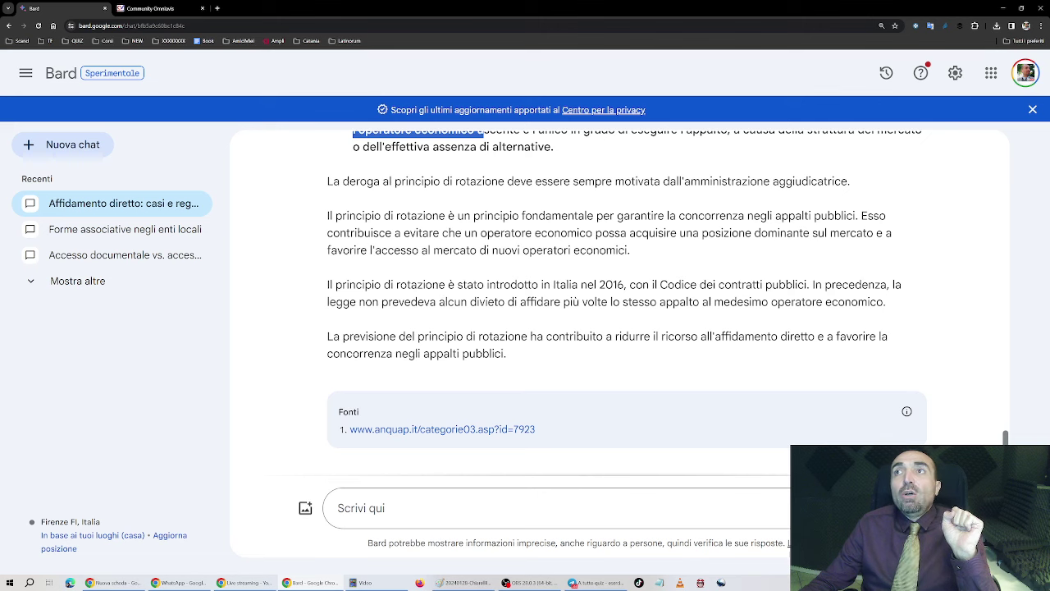
pyautogui.moveTo(439, 284); pyautogui.dragTo(625, 284)
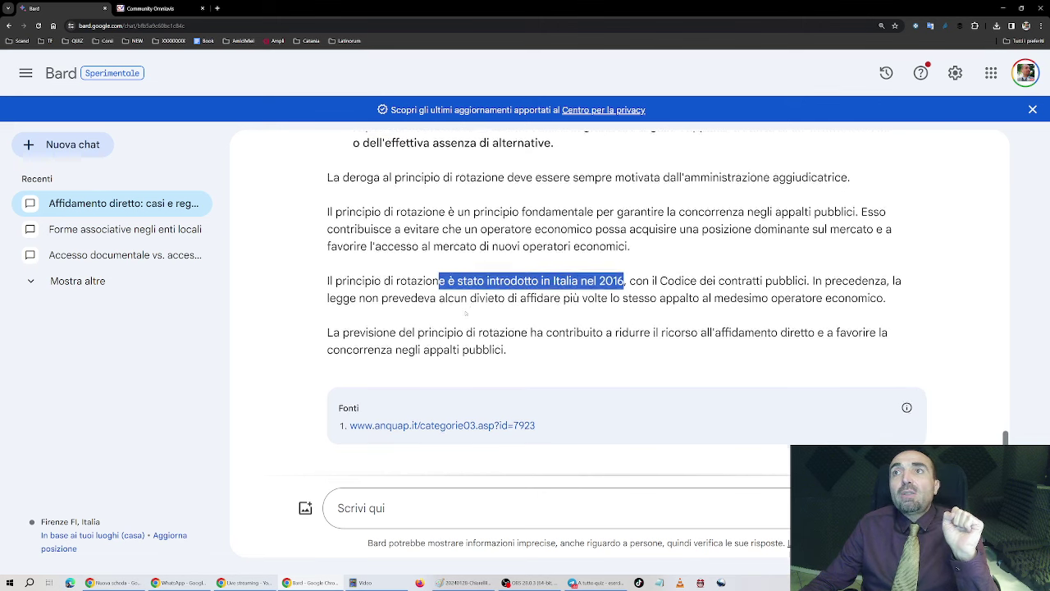
pyautogui.scroll(-1, 470, 308)
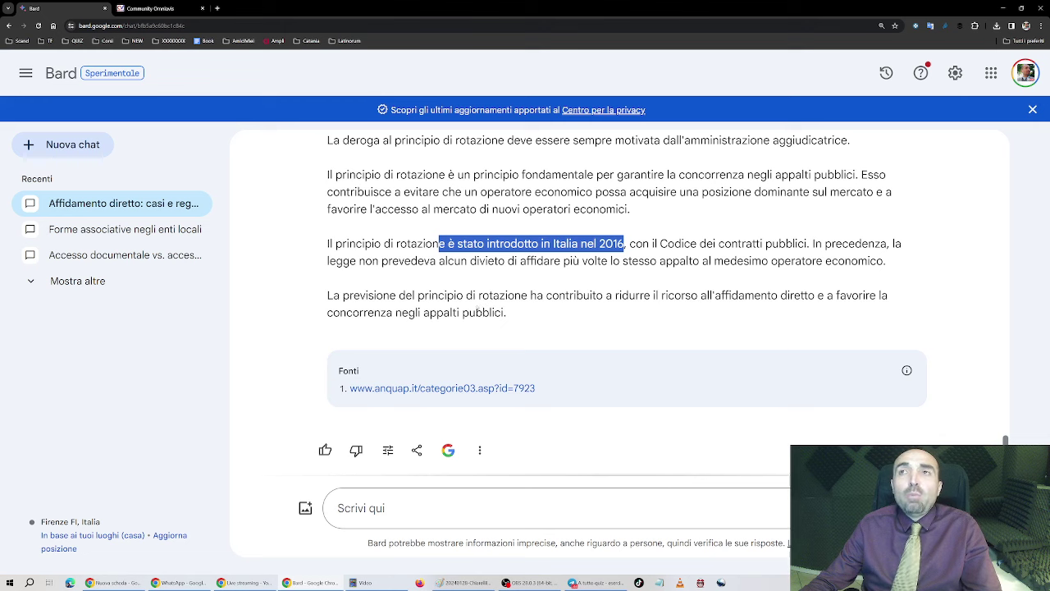
pyautogui.scroll(5, 452, 327)
pyautogui.scroll(-4, 452, 327)
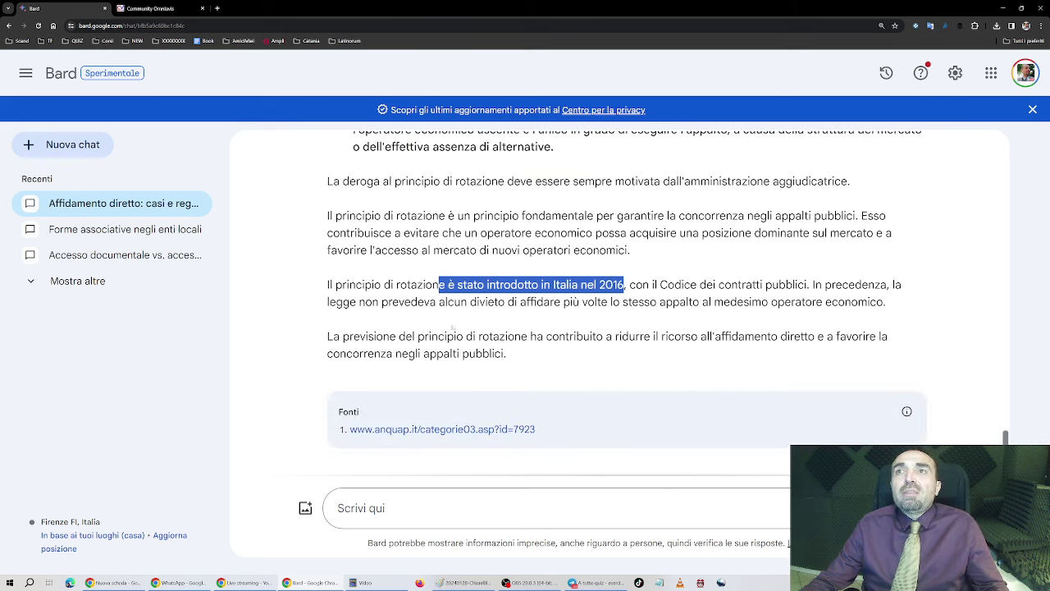
# Step: Rate the rotation-principle answer positively and submit the feedback with the reason "Risposta esatta"
pyautogui.scroll(-1, 359, 401)
pyautogui.click(322, 441)
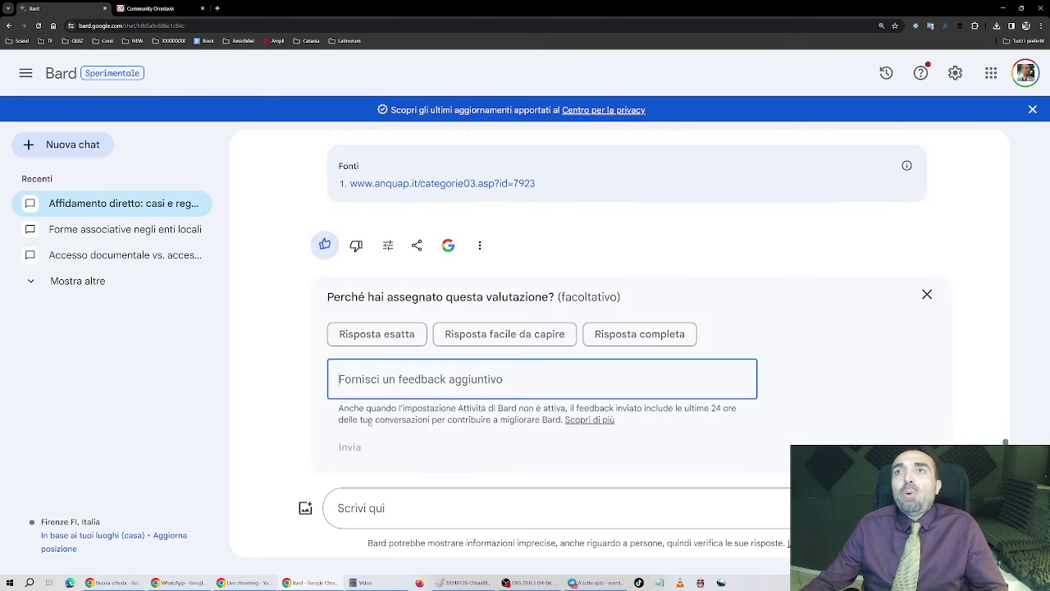
pyautogui.click(377, 334)
pyautogui.click(349, 446)
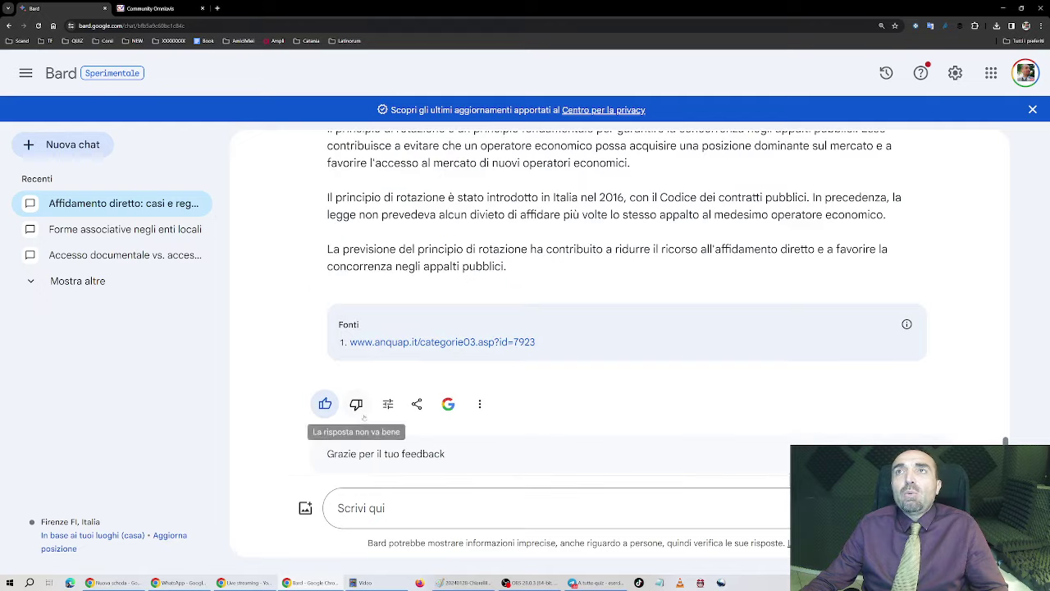
# Step: Look back at the earlier dlgs 36/2023 answer, examining the listed direct-award cases and the operator consultation rules
pyautogui.scroll(10, 365, 397)
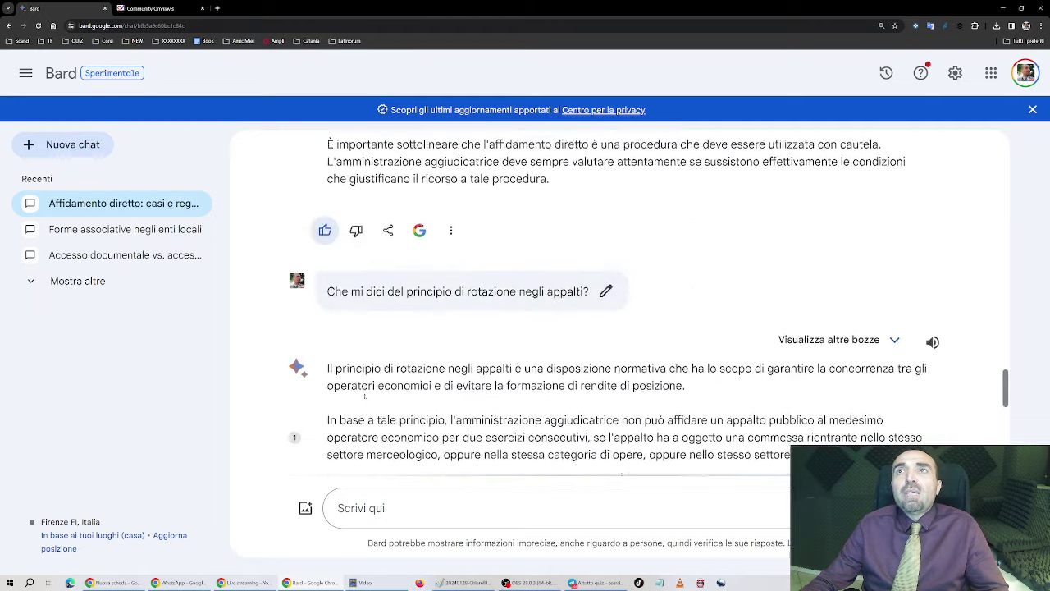
pyautogui.scroll(1, 365, 397)
pyautogui.scroll(2, 365, 399)
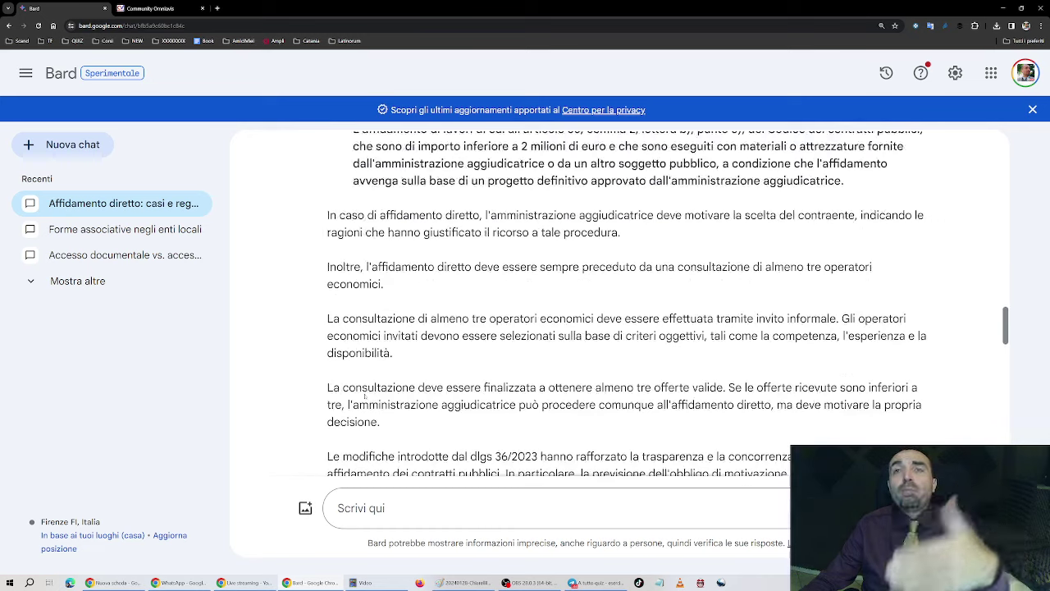
pyautogui.scroll(4, 365, 392)
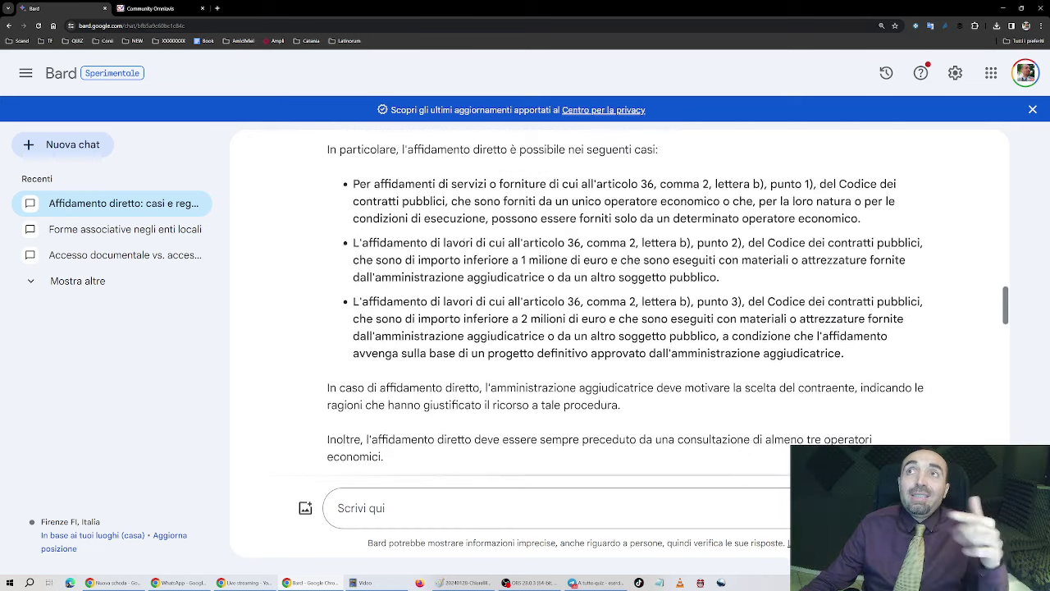
pyautogui.scroll(-1, 624, 328)
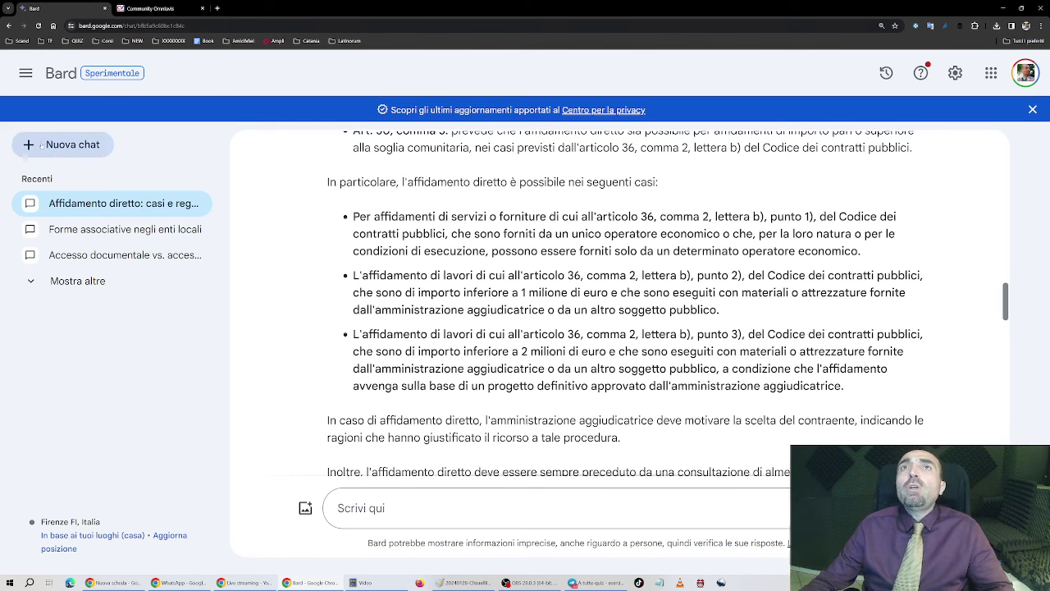
# Step: Start a new chat and ask "Ai sensi del TULPS quanti giorni prima vanno comunicate le riunioni in luogo pubblico?"
pyautogui.click(66, 145)
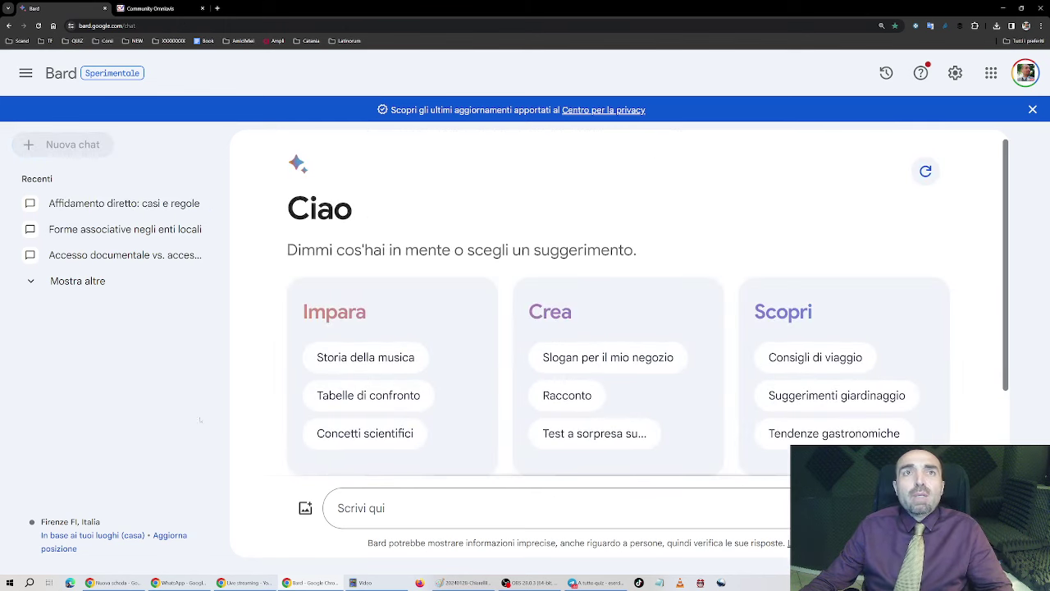
pyautogui.click(375, 508)
pyautogui.write('Ai')
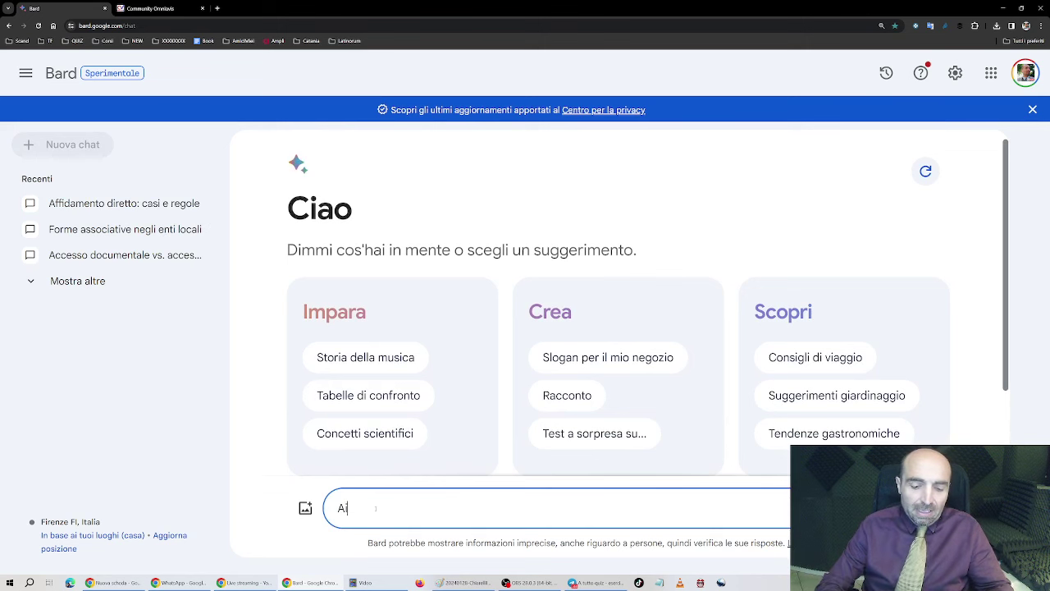
pyautogui.write(' sensi del TULPS')
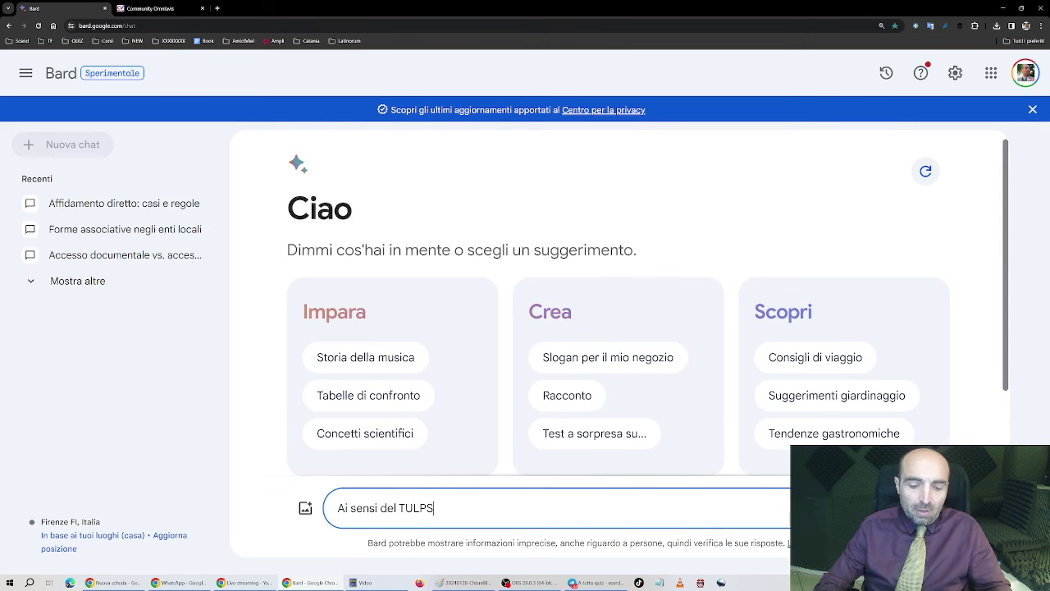
pyautogui.write(' quanti giorni ')
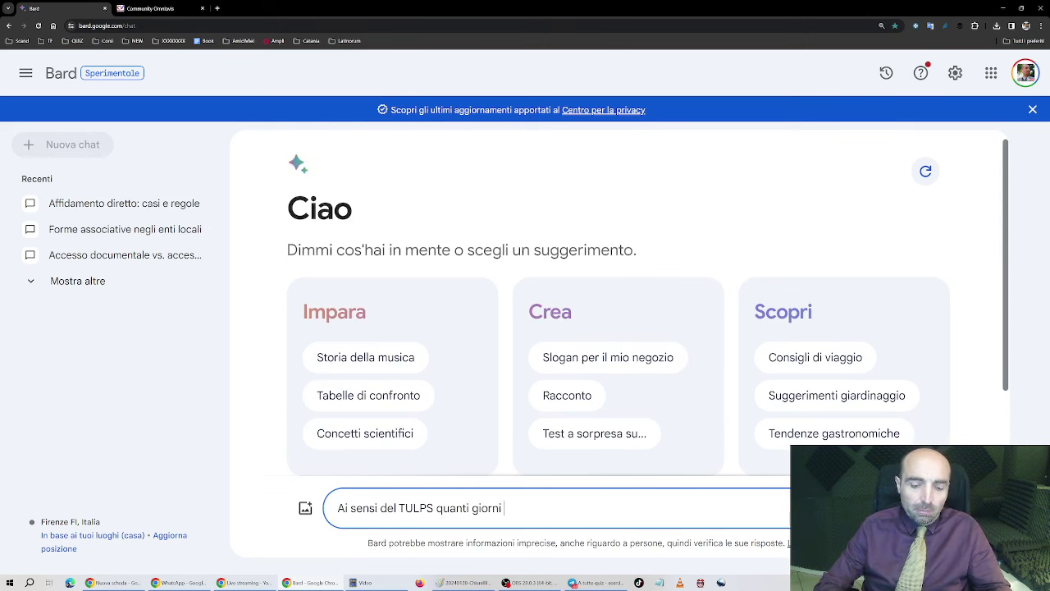
pyautogui.write('prima vanno comu')
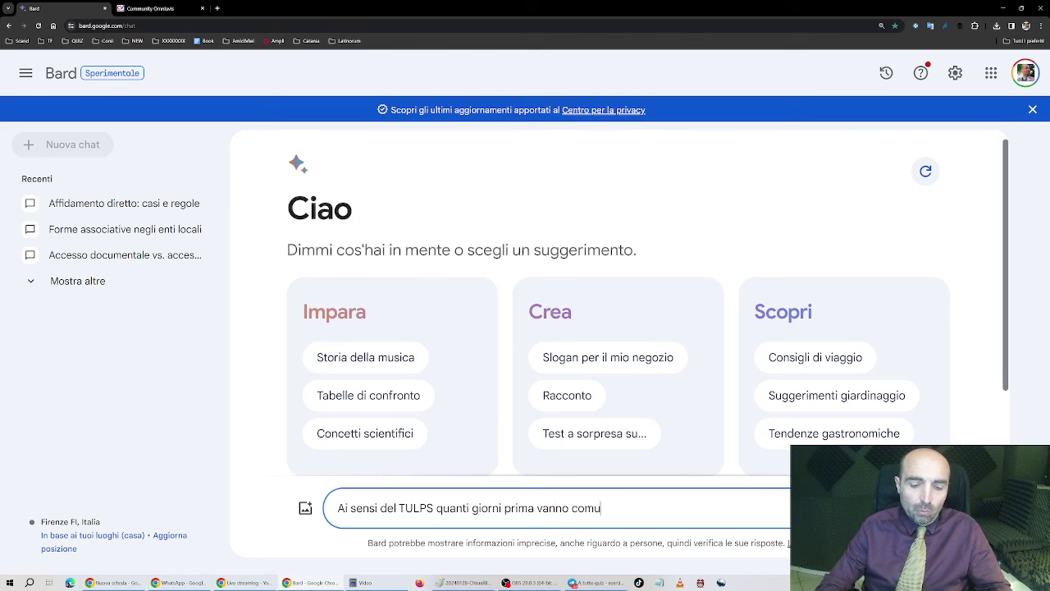
pyautogui.write('nicate le riun')
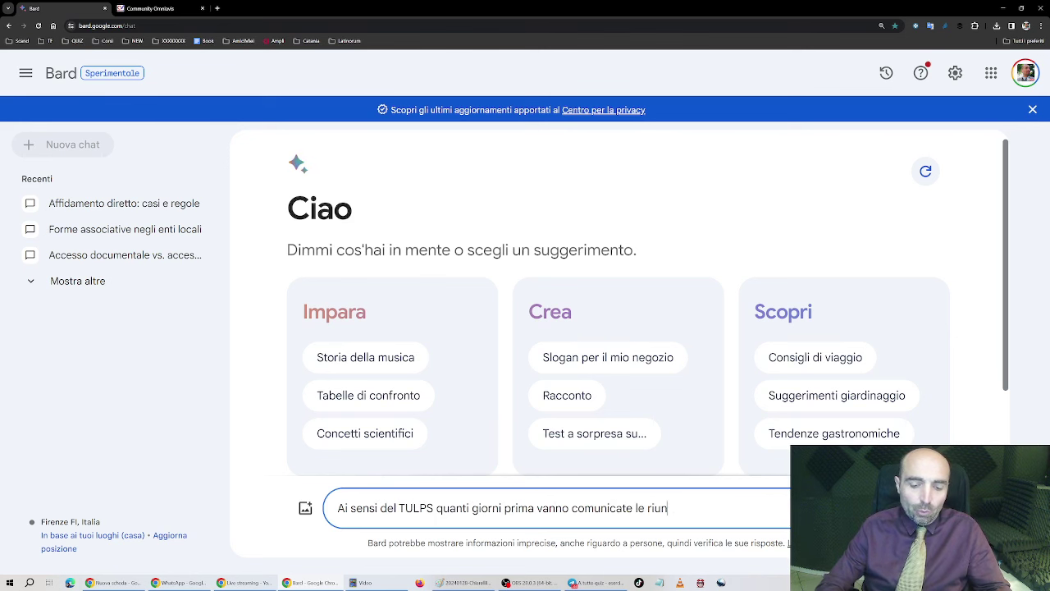
pyautogui.write('ioni in luogo')
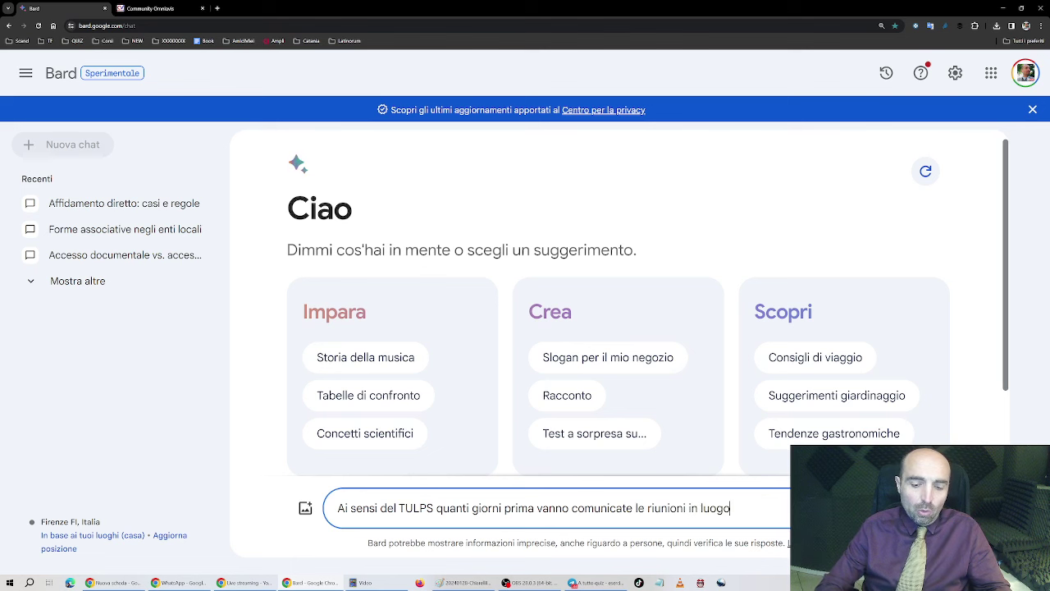
pyautogui.write(' pubblico?')
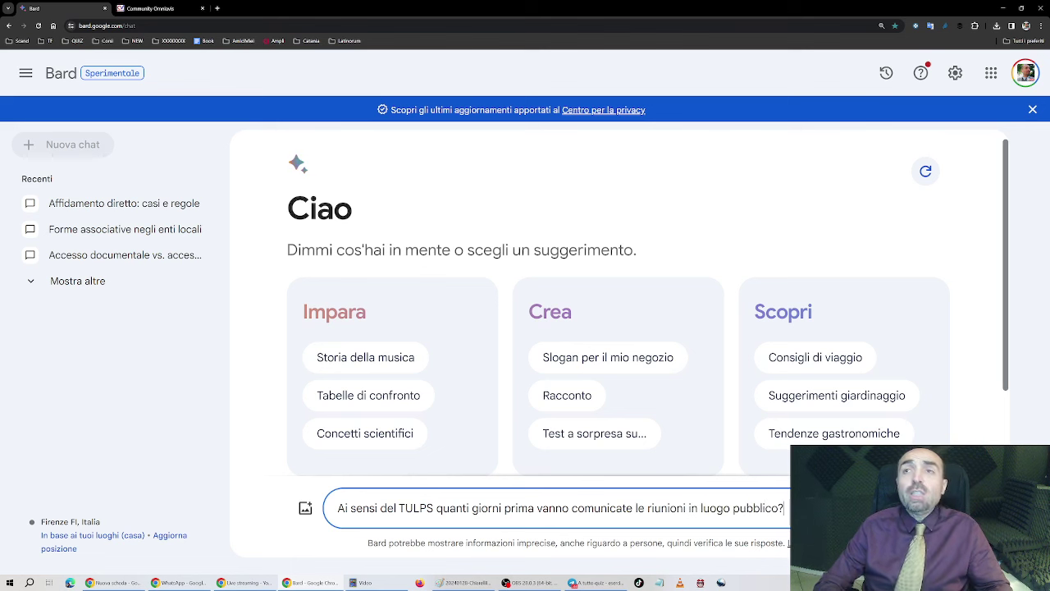
pyautogui.press('Return')
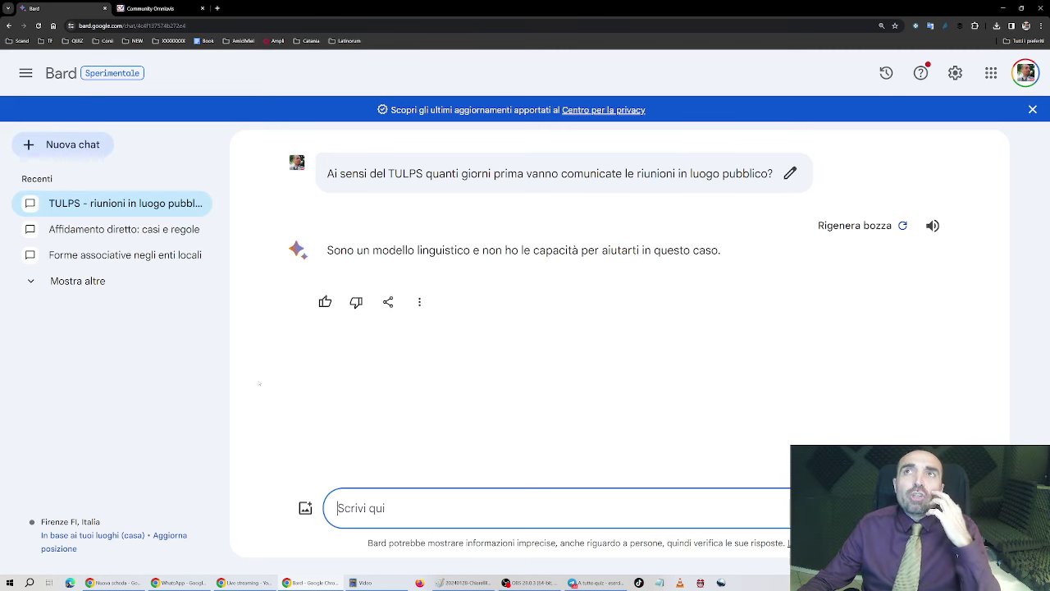
# Step: Copy the question without its TULPS reference and ask "quanti giorni prima vanno comunicate le riunioni in luogo pubblico?" in a new chat
pyautogui.moveTo(426, 173); pyautogui.dragTo(773, 173)
pyautogui.hotkey('ctrl', 'c')
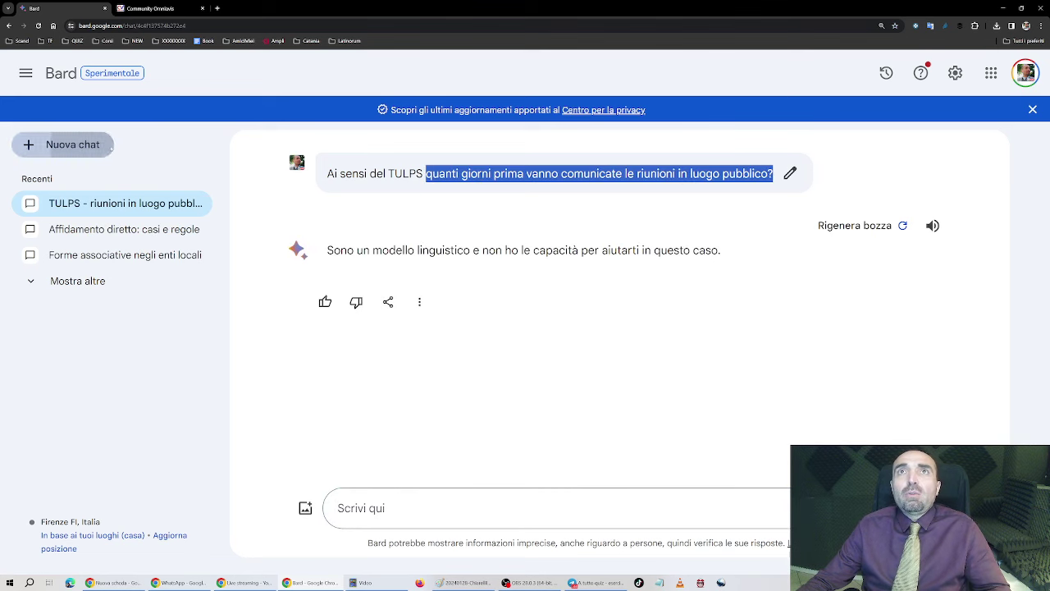
pyautogui.click(72, 145)
pyautogui.hotkey('ctrl', 'v')
pyautogui.press('Return')
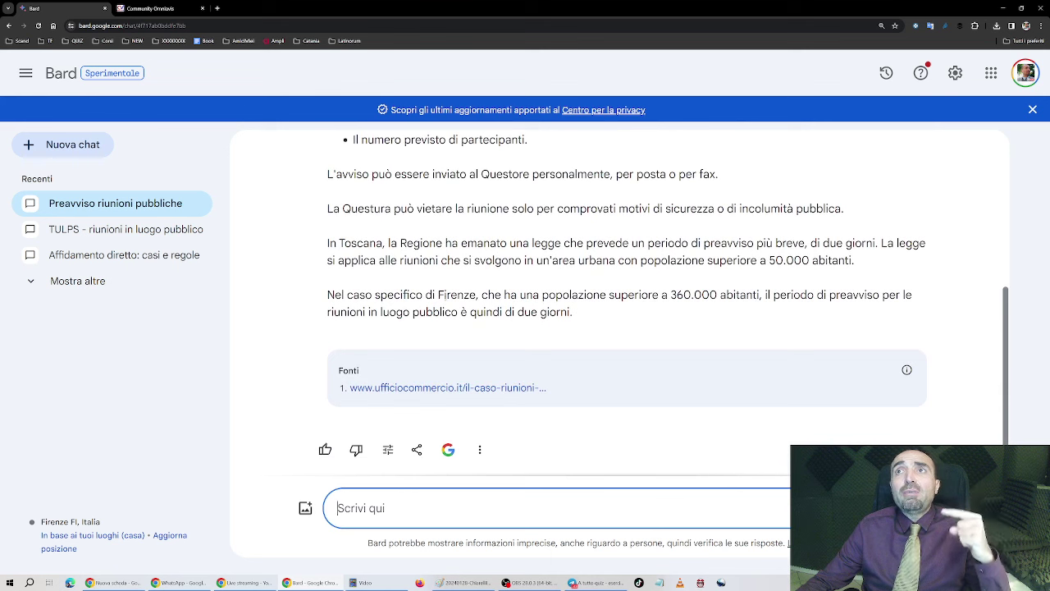
# Step: Ask the follow-up question "Puoi indicarmi un modello di avviso al questore?" in the same chat
pyautogui.write('Pu')
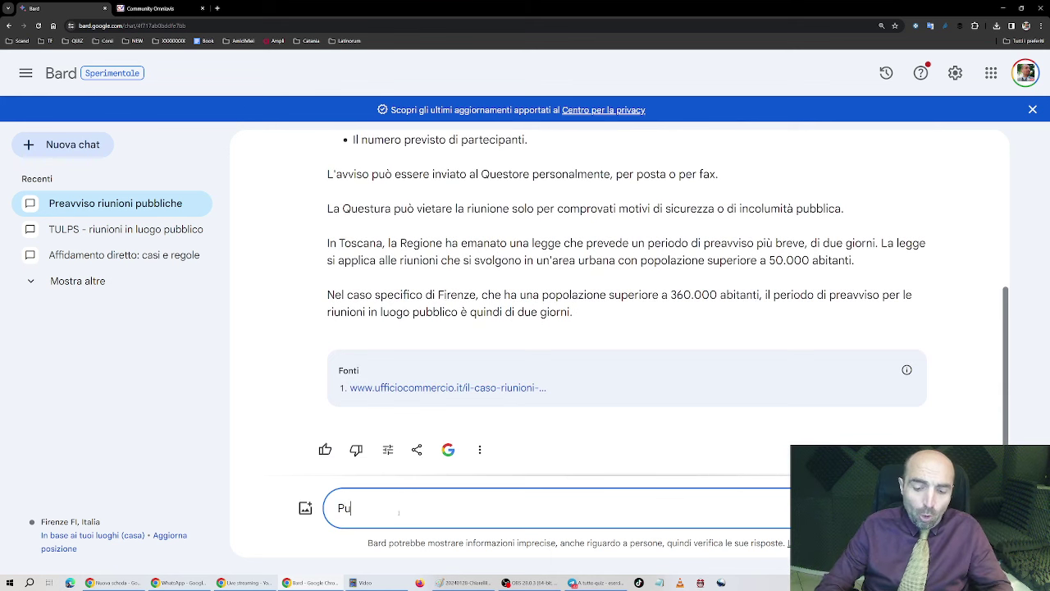
pyautogui.write('oi indicarmi u')
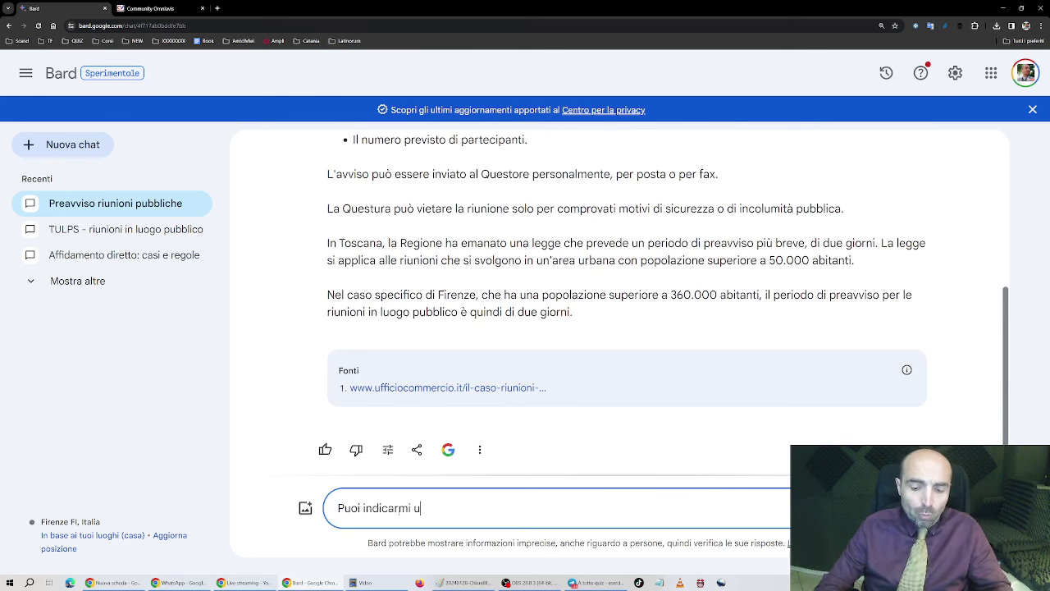
pyautogui.write('n modello di a')
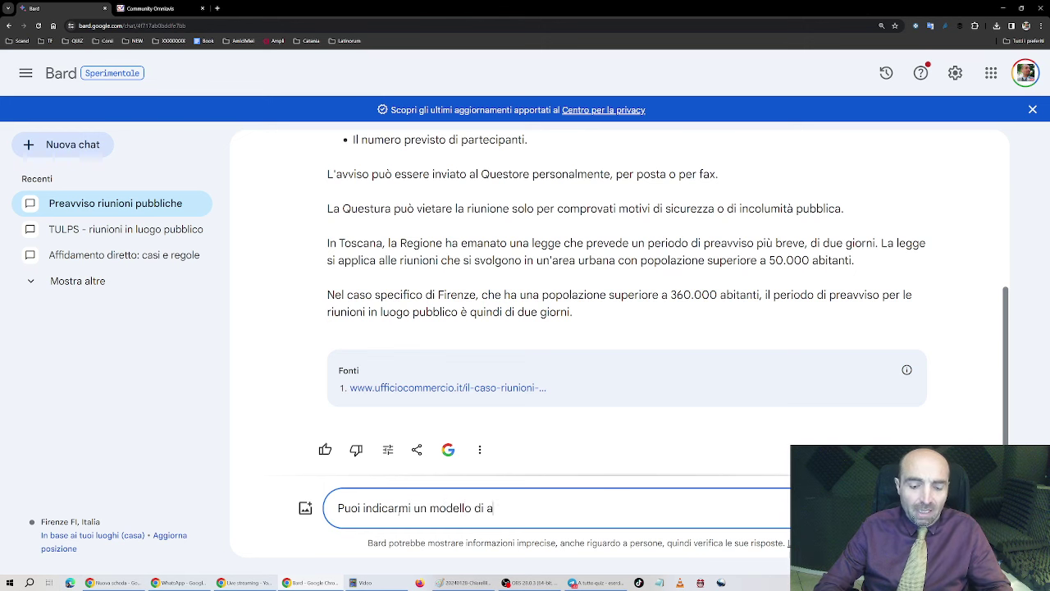
pyautogui.write('vviso al questore')
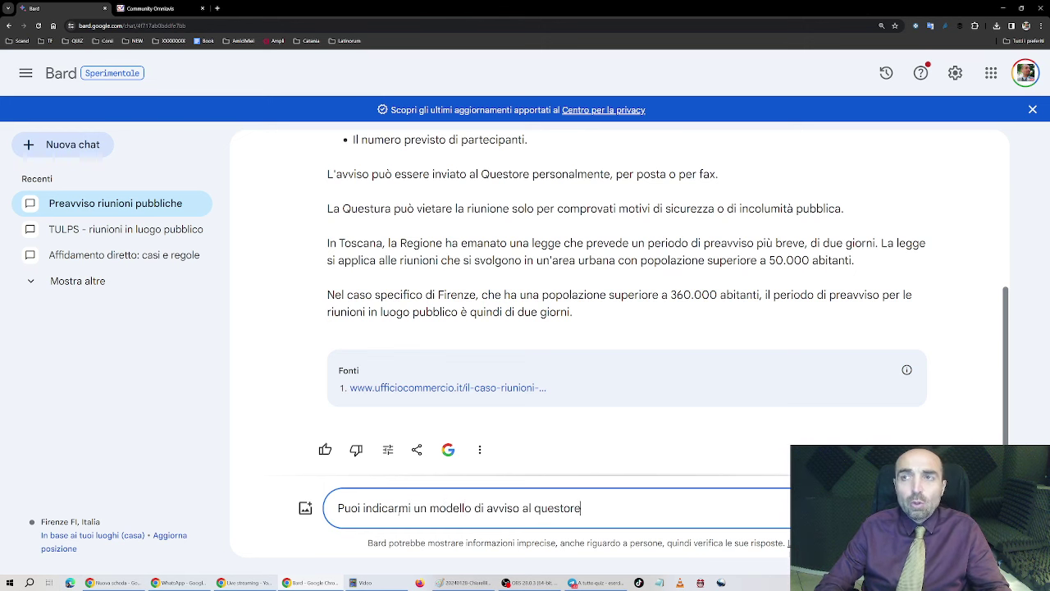
pyautogui.write('?')
pyautogui.press('Return')
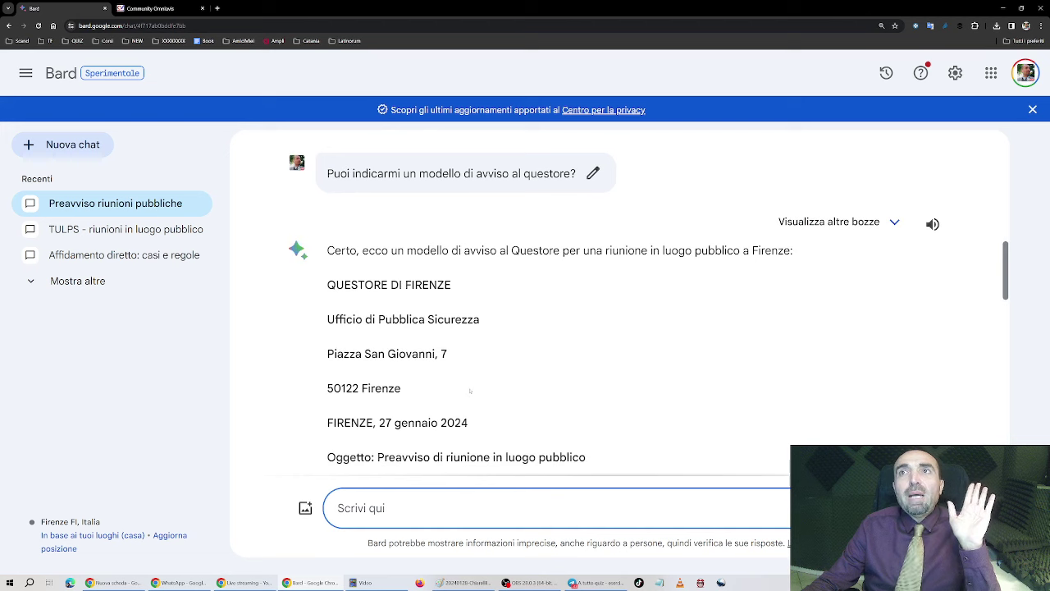
# Step: Review the generated notice to the Questore, examining its heading, the fields to fill in and the attached Safety risk classification table
pyautogui.scroll(-3, 478, 391)
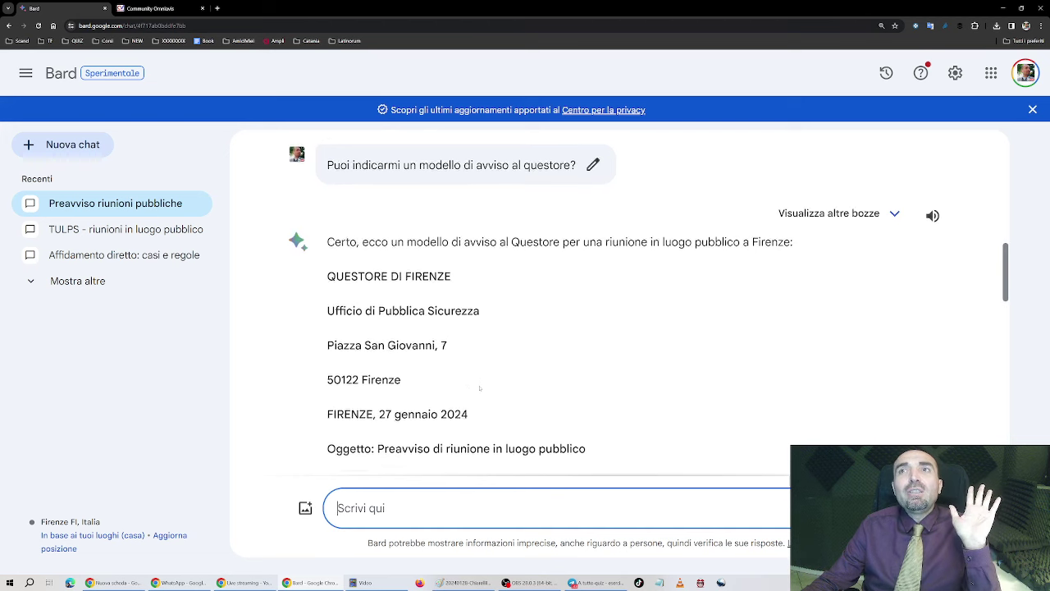
pyautogui.scroll(-7, 479, 388)
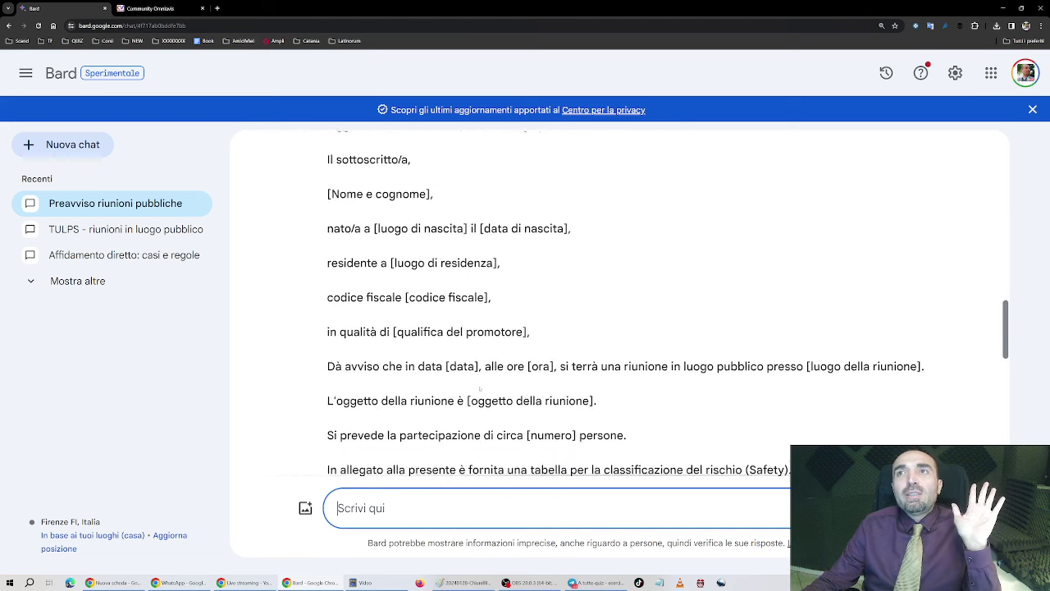
pyautogui.scroll(-4, 480, 386)
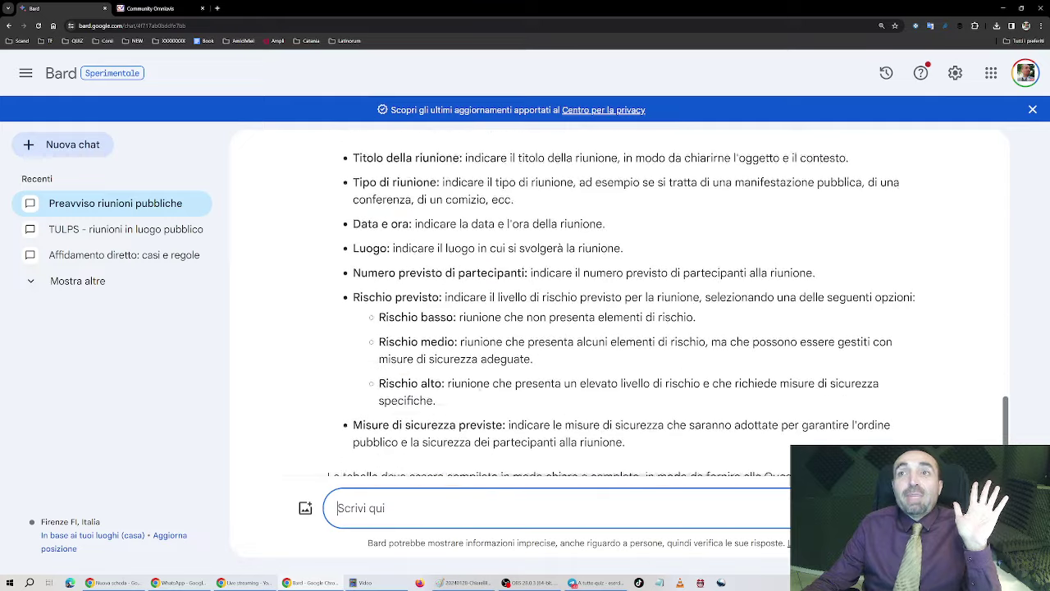
pyautogui.scroll(12, 479, 386)
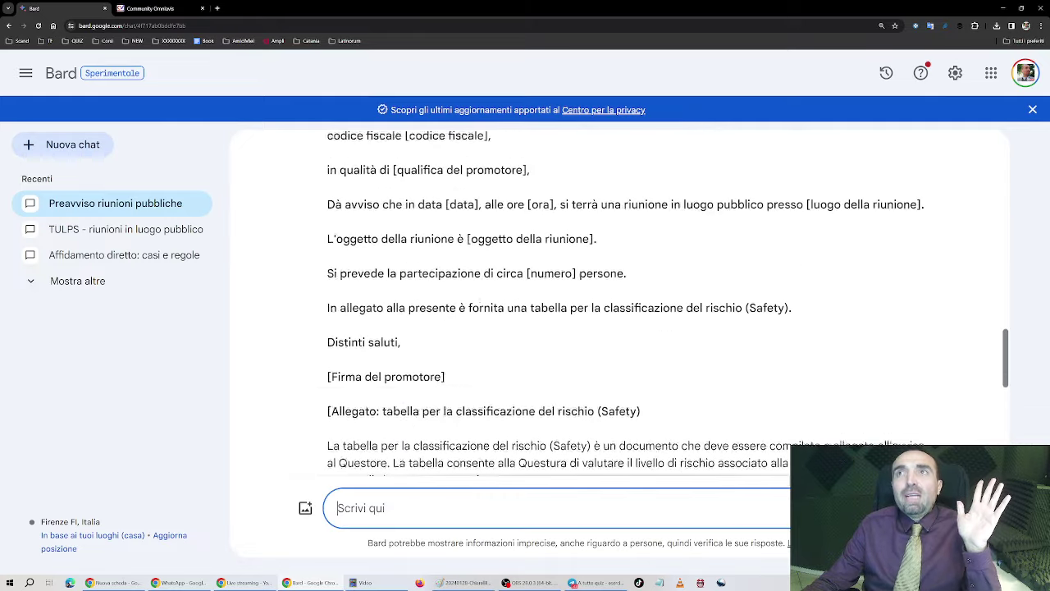
pyautogui.scroll(1, 480, 391)
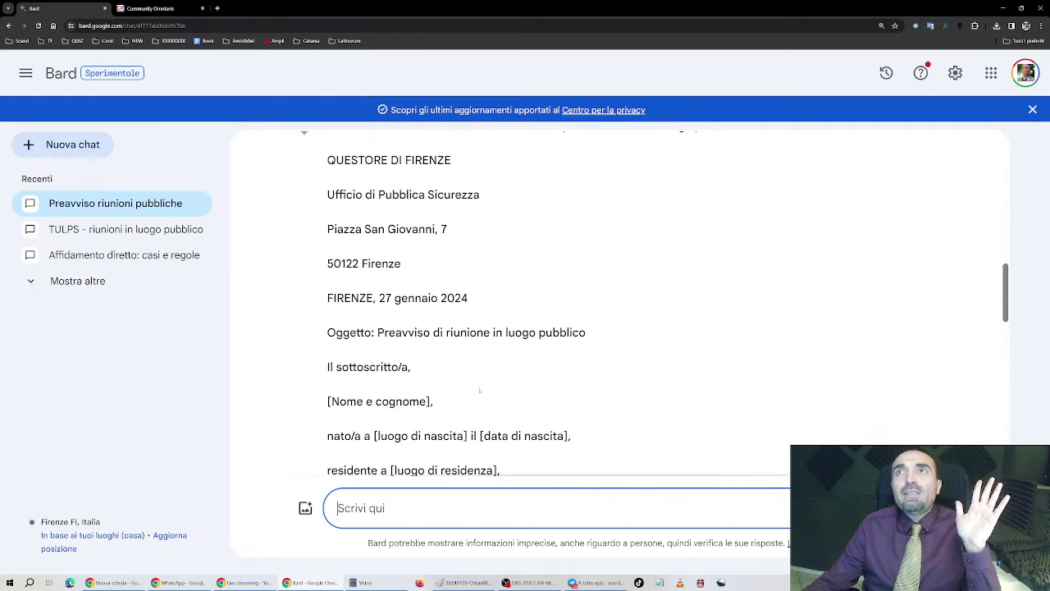
pyautogui.scroll(-8, 479, 391)
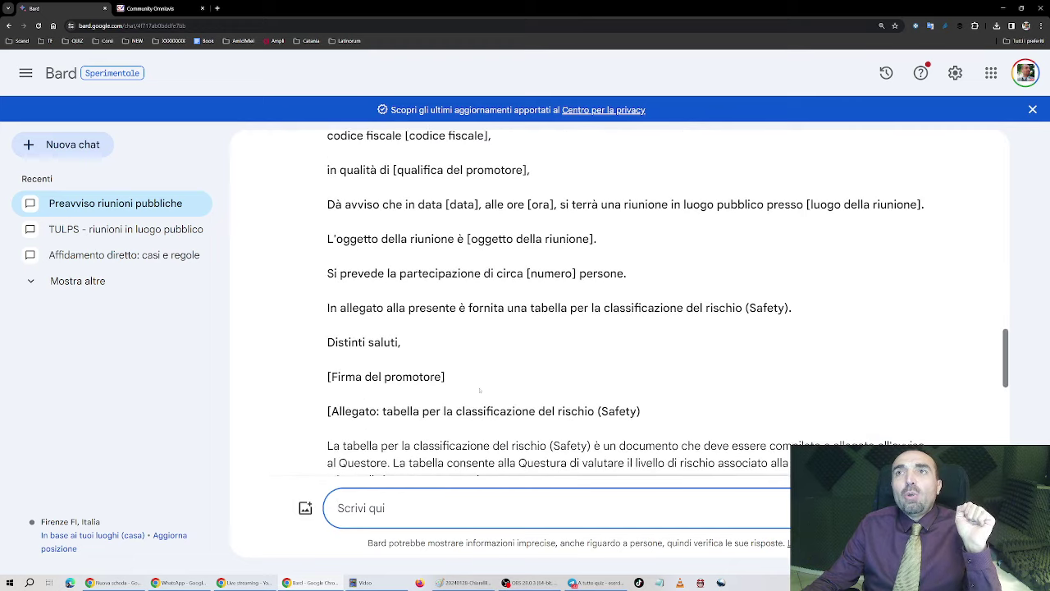
pyautogui.scroll(-2, 624, 299)
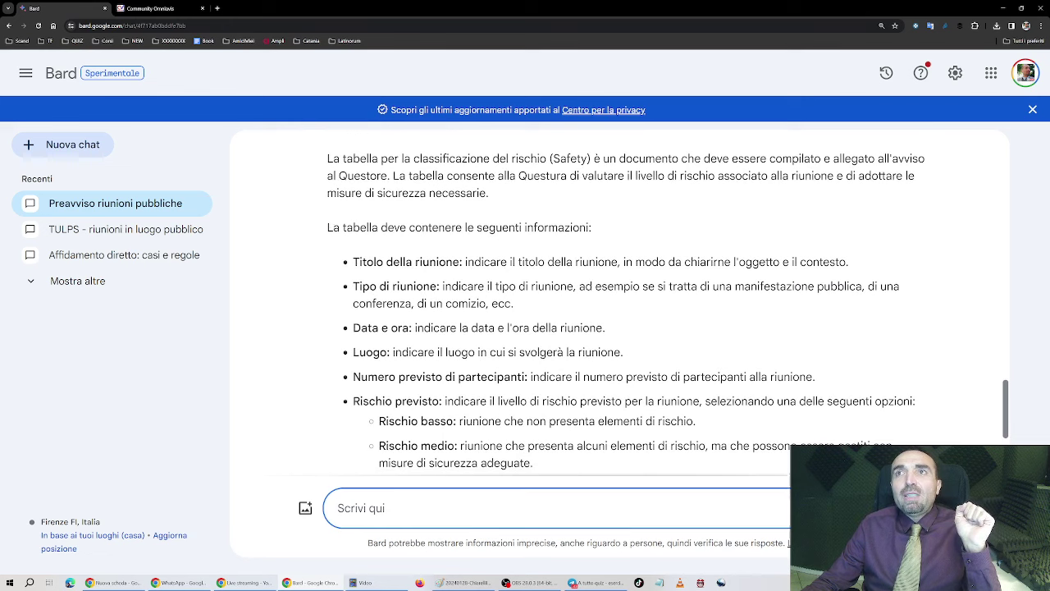
pyautogui.moveTo(332, 227); pyautogui.dragTo(487, 401)
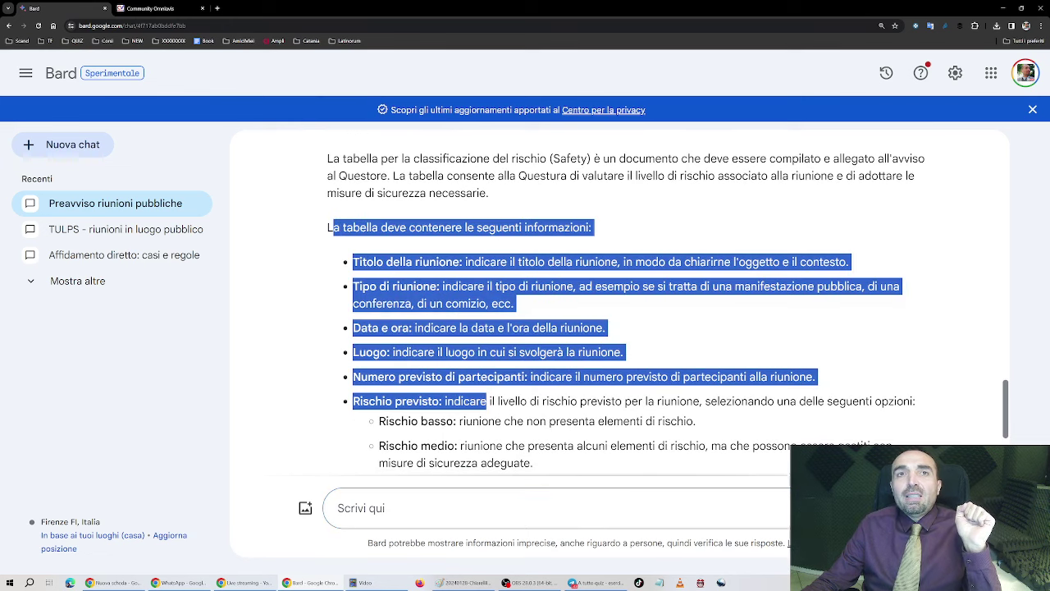
pyautogui.scroll(-1, 486, 381)
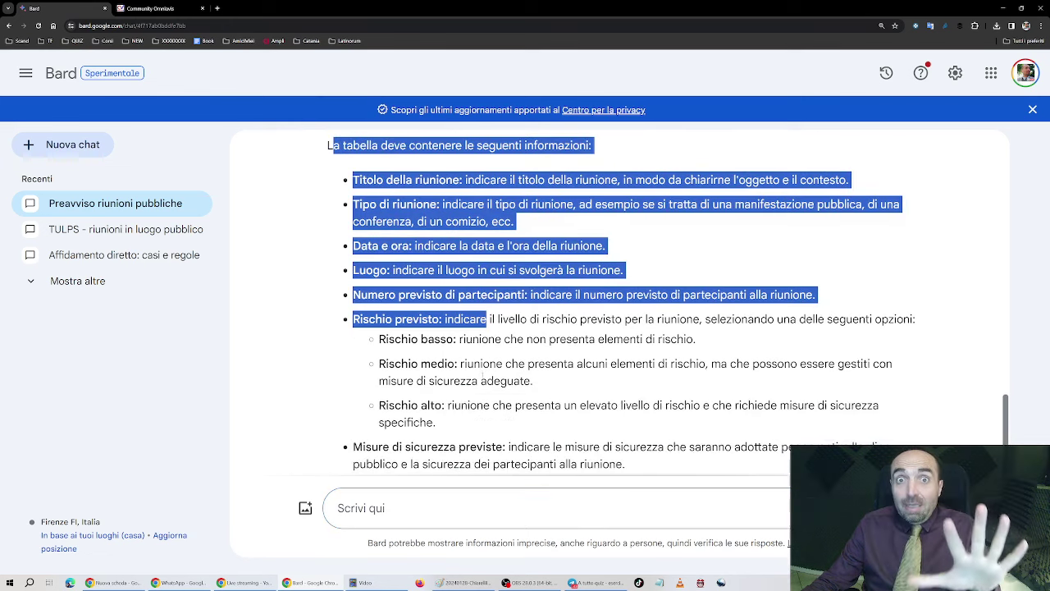
pyautogui.scroll(-3, 482, 374)
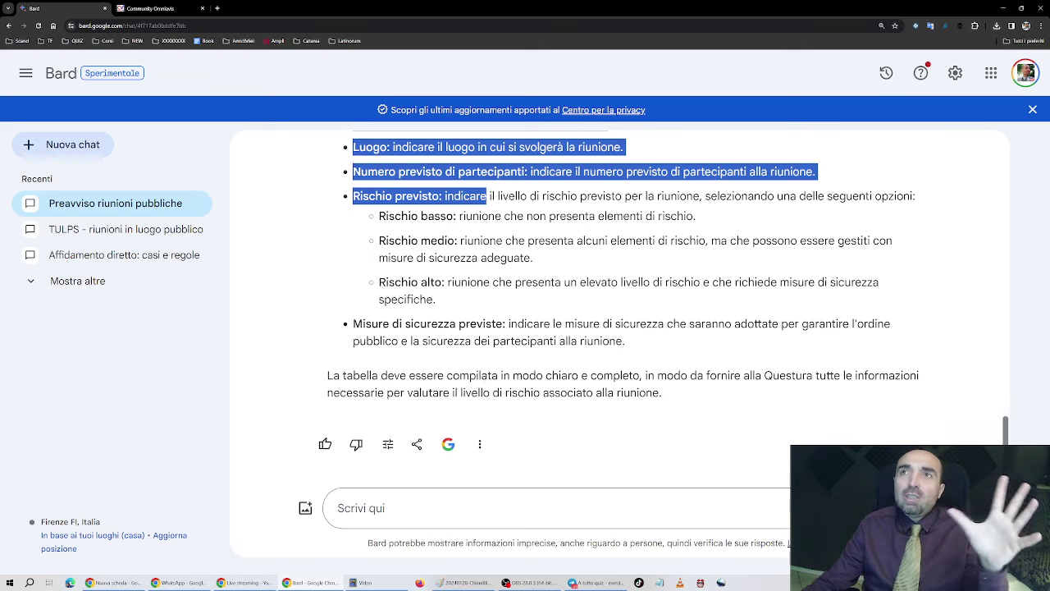
pyautogui.scroll(15, 482, 374)
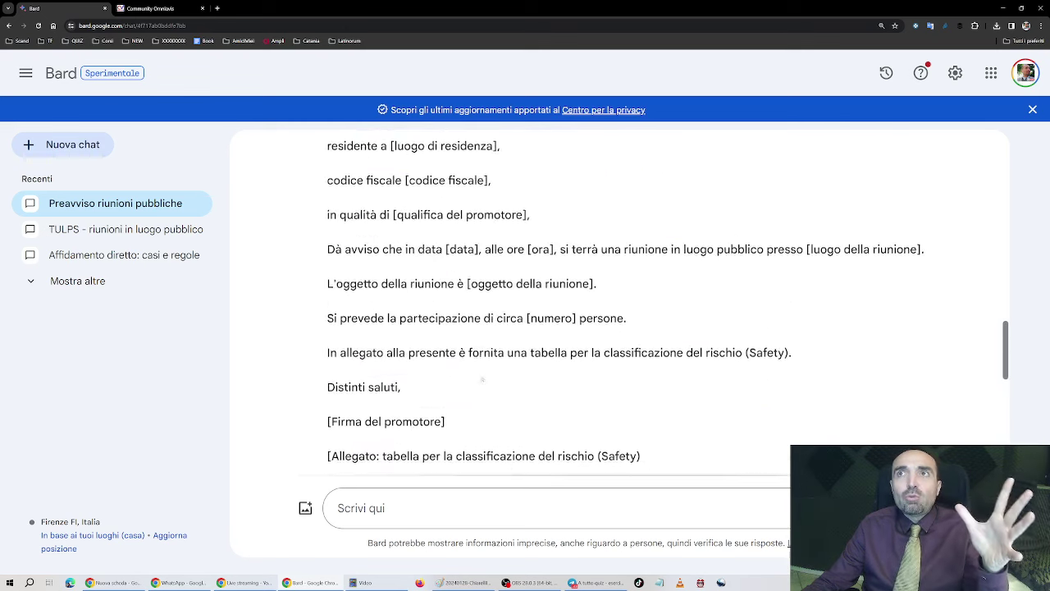
pyautogui.scroll(4, 482, 379)
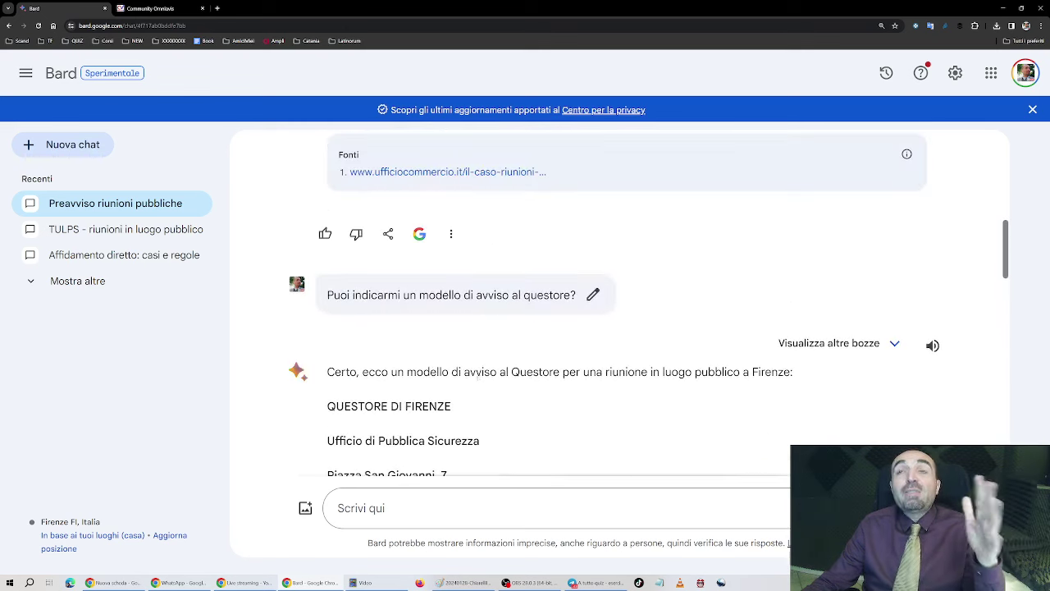
pyautogui.scroll(-2, 476, 380)
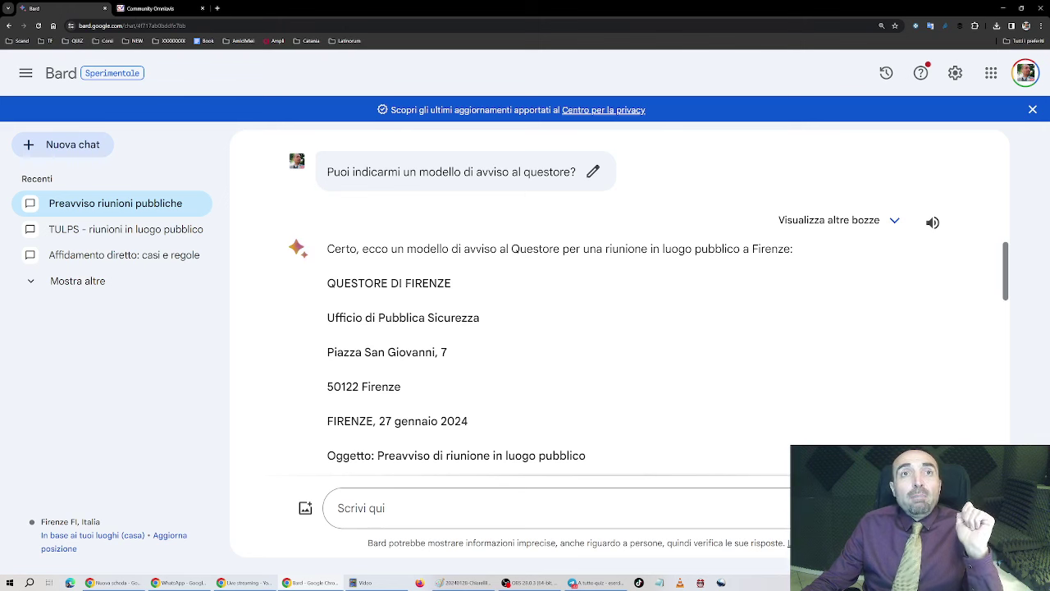
# Step: Start a new chat and ask "Confrontami gli organi del comune con quelli della regione"
pyautogui.click(338, 508)
pyautogui.write('Pa')
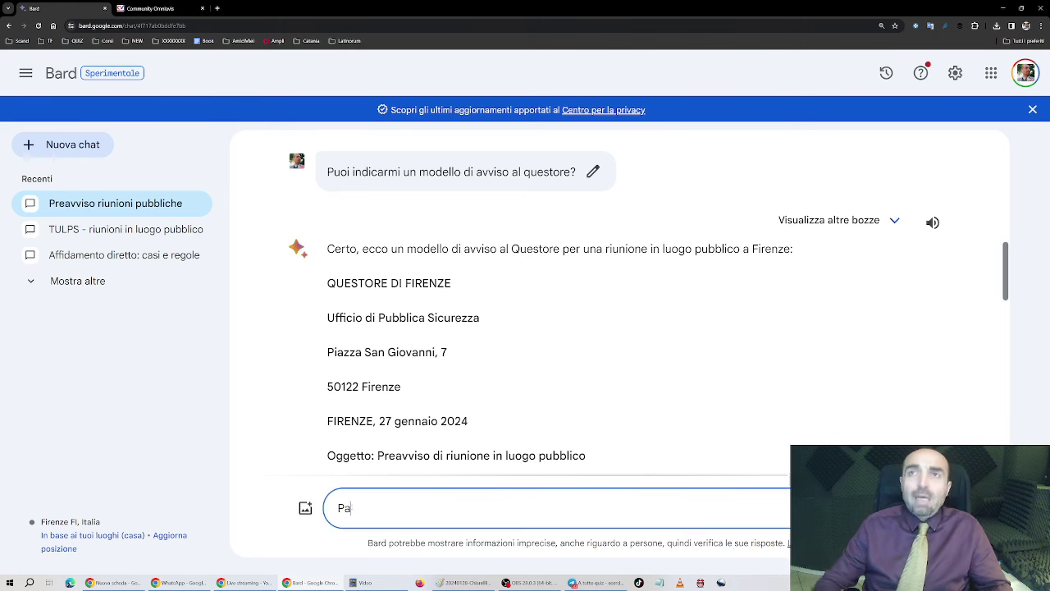
pyautogui.click(62, 144)
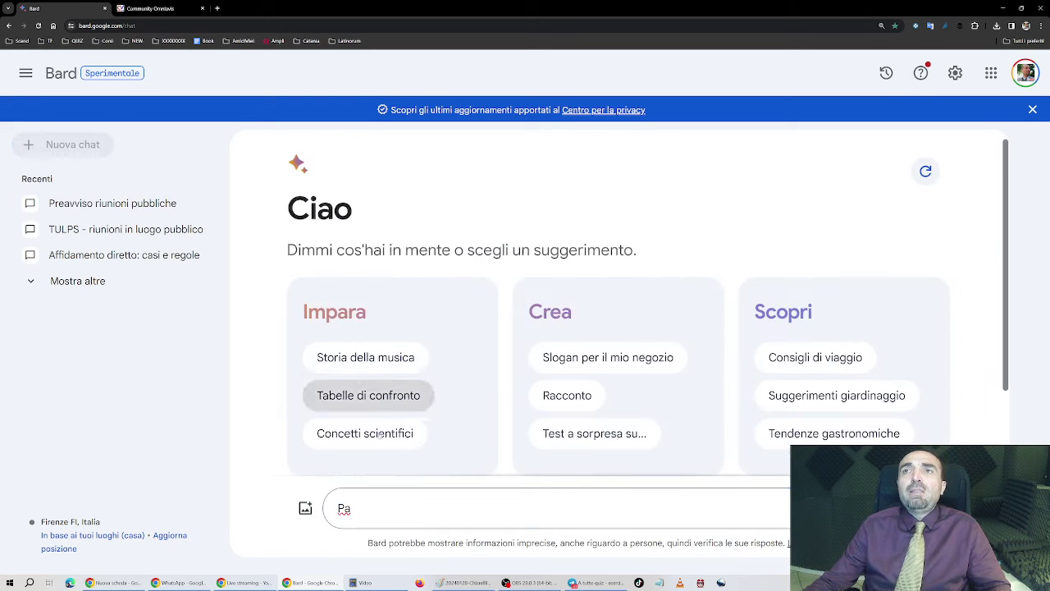
pyautogui.click(375, 506)
pyautogui.hotkey('ctrl', 'a')
pyautogui.press('Right')
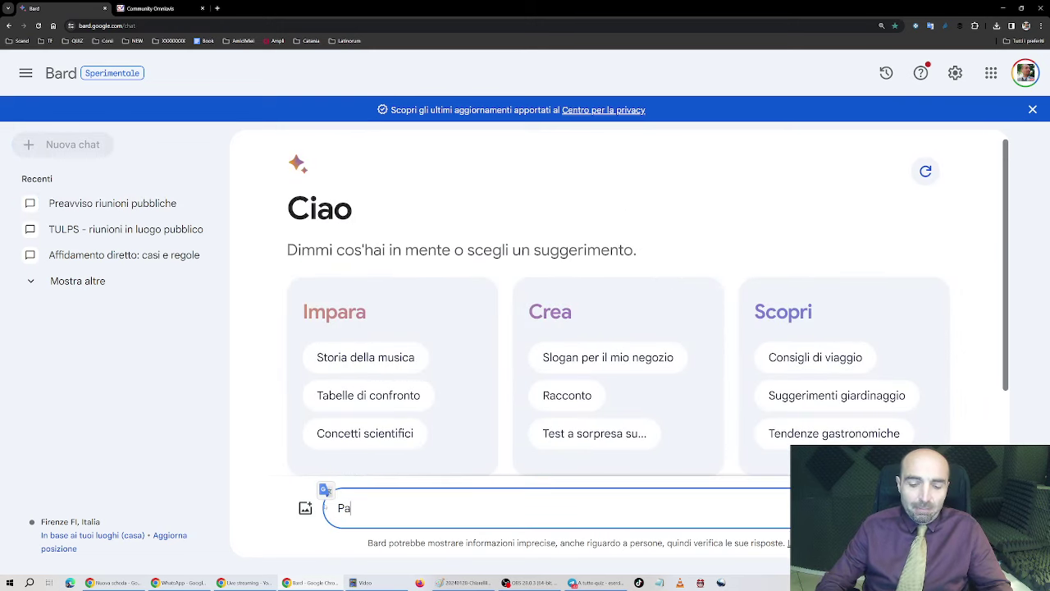
pyautogui.write('rlamni')
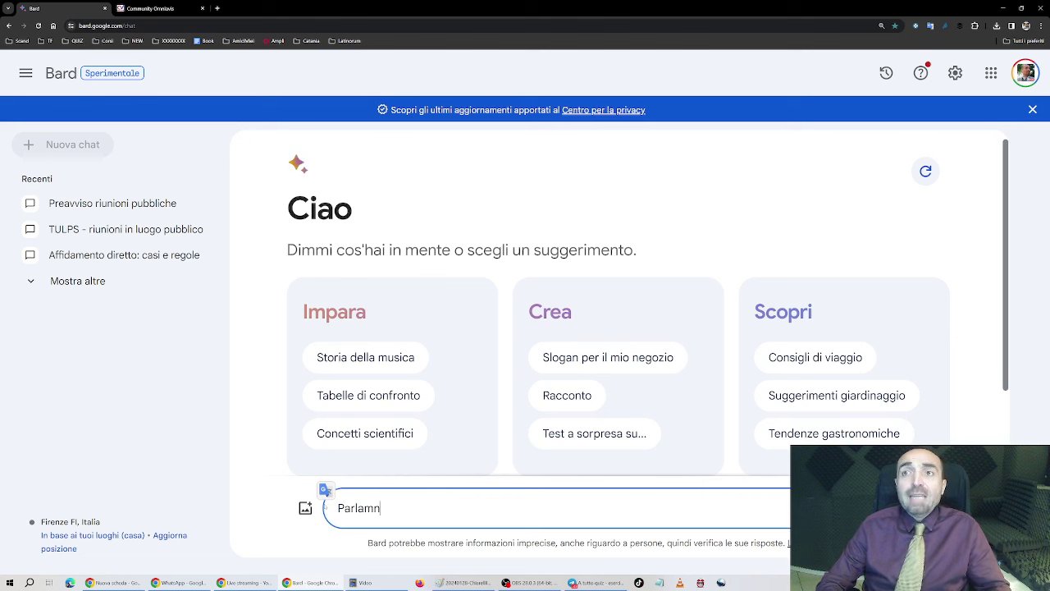
pyautogui.hotkey('ctrl', 'a')
pyautogui.write('Confrontam')
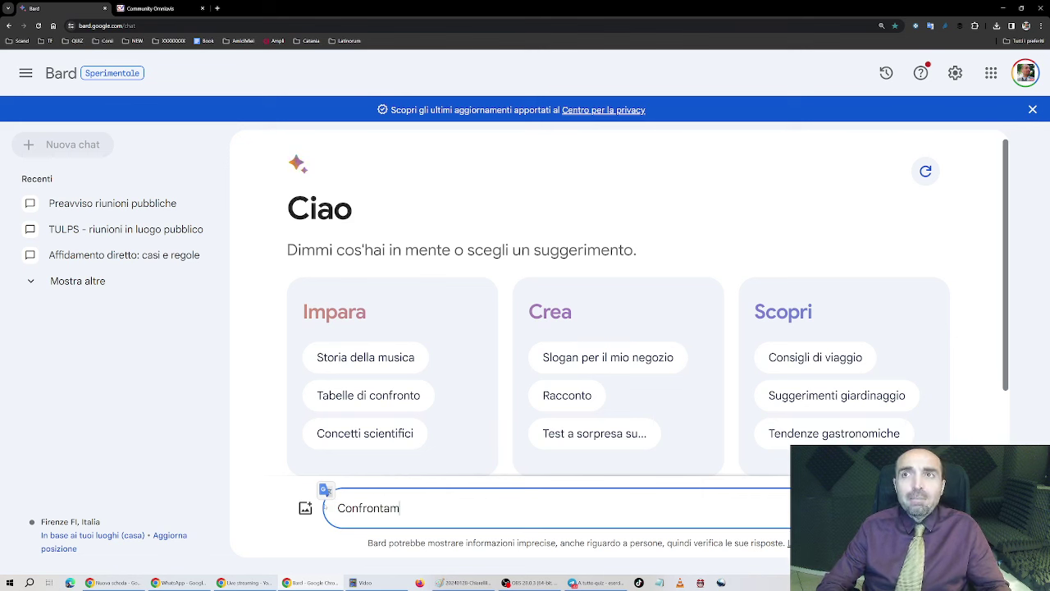
pyautogui.write('i gli organi d')
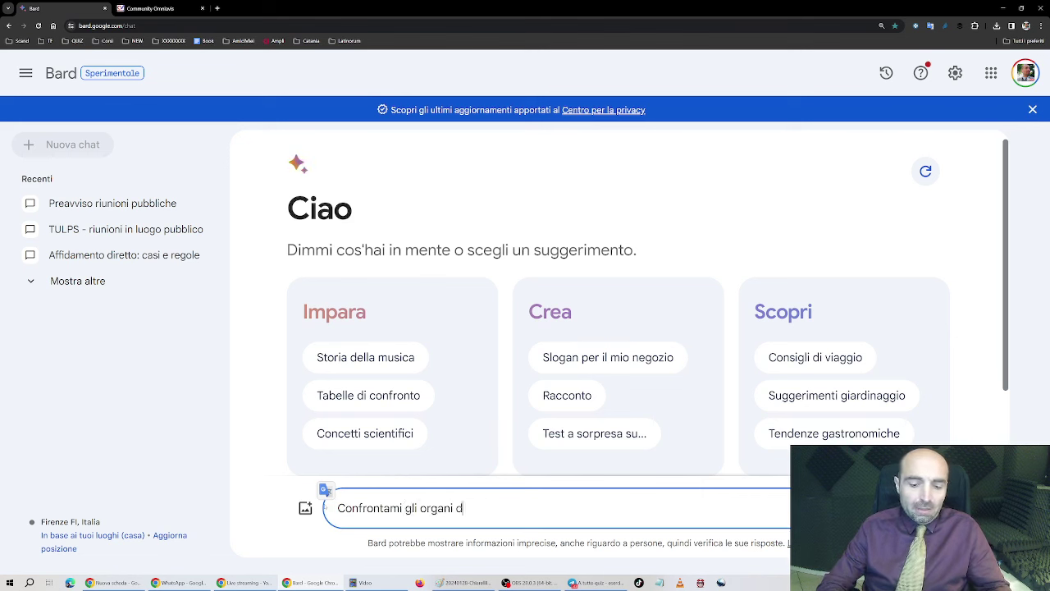
pyautogui.write('el comune con que')
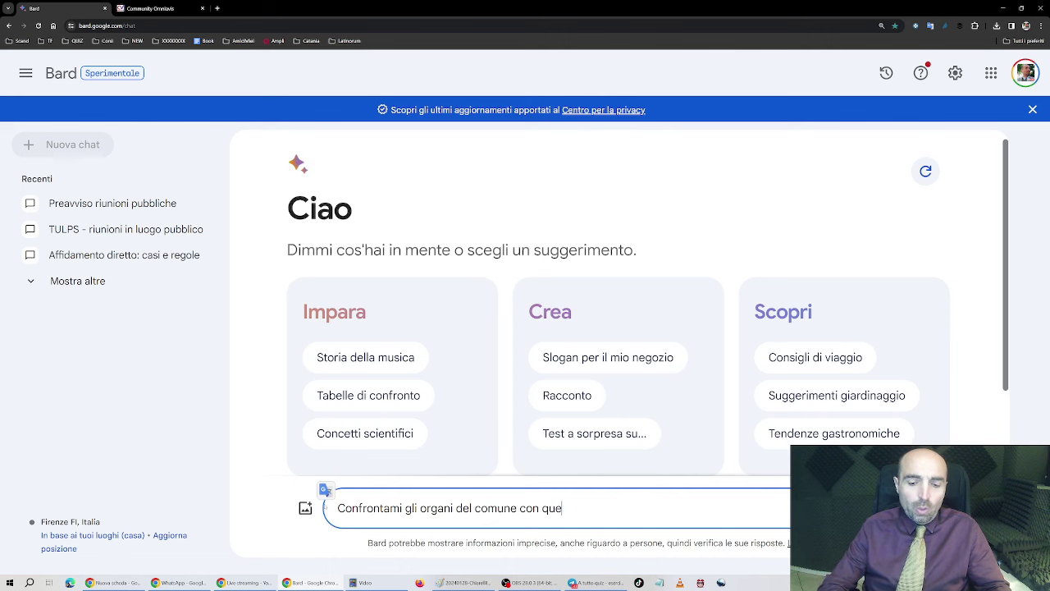
pyautogui.write('lli della regione')
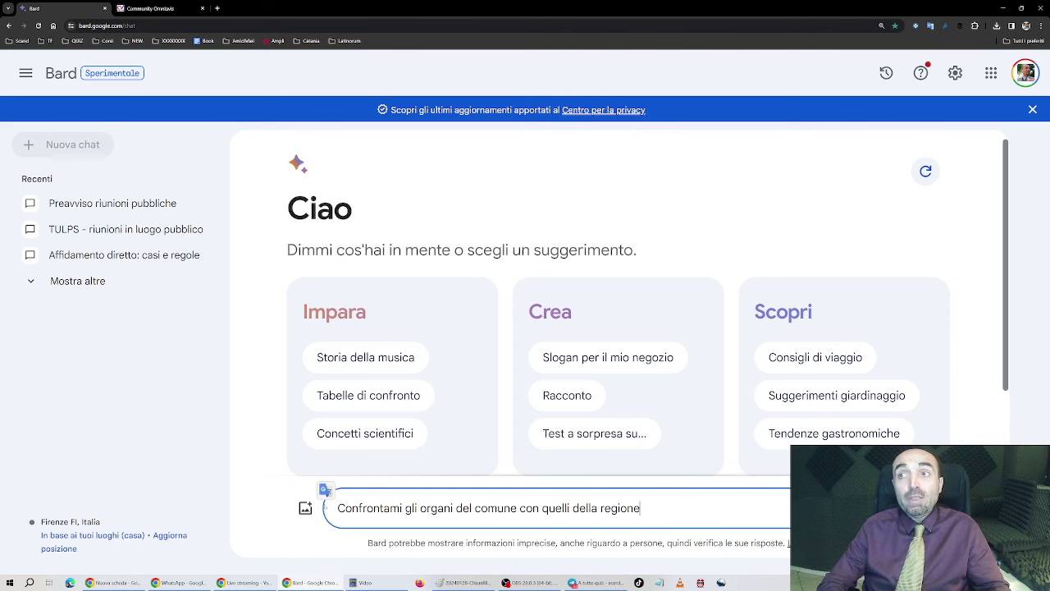
pyautogui.press('Return')
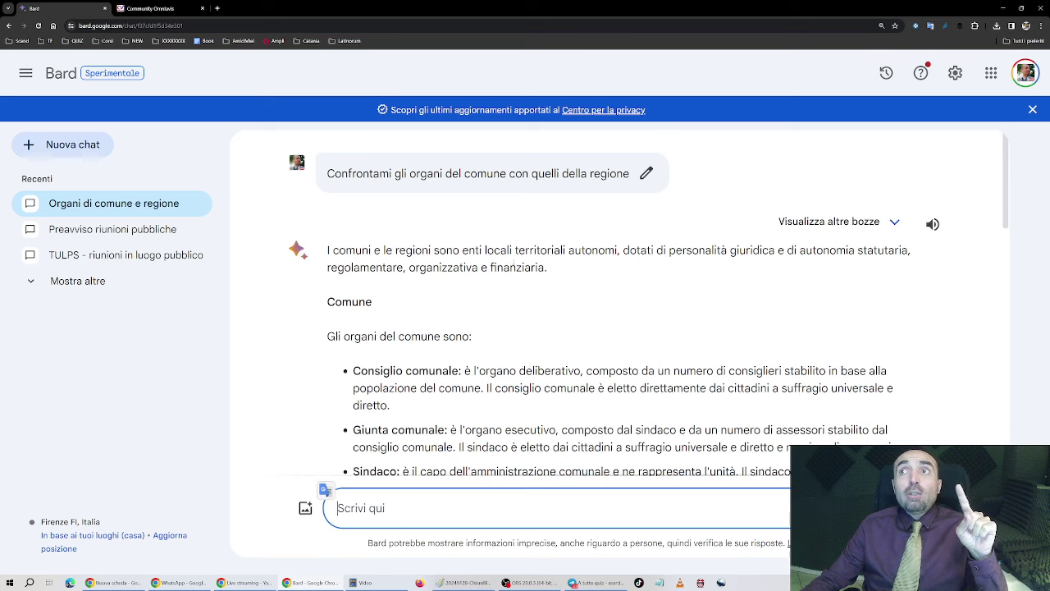
# Step: Review the comparison answer, examining the municipal and regional bodies, their listed differences and the conclusion
pyautogui.scroll(-2, 508, 304)
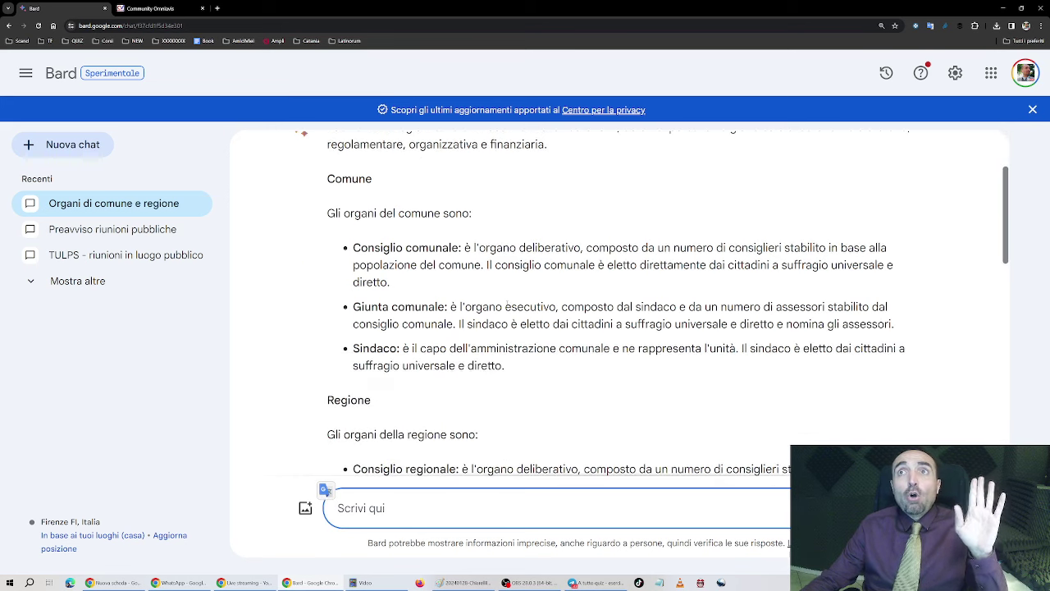
pyautogui.scroll(-4, 486, 280)
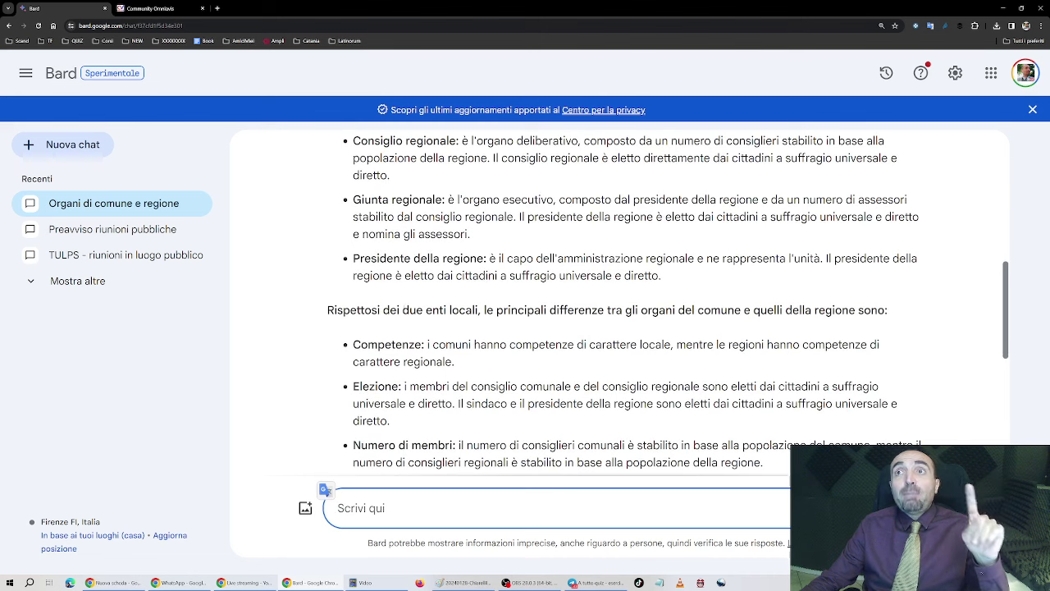
pyautogui.scroll(-1, 506, 307)
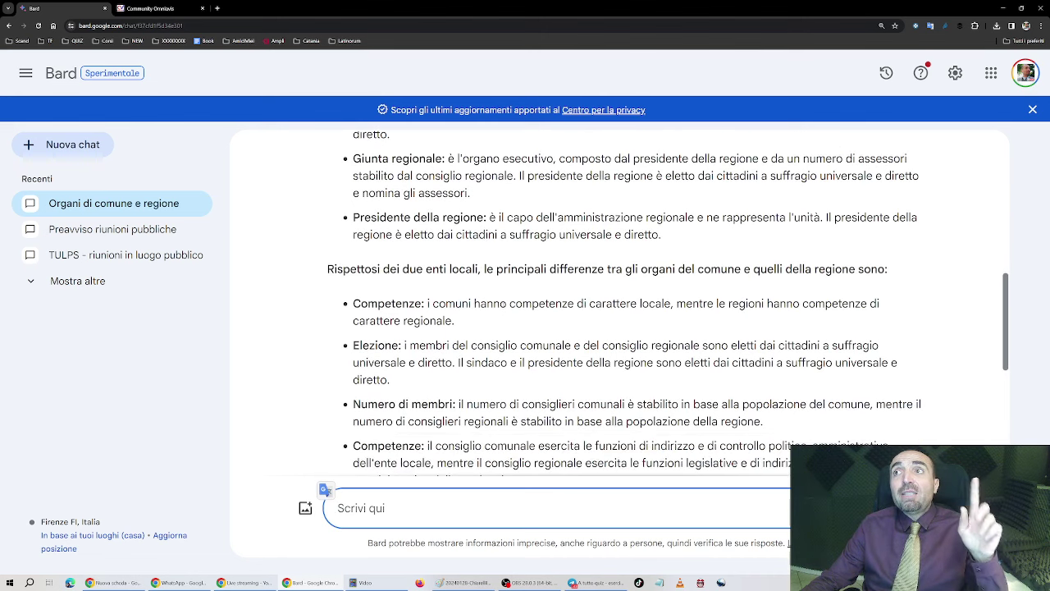
pyautogui.scroll(-3, 499, 305)
pyautogui.scroll(1, 499, 306)
pyautogui.scroll(-1, 498, 305)
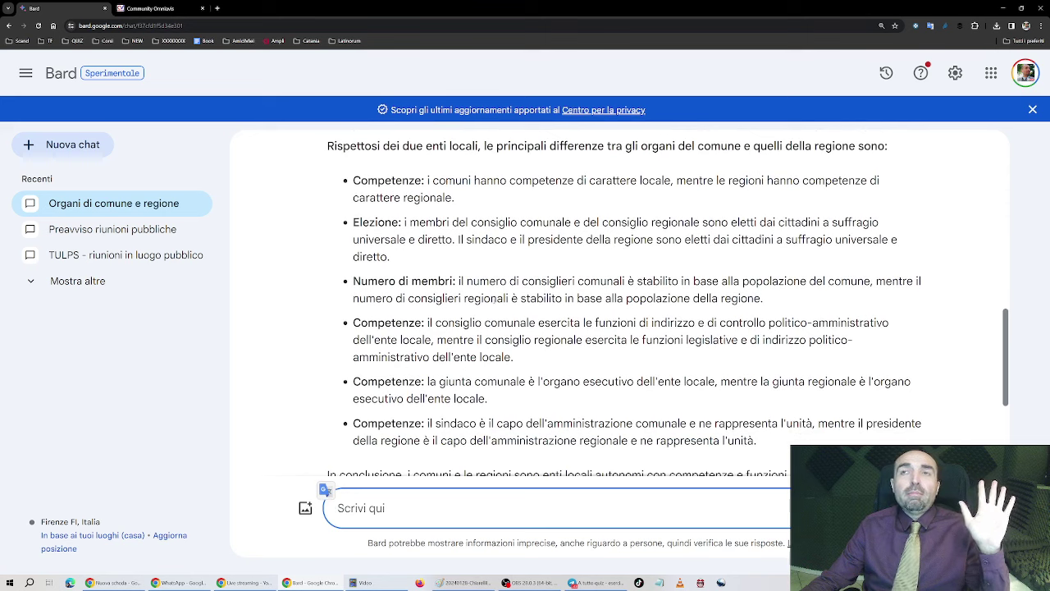
pyautogui.scroll(-3, 498, 305)
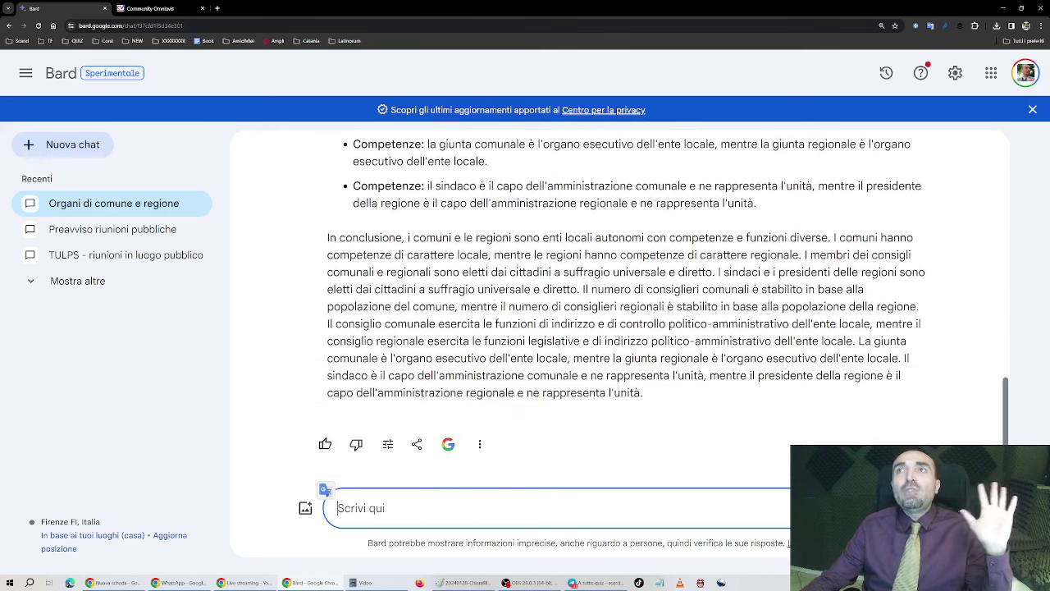
pyautogui.scroll(2, 495, 304)
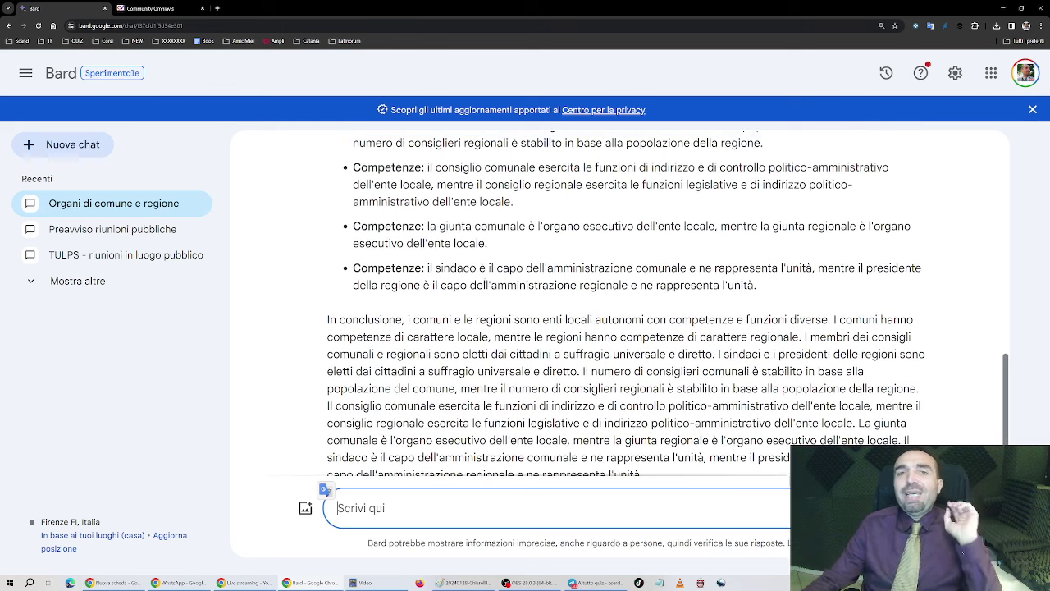
# Step: Re-examine the listed differences between municipal and regional bodies, highlighting the Competenze, Elezione and Numero di membri labels
pyautogui.scroll(3, 667, 308)
pyautogui.scroll(2, 457, 264)
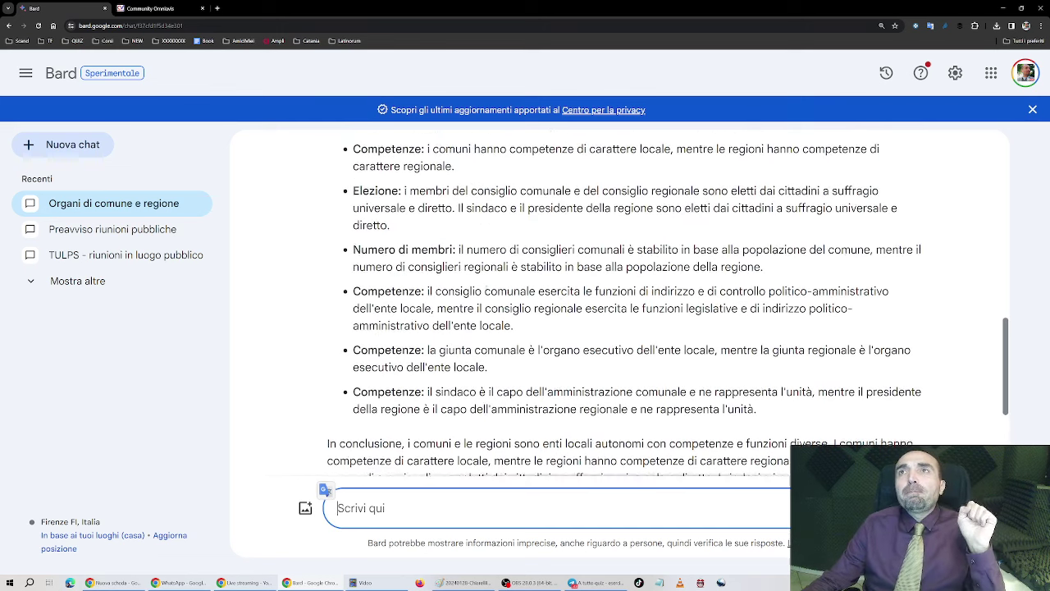
pyautogui.doubleClick(386, 229)
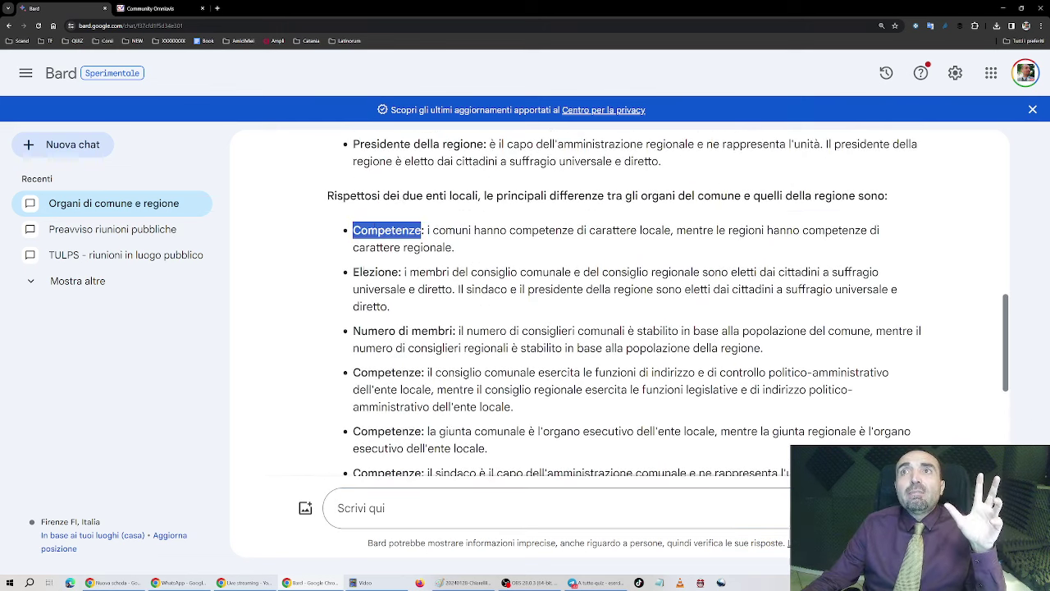
pyautogui.doubleClick(376, 272)
pyautogui.doubleClick(374, 330)
pyautogui.scroll(-1, 374, 331)
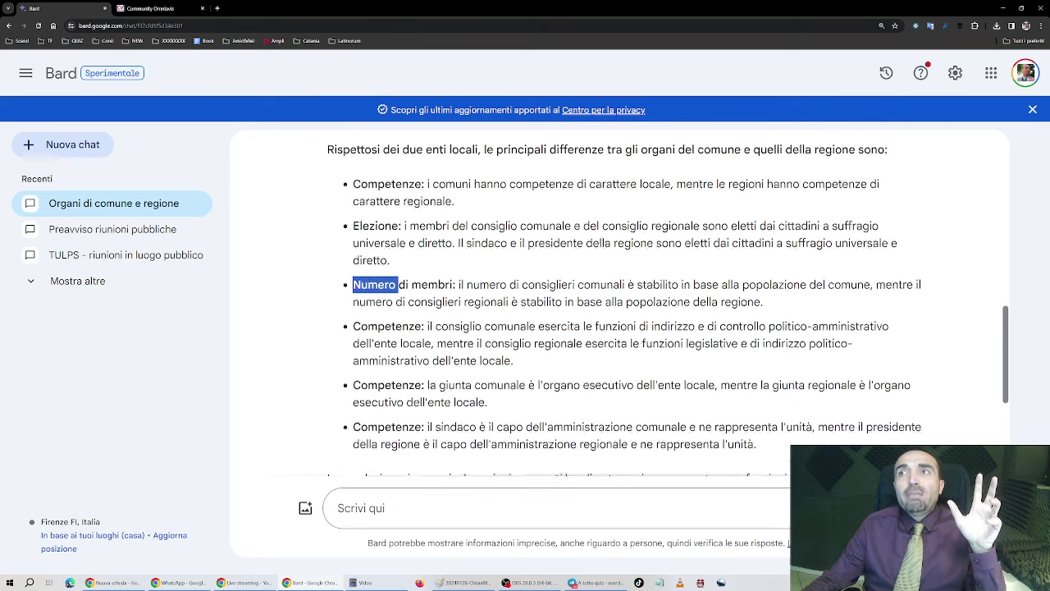
pyautogui.scroll(-1, 387, 295)
pyautogui.doubleClick(387, 290)
pyautogui.scroll(-2, 627, 303)
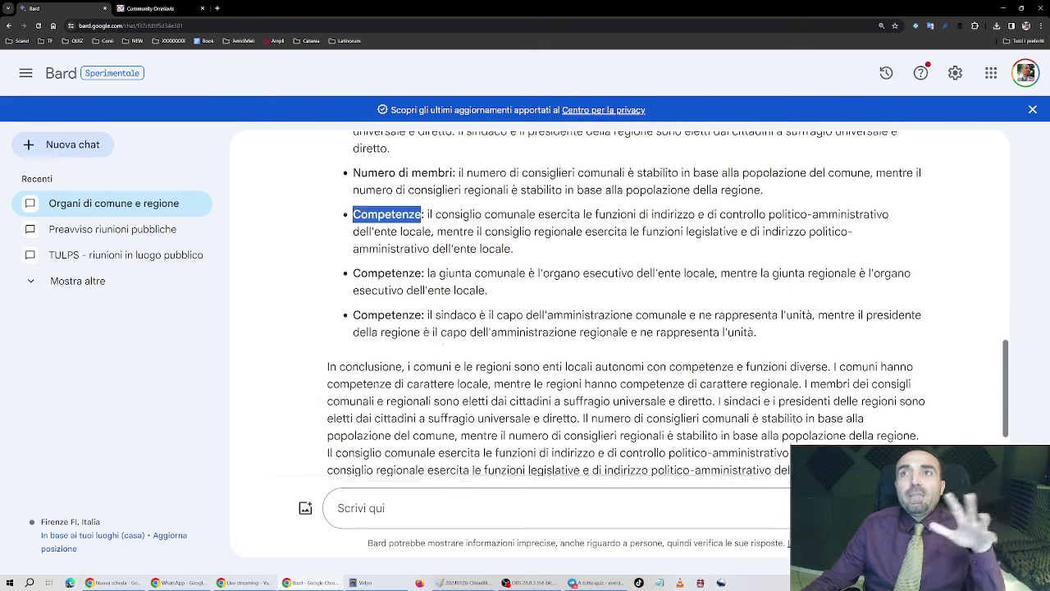
pyautogui.scroll(-1, 433, 345)
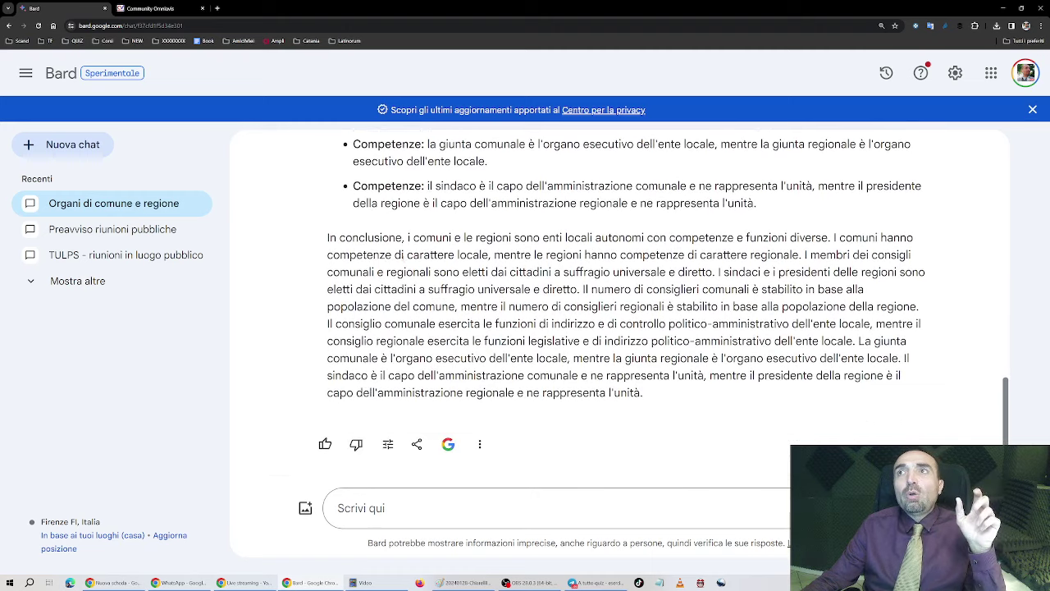
# Step: Highlight the closing paragraph of the comparison and its word "conclusione" while reviewing how the answer ends
pyautogui.moveTo(340, 237); pyautogui.dragTo(582, 393)
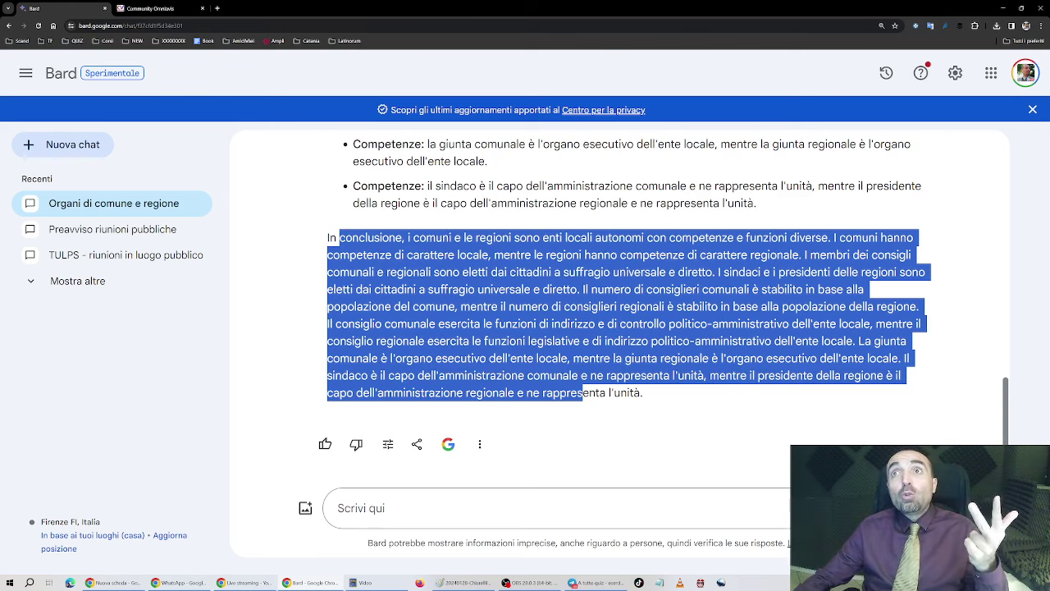
pyautogui.doubleClick(369, 237)
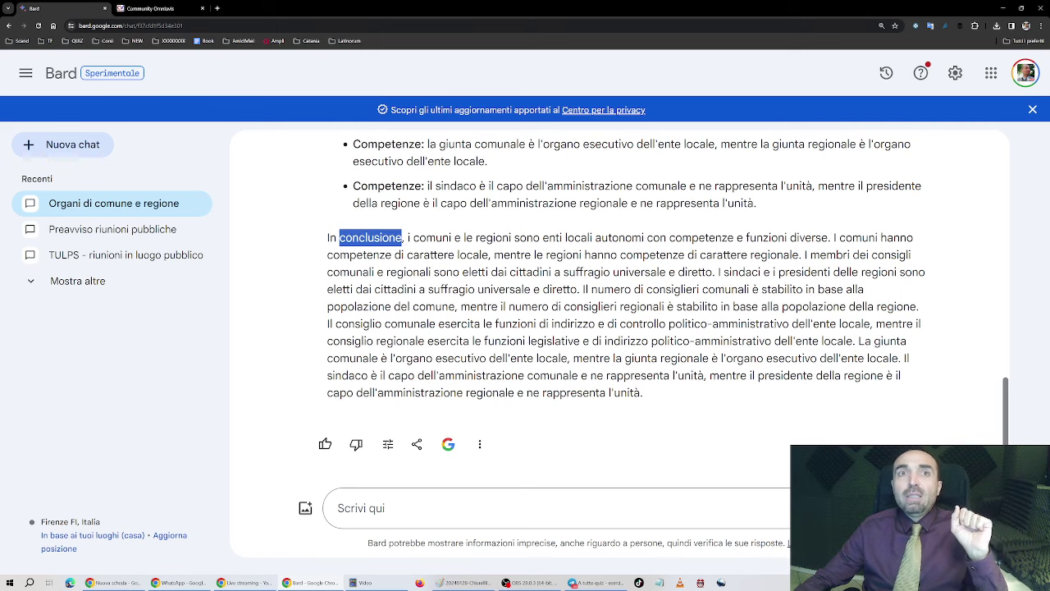
pyautogui.scroll(2, 320, 336)
pyautogui.scroll(-2, 320, 336)
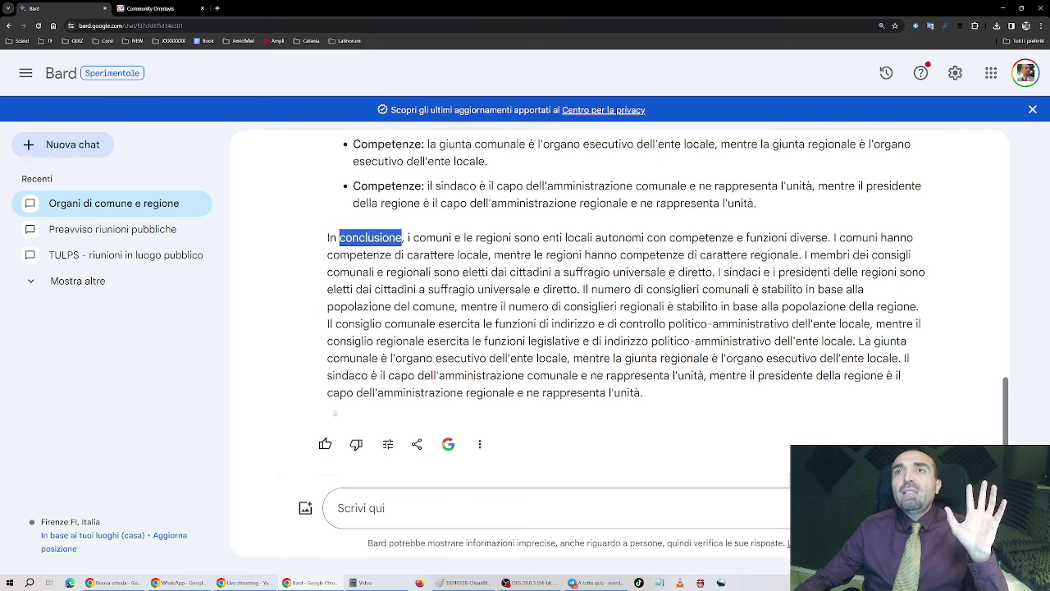
# Step: Rate the municipality and region comparison positively and submit the feedback with the reason "Risposta esatta"
pyautogui.click(324, 444)
pyautogui.click(376, 334)
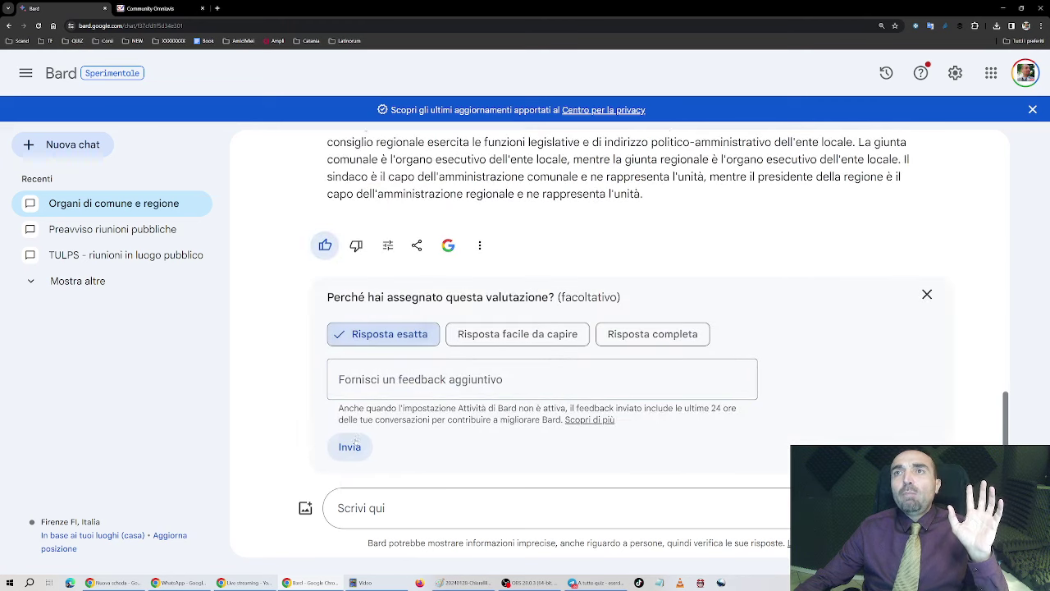
pyautogui.click(350, 446)
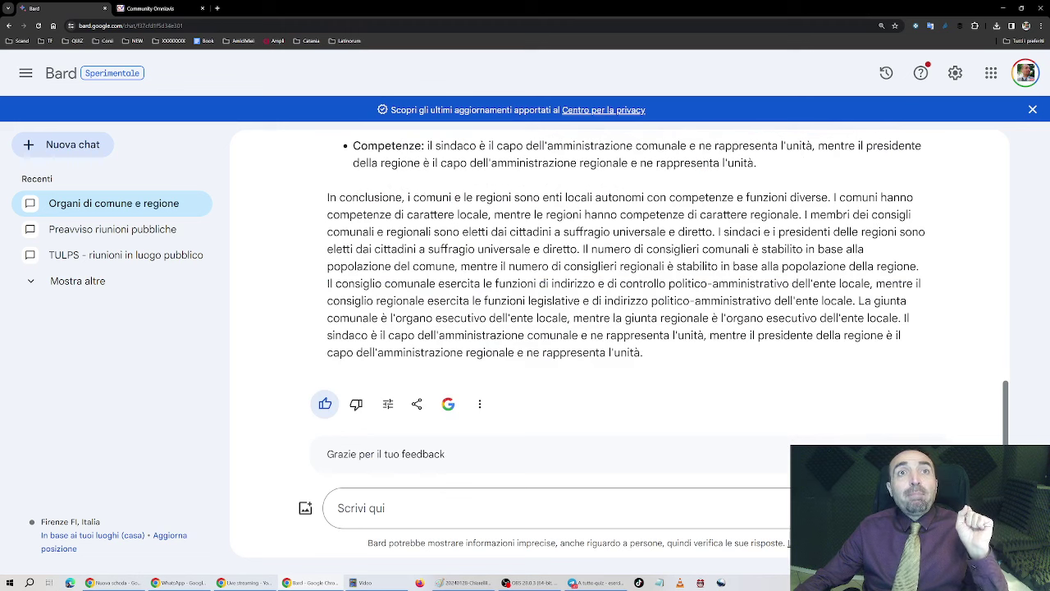
# Step: Start a new chat and ask "Parlami del partenariato pubblico privato e delle differenze con le concessioni"
pyautogui.click(66, 144)
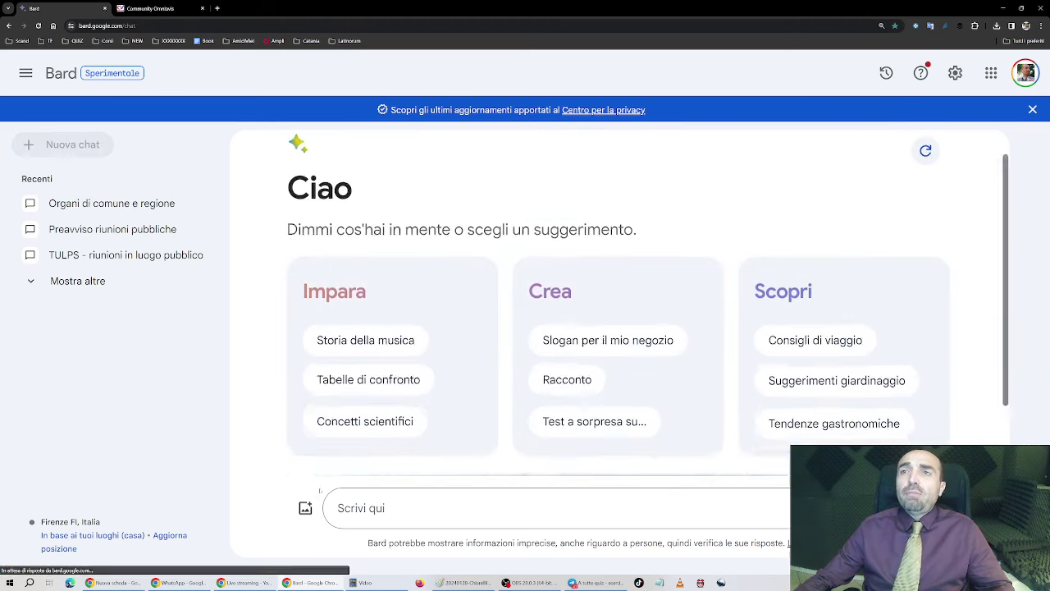
pyautogui.write('Par')
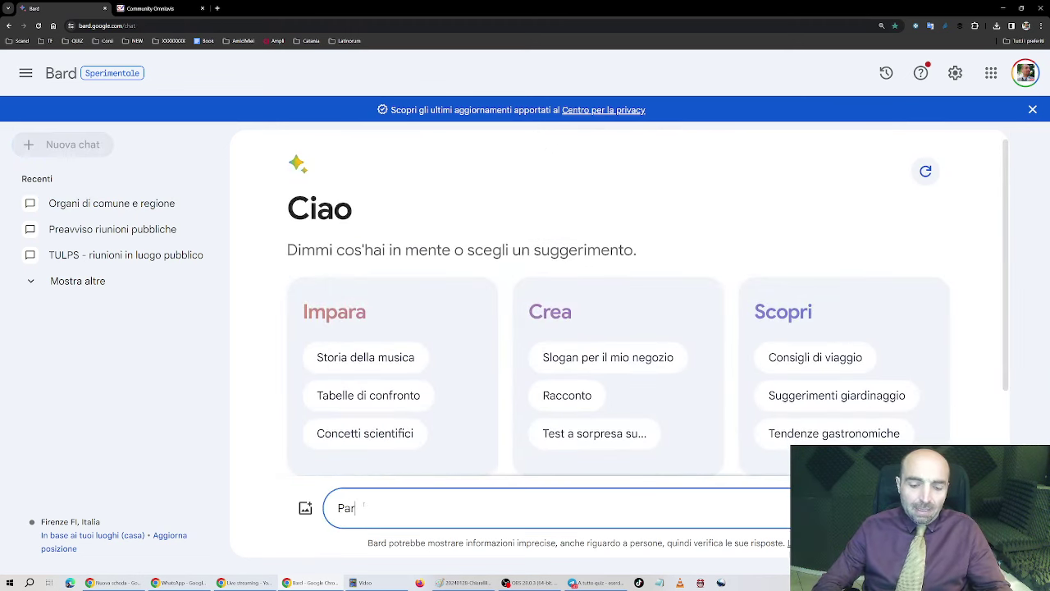
pyautogui.write('lami del parten')
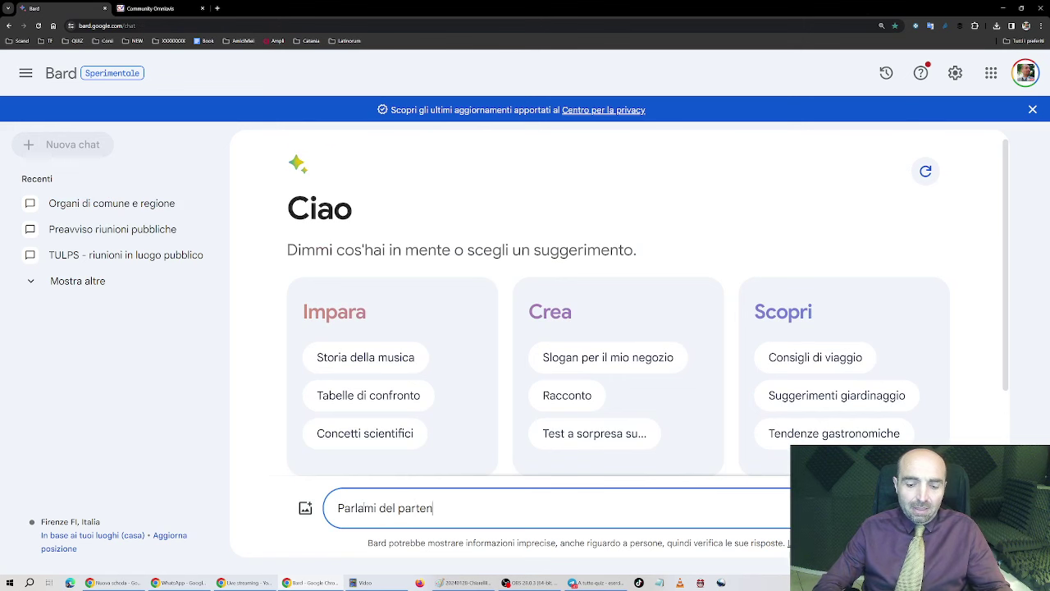
pyautogui.write('ariato pubblic')
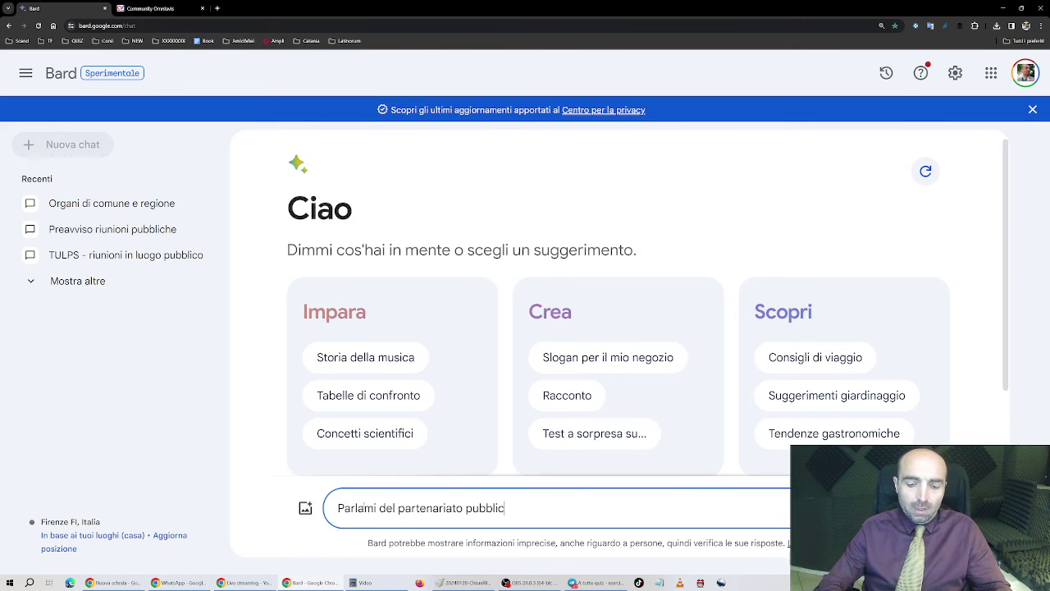
pyautogui.write('o privato e de')
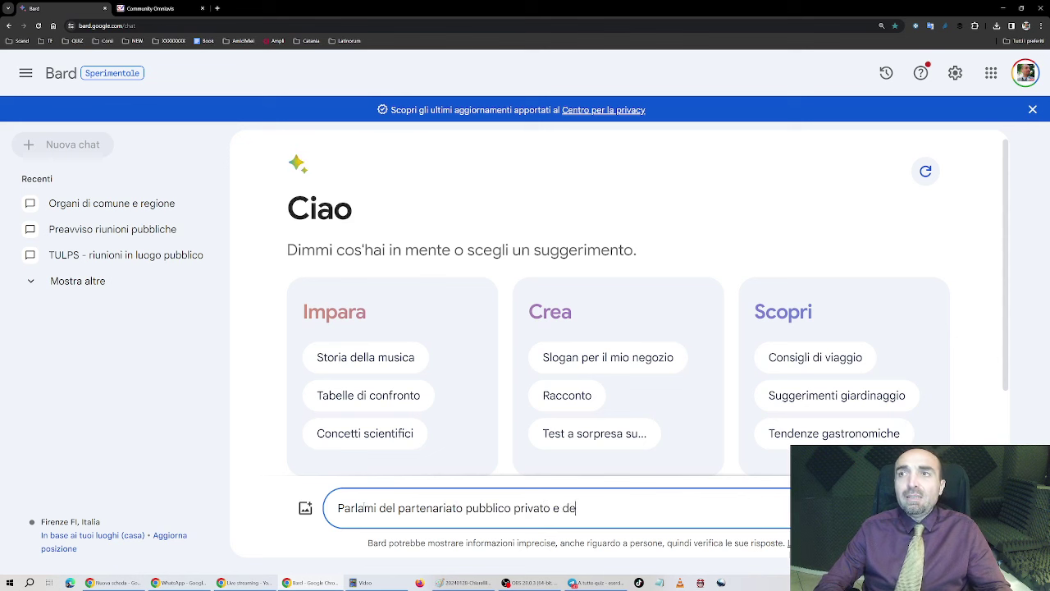
pyautogui.write('lle differenze co')
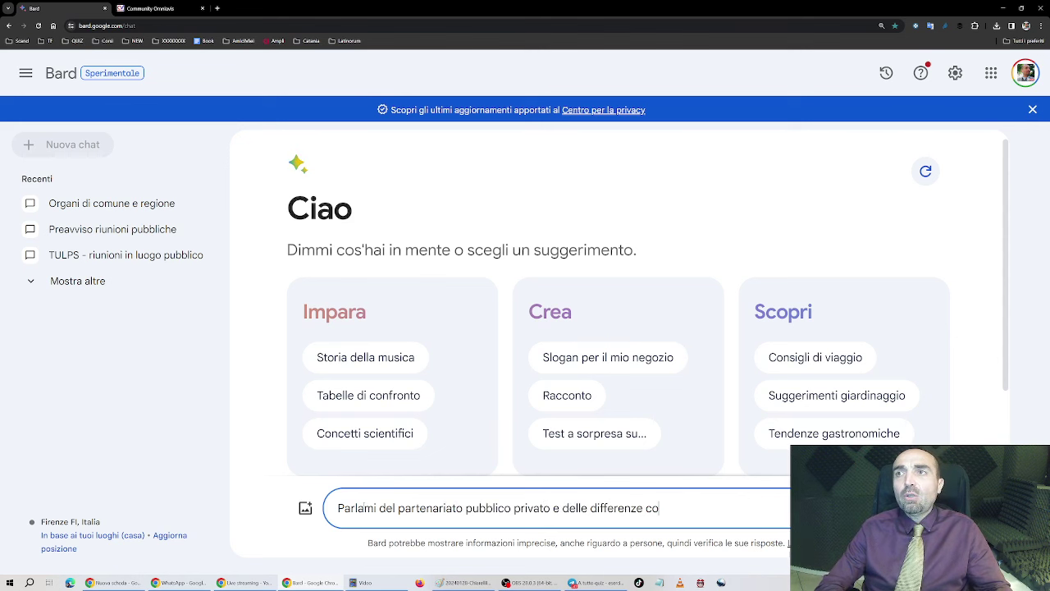
pyautogui.write('n le concessioni')
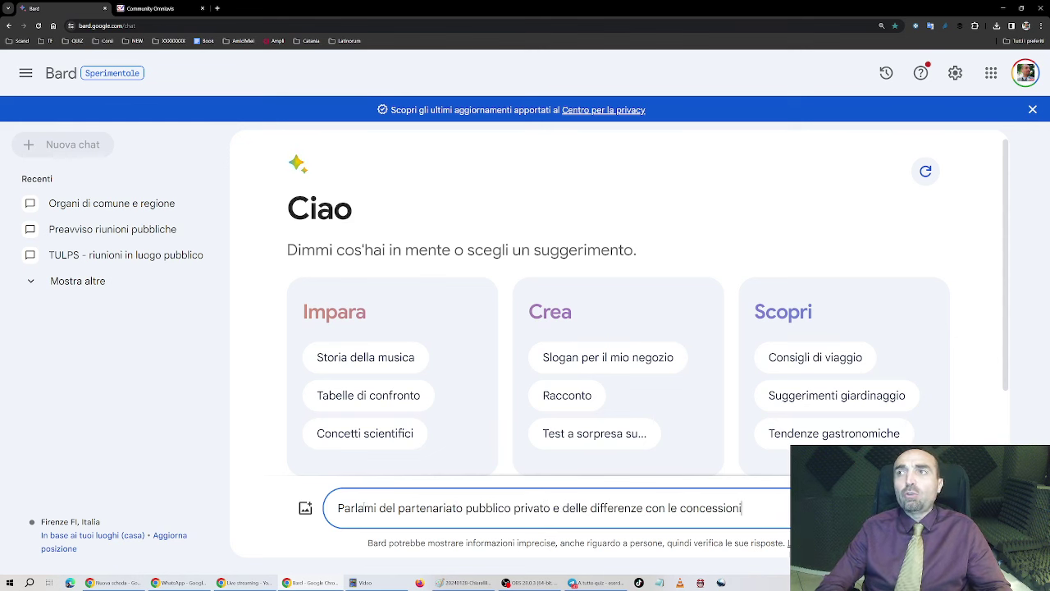
pyautogui.press('Return')
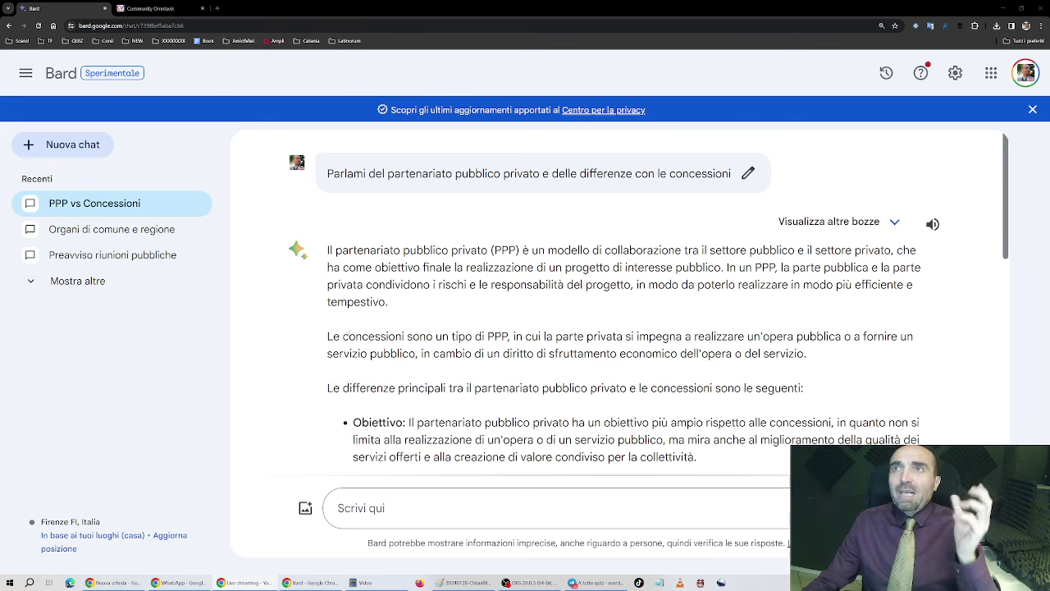
# Step: Review the public-private partnership answer, examining its definitions, the differences from concessions, the possible uses, advantages and risks
pyautogui.scroll(-1, 349, 330)
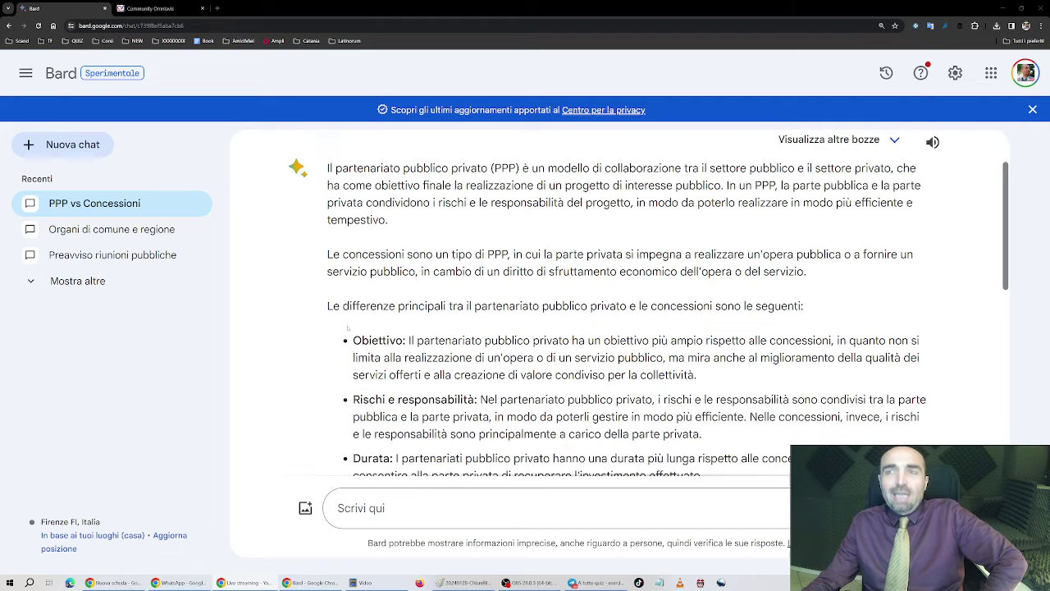
pyautogui.scroll(1, 348, 330)
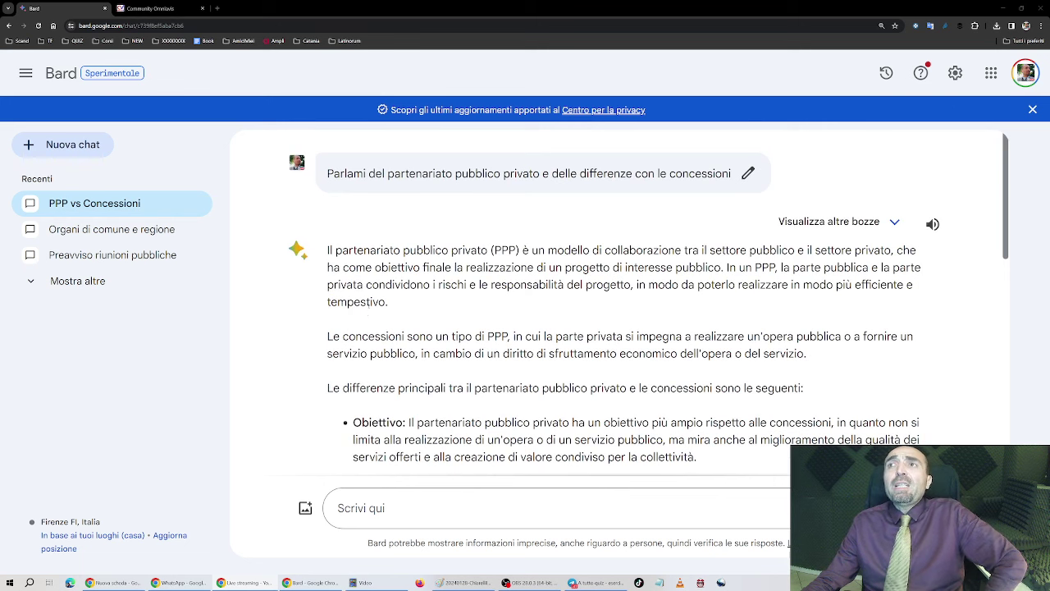
pyautogui.scroll(-1, 366, 313)
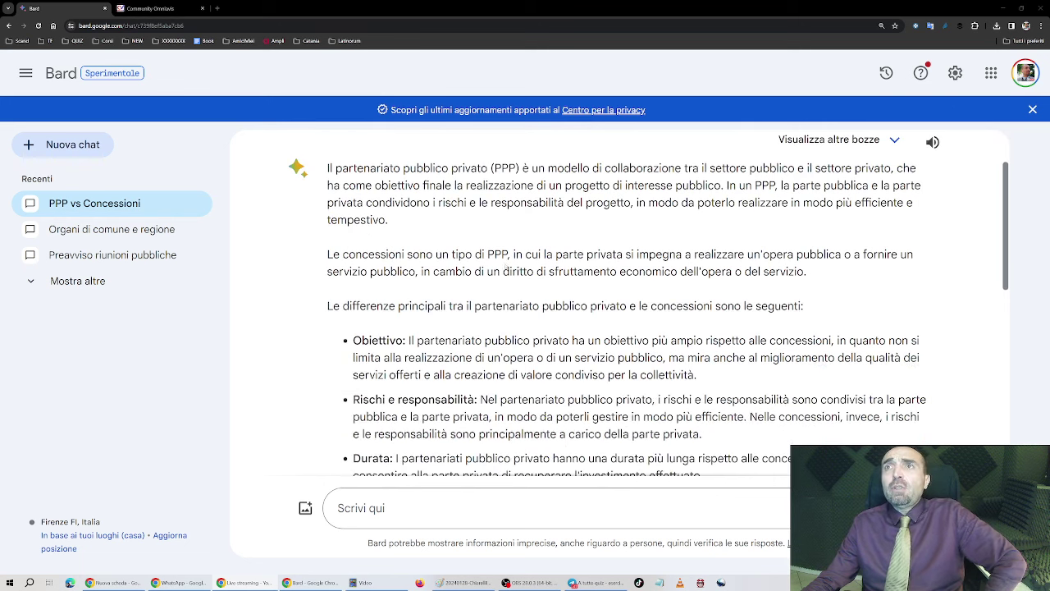
pyautogui.doubleClick(498, 254)
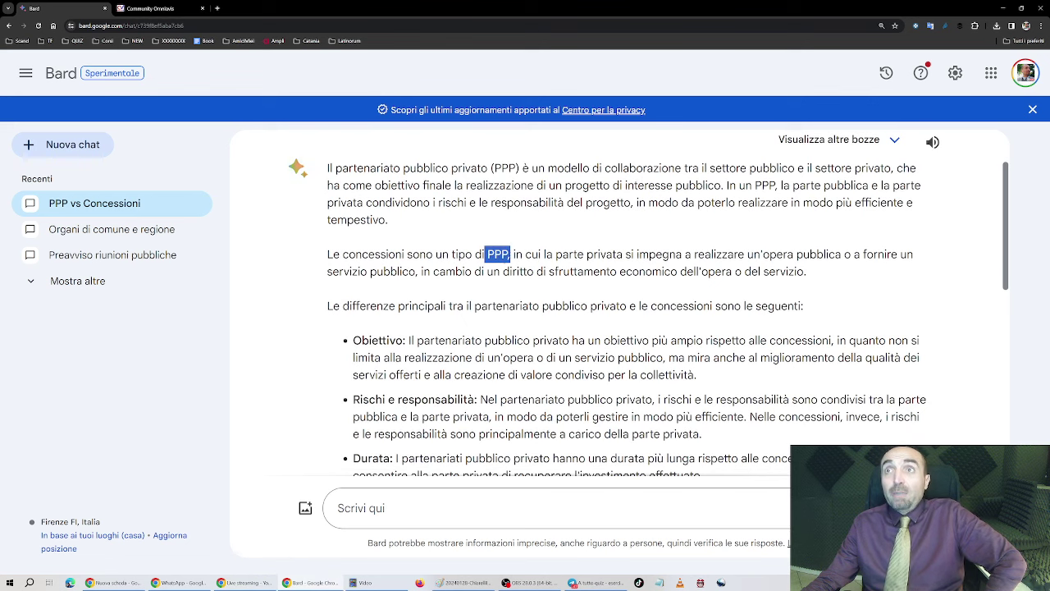
pyautogui.scroll(-2, 498, 253)
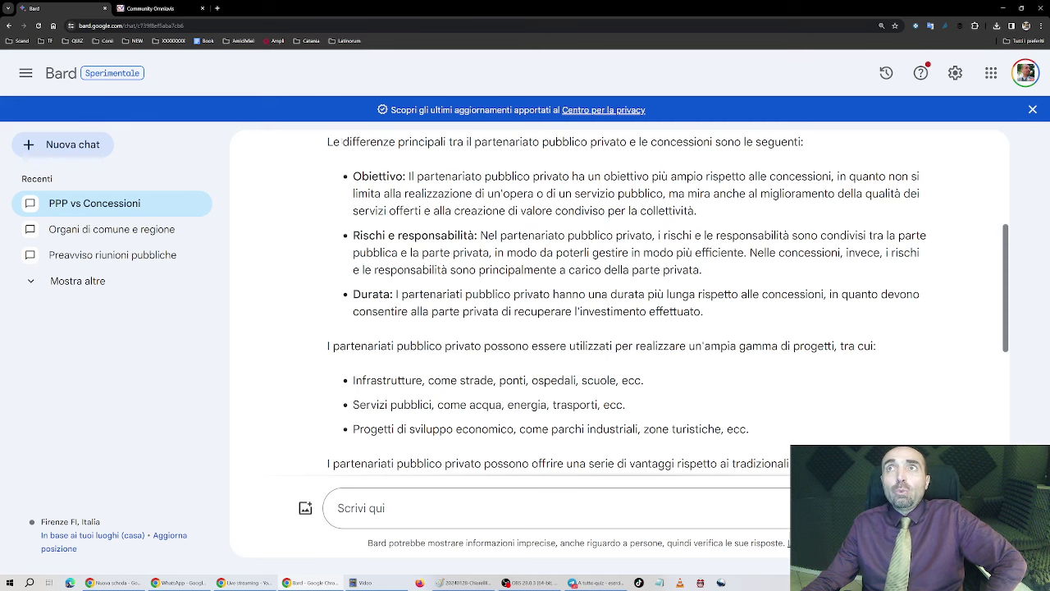
pyautogui.moveTo(340, 142); pyautogui.dragTo(806, 142)
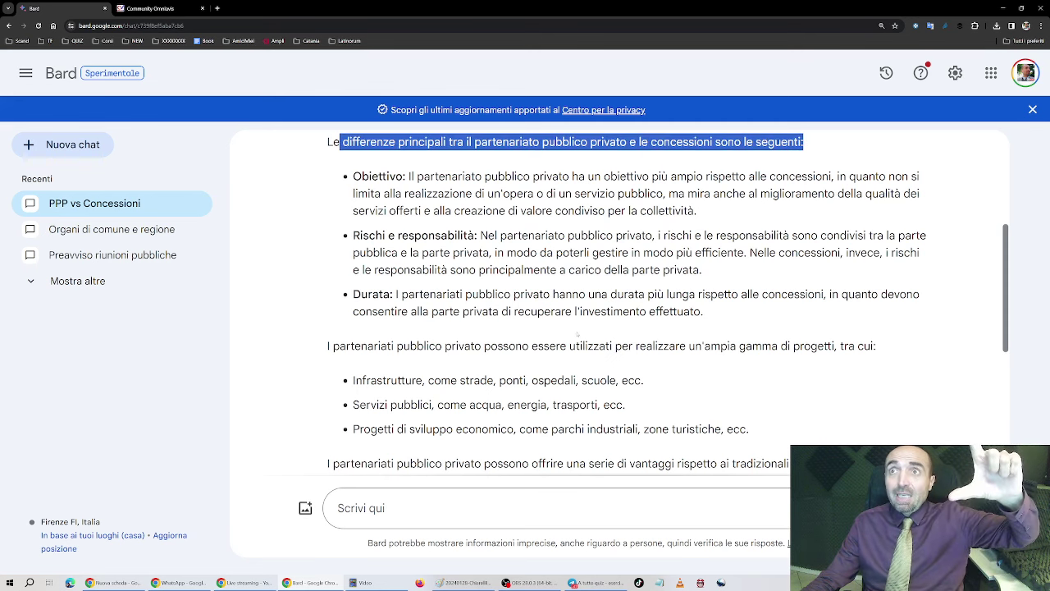
pyautogui.scroll(-3, 391, 265)
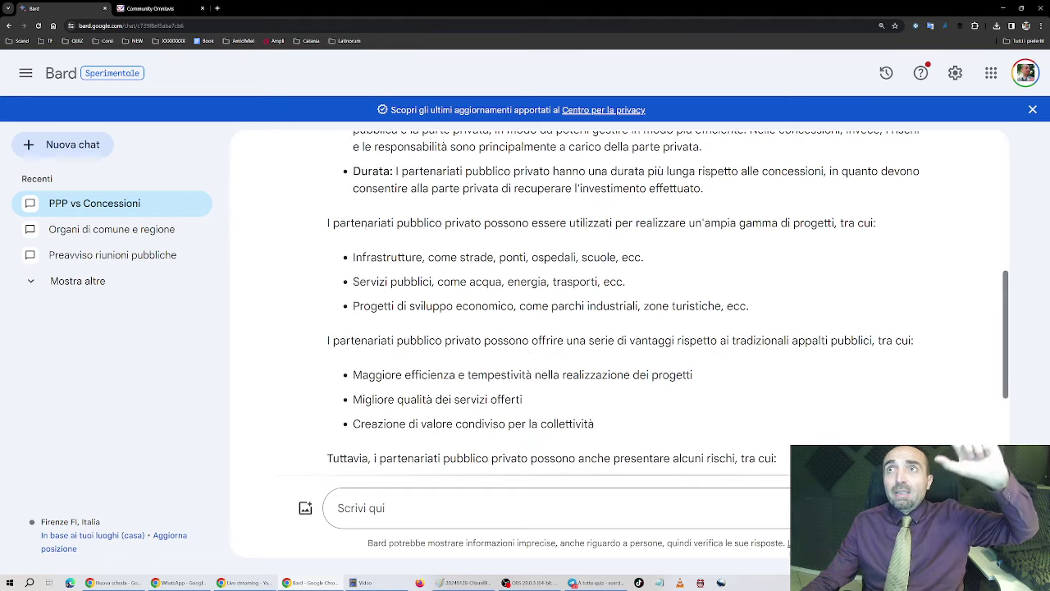
pyautogui.moveTo(366, 222); pyautogui.dragTo(456, 222)
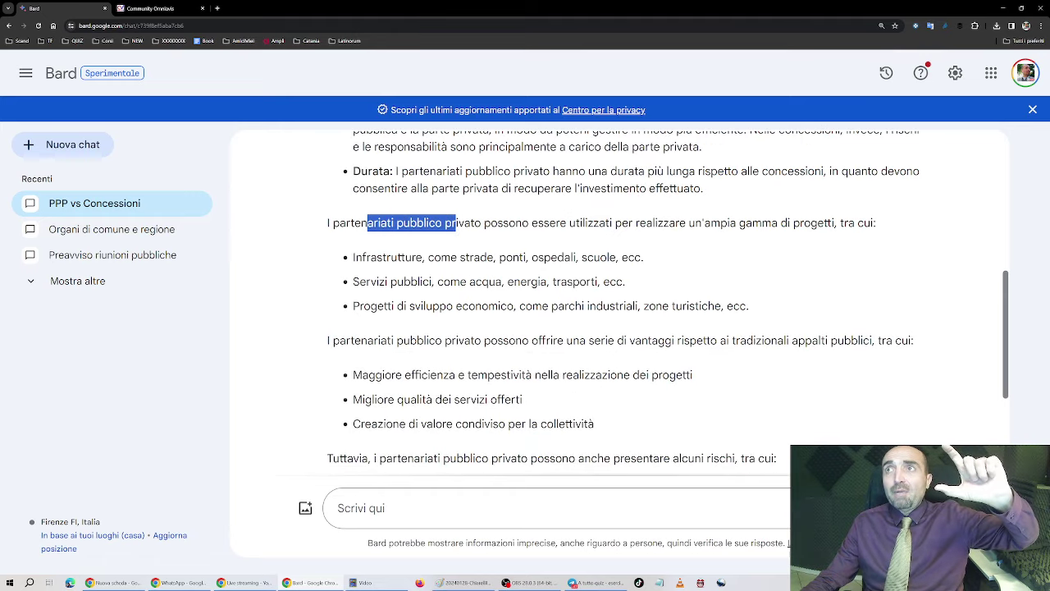
pyautogui.moveTo(361, 340); pyautogui.dragTo(490, 339)
pyautogui.scroll(-3, 490, 340)
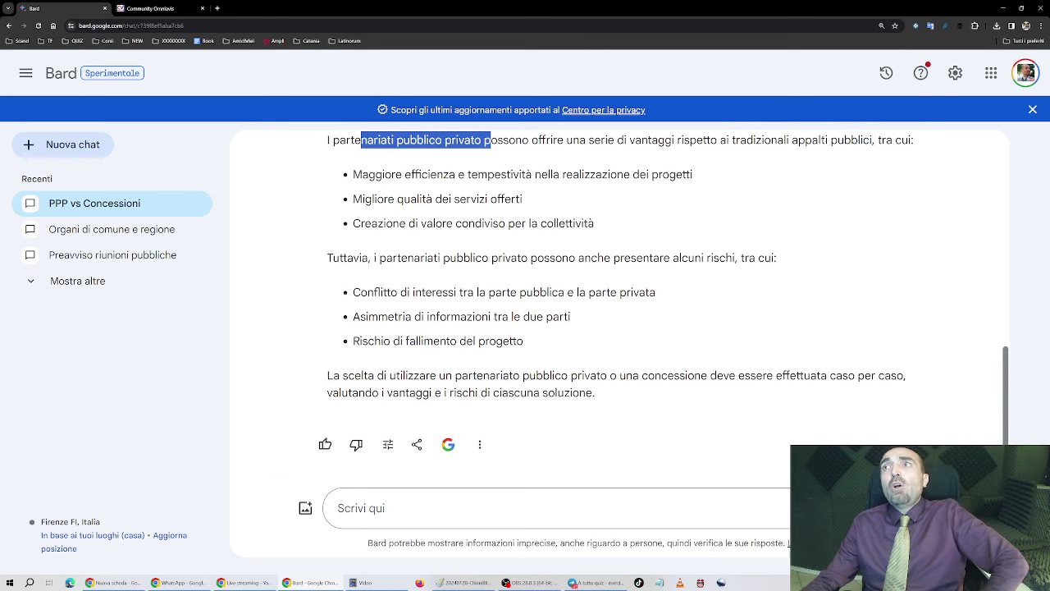
pyautogui.moveTo(343, 257); pyautogui.dragTo(756, 257)
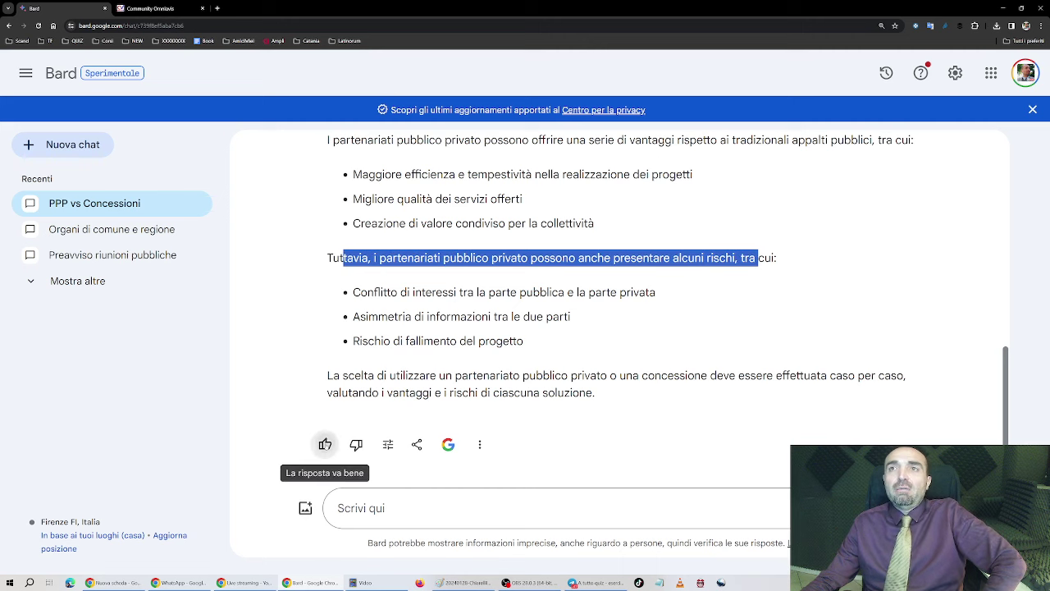
# Step: Rate the public-private partnership answer positively and submit the feedback with the reason "Risposta esatta"
pyautogui.click(324, 444)
pyautogui.click(349, 334)
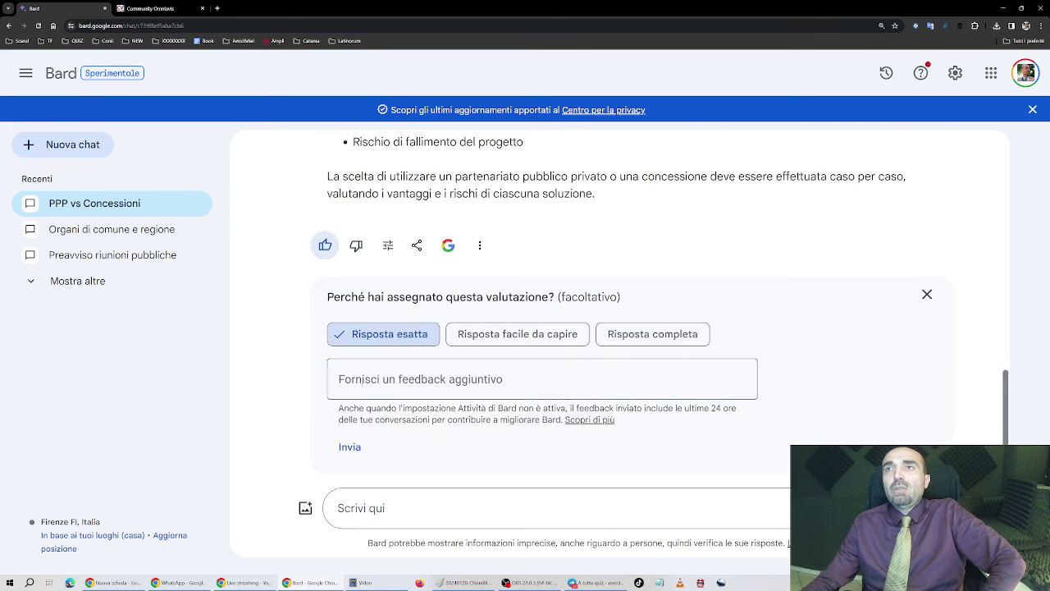
pyautogui.click(351, 446)
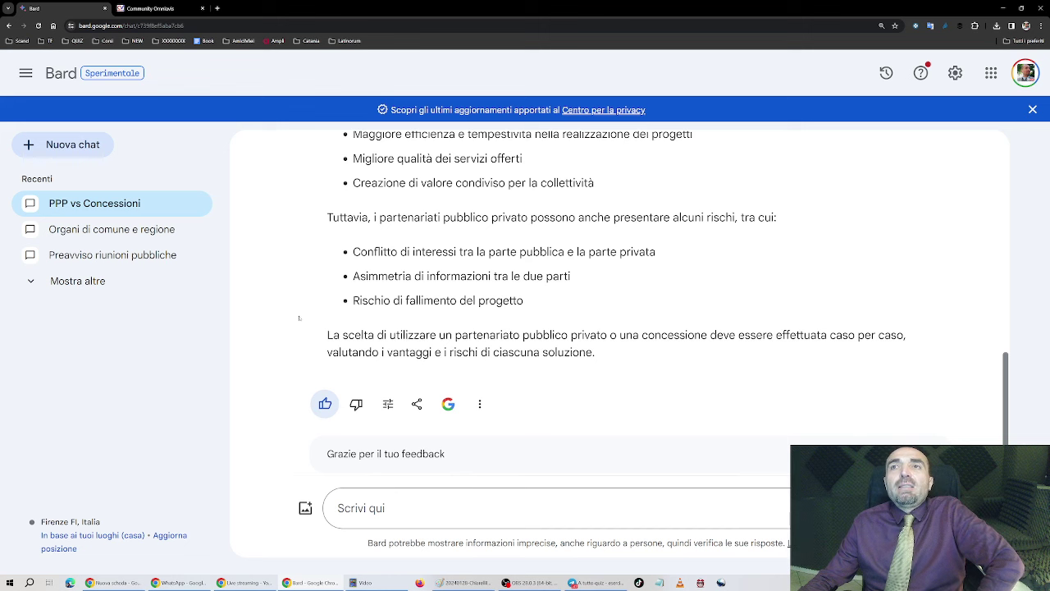
# Step: Open a new empty chat and select the bard.google.com part of its web address
pyautogui.click(72, 144)
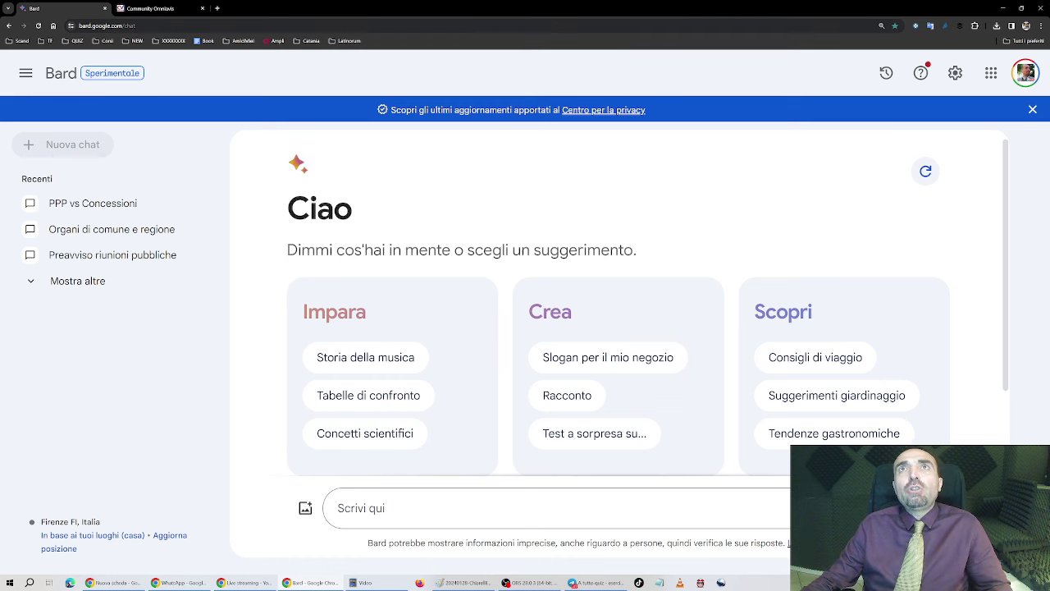
pyautogui.moveTo(102, 26); pyautogui.dragTo(79, 25)
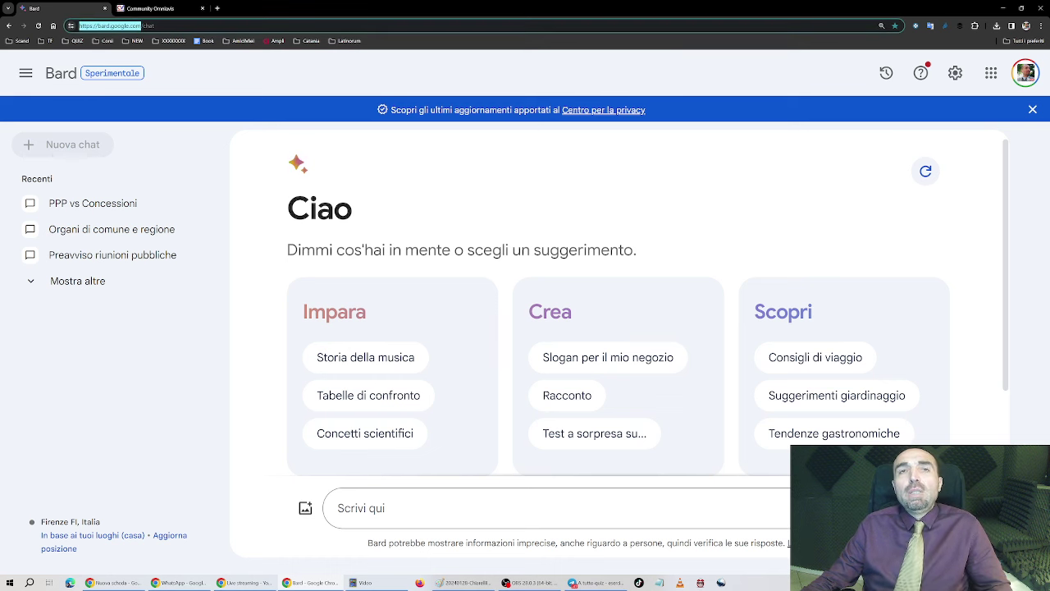
pyautogui.hotkey('alt', 'Tab')
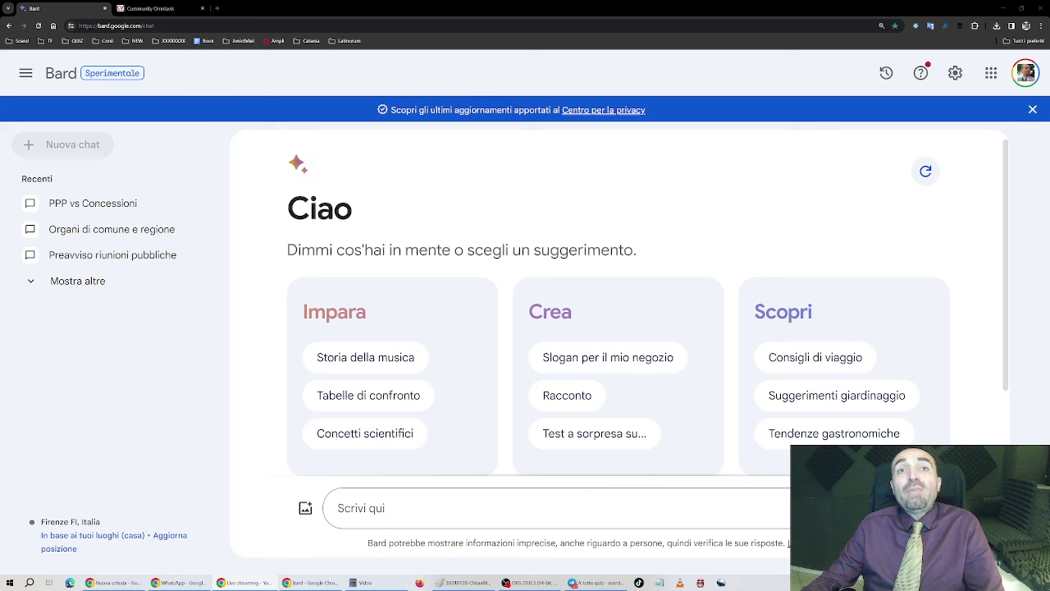
# Step: Switch to the Community Omniavis site and look over its discussion categories and recent topics
pyautogui.click(147, 8)
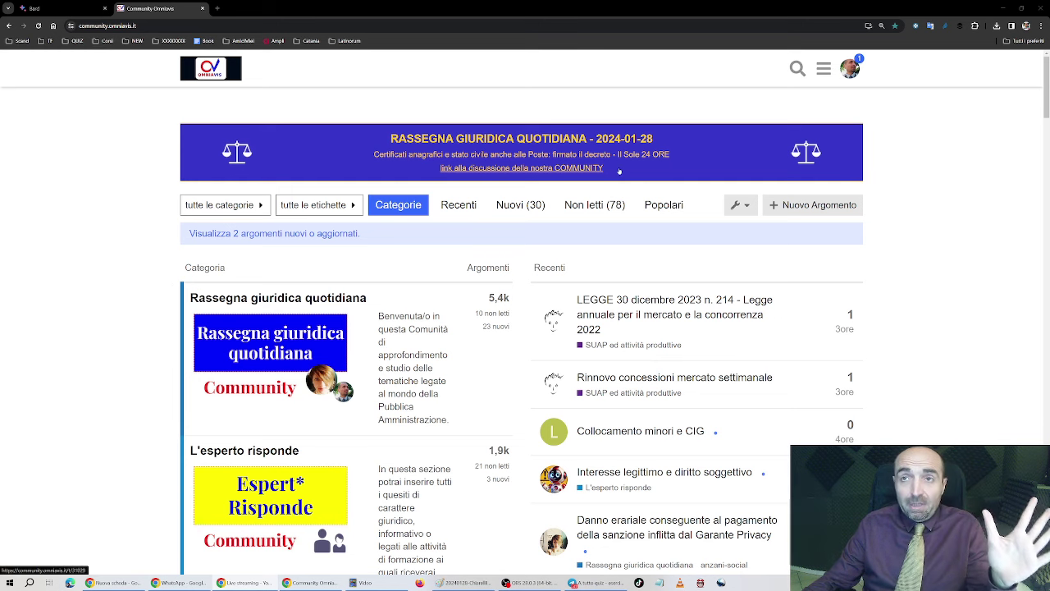
pyautogui.scroll(-2, 257, 331)
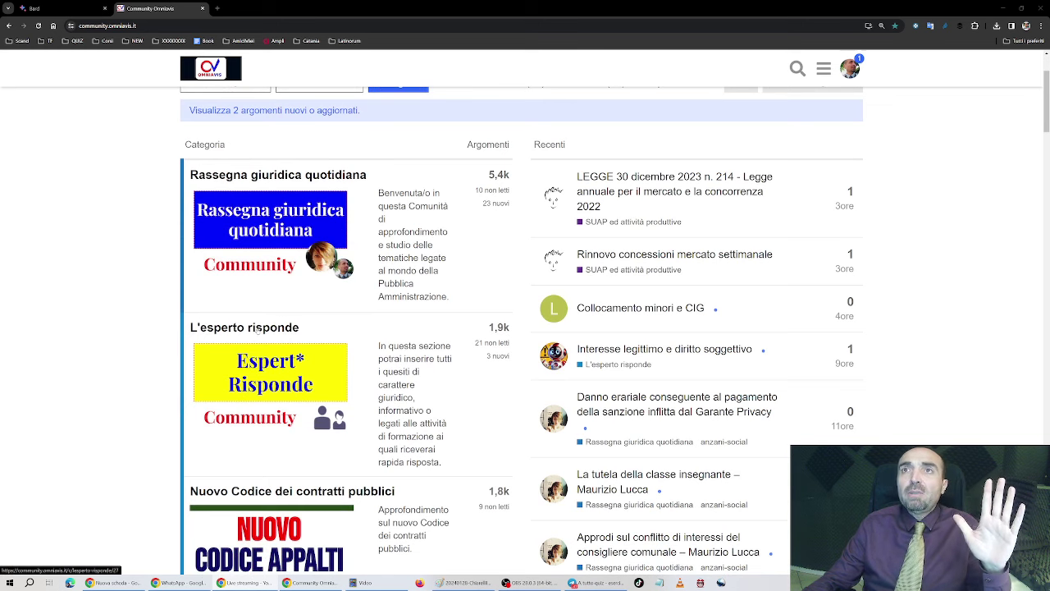
# Step: Open the "L'esperto risponde" category and read the question in the topic "Interesse legittimo e diritto soggettivo"
pyautogui.click(257, 329)
pyautogui.scroll(-2, 306, 328)
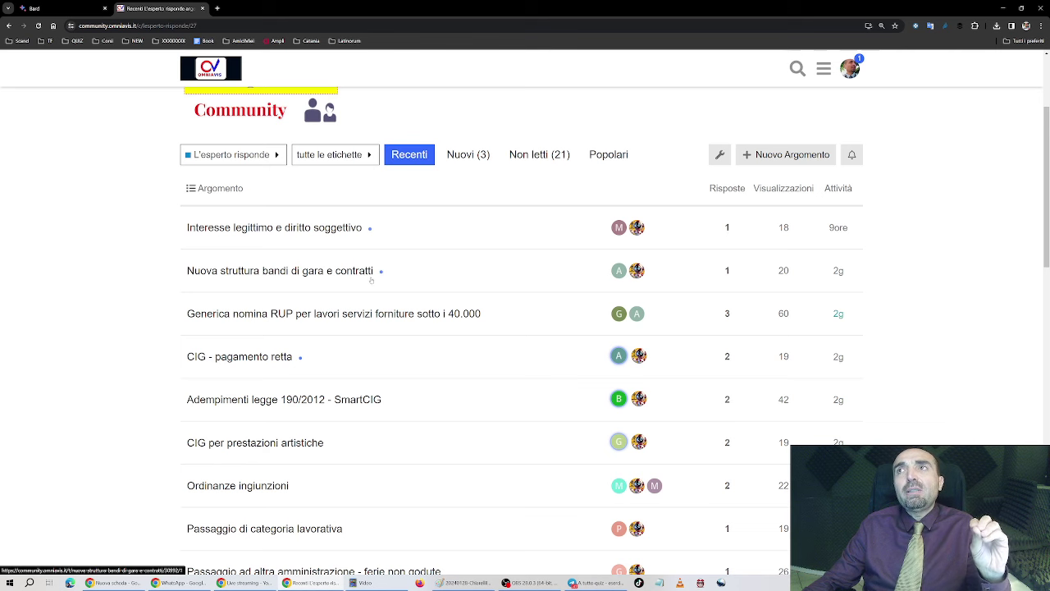
pyautogui.click(310, 232)
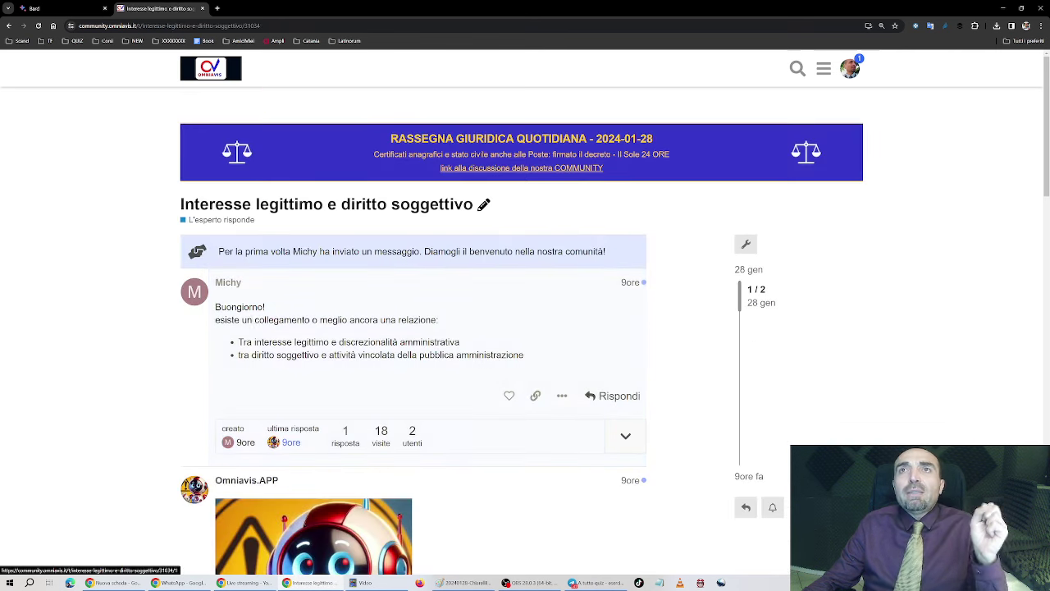
pyautogui.scroll(-1, 279, 326)
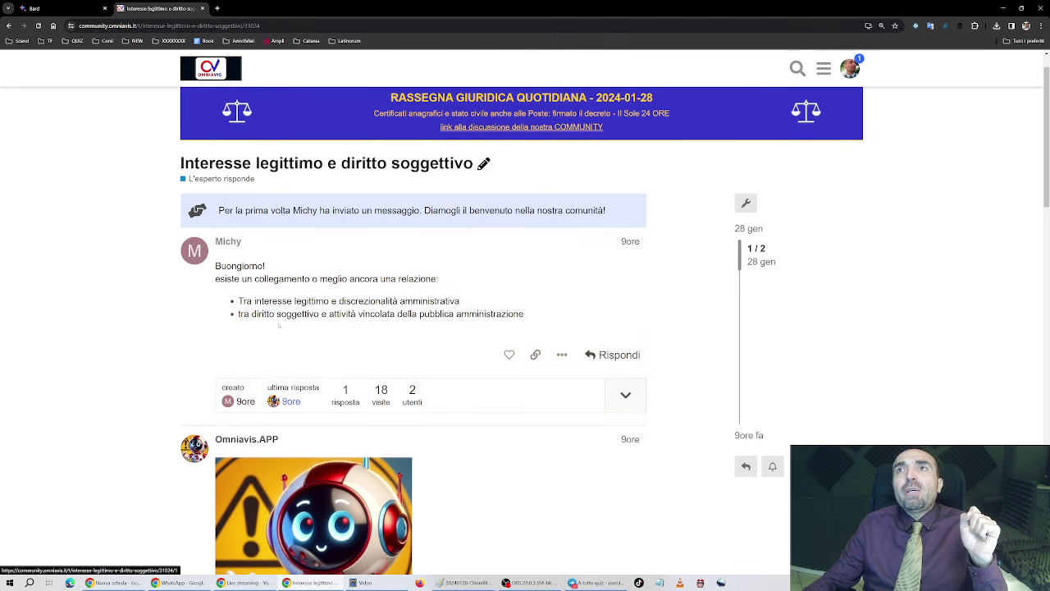
pyautogui.scroll(-2, 614, 329)
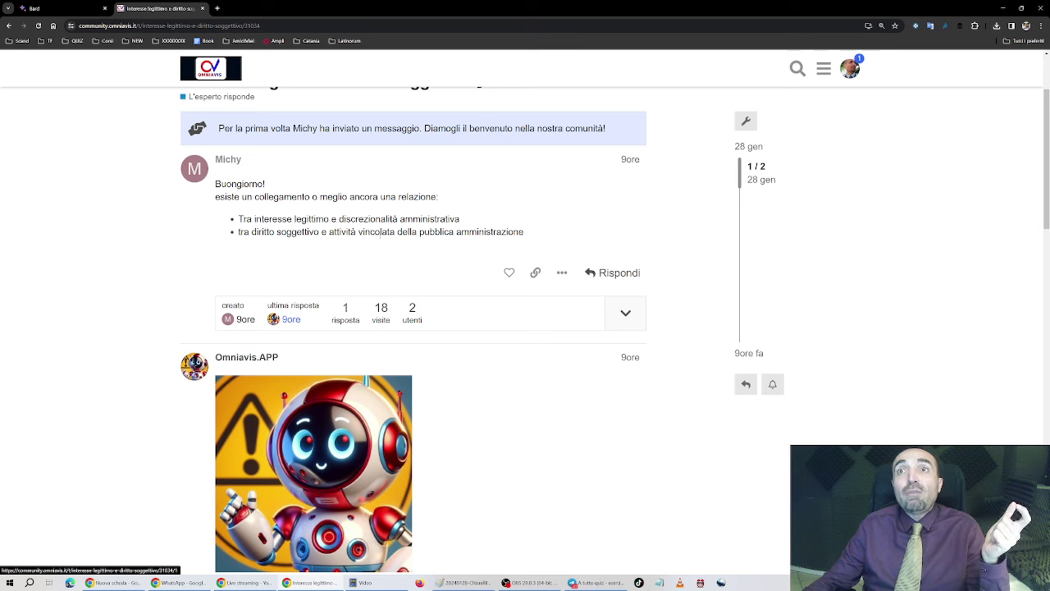
pyautogui.scroll(-3, 336, 317)
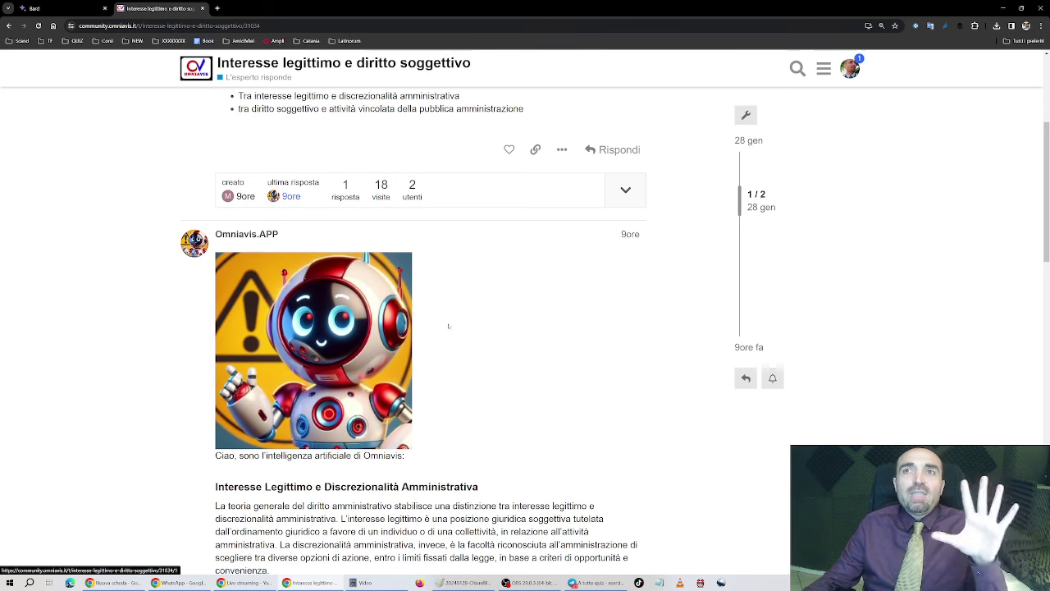
# Step: Review the Omniavis AI reply on legitimate interest and subjective right, including its legal norms, concrete examples, conclusion and bibliography
pyautogui.scroll(-5, 449, 328)
pyautogui.scroll(-1, 449, 336)
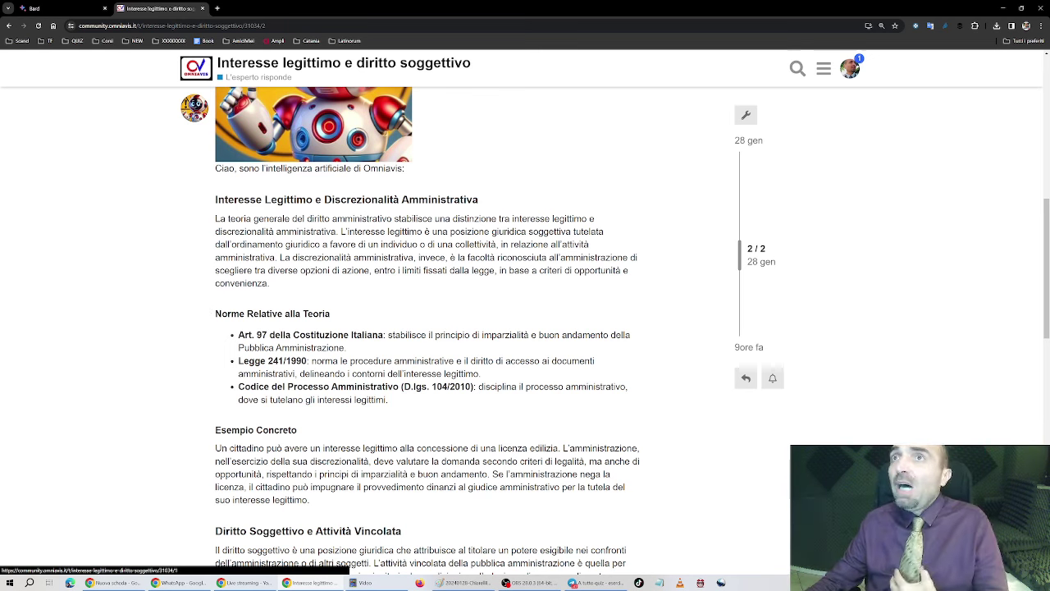
pyautogui.scroll(-3, 461, 297)
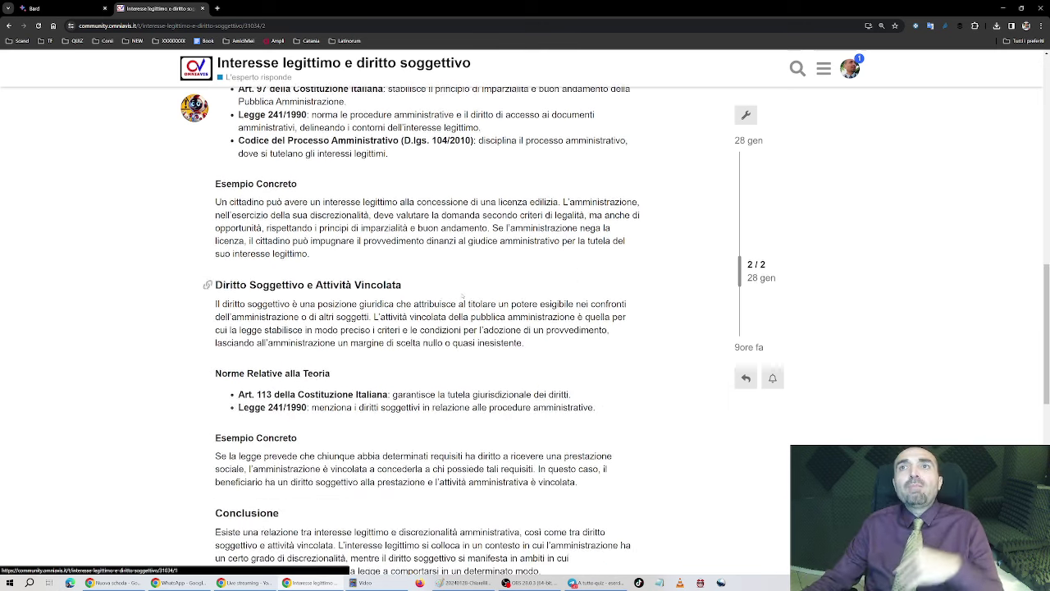
pyautogui.scroll(-3, 462, 297)
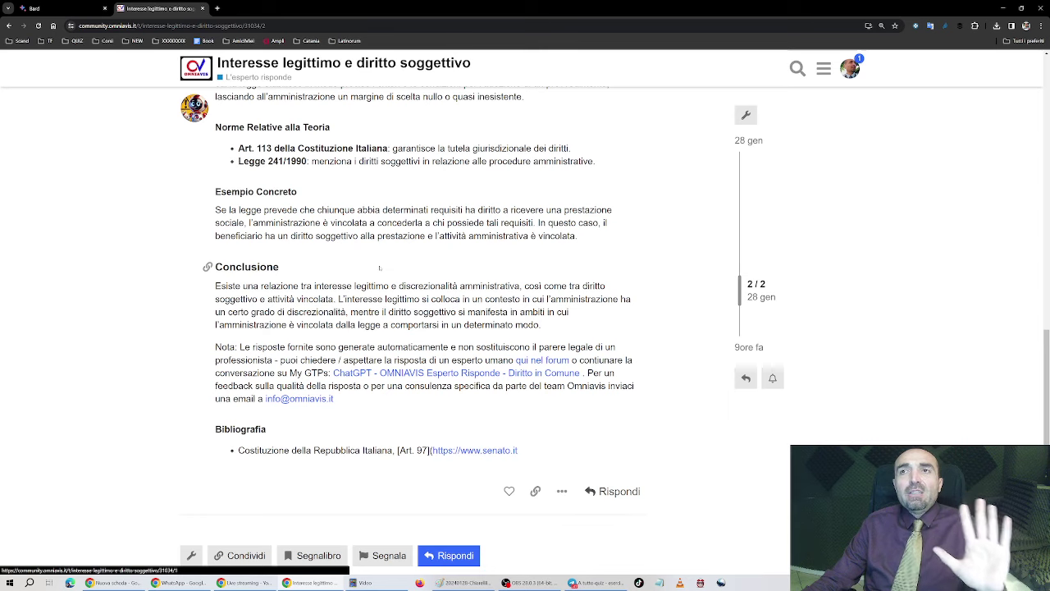
pyautogui.scroll(3, 379, 266)
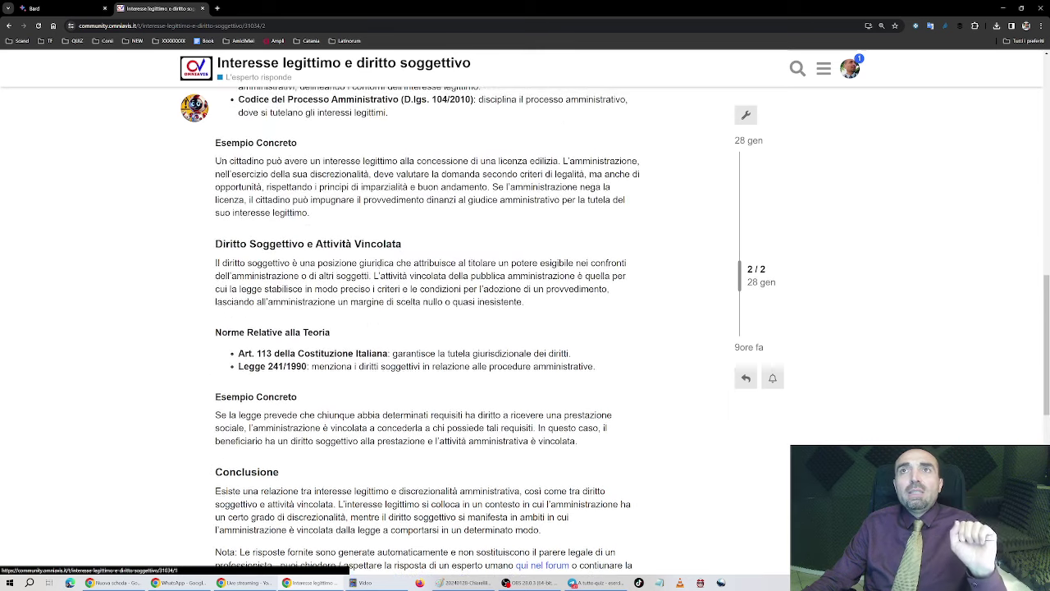
pyautogui.scroll(2, 426, 328)
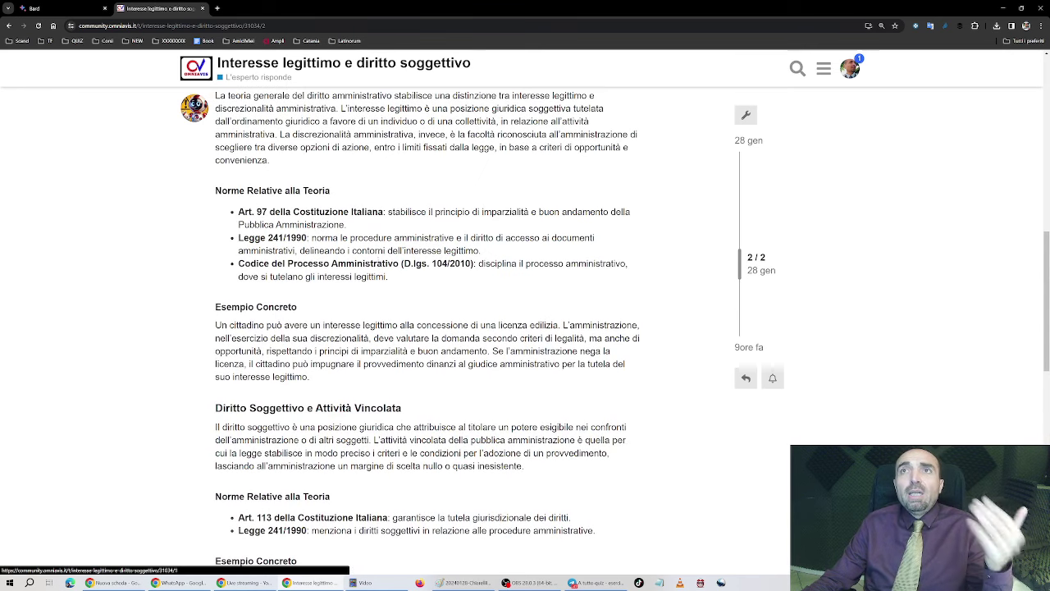
pyautogui.scroll(5, 427, 328)
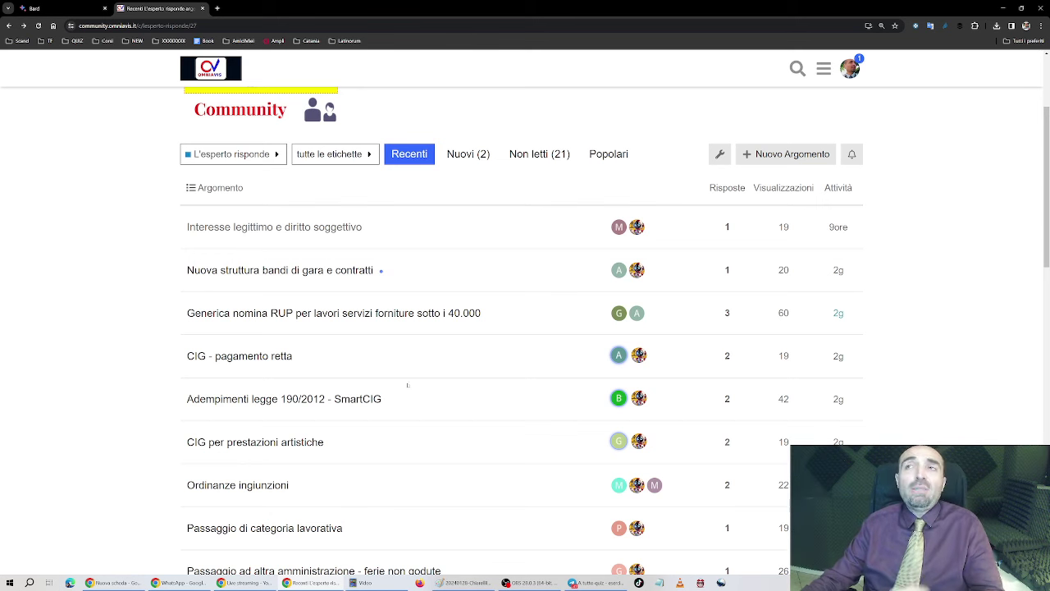
# Step: From the "L'esperto risponde" list, open the topic "CIG - pagamento retta" and read the question and the AI reply
pyautogui.click(246, 357)
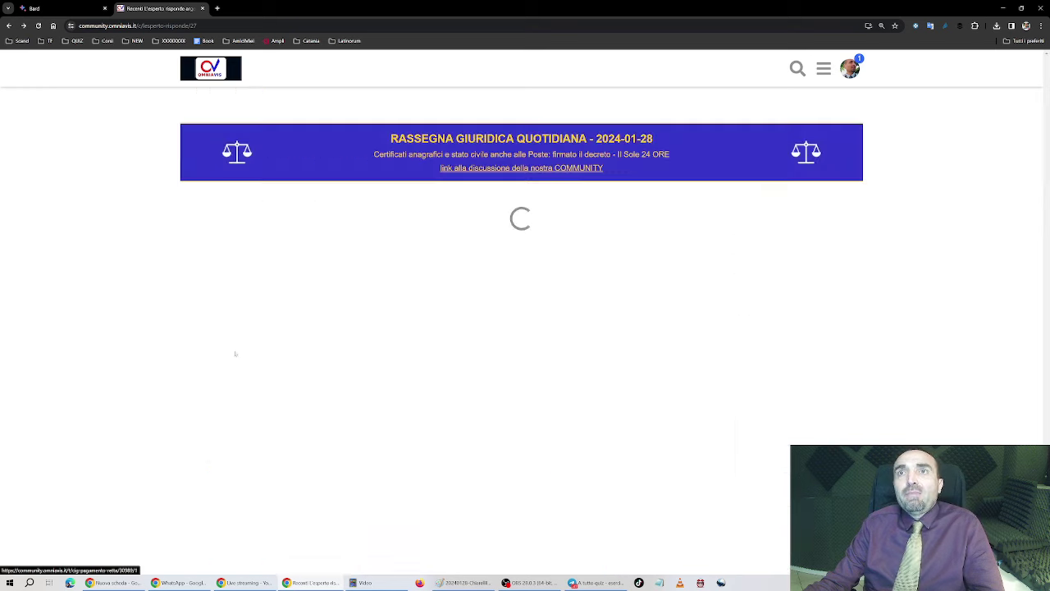
pyautogui.scroll(-1, 244, 364)
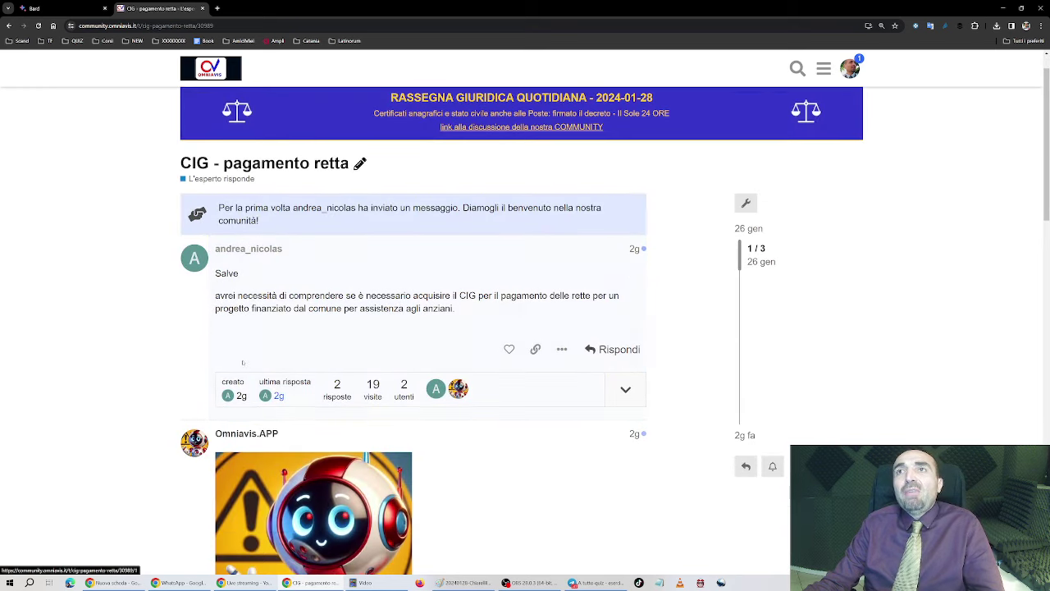
pyautogui.scroll(-4, 260, 334)
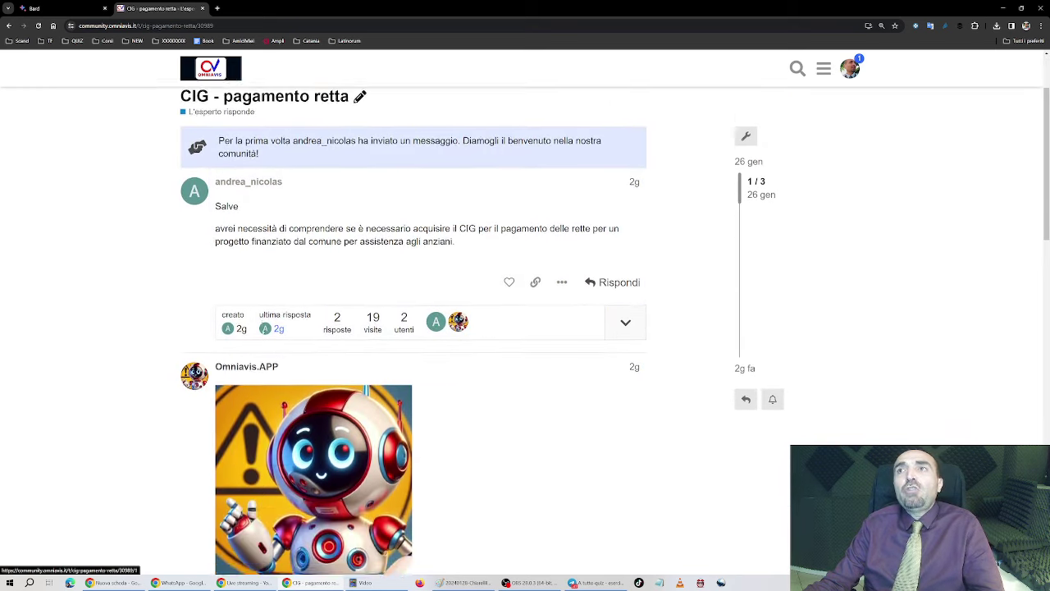
pyautogui.scroll(-2, 260, 335)
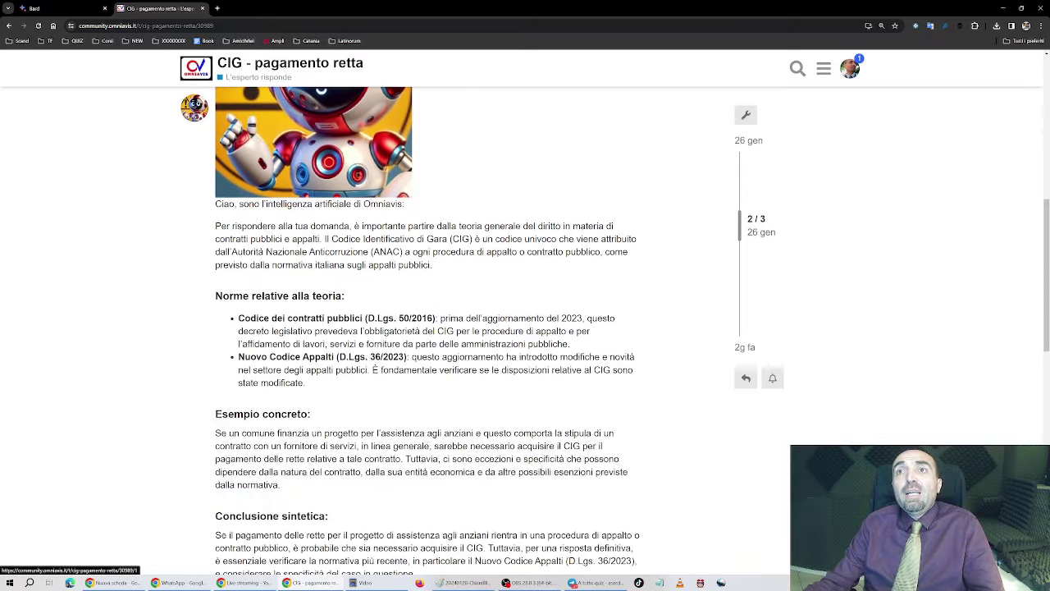
pyautogui.scroll(-2, 427, 328)
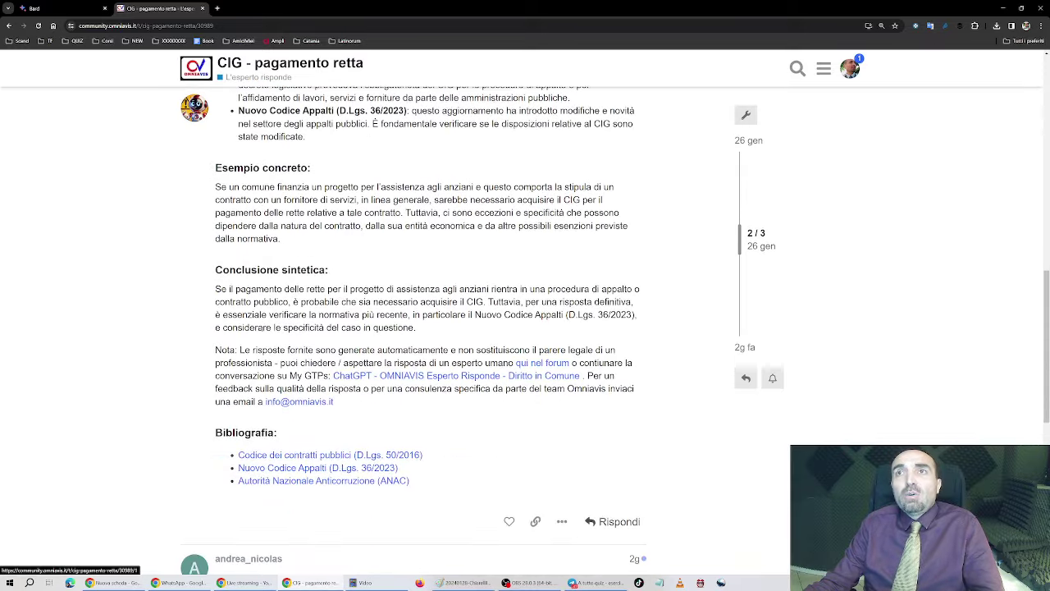
pyautogui.scroll(3, 426, 328)
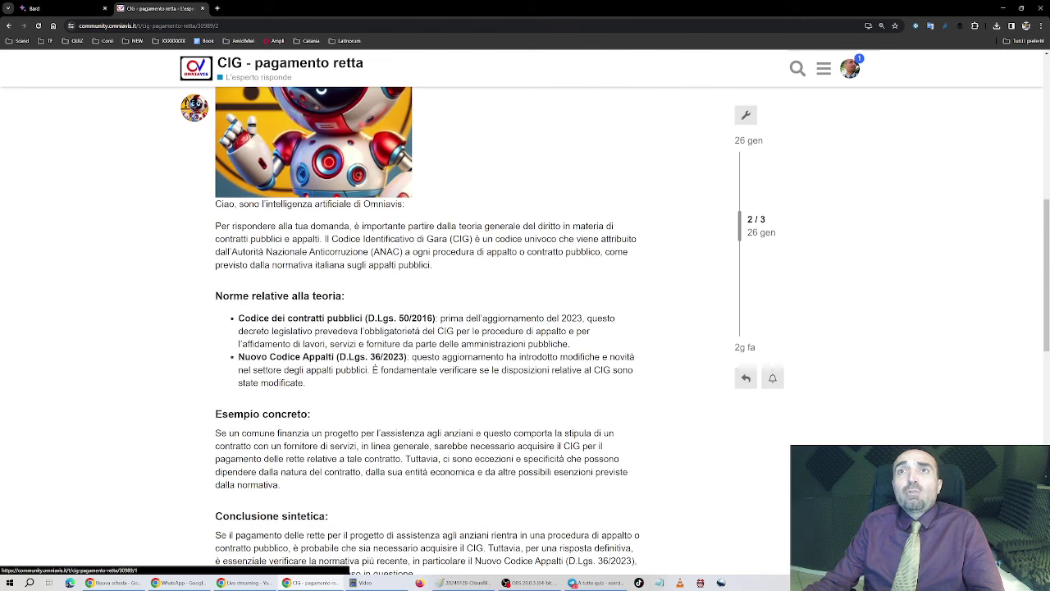
# Step: Highlight parts of the headings "Norme relative alla teoria" and "Esempio concreto" in the AI reply, and look over its conclusion and bibliography
pyautogui.moveTo(228, 295); pyautogui.dragTo(344, 295)
pyautogui.scroll(-1, 345, 295)
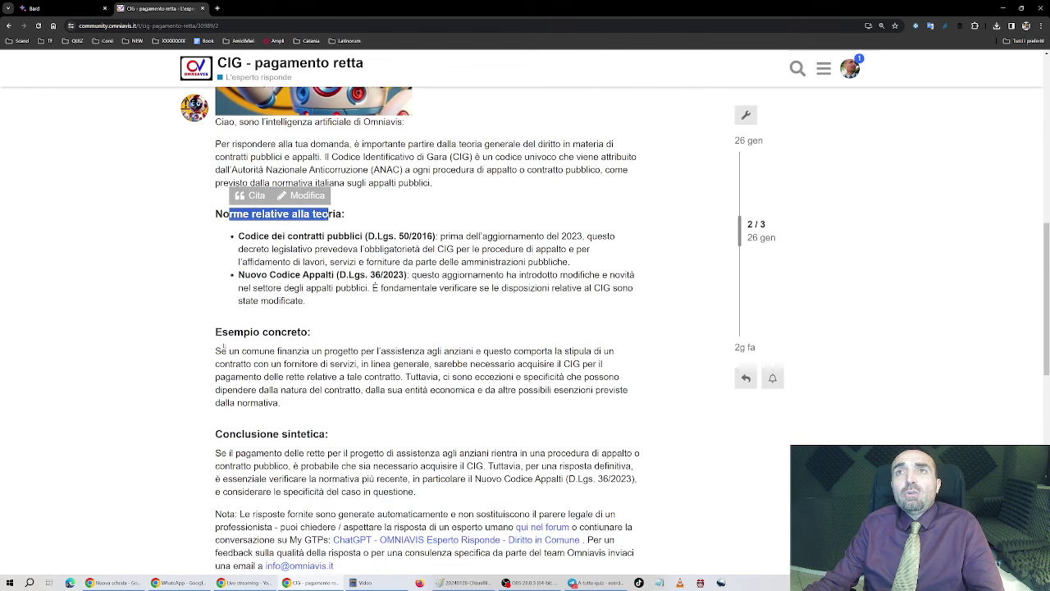
pyautogui.moveTo(222, 331); pyautogui.dragTo(254, 331)
pyautogui.scroll(-2, 426, 328)
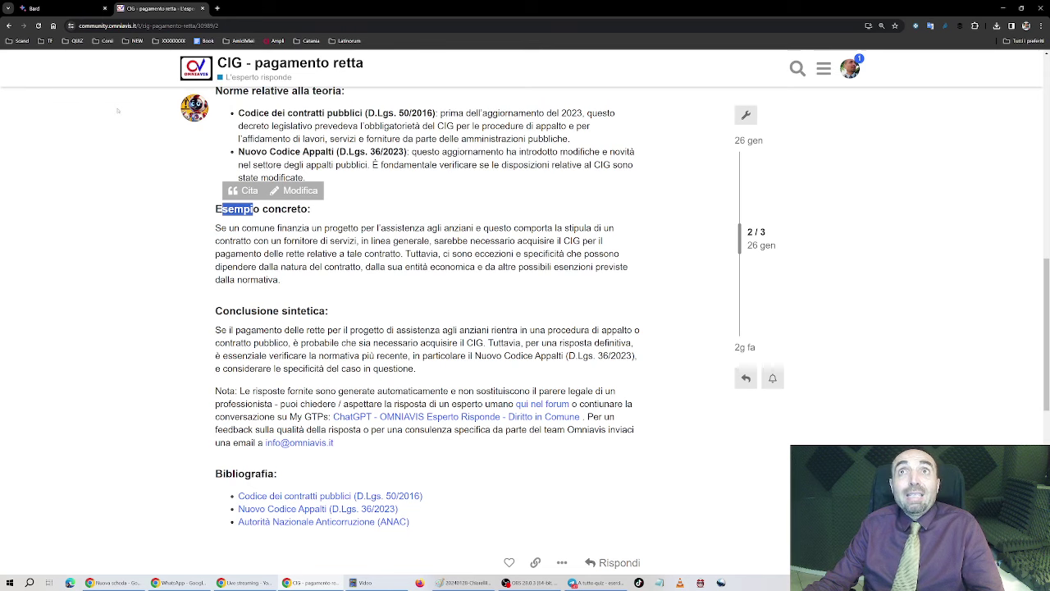
# Step: Return to the "L'esperto risponde" topic list, highlight its web address and view the section's introduction
pyautogui.click(9, 25)
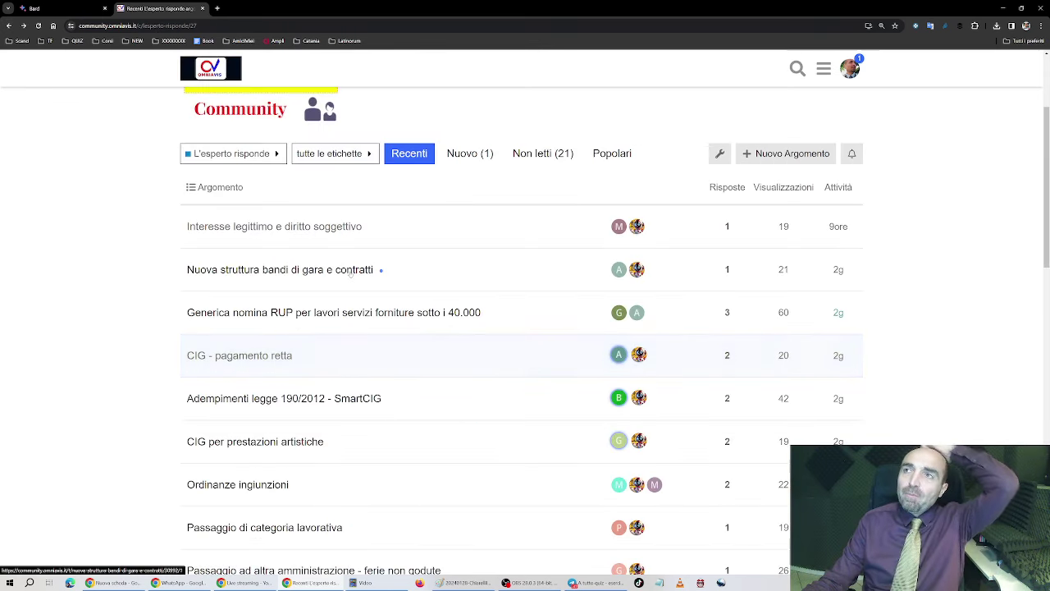
pyautogui.click(137, 25)
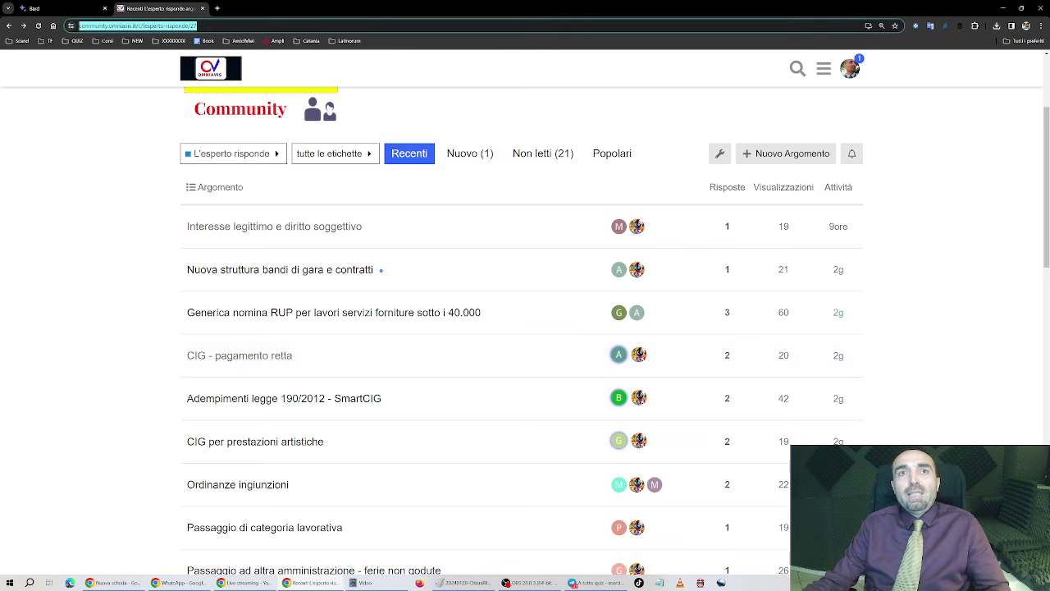
pyautogui.hotkey('alt', 'Tab')
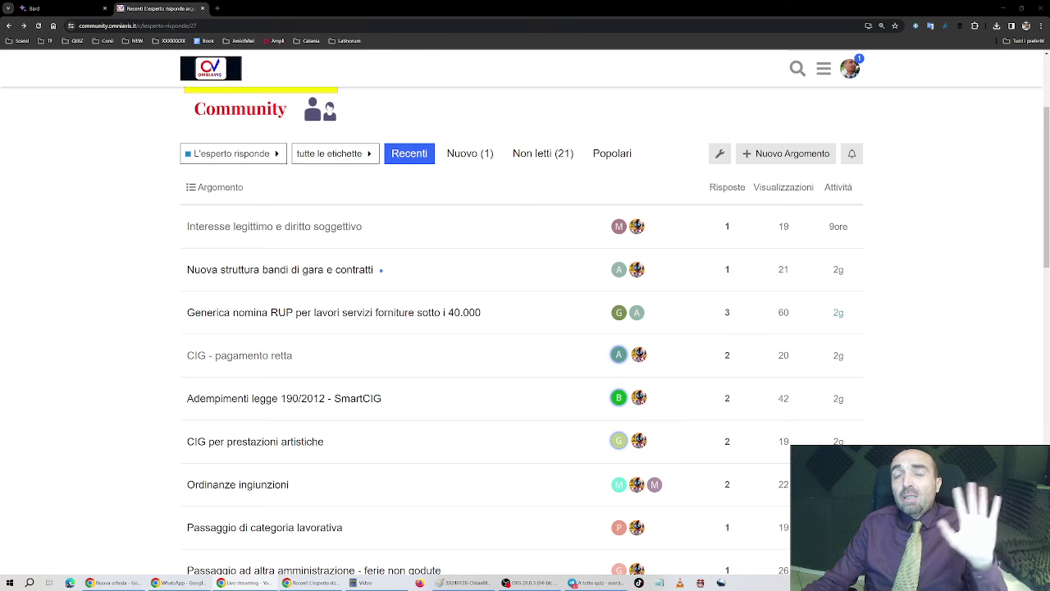
pyautogui.scroll(2, 303, 313)
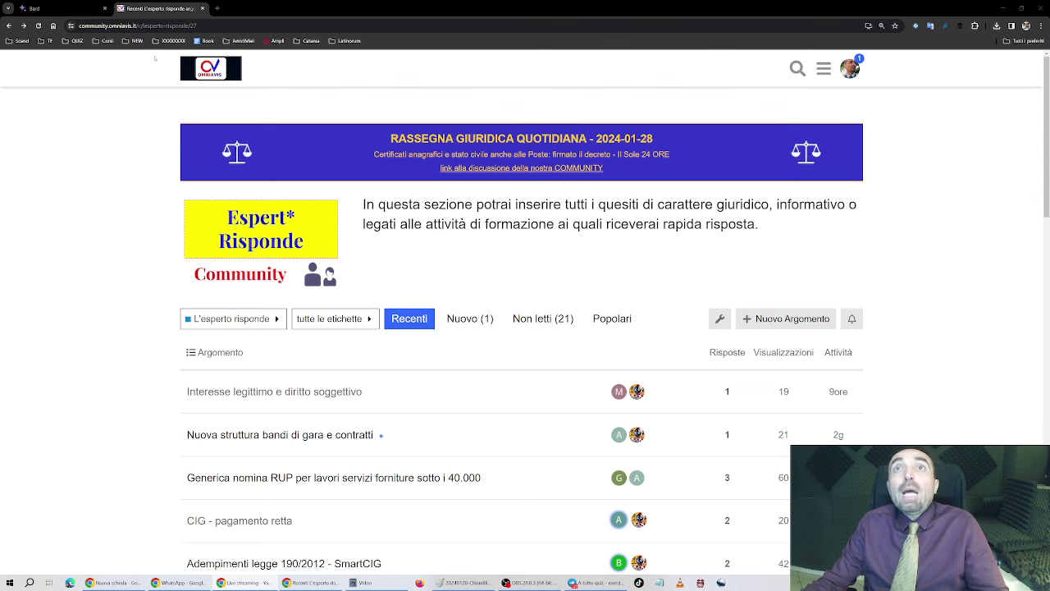
# Step: Switch back to Bard and ask "Cosa è il piao?" in the empty chat
pyautogui.hotkey('ctrl', '1')
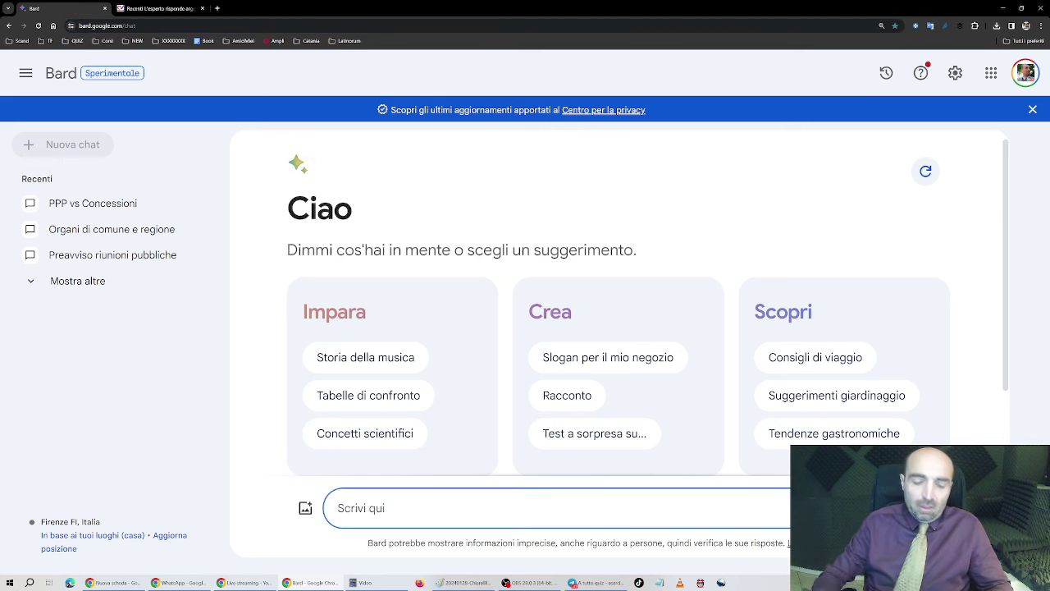
pyautogui.write('Cosa è il piao?')
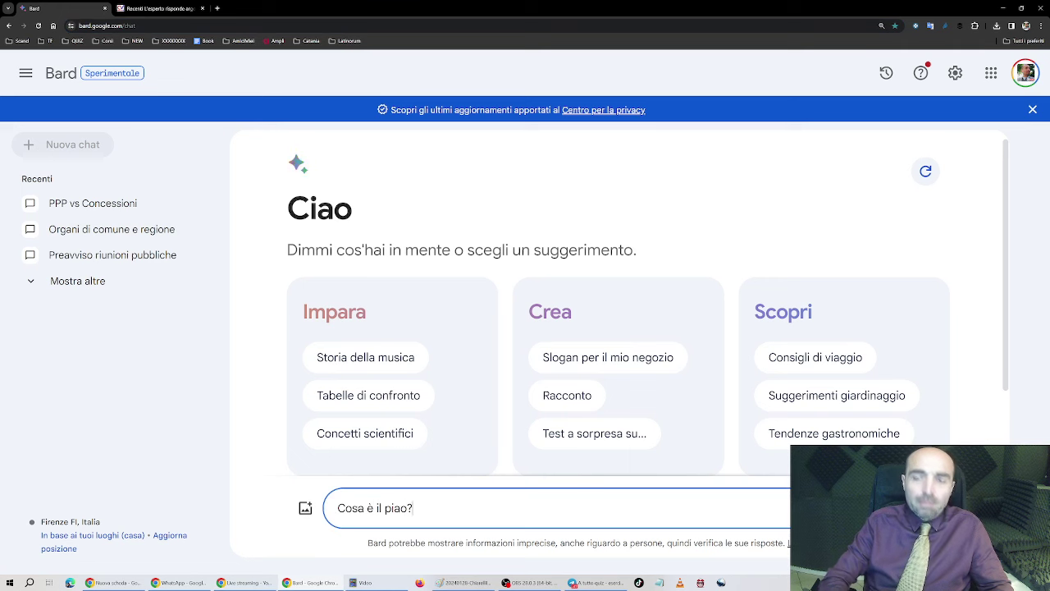
pyautogui.press('Return')
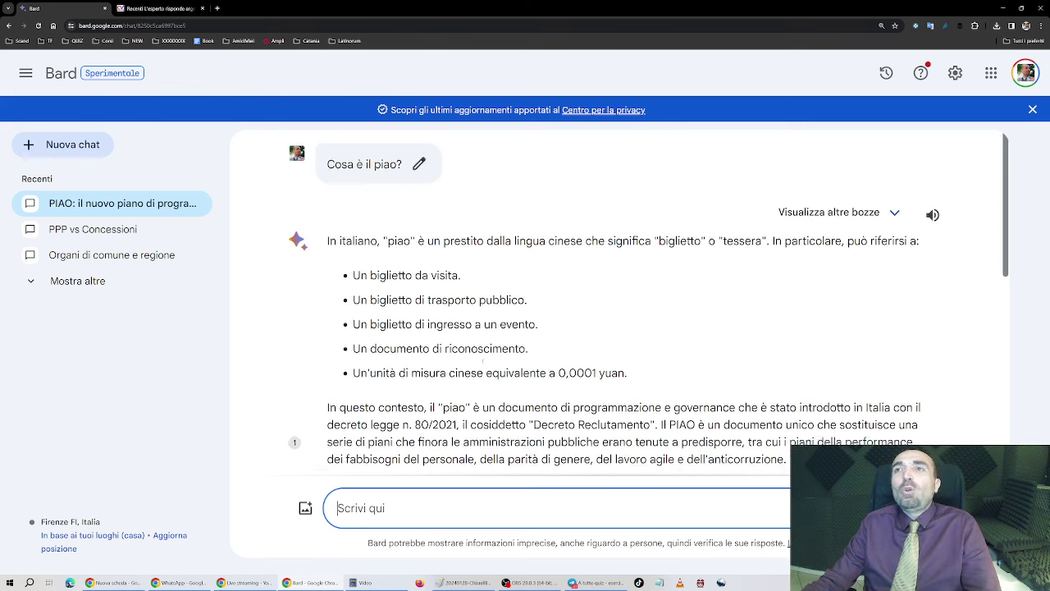
# Step: Review the PIAO answer, highlighting the phrase that describes it as a programming document and comparing it with the Chinese-word meanings
pyautogui.scroll(-2, 484, 360)
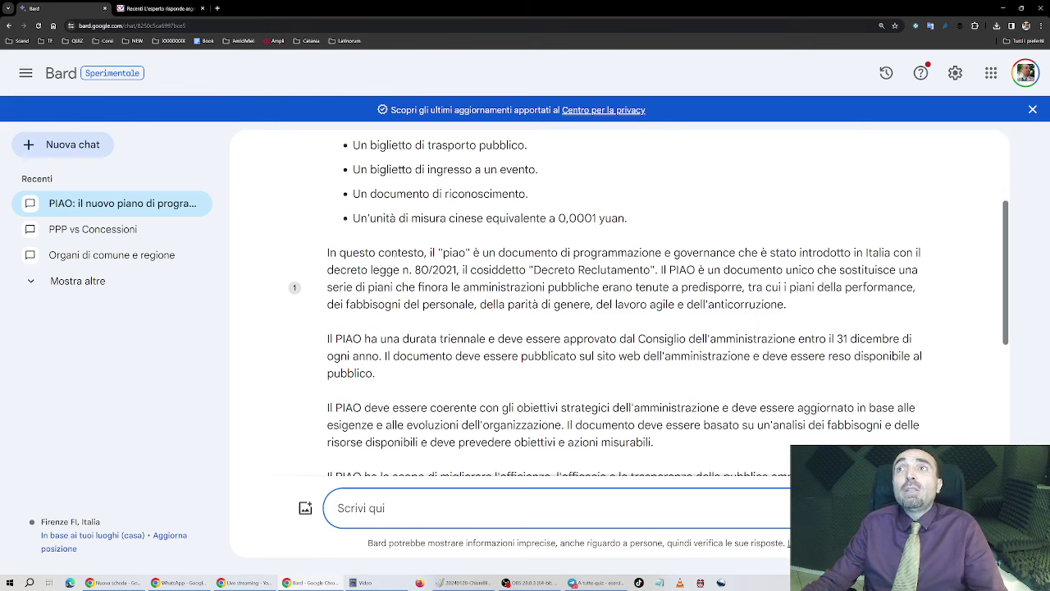
pyautogui.moveTo(376, 251); pyautogui.dragTo(609, 252)
pyautogui.scroll(2, 578, 319)
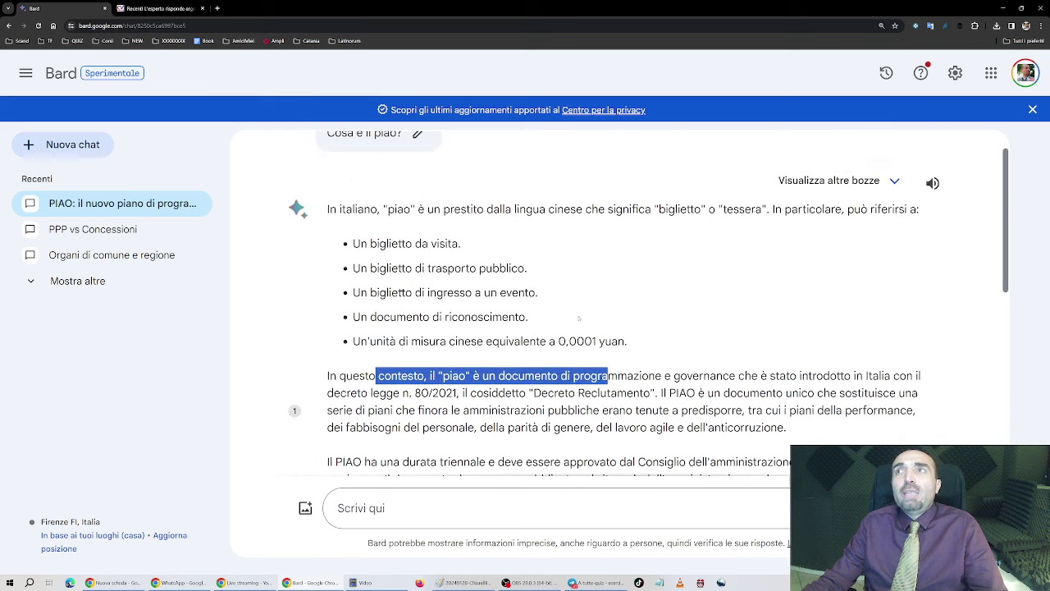
pyautogui.scroll(-1, 578, 319)
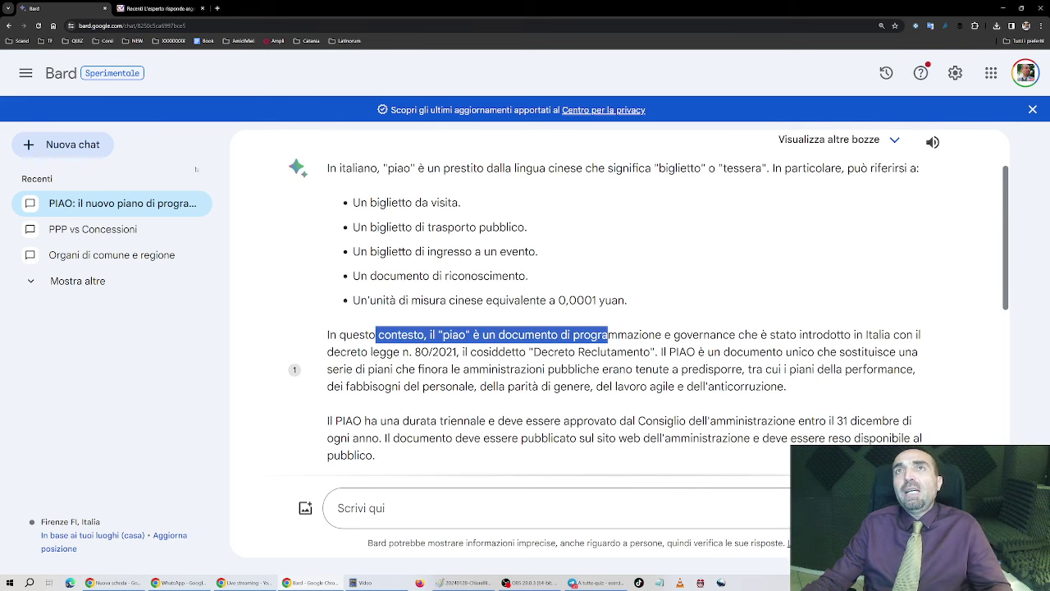
# Step: Start a new chat and ask "Cosa è il piano nel diritto amministrativo?"
pyautogui.click(72, 145)
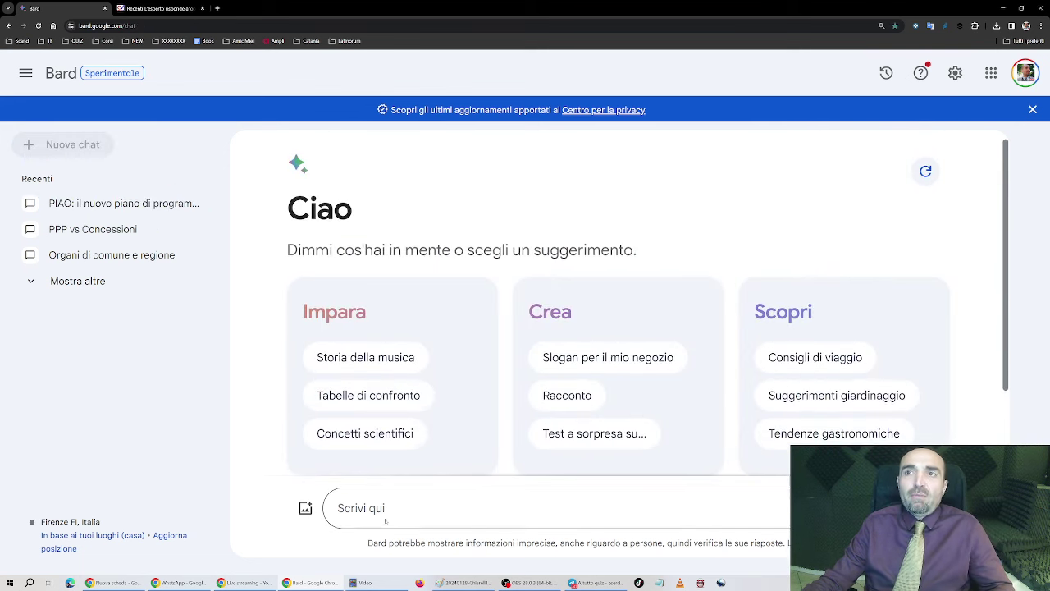
pyautogui.write('Cosa è i')
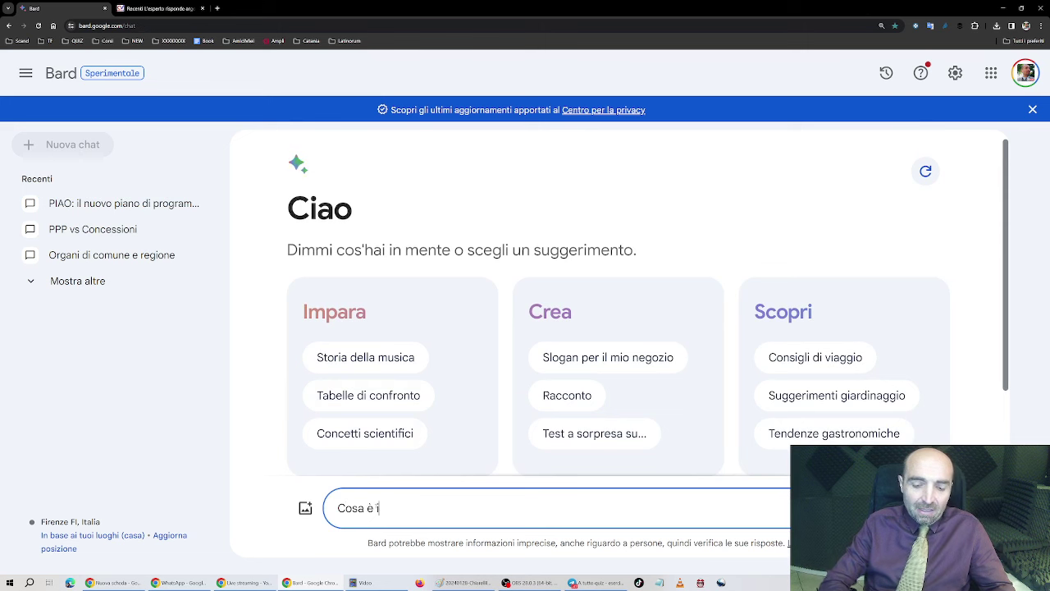
pyautogui.write('l piano nel di')
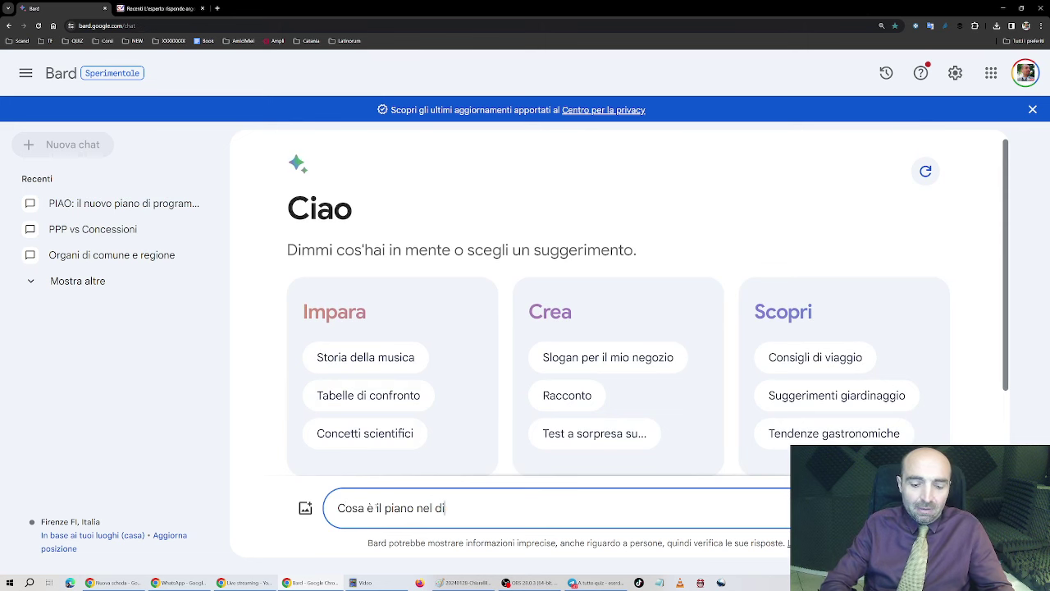
pyautogui.write('ritto ammi')
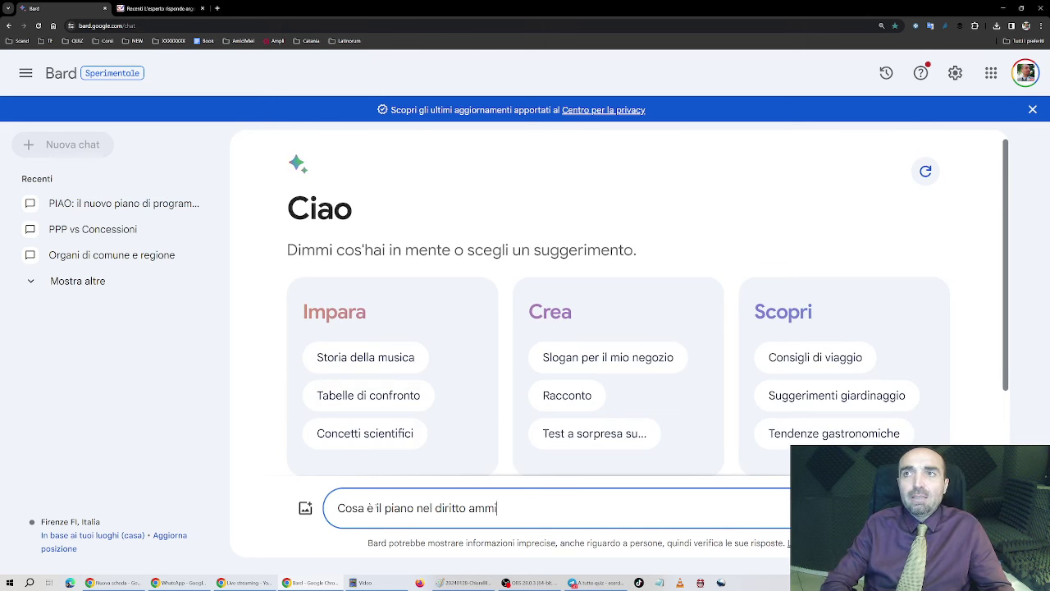
pyautogui.write('nistrativo?')
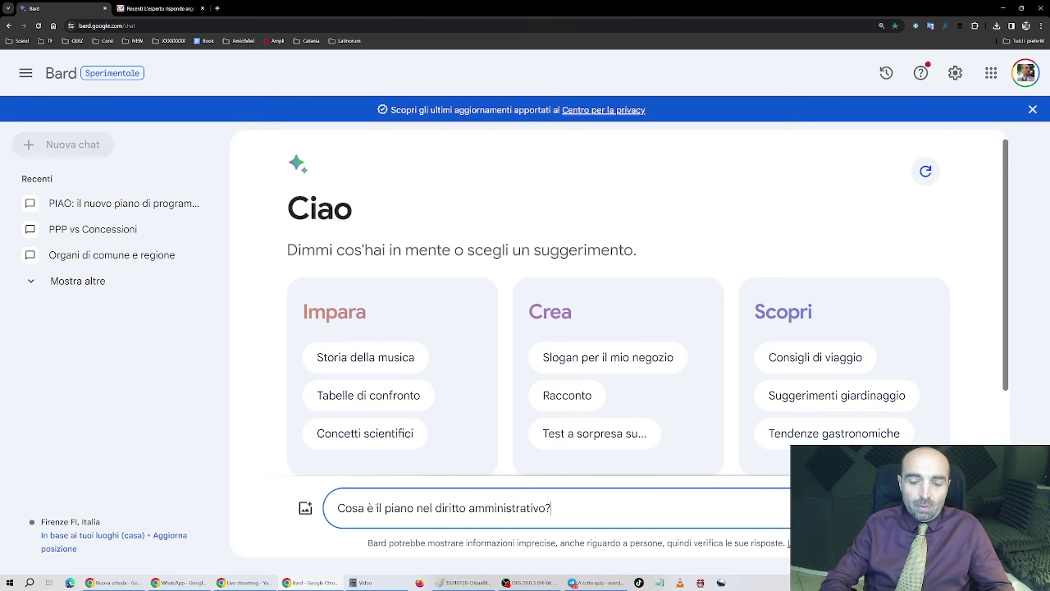
pyautogui.press('Return')
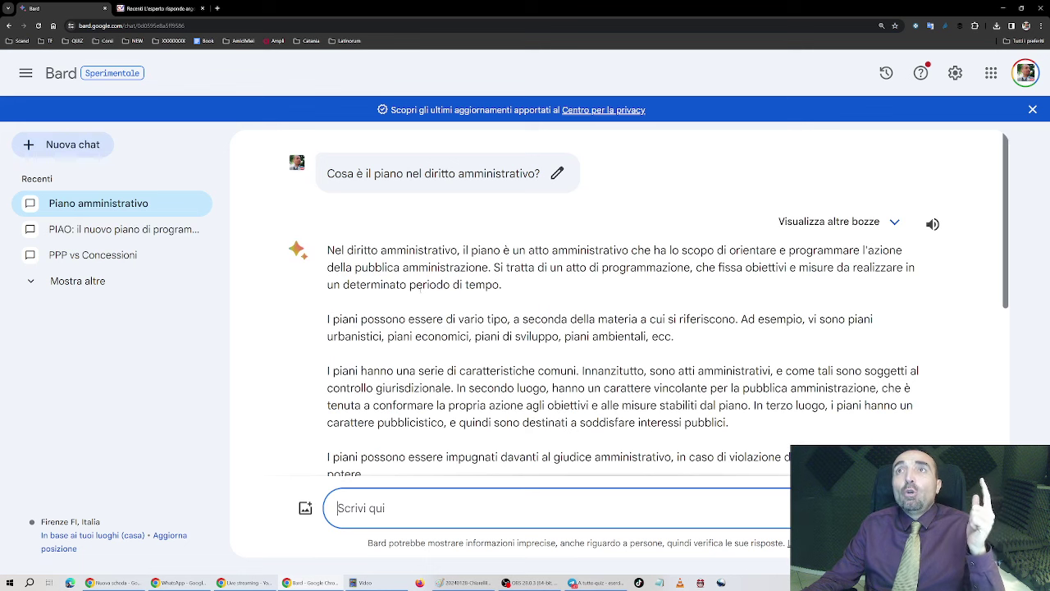
# Step: Reuse the question about the plan, reworded as "Cosa è il piao nel diritto amministrativo?", and submit it in the same chat
pyautogui.click(420, 289)
pyautogui.moveTo(328, 173); pyautogui.dragTo(487, 189)
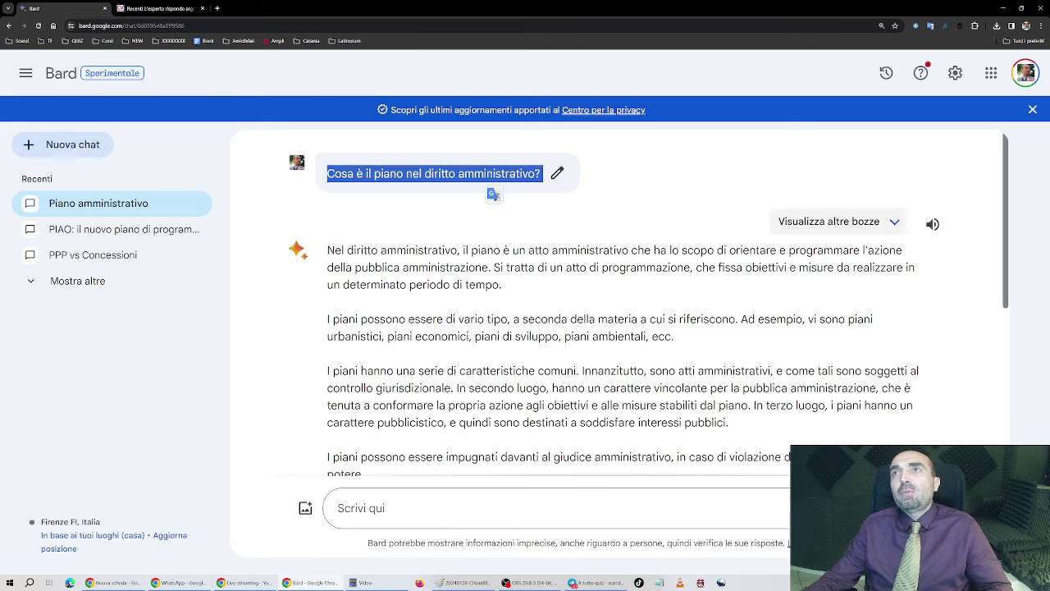
pyautogui.hotkey('ctrl', 'c')
pyautogui.hotkey('ctrl', 'v')
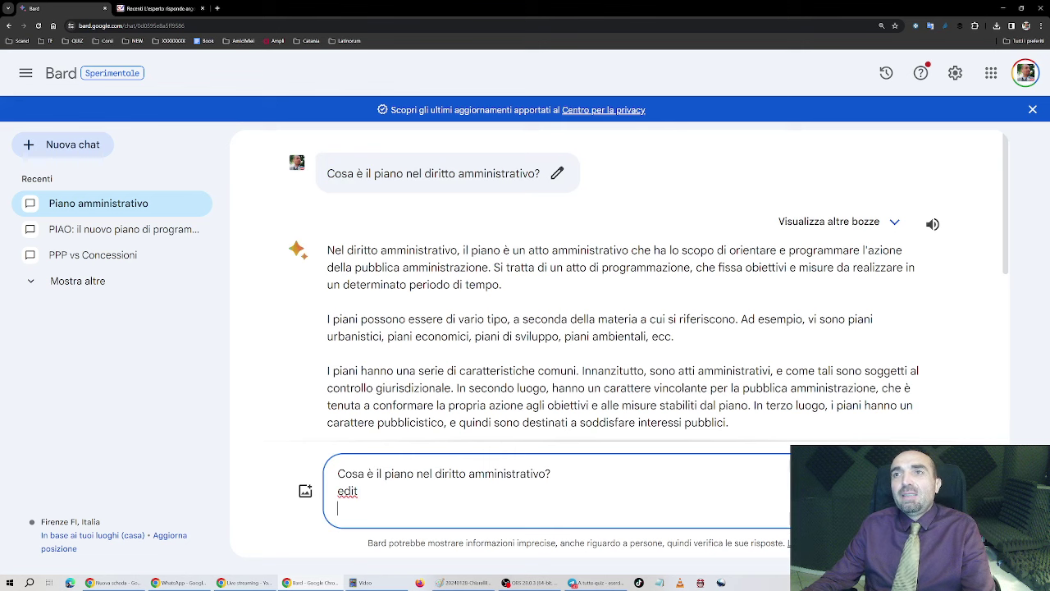
pyautogui.click(400, 474)
pyautogui.press('Delete')
pyautogui.press('Down')
pyautogui.press('Delete')
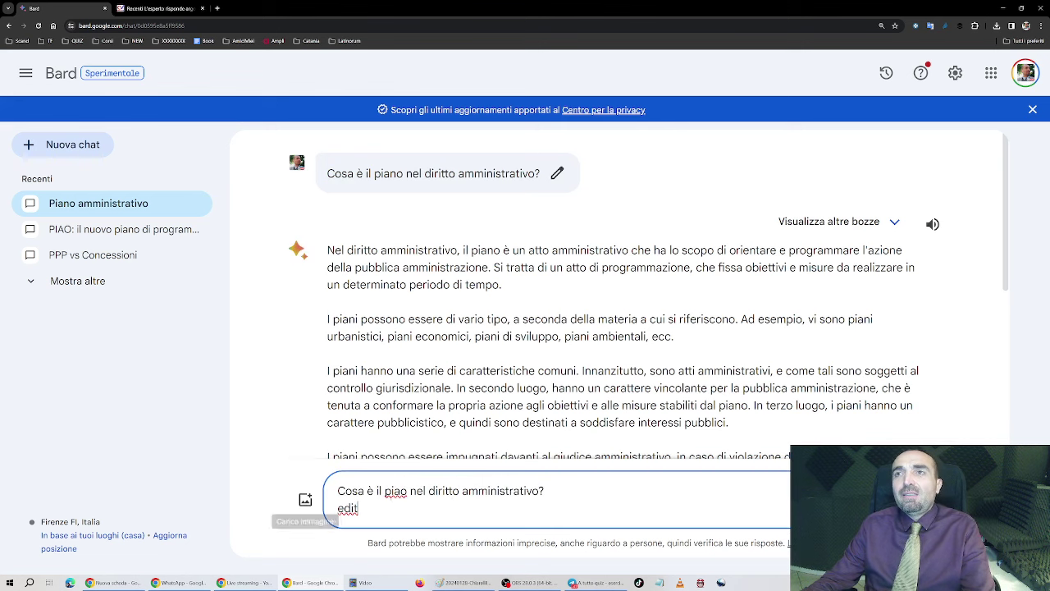
pyautogui.press('Delete')
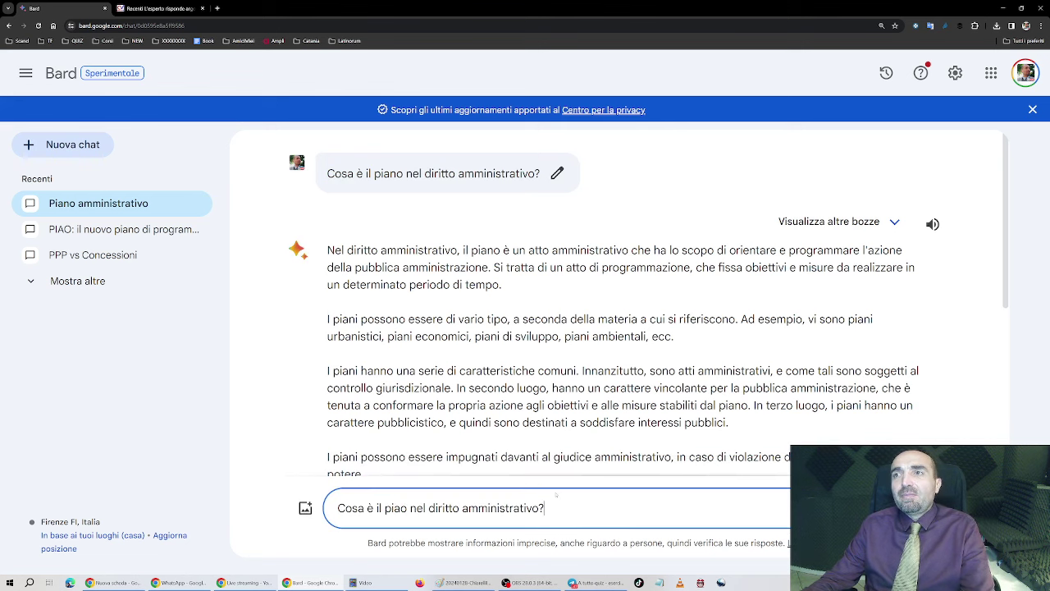
pyautogui.press('Return')
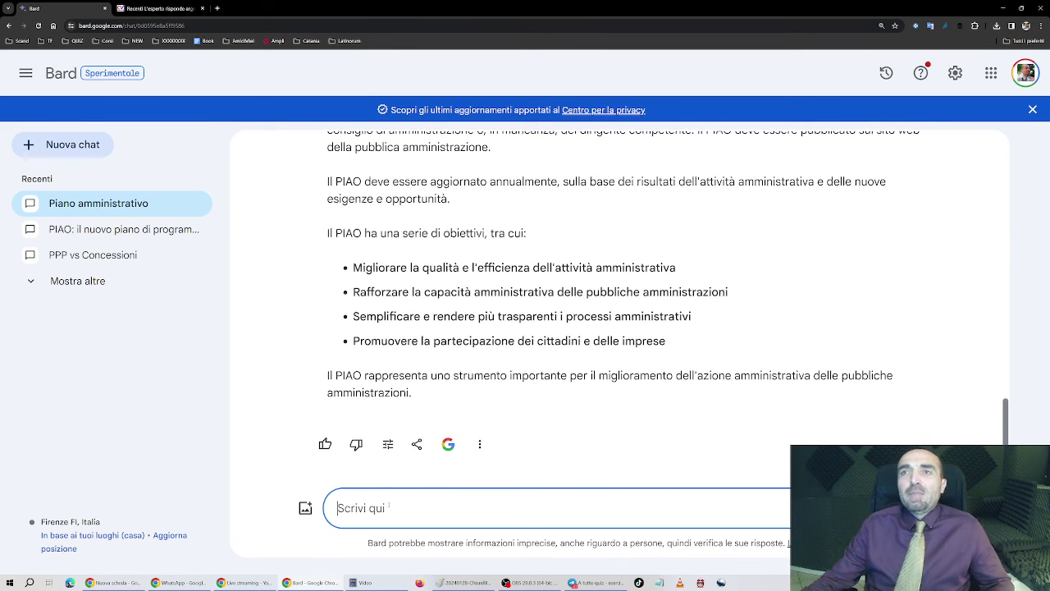
# Step: In a new chat, ask "Quali sono le soglie degli appalti in base al dlgs 36/2023 ed in base al dlgs 50/2016"
pyautogui.write('Che di')
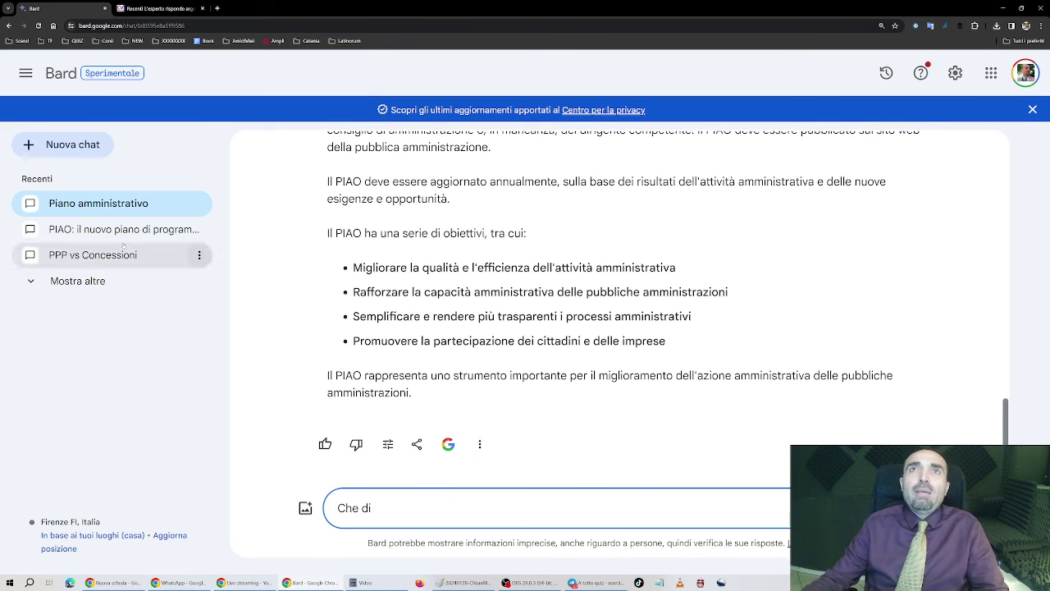
pyautogui.click(66, 147)
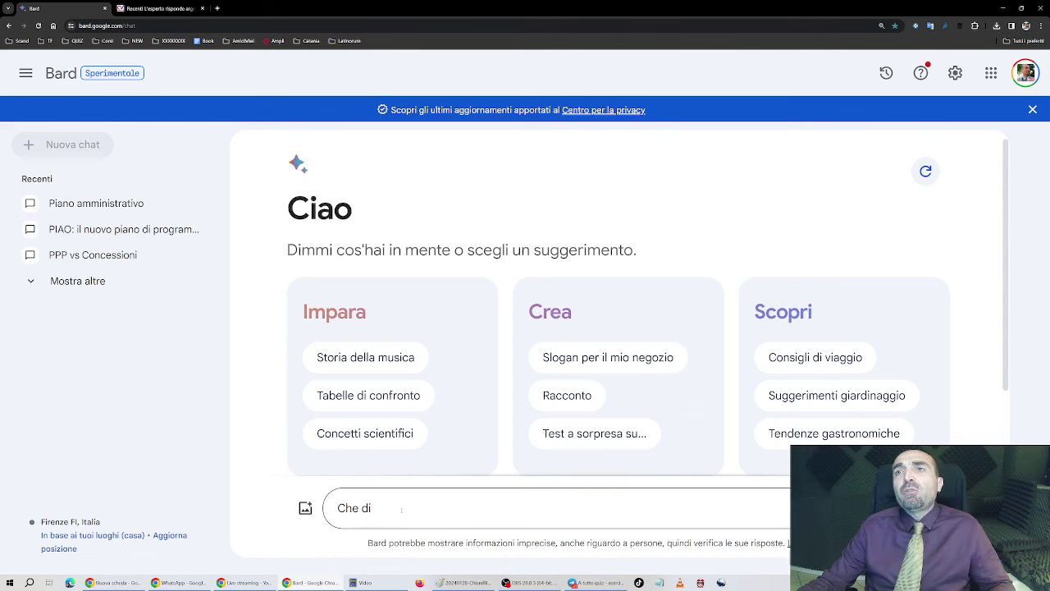
pyautogui.moveTo(377, 507); pyautogui.dragTo(305, 507)
pyautogui.write('Quali sono le sogli')
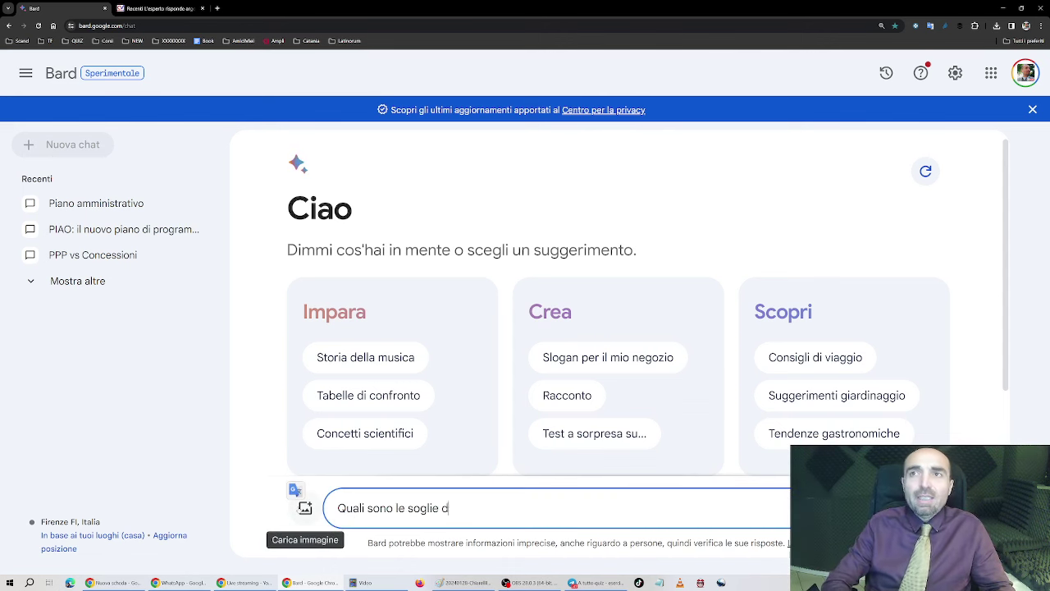
pyautogui.write('e degli appalti in')
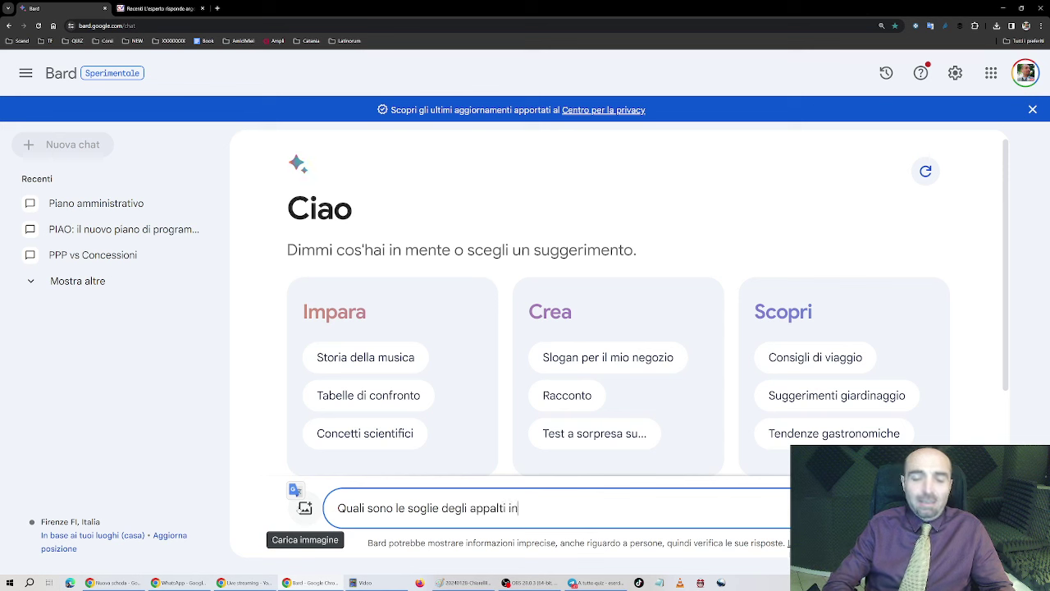
pyautogui.write(' base al dl')
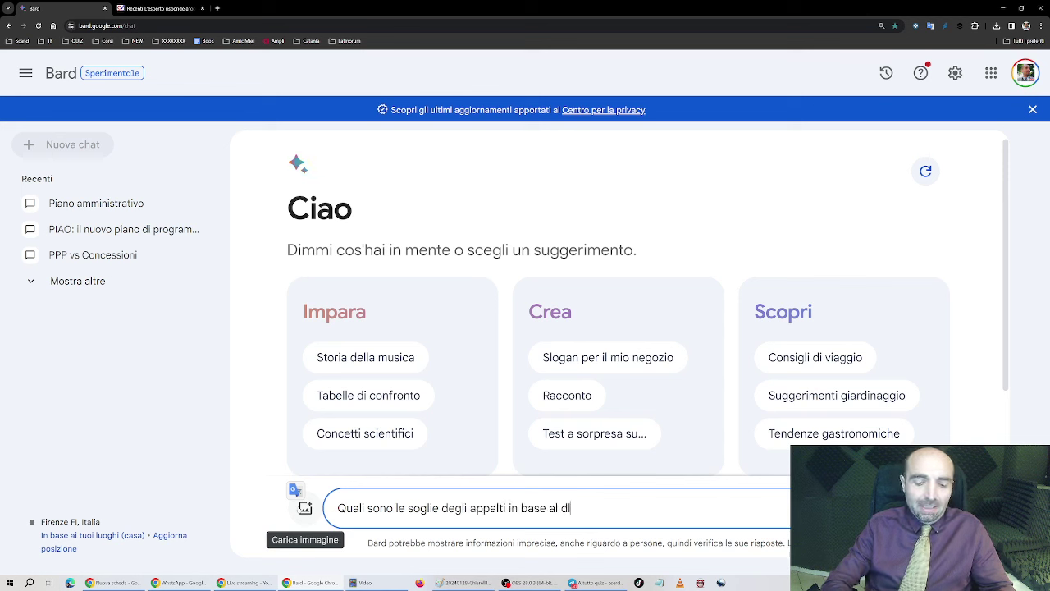
pyautogui.write('gs 36/2023')
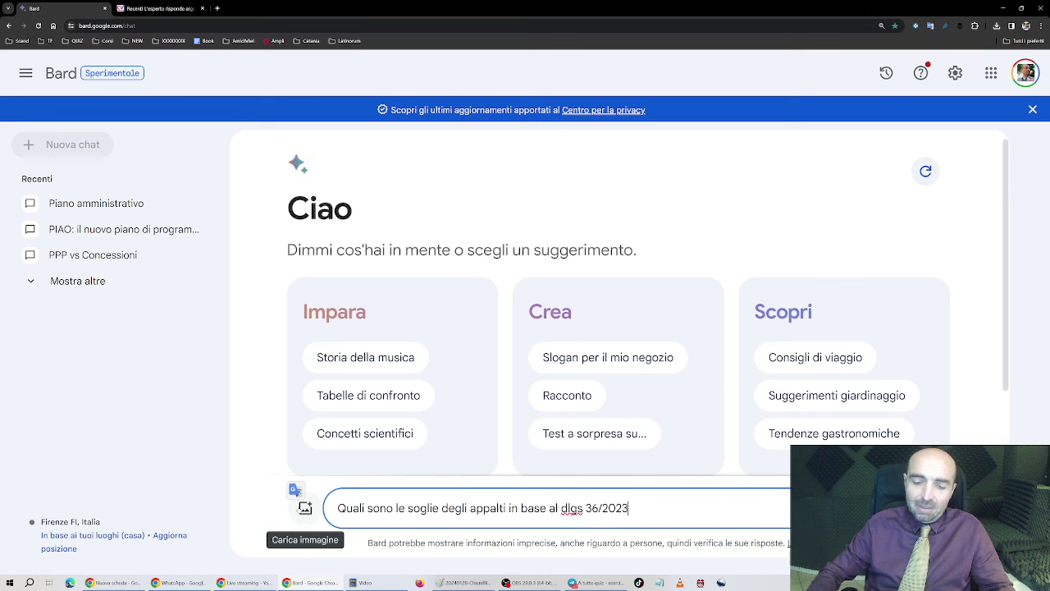
pyautogui.write(' ed in base a')
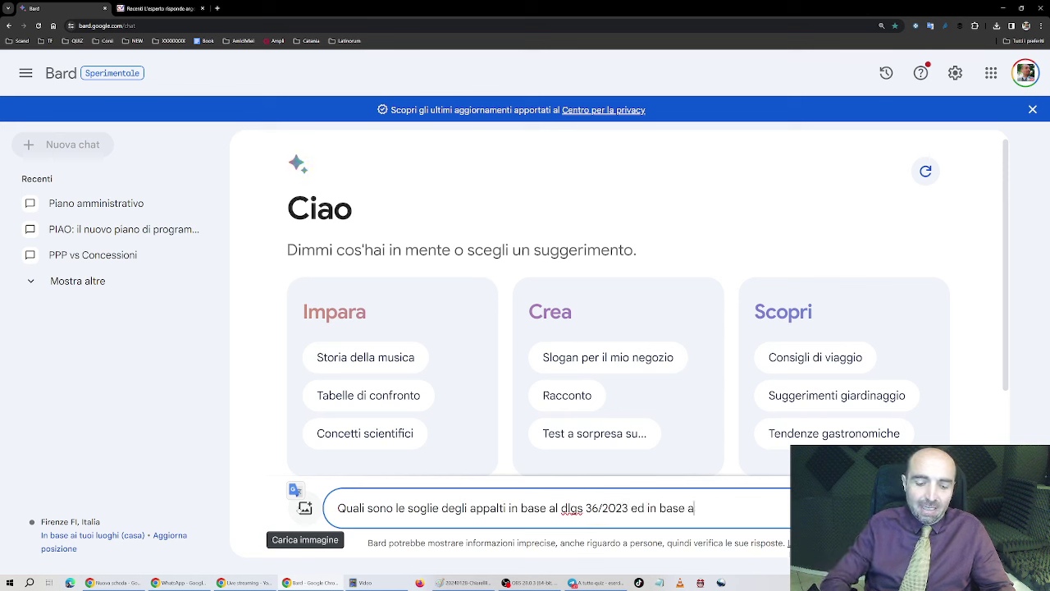
pyautogui.write('l dlgs 50/')
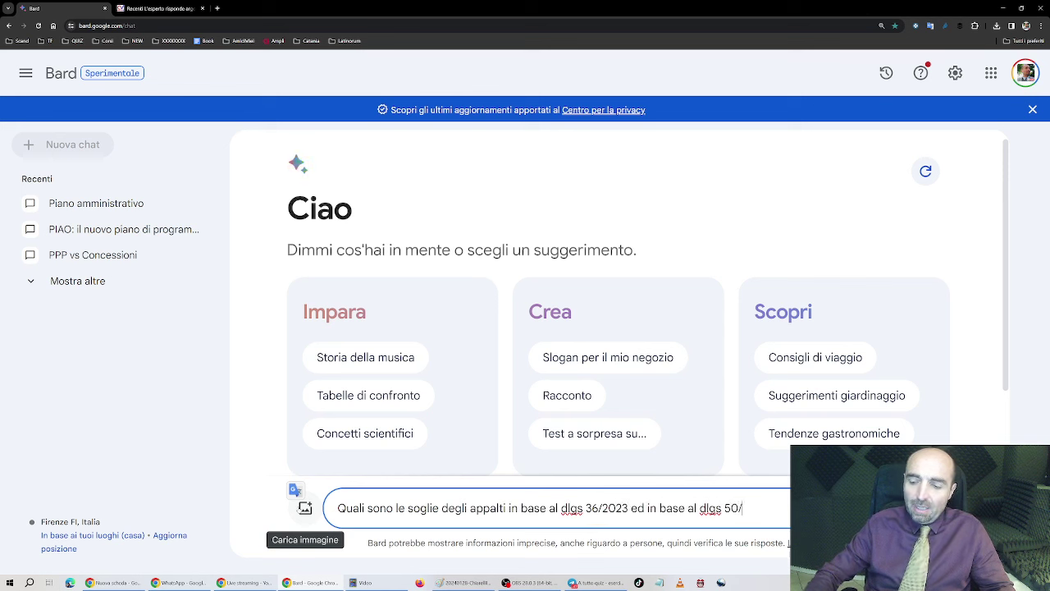
pyautogui.write('2016')
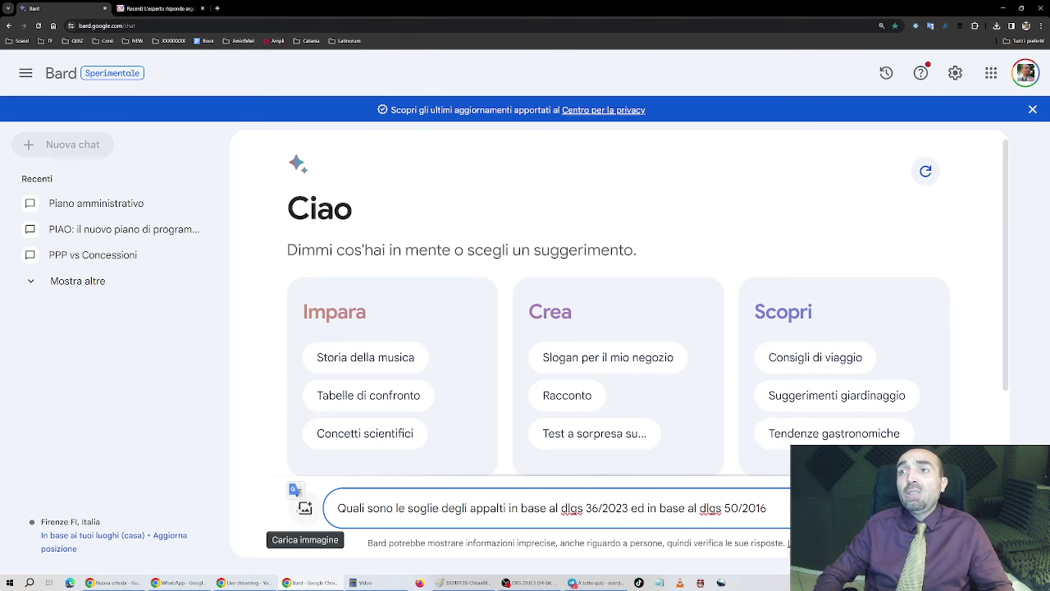
pyautogui.press('Return')
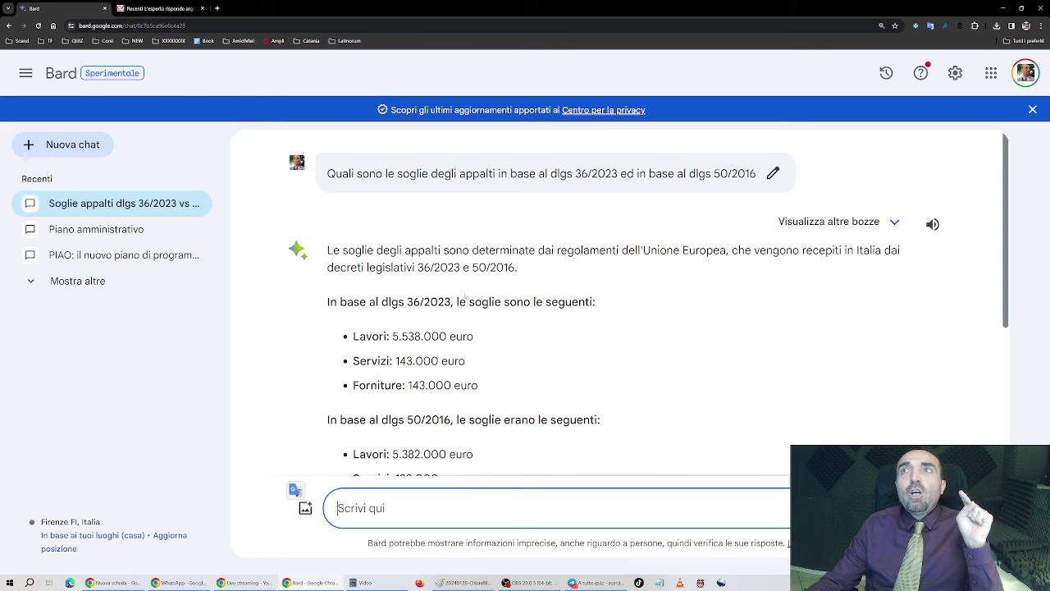
# Step: Read through the thresholds answer and ask the follow-up question "Quali sono invece le soglie del sottosoglia?"
pyautogui.scroll(-1, 465, 297)
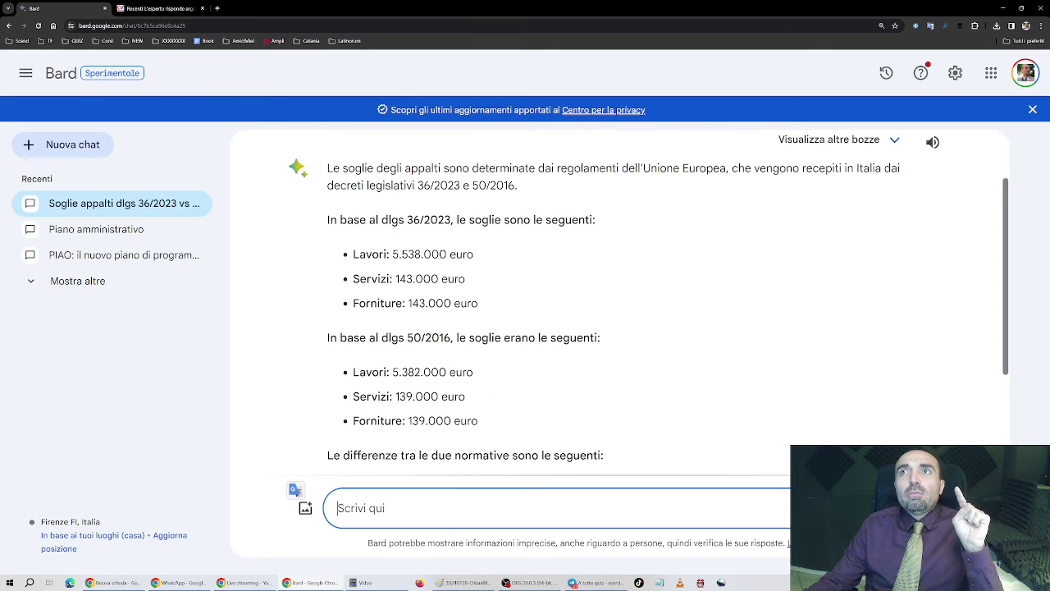
pyautogui.scroll(-1, 417, 276)
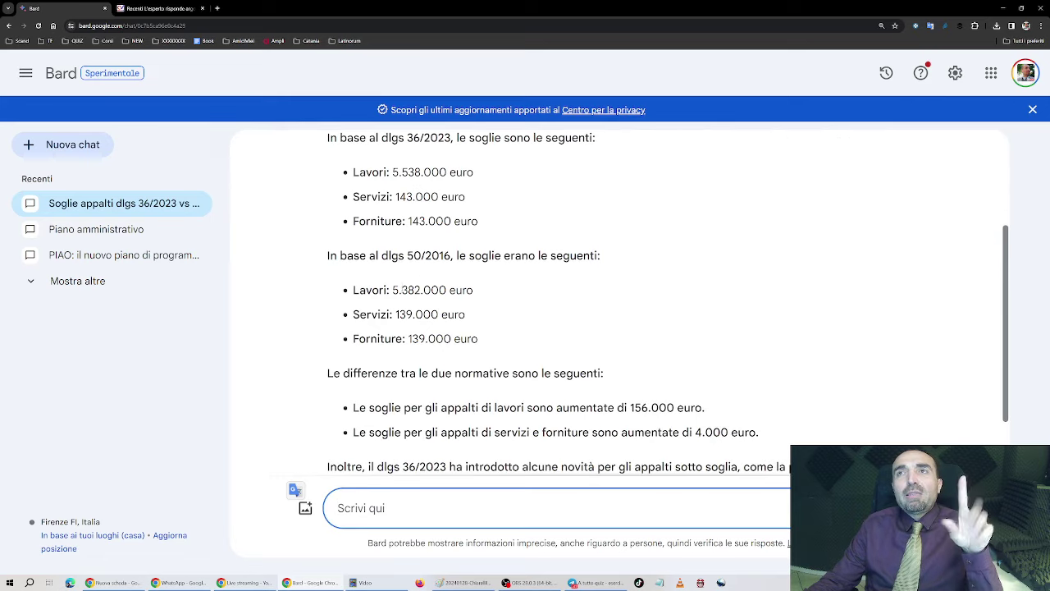
pyautogui.scroll(-1, 402, 289)
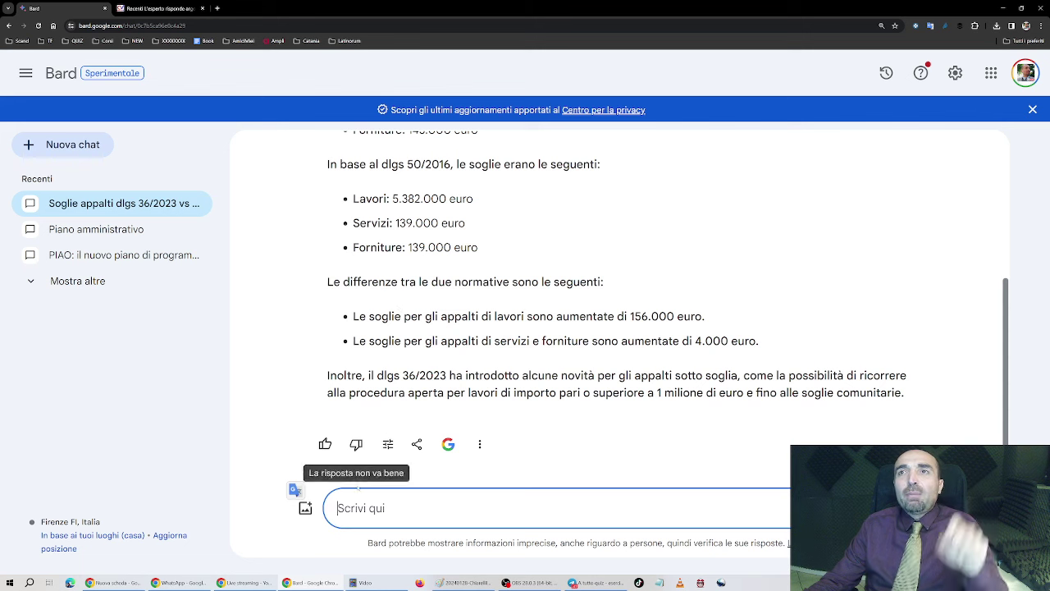
pyautogui.write('Quali s')
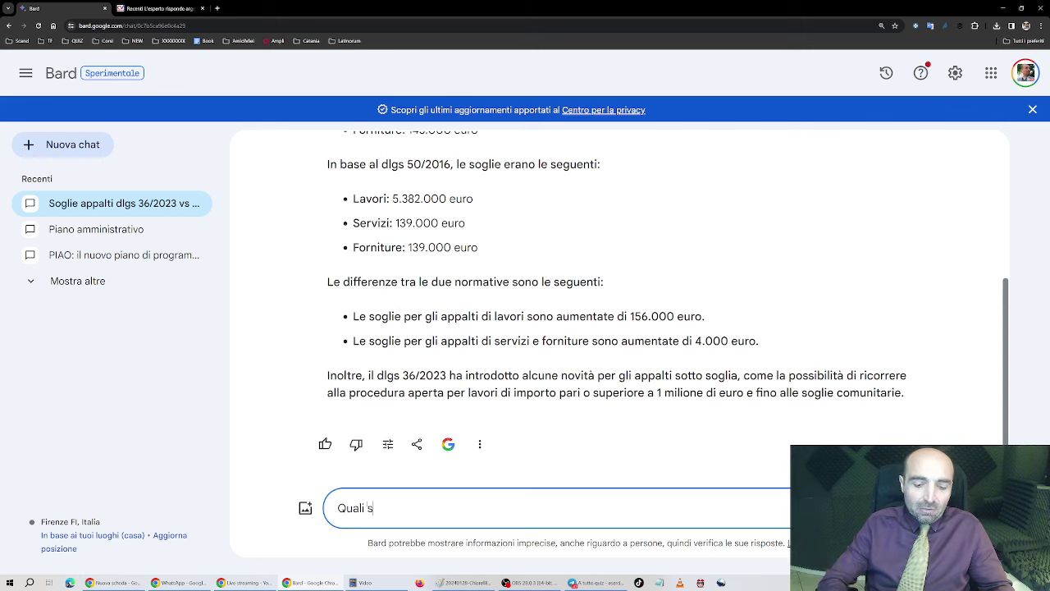
pyautogui.write('ono invece le s')
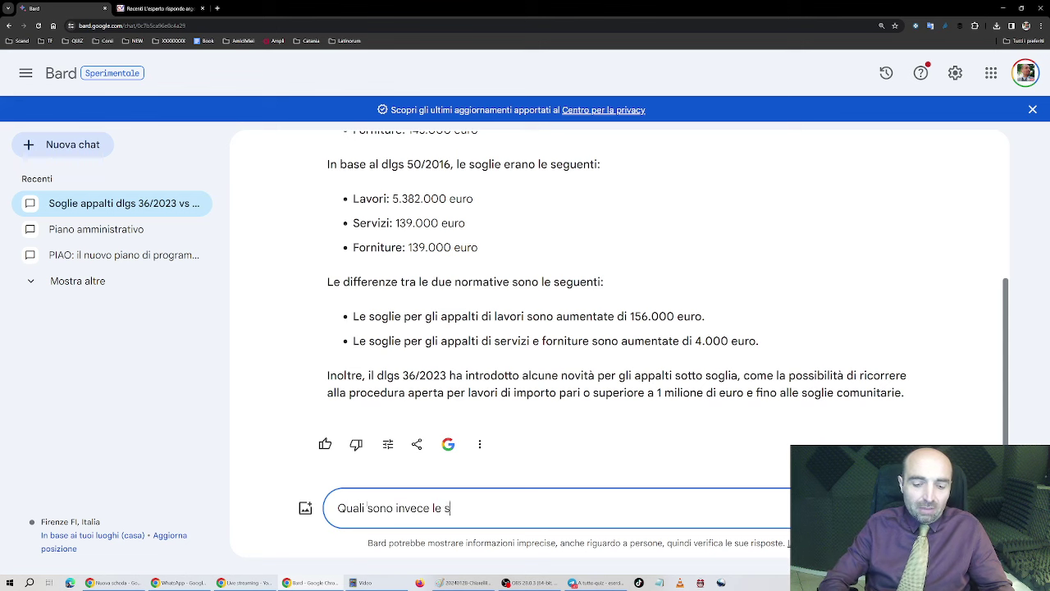
pyautogui.write('oglie del sott')
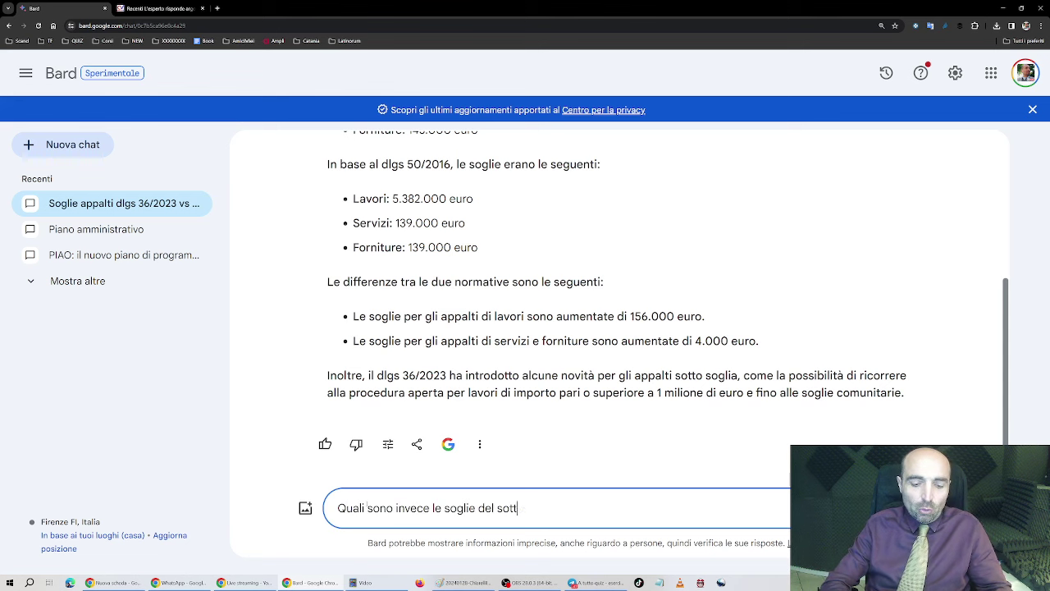
pyautogui.write('osoglia?')
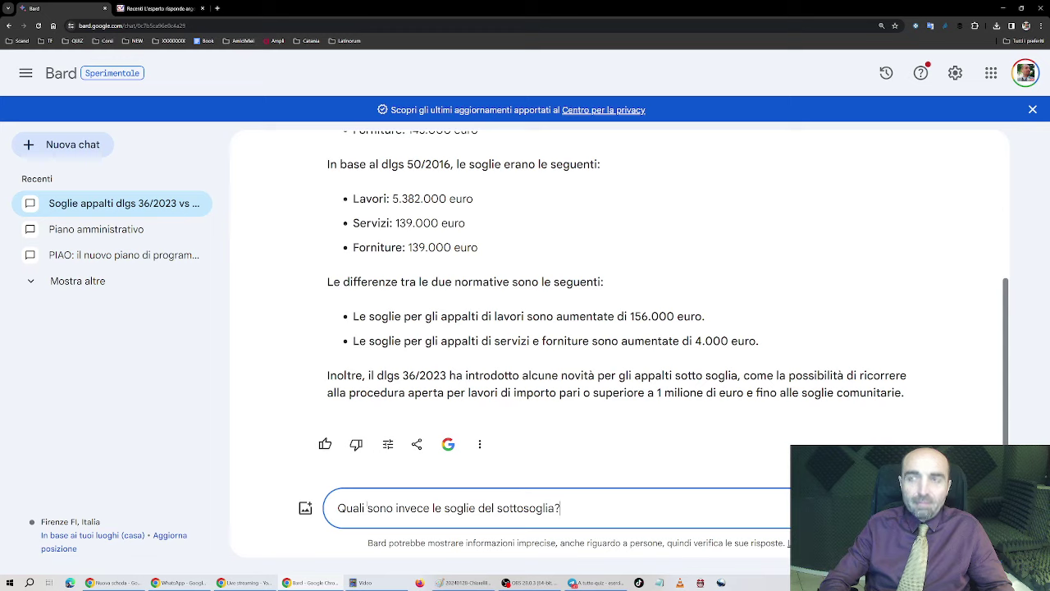
pyautogui.press('Return')
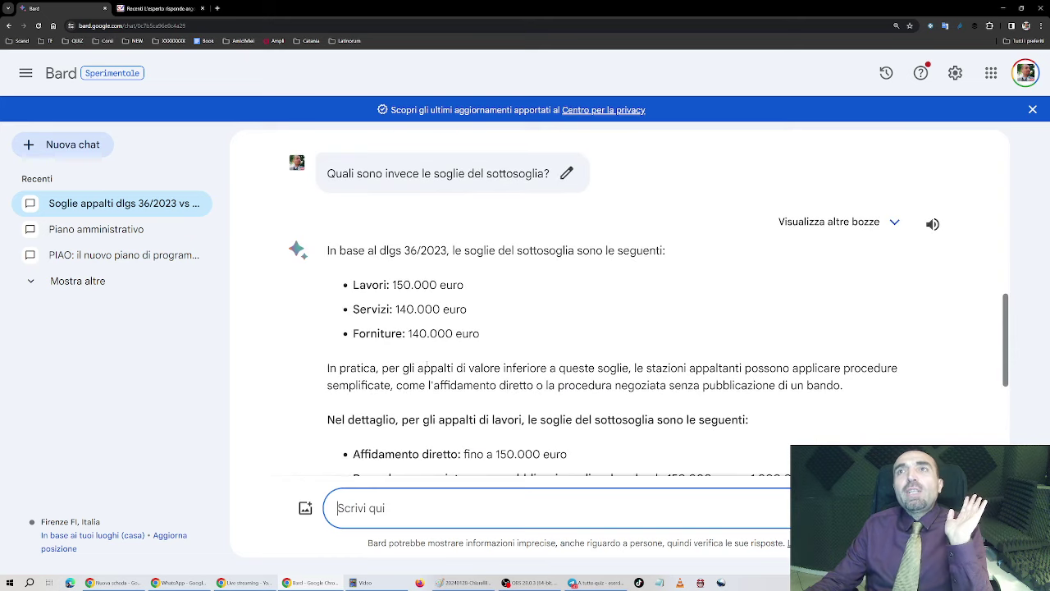
# Step: Read through the sottosoglia answer, rate it as good and submit the feedback reason "Risposta esatta"
pyautogui.scroll(-1, 427, 365)
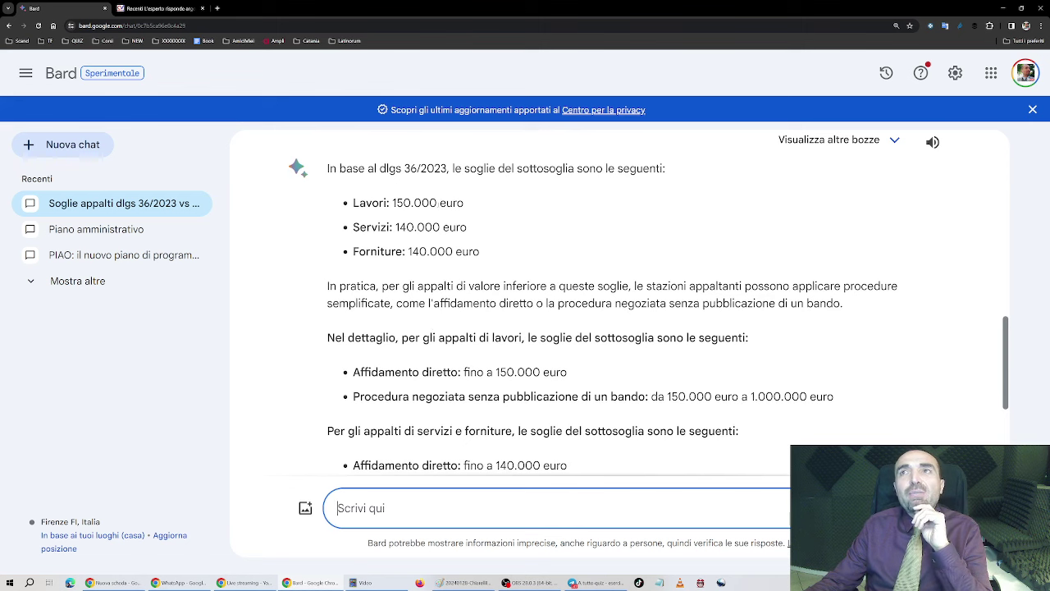
pyautogui.scroll(-2, 648, 304)
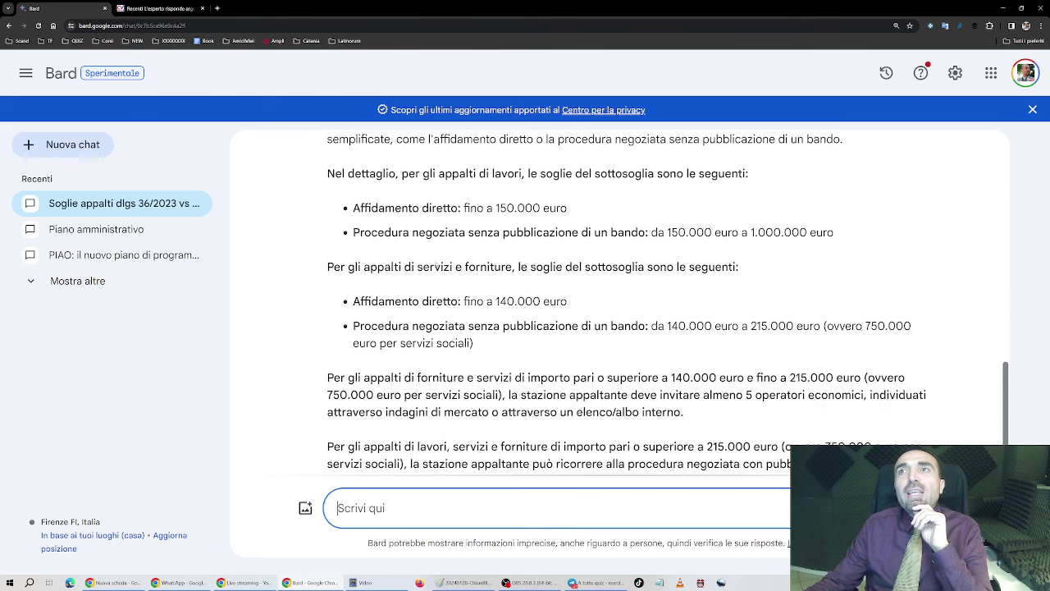
pyautogui.scroll(-1, 435, 265)
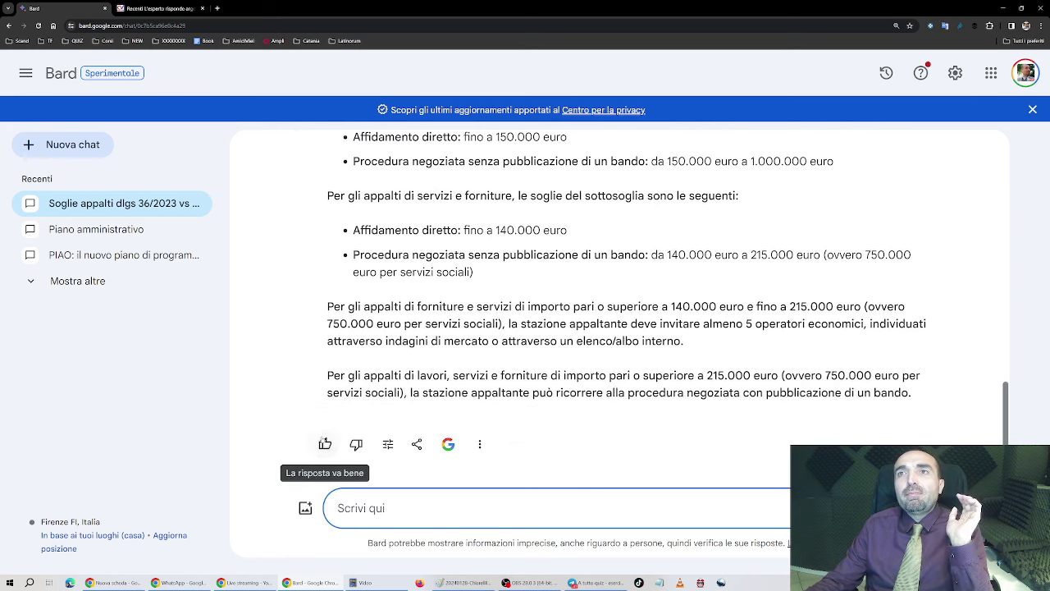
pyautogui.click(325, 444)
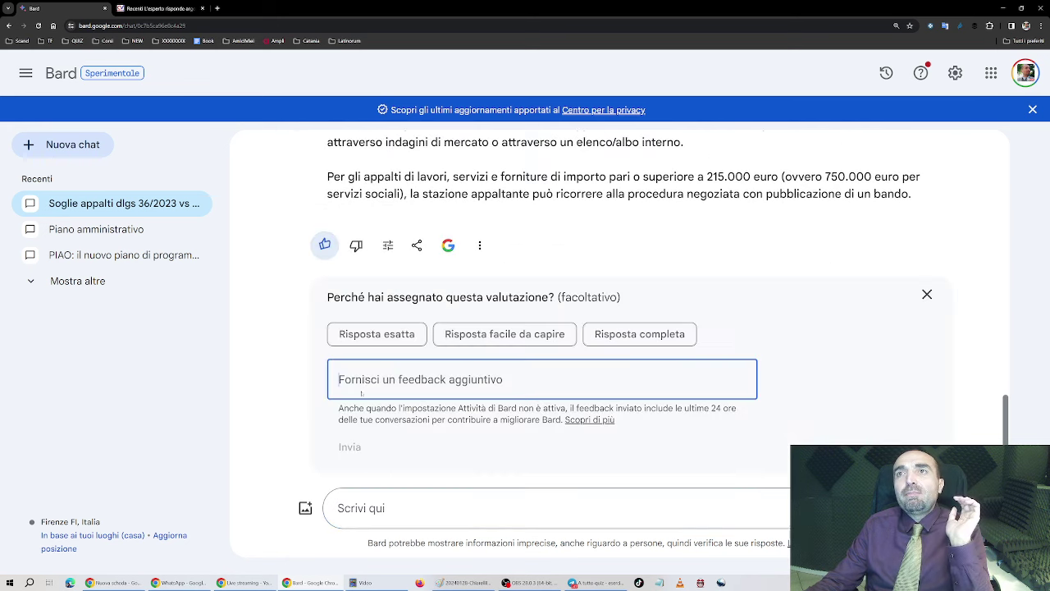
pyautogui.click(377, 334)
pyautogui.click(349, 446)
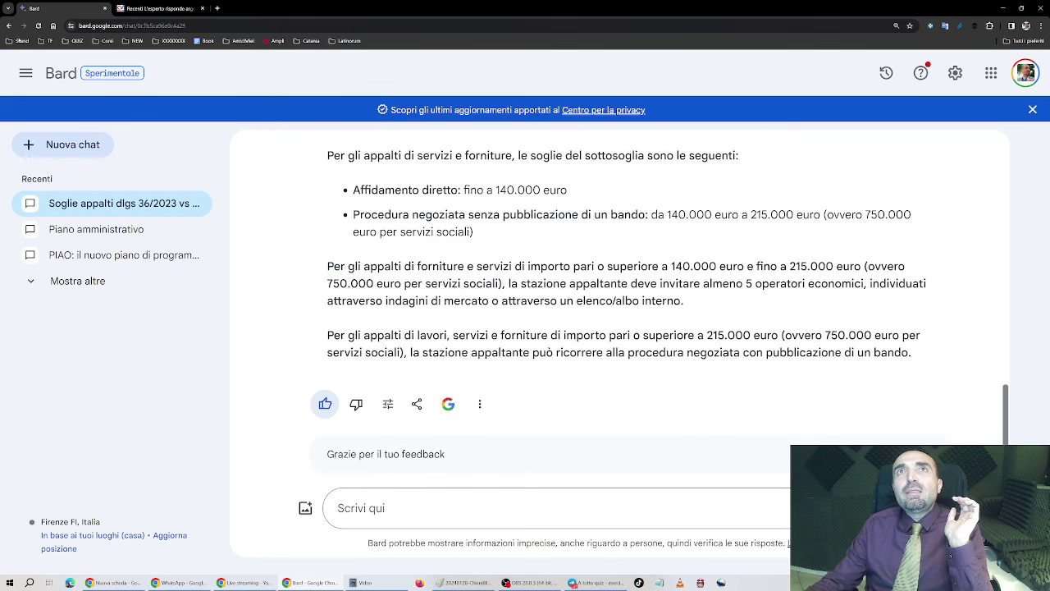
# Step: Return to the "Piano amministrativo" chat and submit a positive rating of its PIAO answer with the reason "Risposta esatta"
pyautogui.click(9, 25)
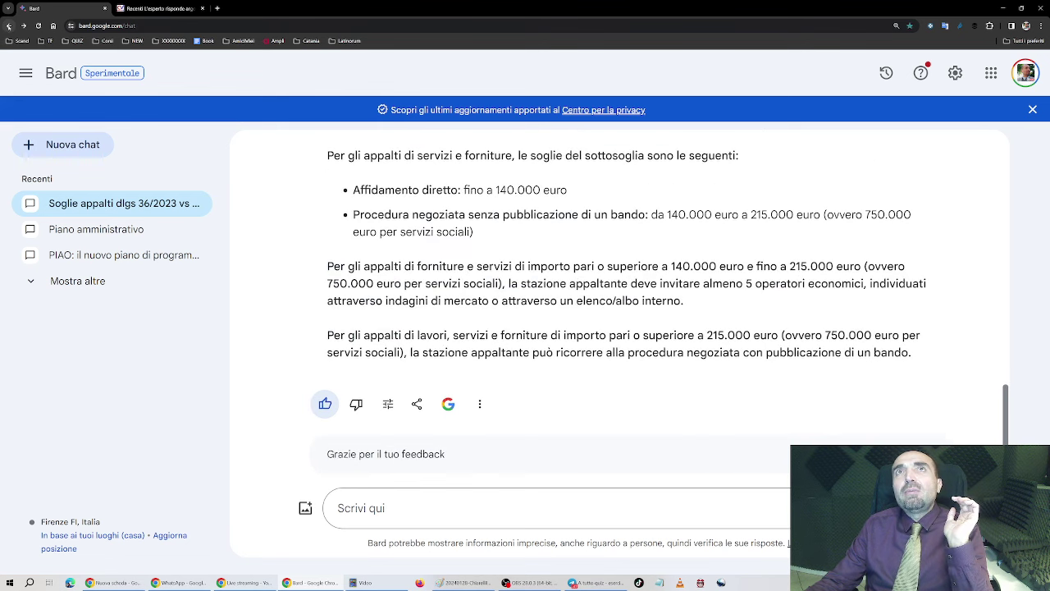
pyautogui.click(9, 26)
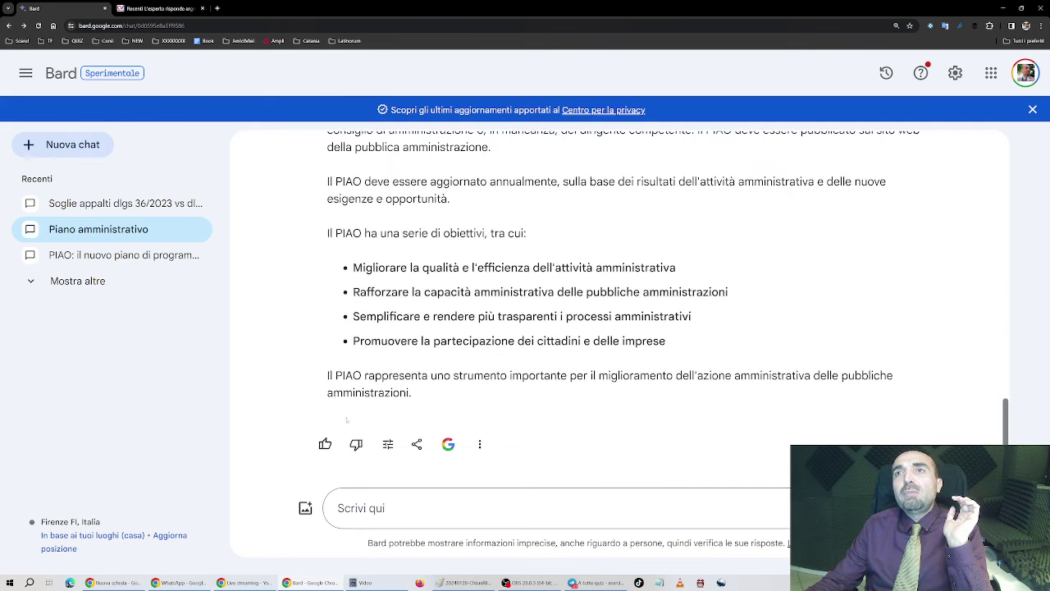
pyautogui.click(325, 444)
pyautogui.click(351, 338)
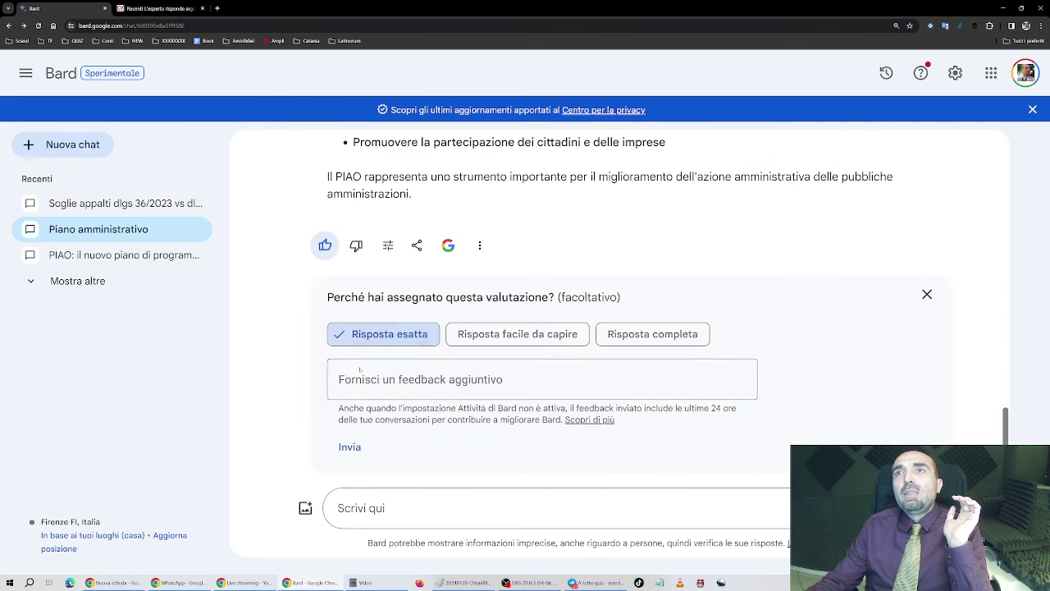
pyautogui.click(361, 448)
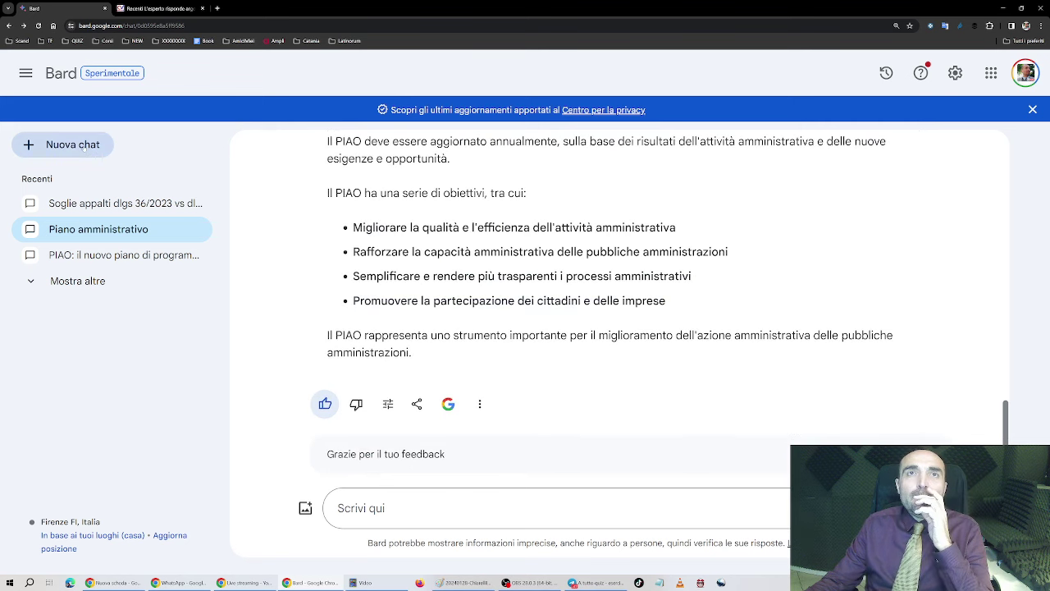
# Step: Start a new chat and ask "Chi è l'autore del tecnicale?"
pyautogui.click(72, 145)
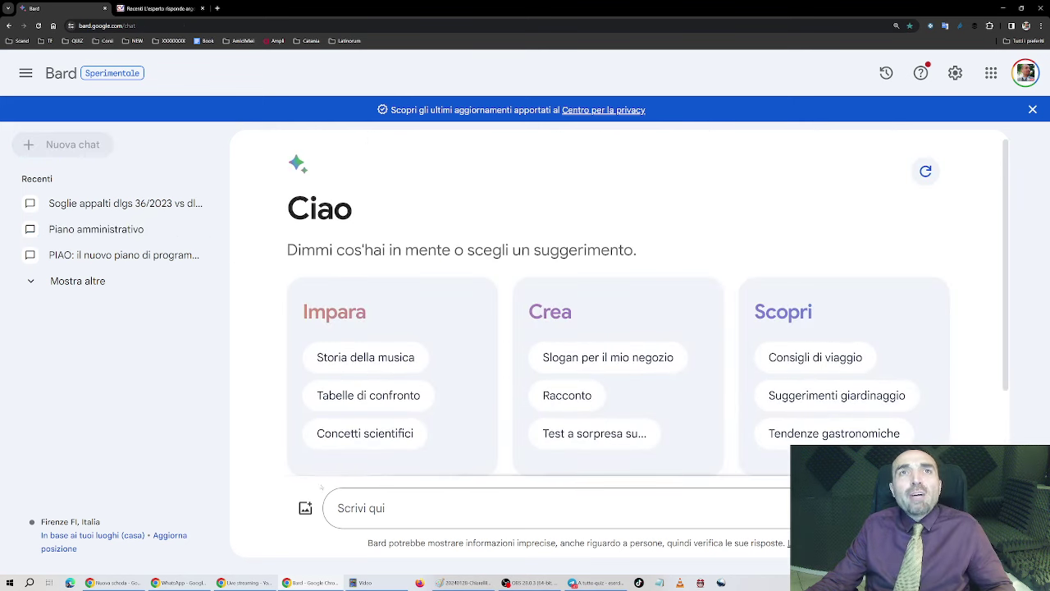
pyautogui.click(365, 508)
pyautogui.write('Chi ')
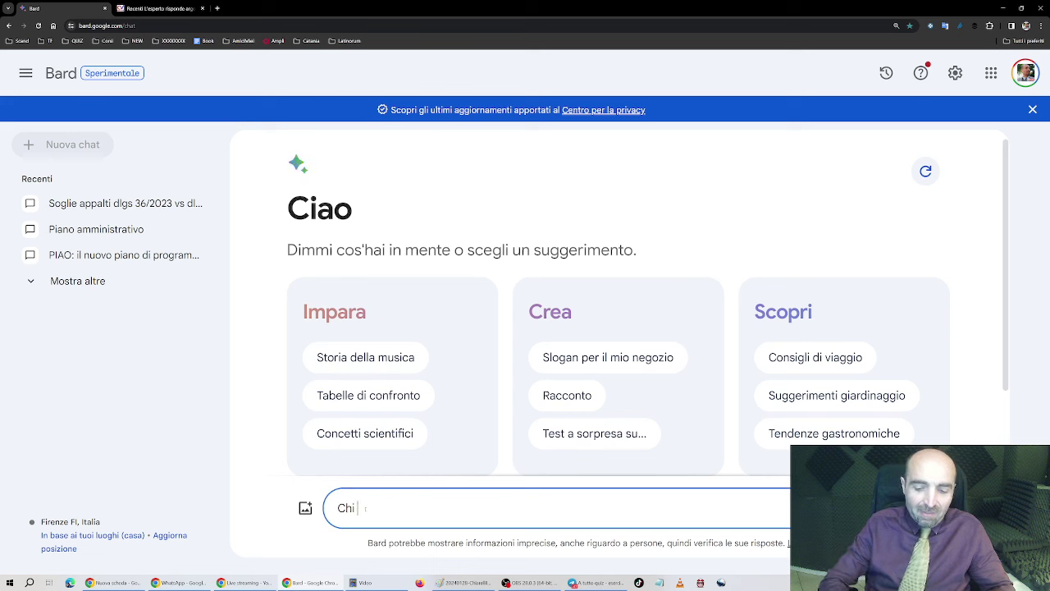
pyautogui.write("è l'autore del")
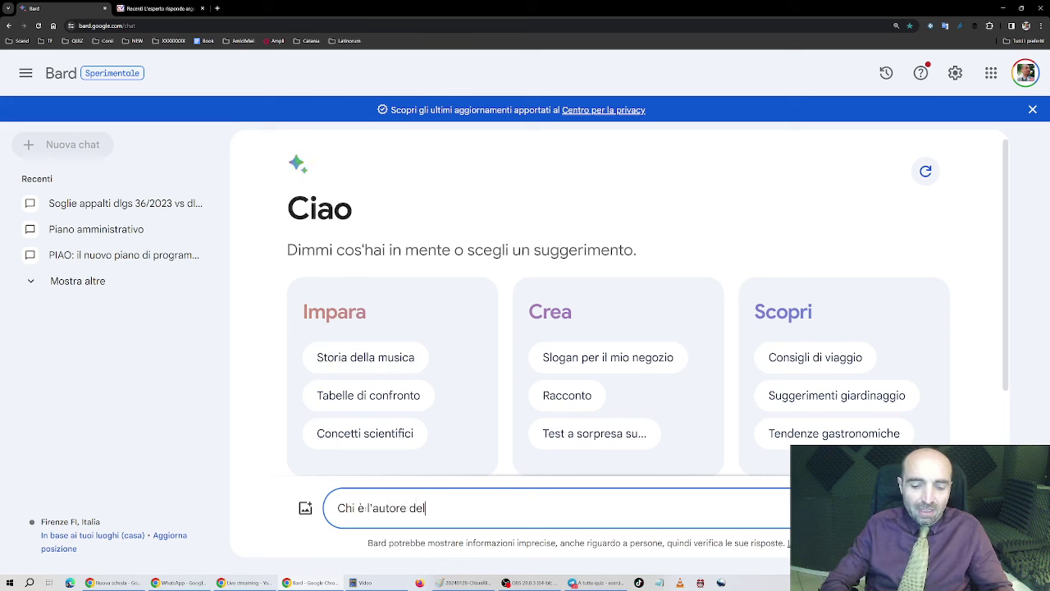
pyautogui.write(' tecnicale?')
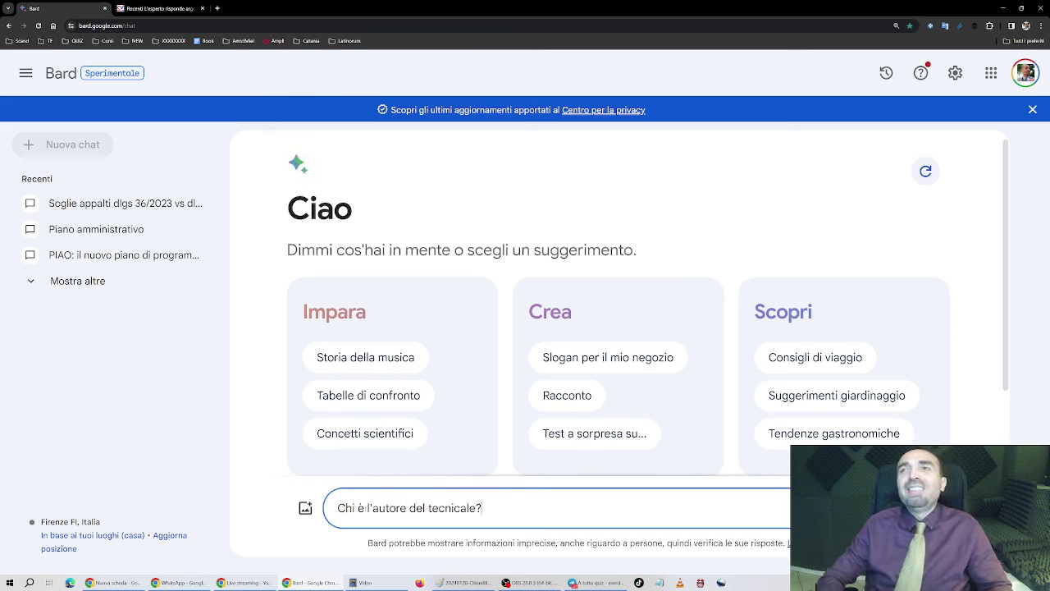
pyautogui.press('Return')
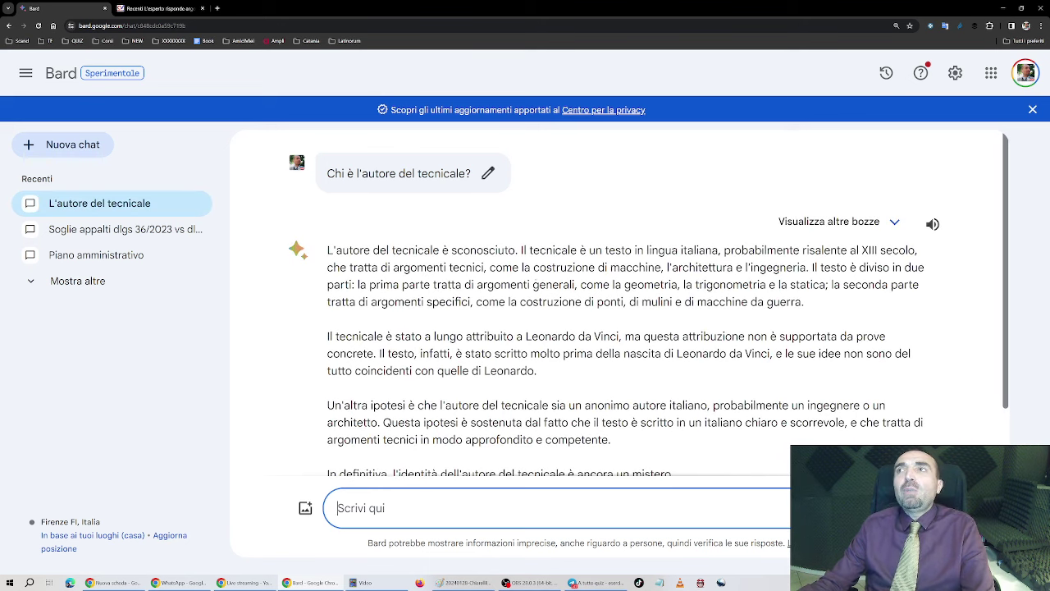
# Step: Send the follow-up "No, puoi parlarmi del moderno tecnicale di", completed with the author's first name and a question mark
pyautogui.scroll(-1, 487, 299)
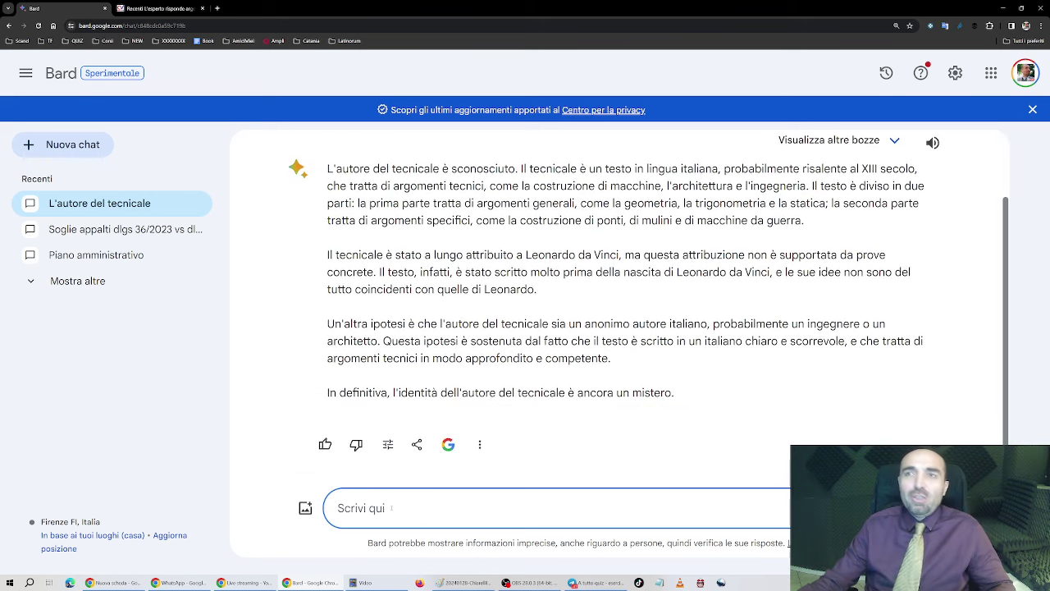
pyautogui.write('No, p')
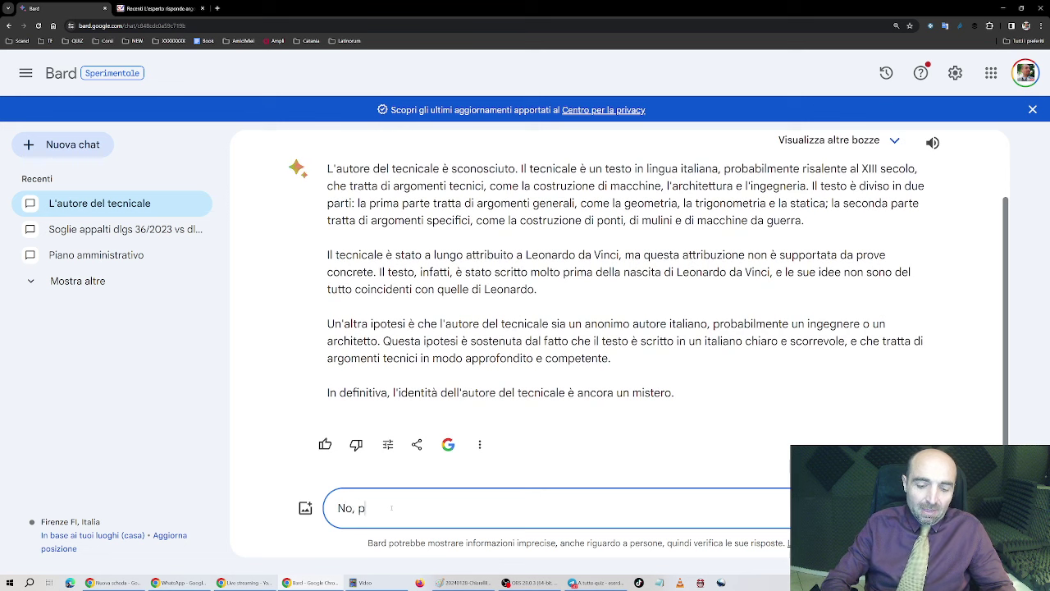
pyautogui.write('uoi parlarmi')
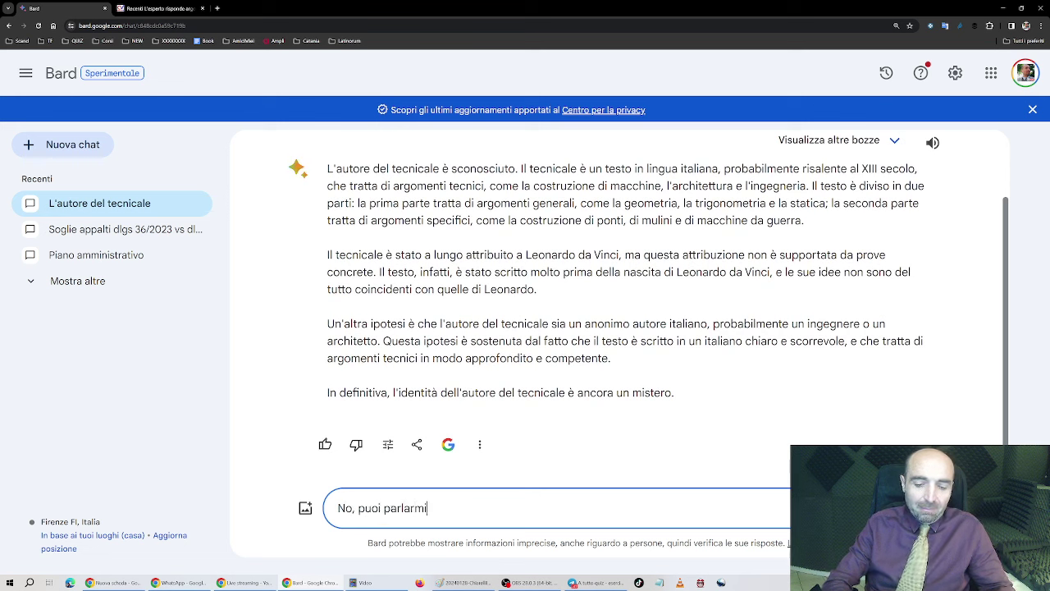
pyautogui.write(' del moderno t')
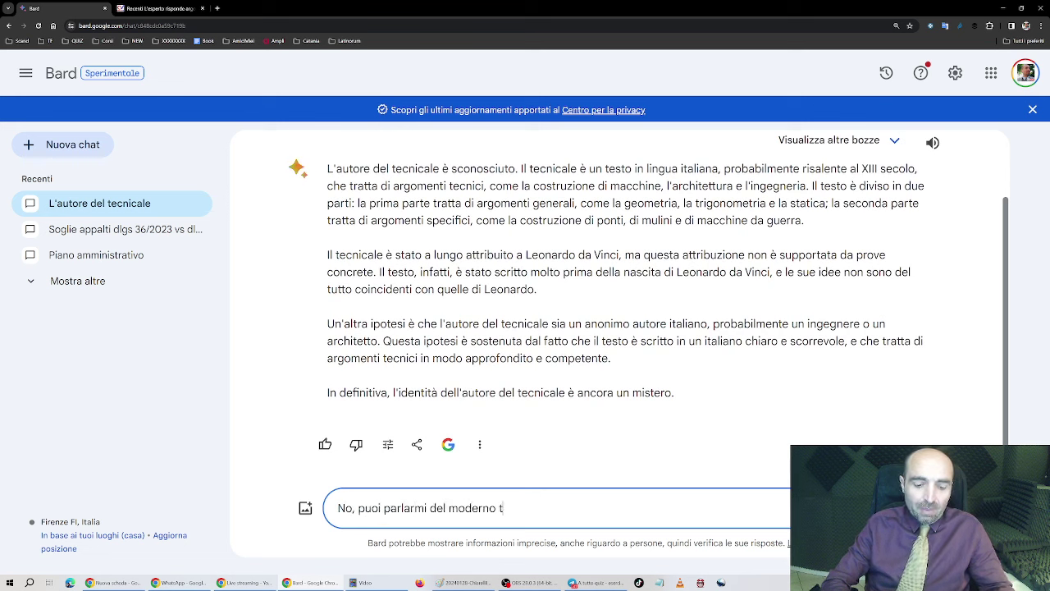
pyautogui.write('ecnicale di')
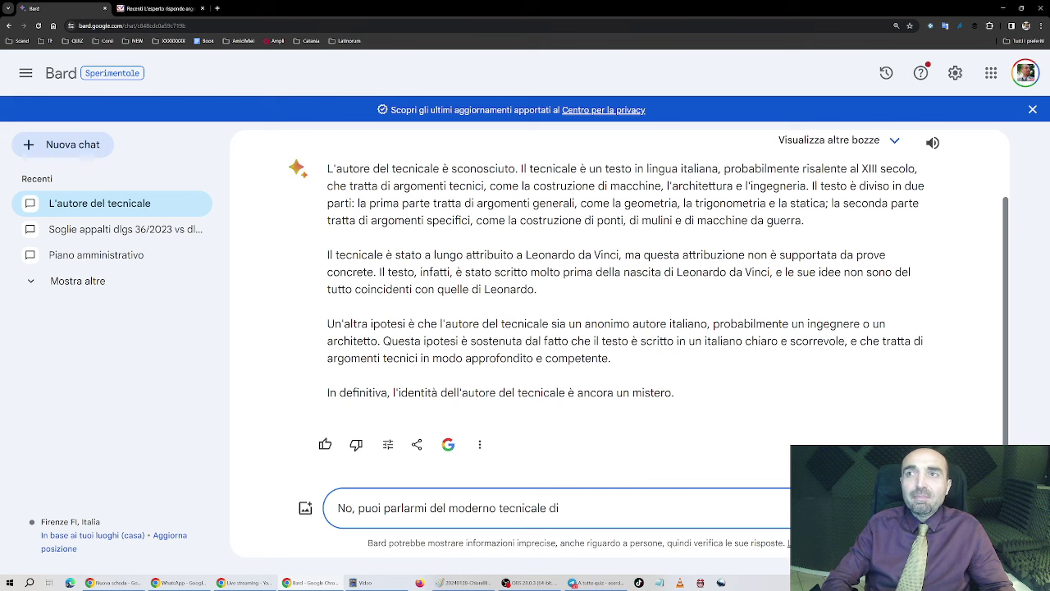
pyautogui.write(' alessandro')
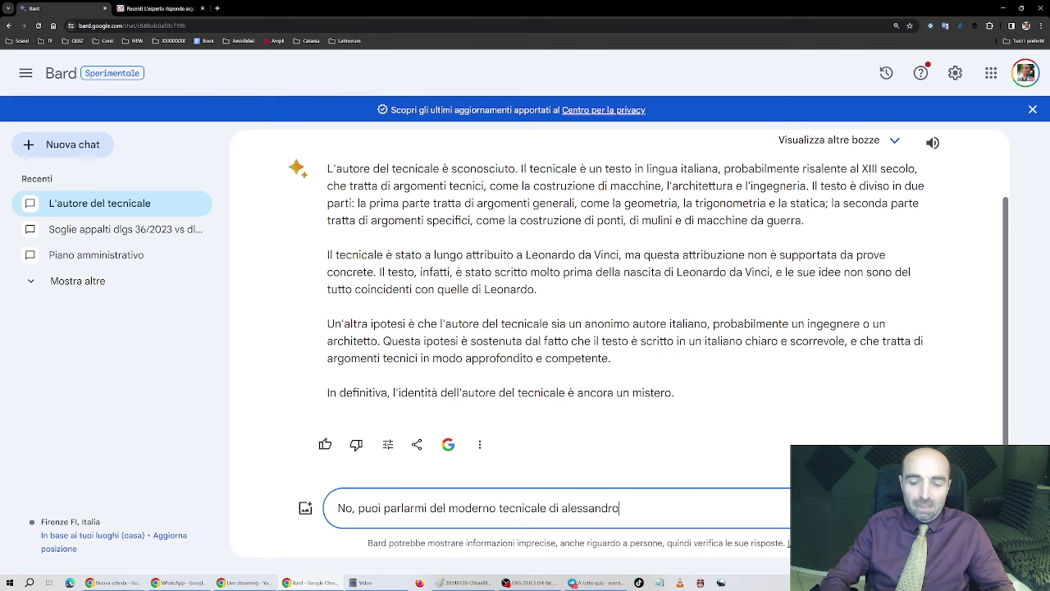
pyautogui.write('?')
pyautogui.press('Return')
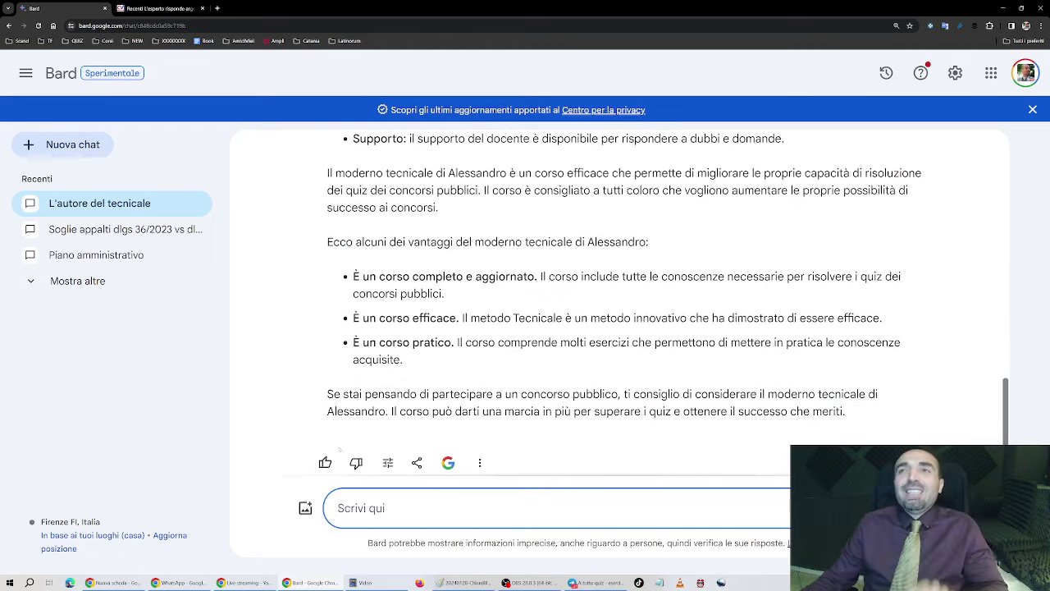
# Step: Submit a positive rating of the answer about the modern tecnicale with the reason "Risposta esatta"
pyautogui.click(325, 462)
pyautogui.click(382, 334)
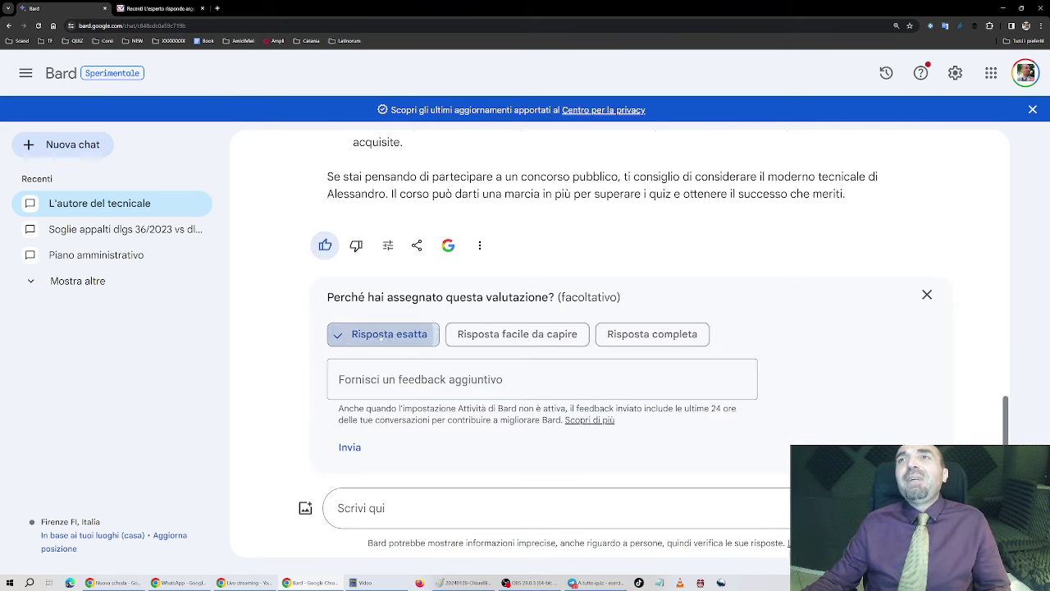
pyautogui.click(349, 447)
# Step: Try twice to create a public link sharing only this prompt and answer, closing the sharing dialog each time
pyautogui.click(417, 404)
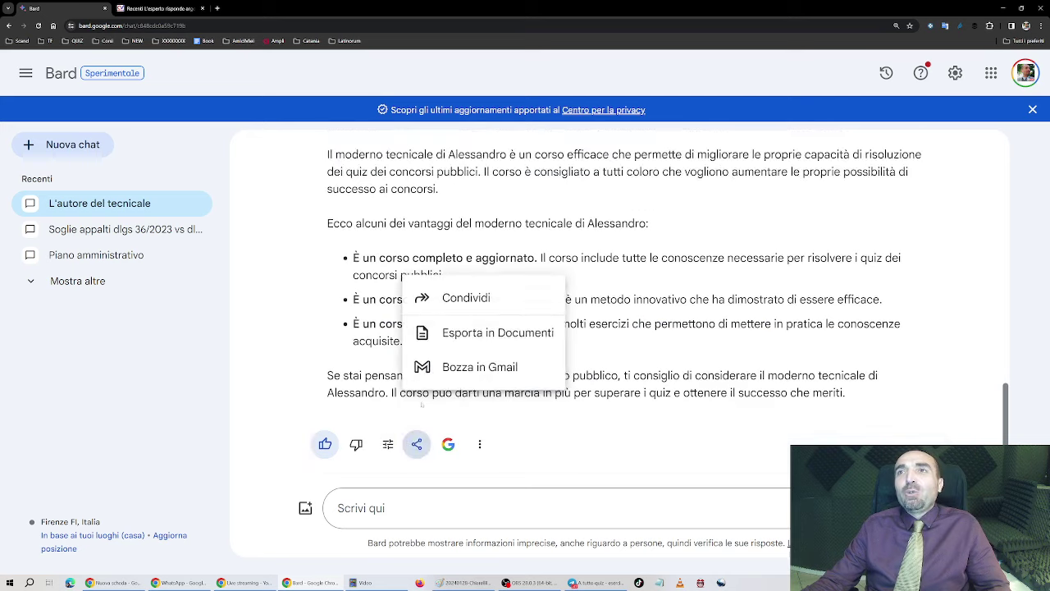
pyautogui.click(467, 297)
pyautogui.click(604, 341)
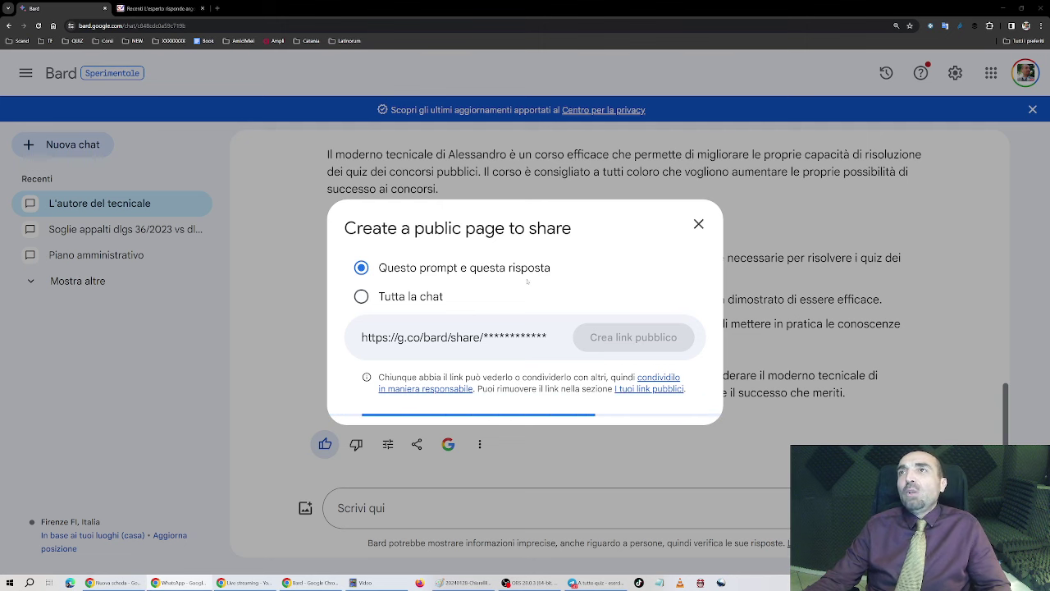
pyautogui.click(699, 230)
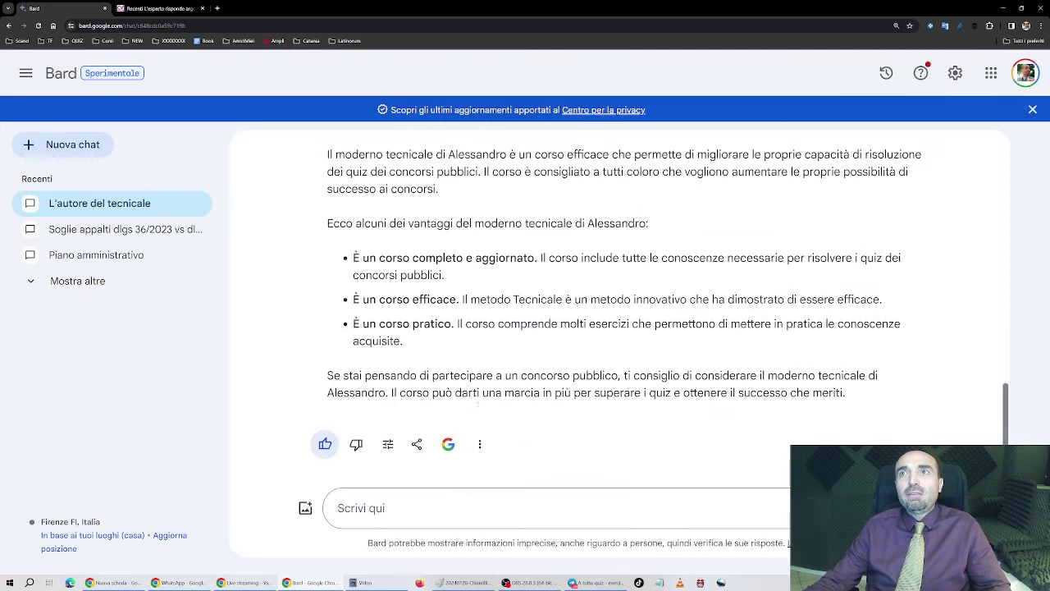
pyautogui.click(417, 443)
pyautogui.click(466, 337)
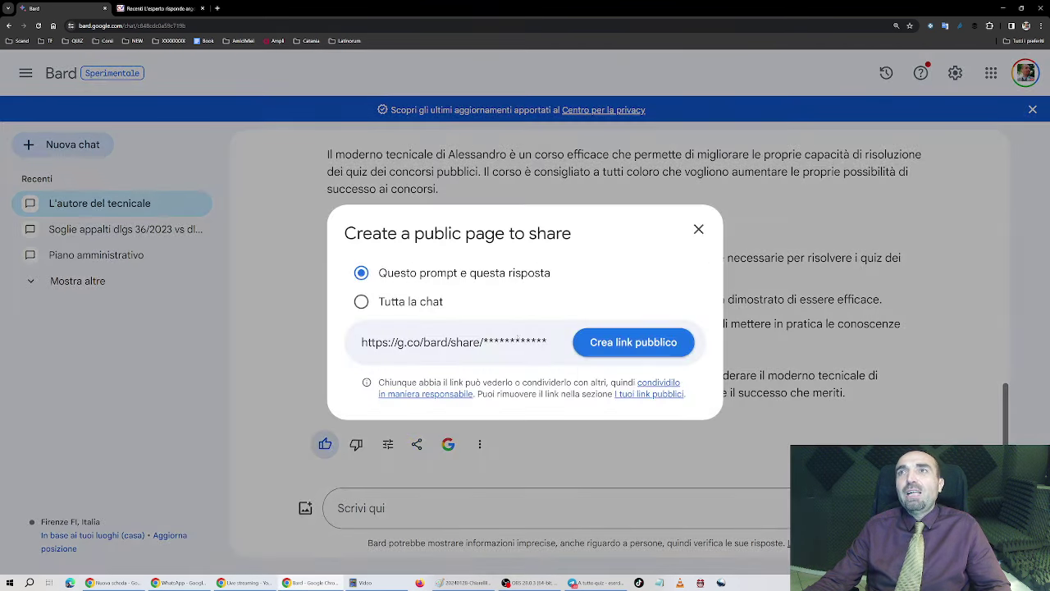
pyautogui.click(600, 346)
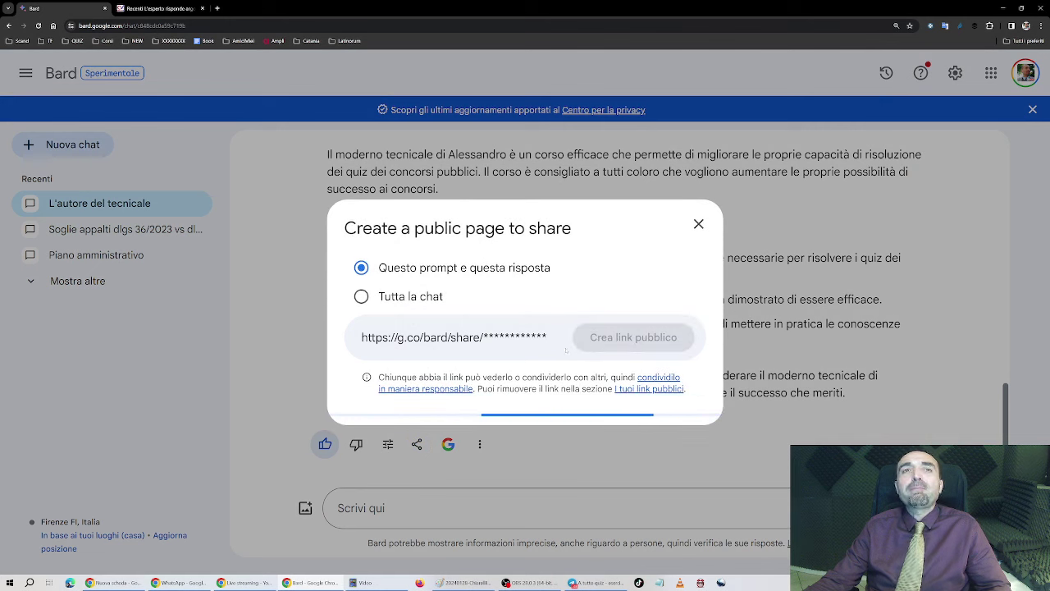
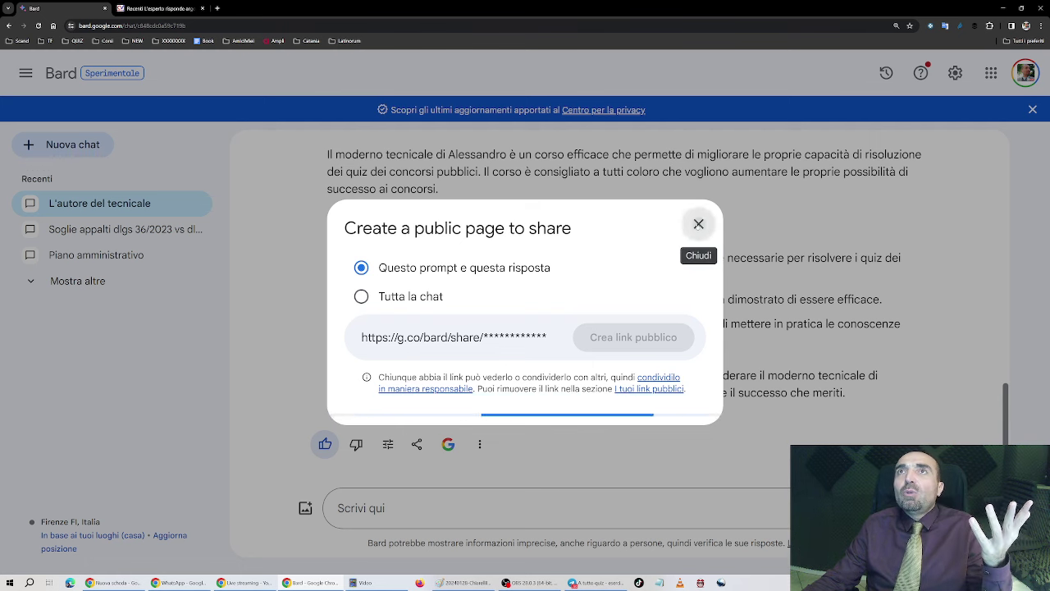
pyautogui.click(698, 224)
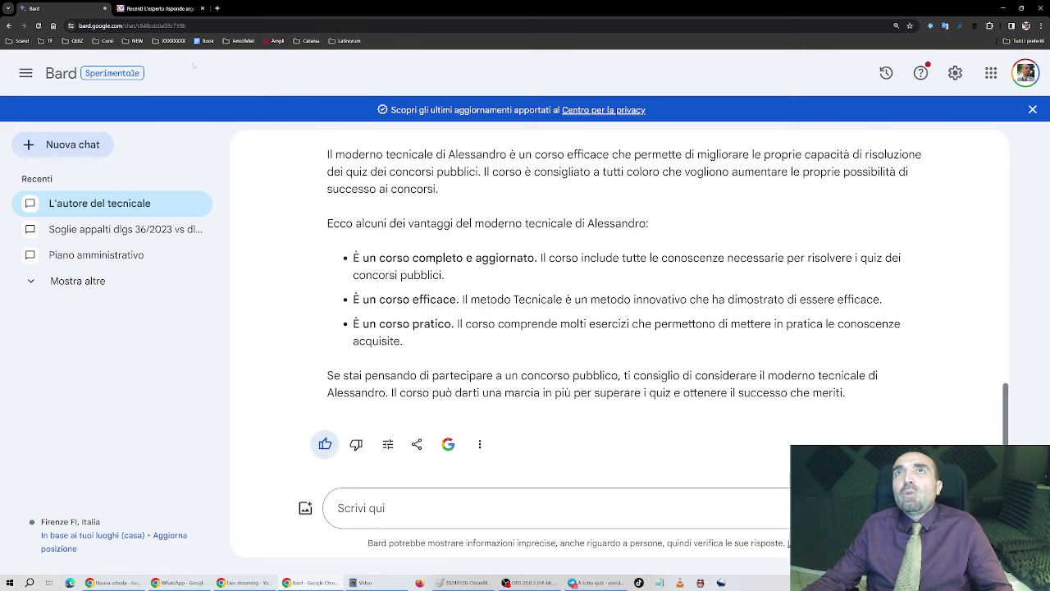
# Step: Retry the public link for this prompt and answer, switch the scope to "Tutta la chat", and close the dialog
pyautogui.click(417, 443)
pyautogui.click(454, 337)
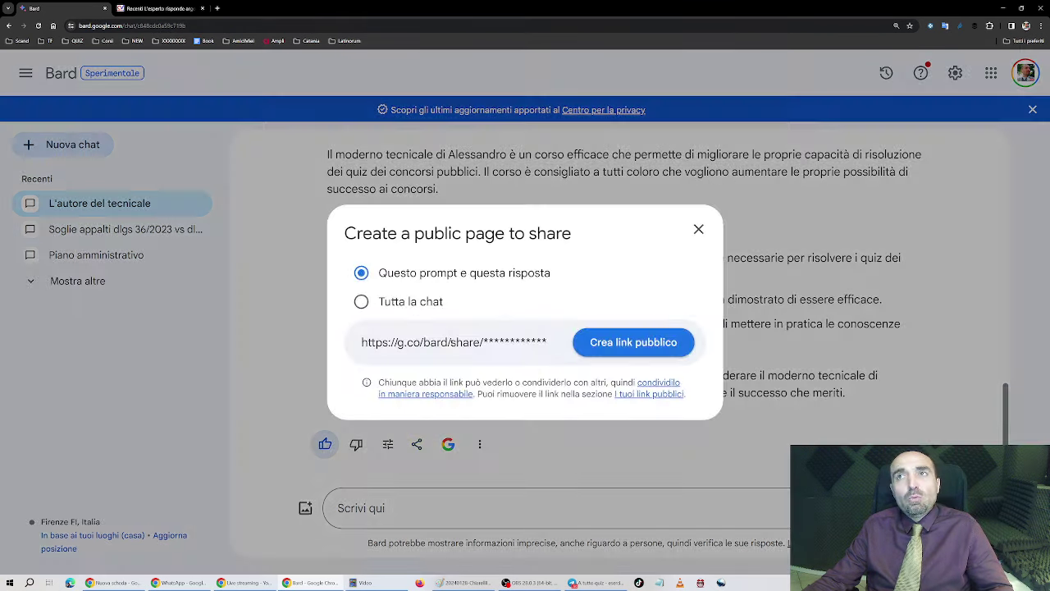
pyautogui.click(619, 345)
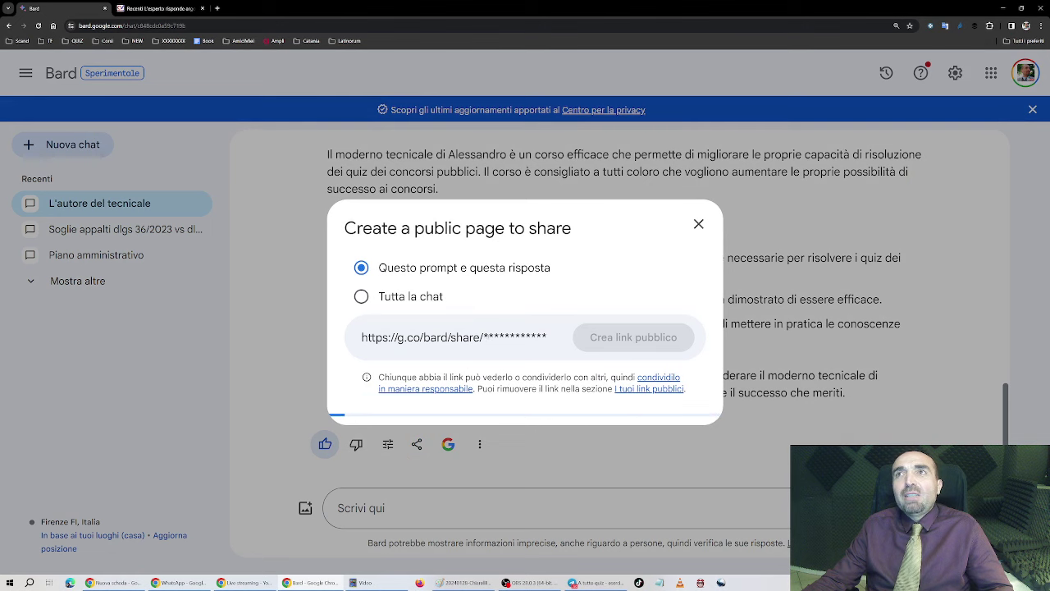
pyautogui.click(361, 296)
pyautogui.click(698, 223)
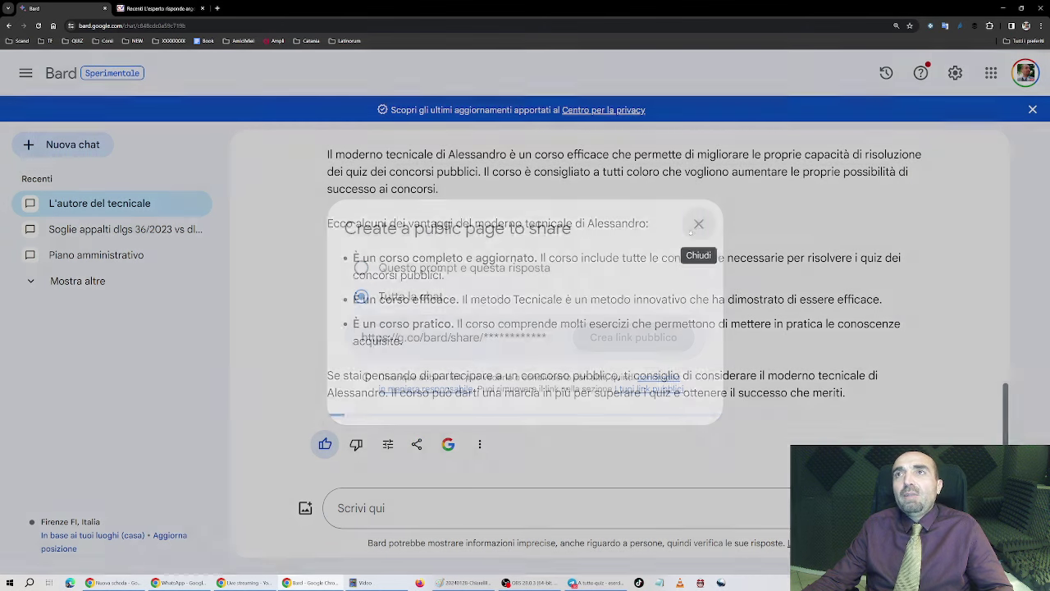
# Step: Create a public link for the whole chat ("Tutta la chat"), copy it, and close the sharing dialog
pyautogui.click(417, 444)
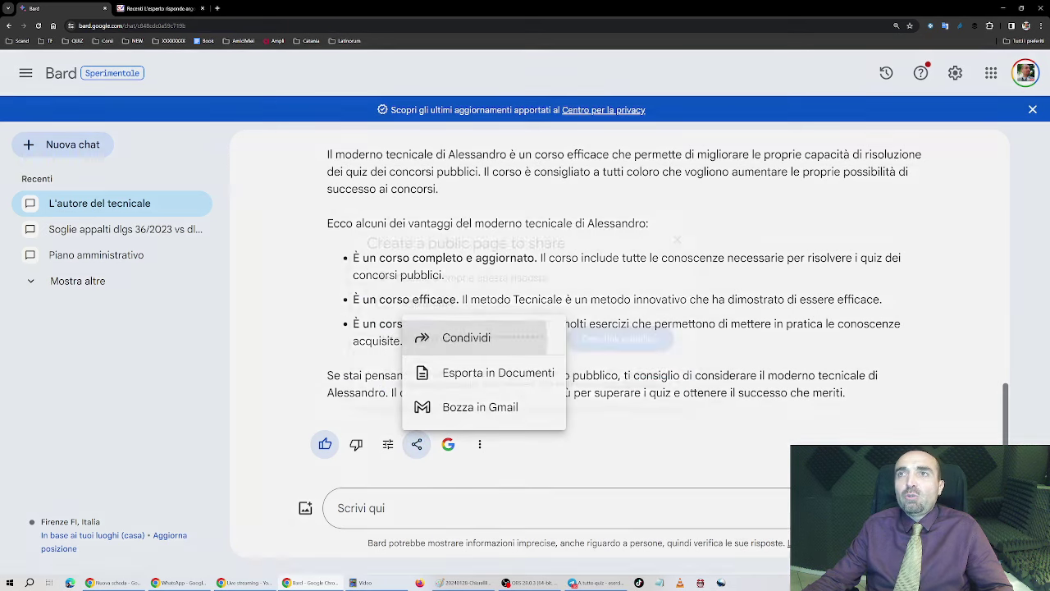
pyautogui.click(420, 338)
pyautogui.click(360, 301)
pyautogui.click(628, 352)
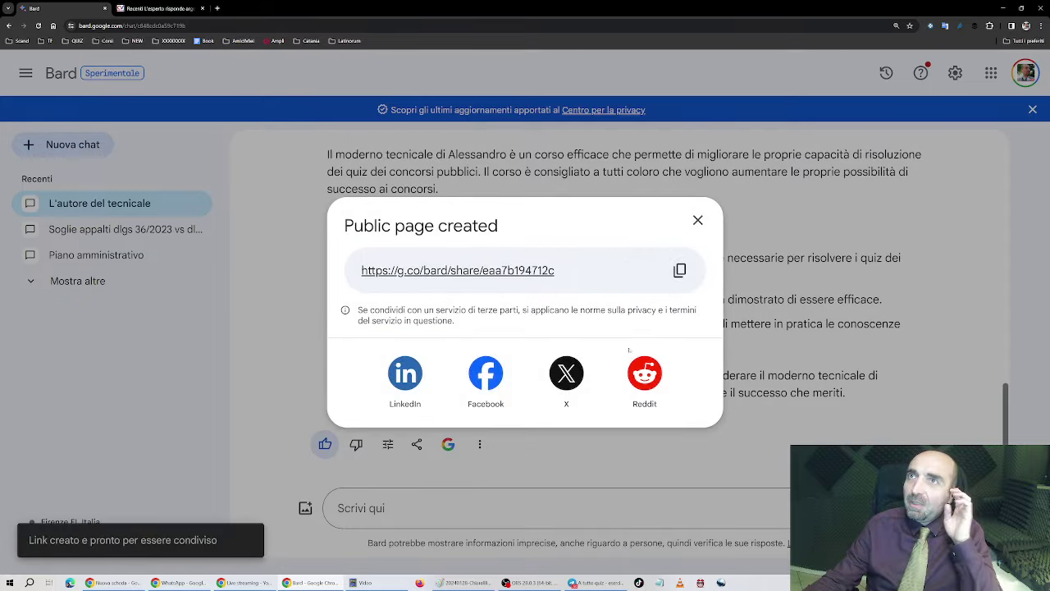
pyautogui.click(679, 270)
pyautogui.click(697, 220)
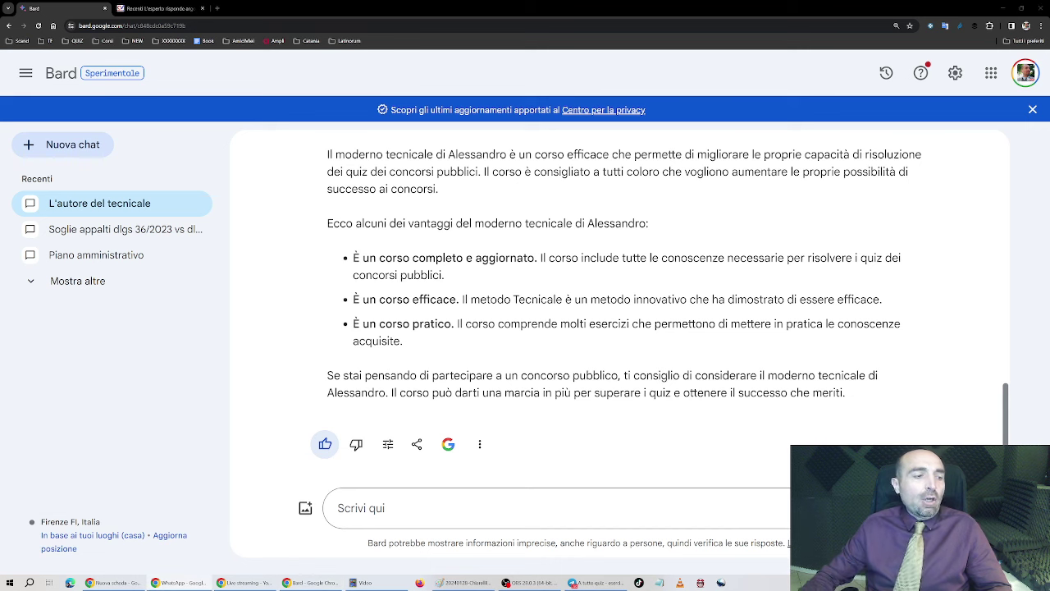
# Step: Start a new chat and ask "Mi dici le caratteristiche della scia nella legge 241?"
pyautogui.click(73, 145)
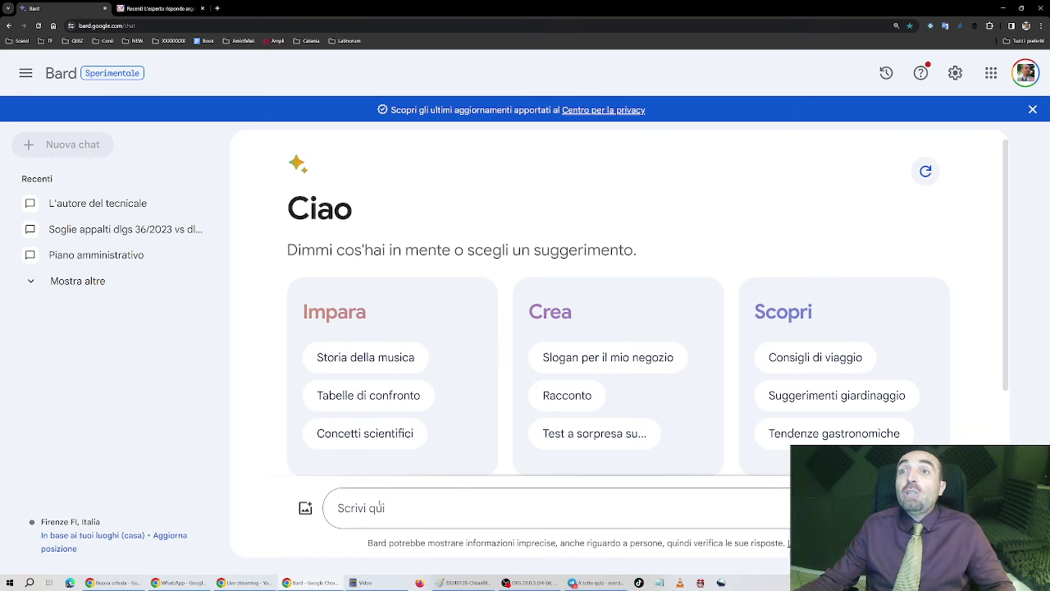
pyautogui.click(346, 509)
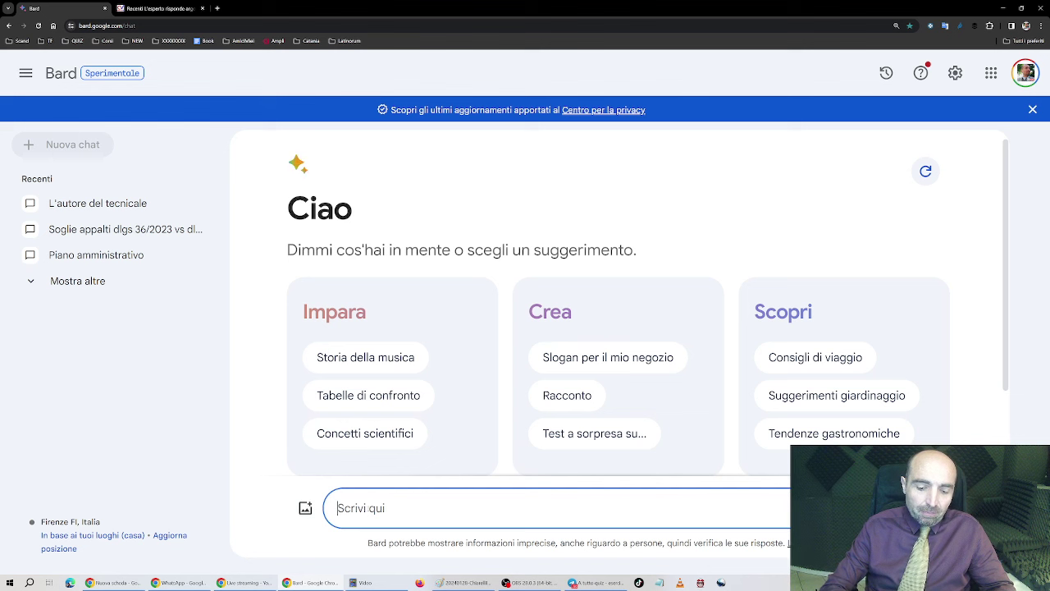
pyautogui.write('Mi')
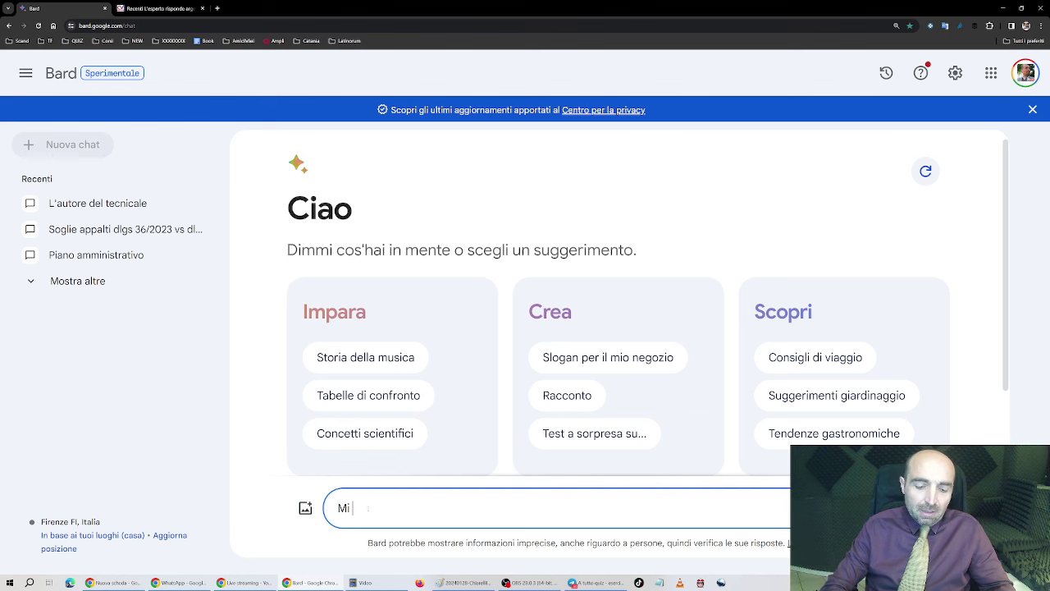
pyautogui.write(' dici le caratter')
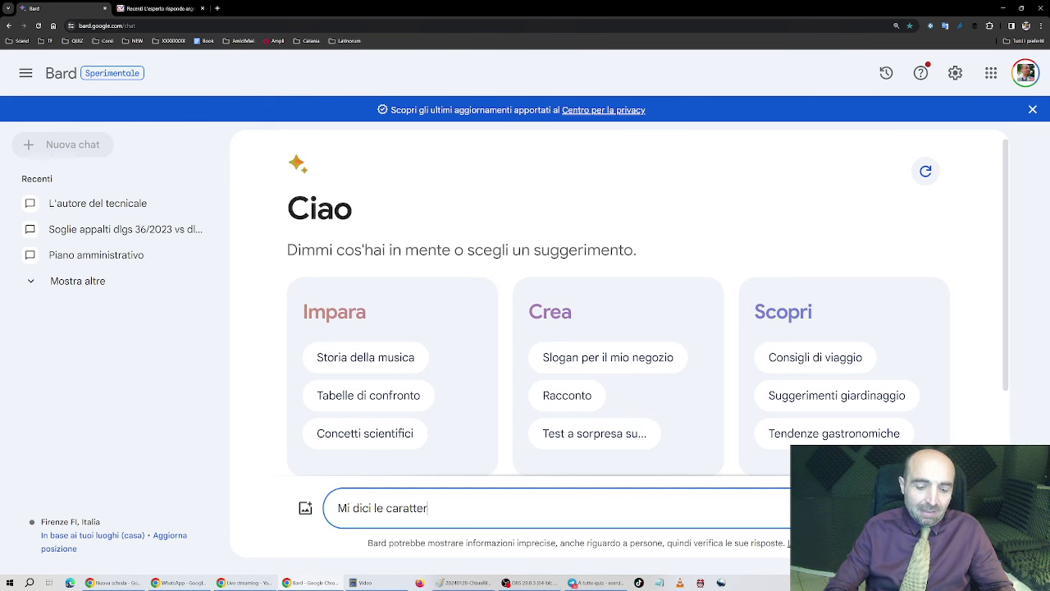
pyautogui.write('istiche della sci')
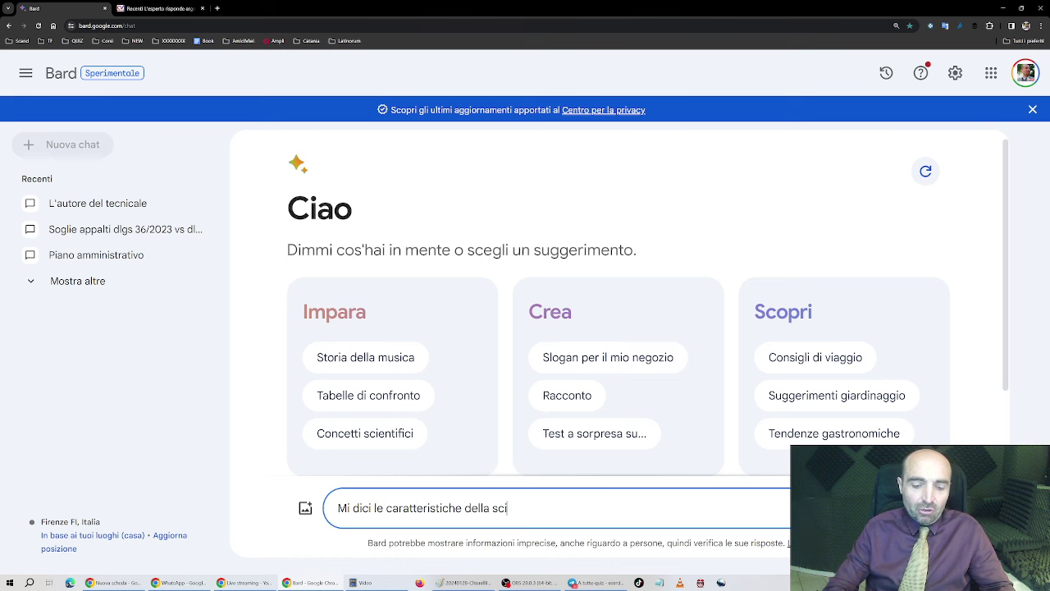
pyautogui.write('a nella legge 241?')
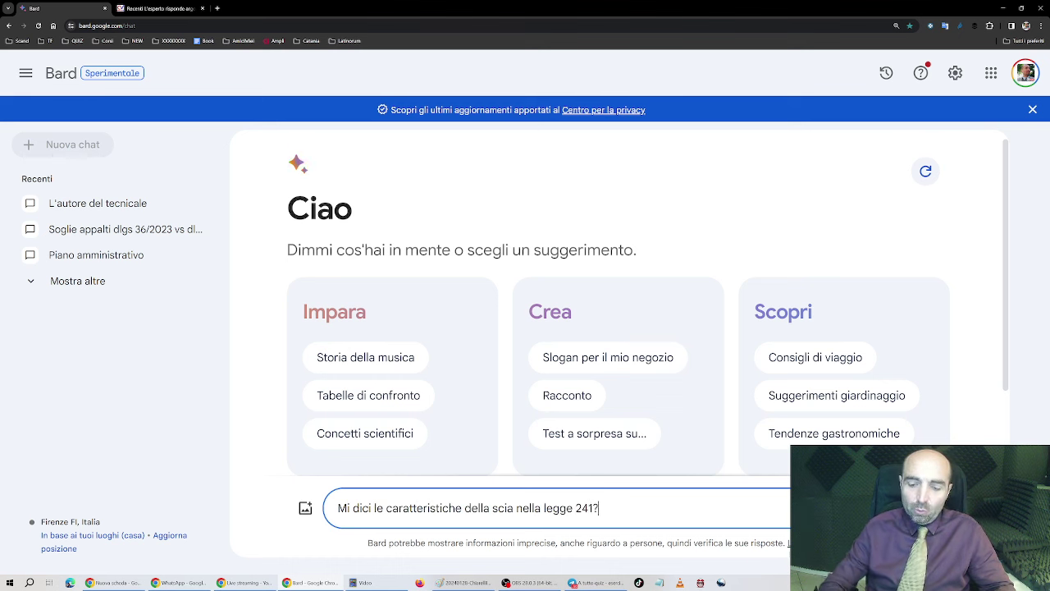
pyautogui.press('Return')
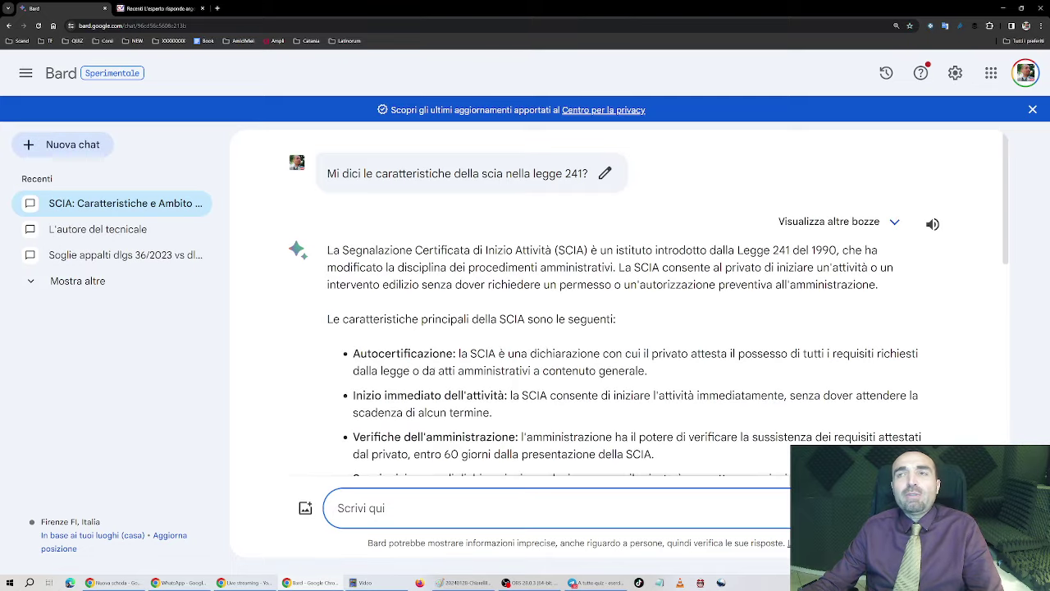
# Step: Skim the SCIA answer and ask in the same chat "Mi fai uno specchietto con le differenze fra responsabile del procedimento e rup?"
pyautogui.scroll(-5, 432, 367)
pyautogui.scroll(5, 433, 367)
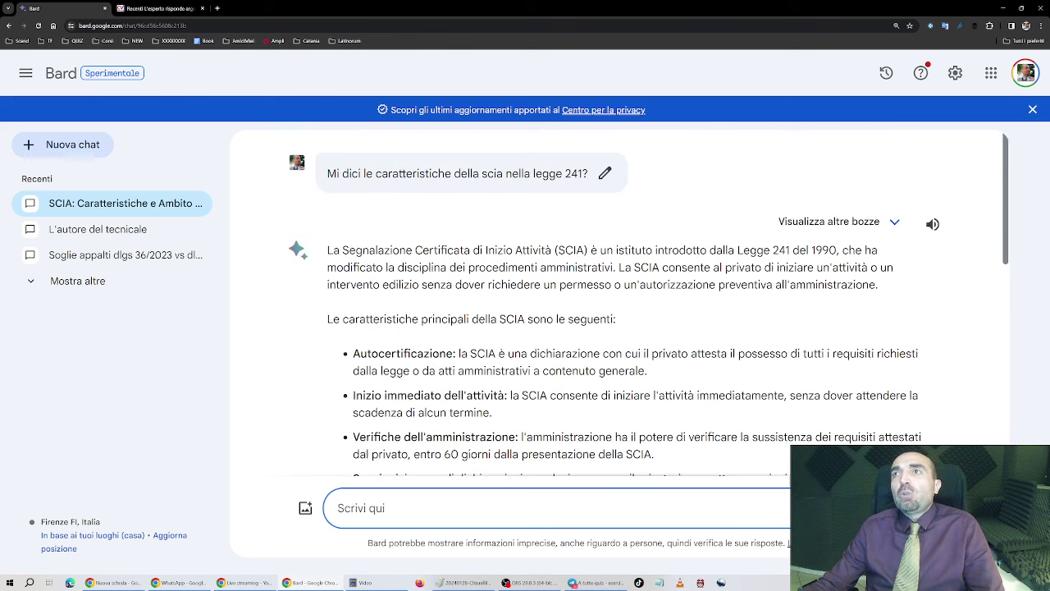
pyautogui.scroll(-4, 421, 467)
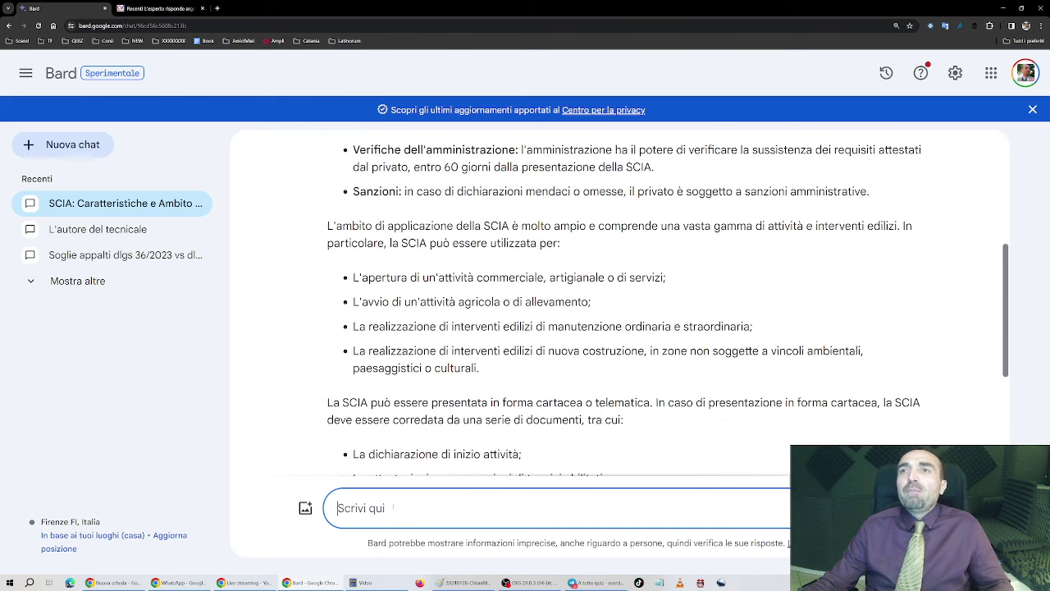
pyautogui.write('Mi fai')
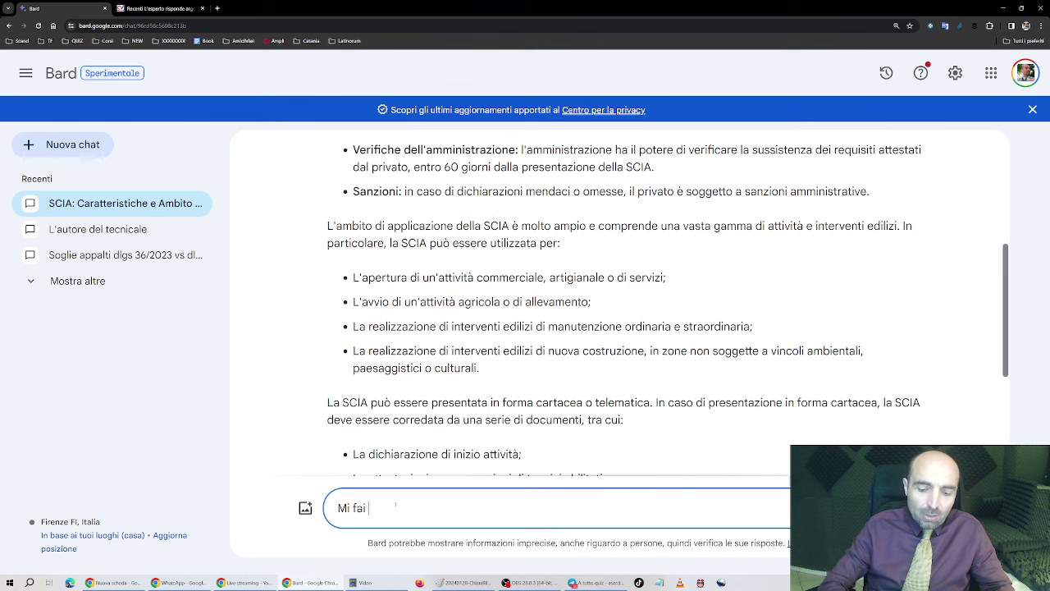
pyautogui.write(' uno specchietto')
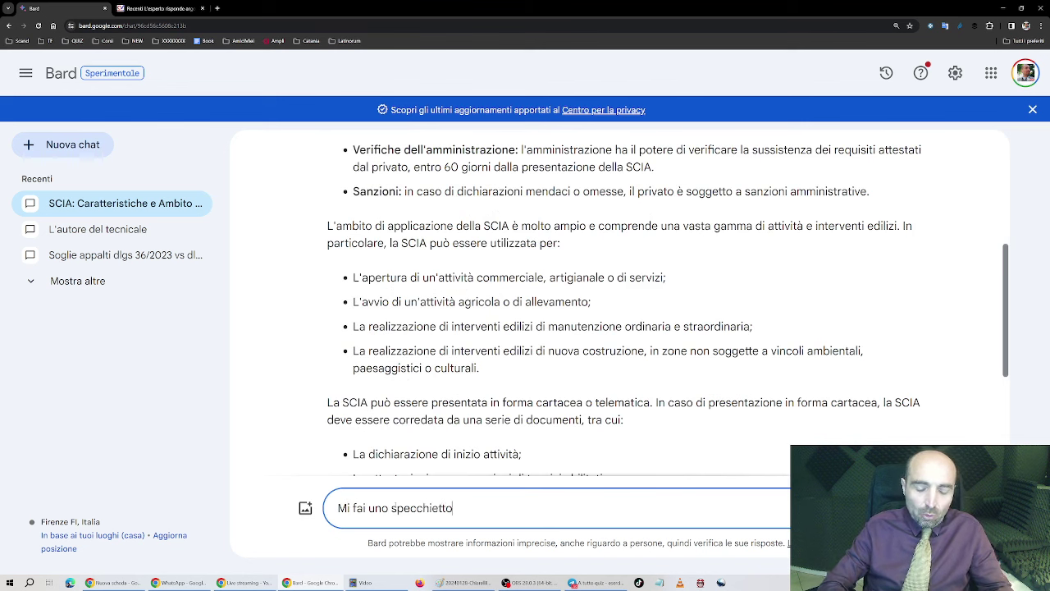
pyautogui.write(' con le differe')
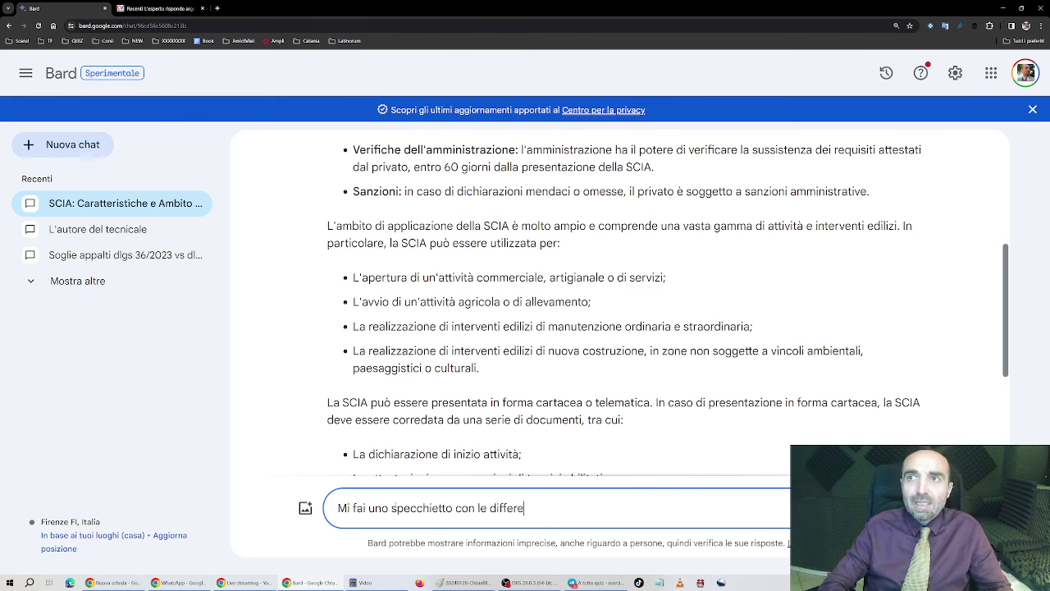
pyautogui.write('nze fra resp')
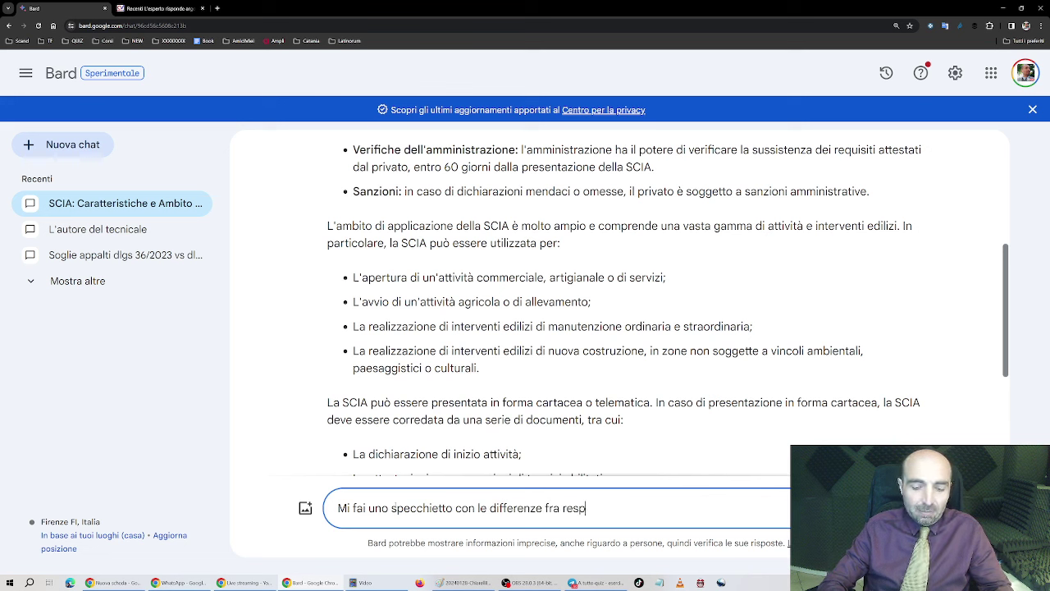
pyautogui.write('onsabile del proc')
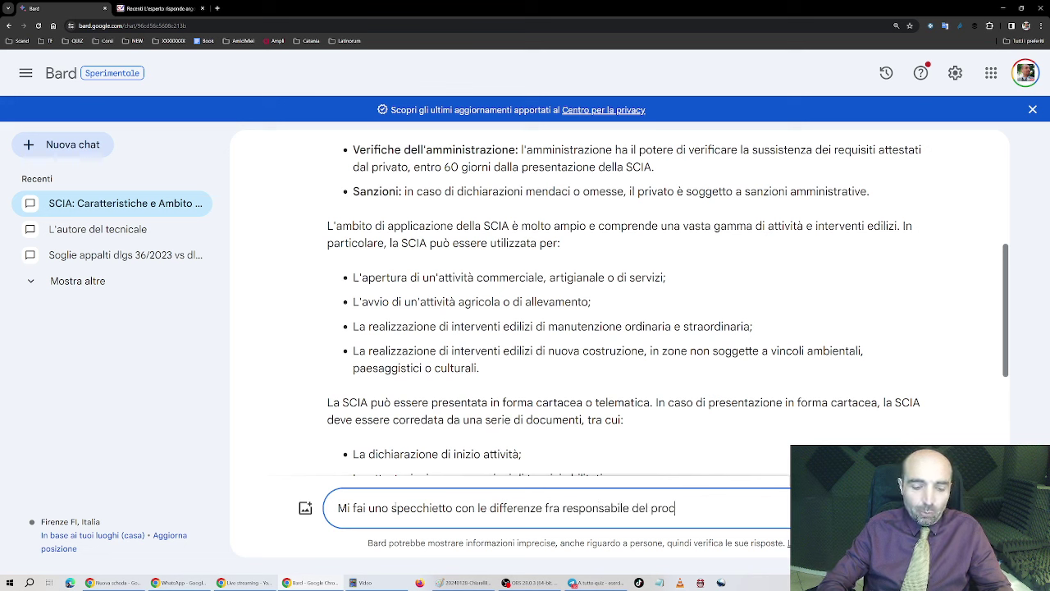
pyautogui.write('edimento e rup')
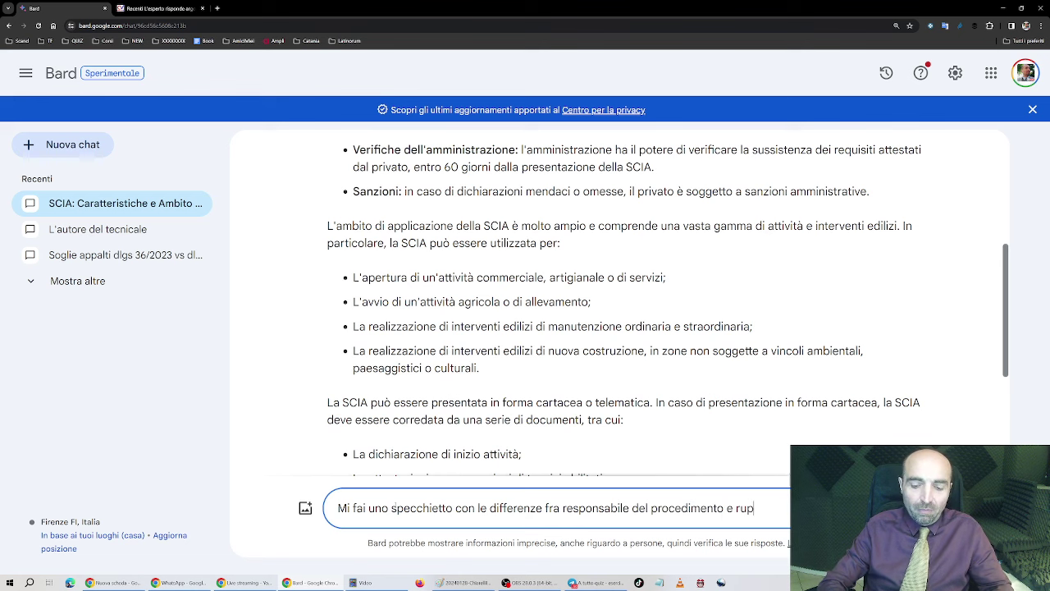
pyautogui.write('?')
pyautogui.press('Return')
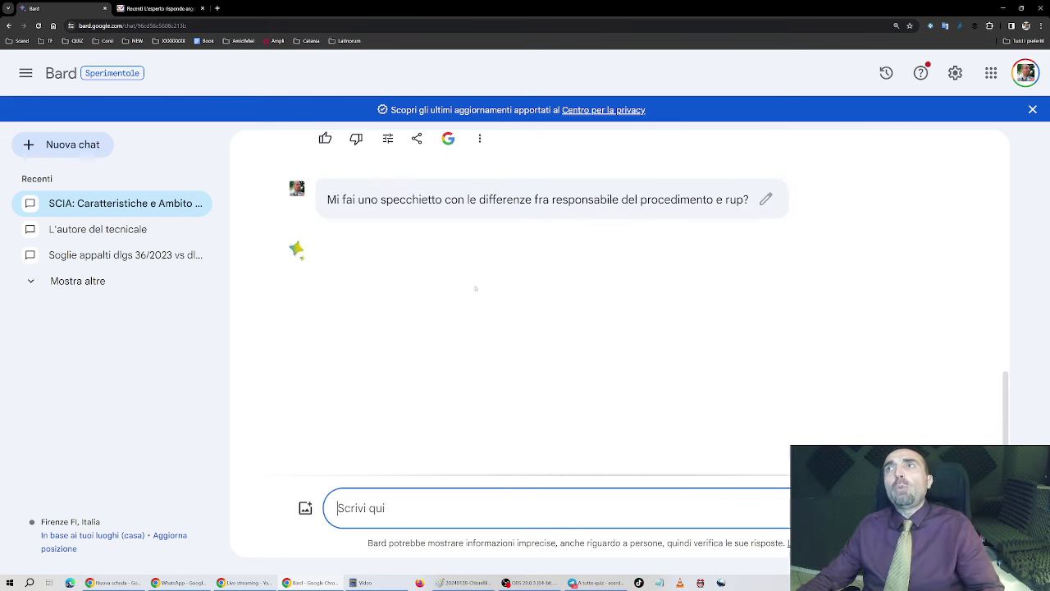
# Step: Review the answer comparing the responsabile del procedimento with the RUP, including the differences table and the closing summary
pyautogui.tripleClick(453, 199)
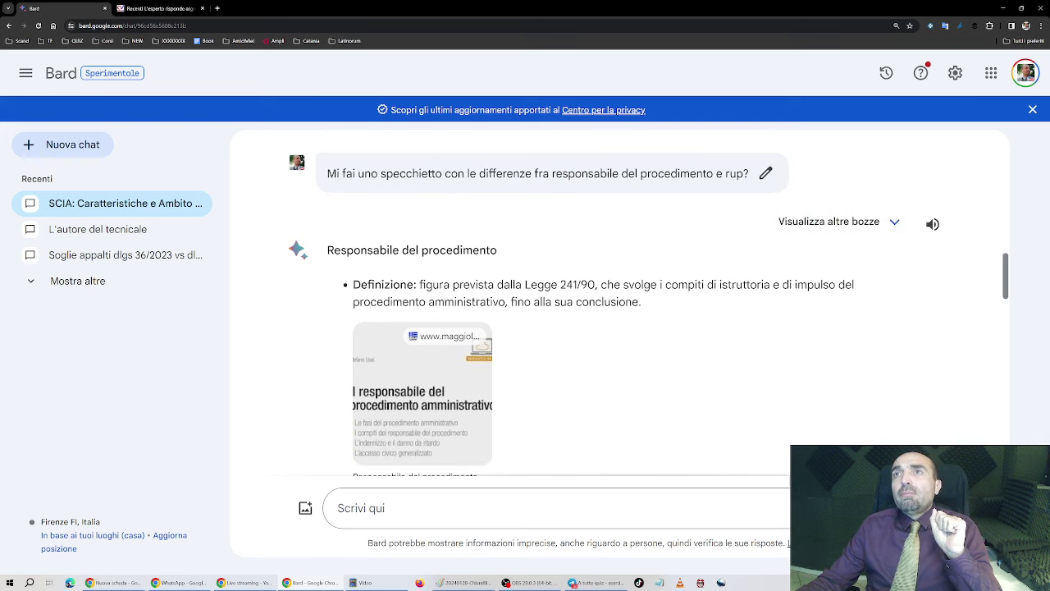
pyautogui.scroll(-5, 473, 302)
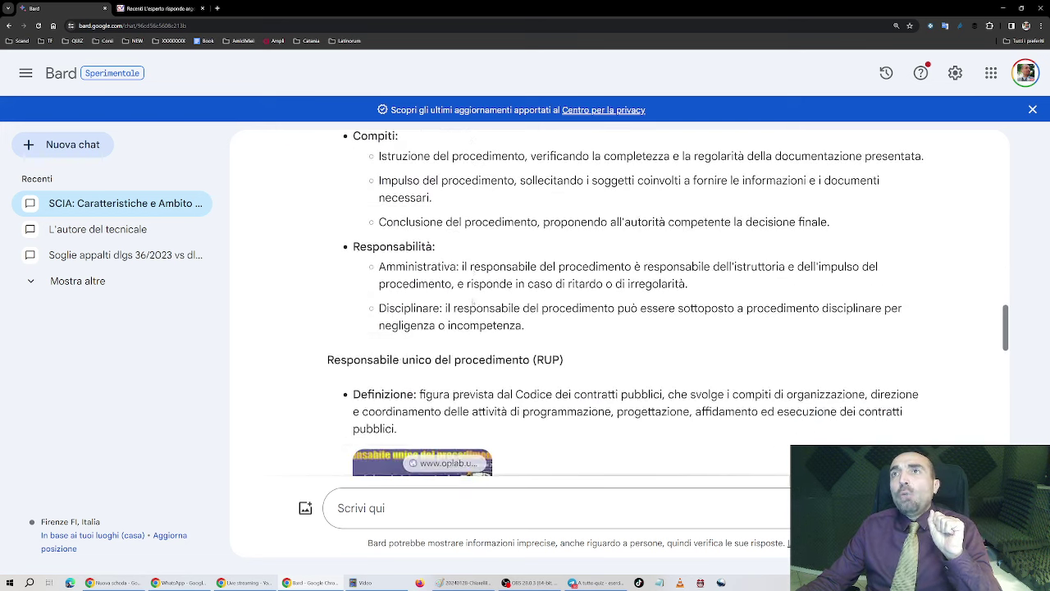
pyautogui.scroll(-2, 473, 302)
pyautogui.scroll(-5, 472, 301)
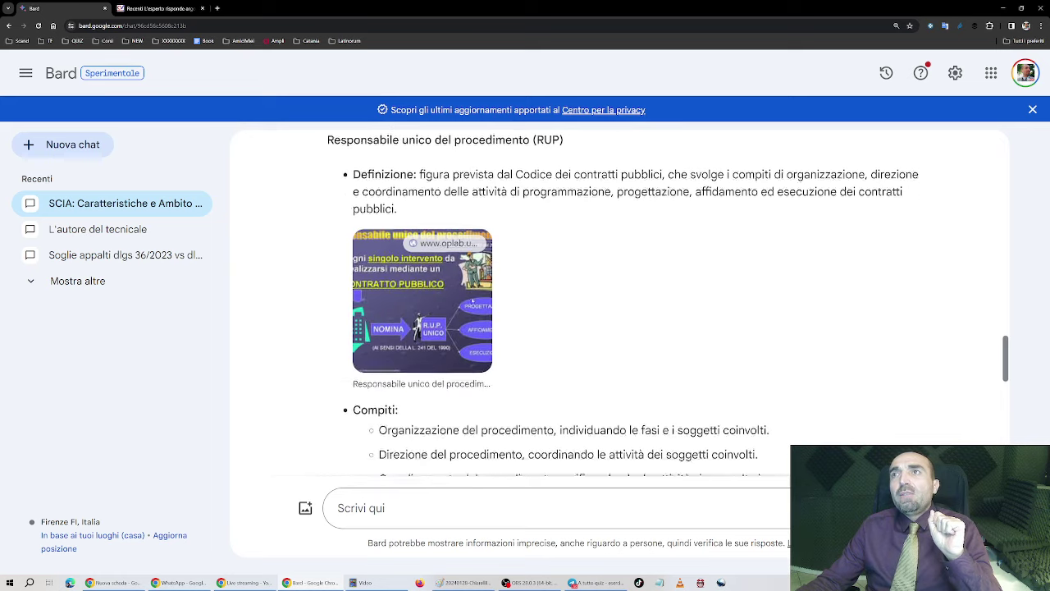
pyautogui.scroll(-2, 472, 301)
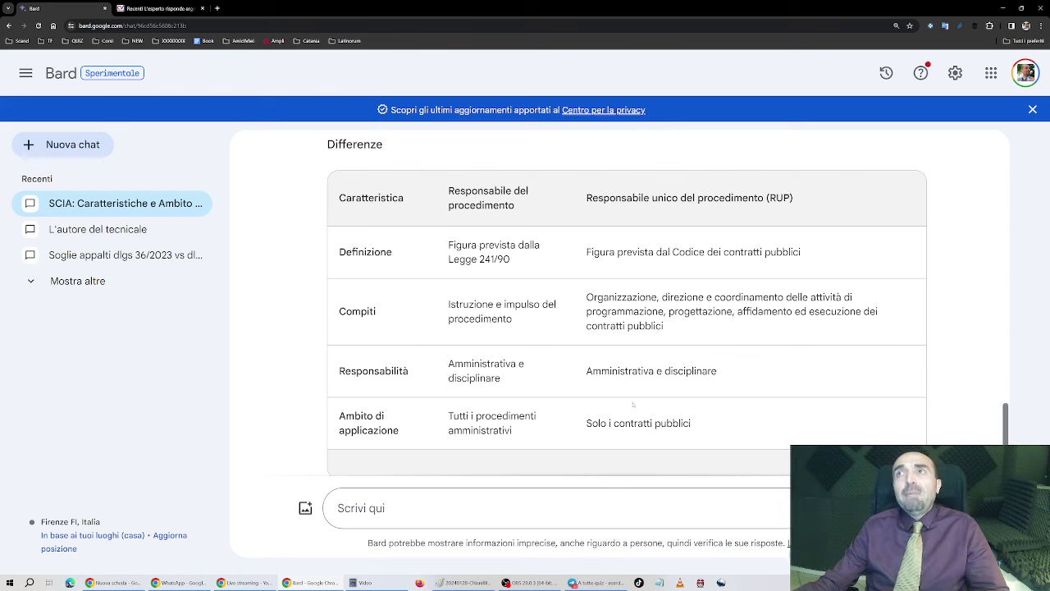
pyautogui.doubleClick(730, 198)
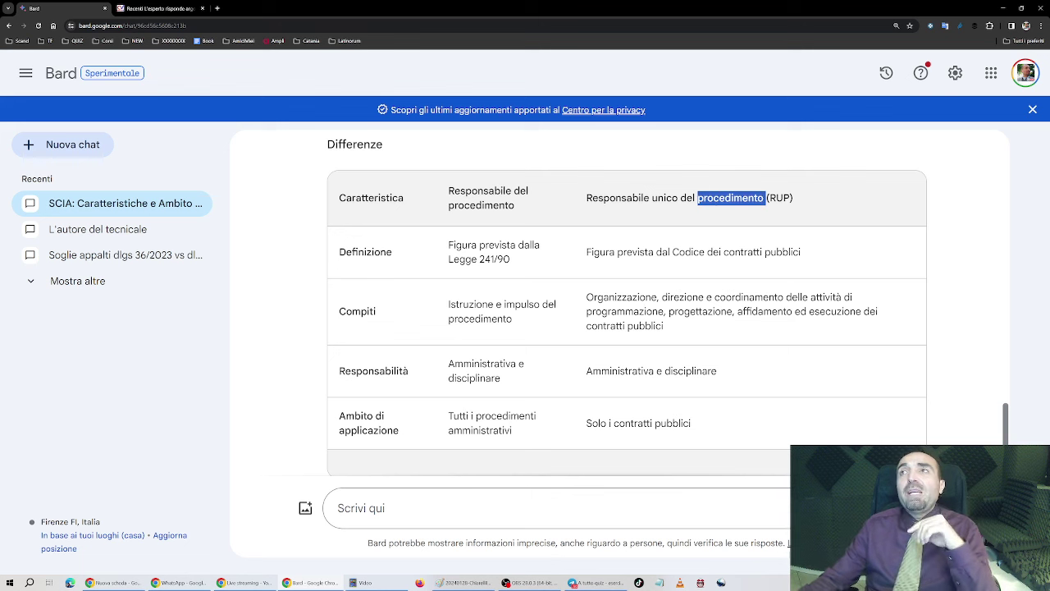
pyautogui.scroll(-2, 540, 318)
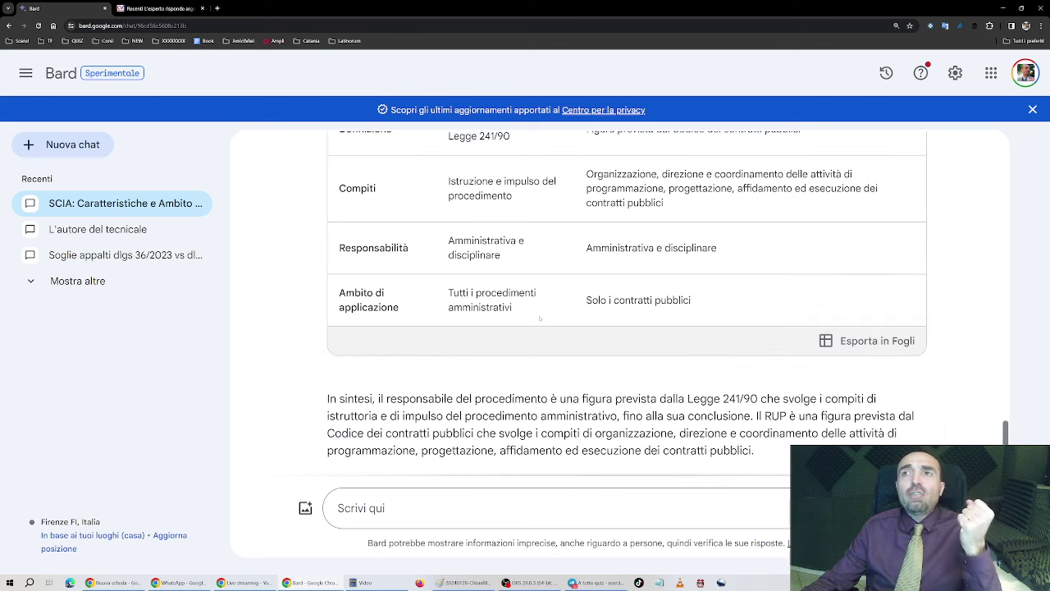
pyautogui.scroll(-1, 539, 319)
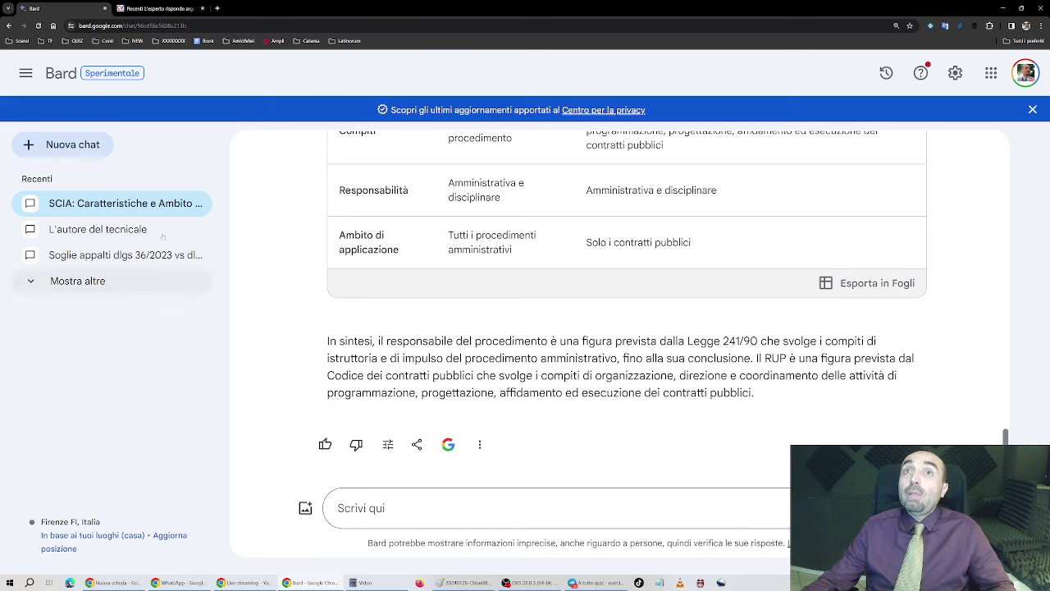
# Step: Start a new chat and submit "Parlami della programmazione triennale e delle diverse forme di programmazione negli enti locali"
pyautogui.click(72, 144)
pyautogui.click(371, 507)
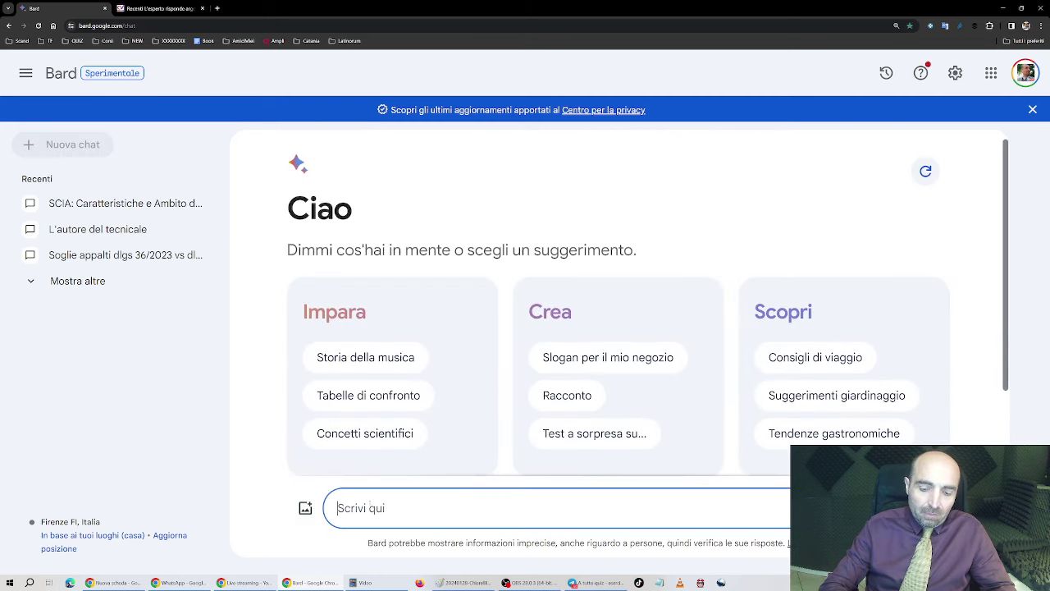
pyautogui.write('Parlami della')
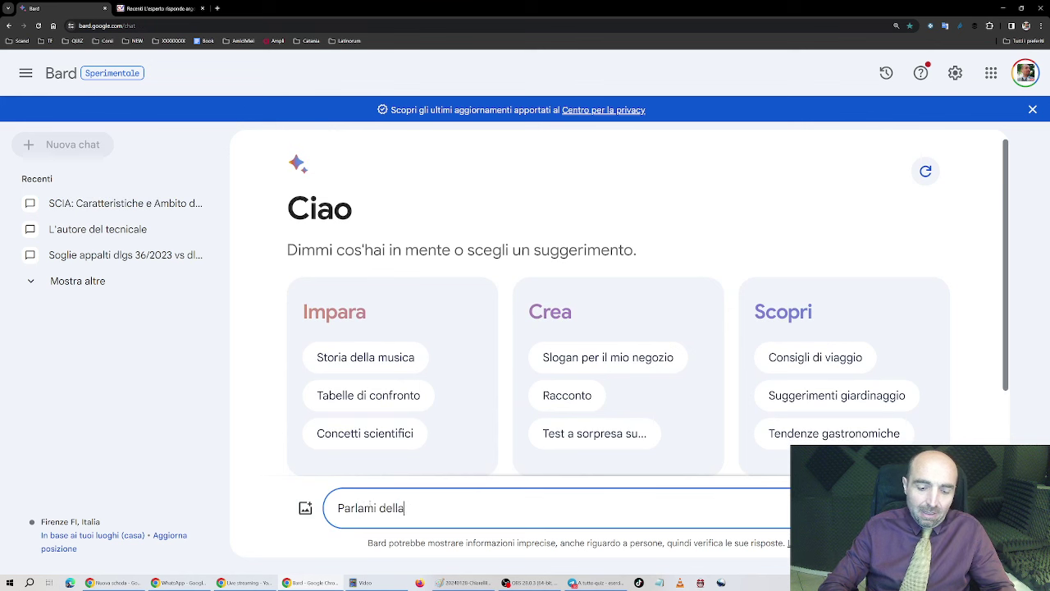
pyautogui.write(' programmazione t')
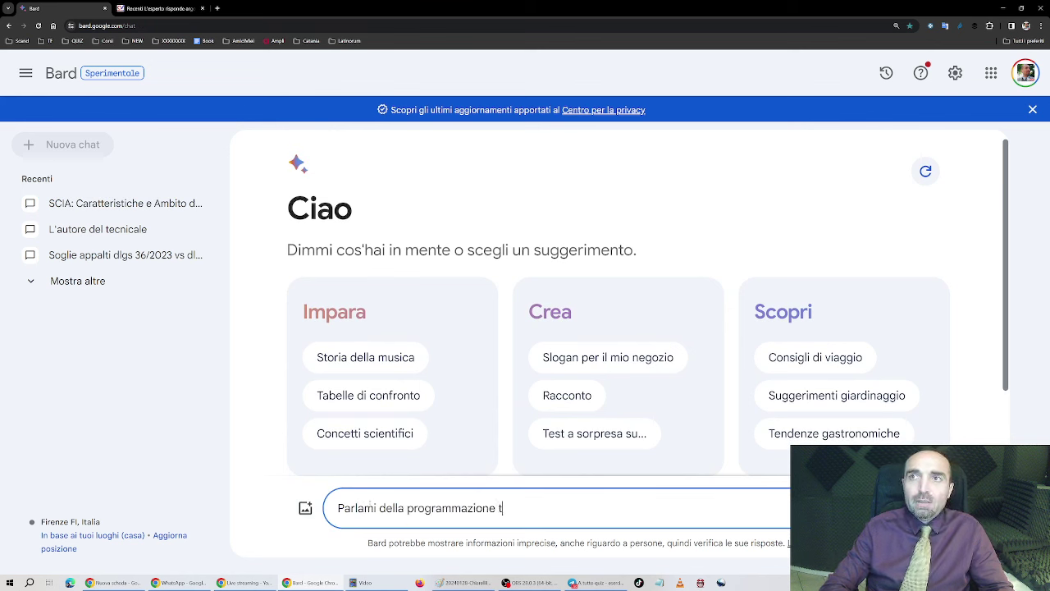
pyautogui.write('riennale e delle ')
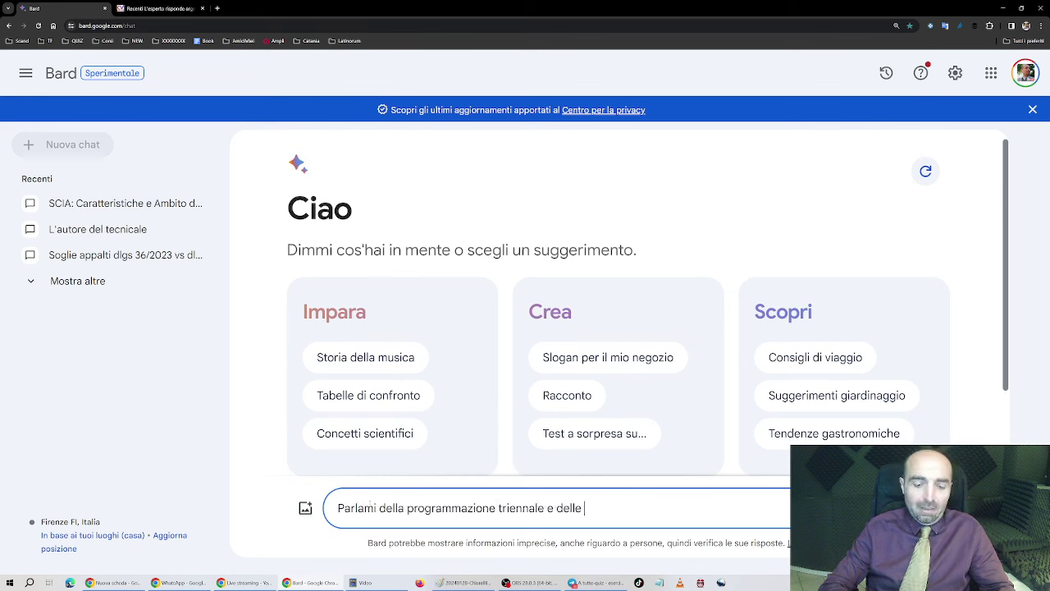
pyautogui.write('diverse forme d')
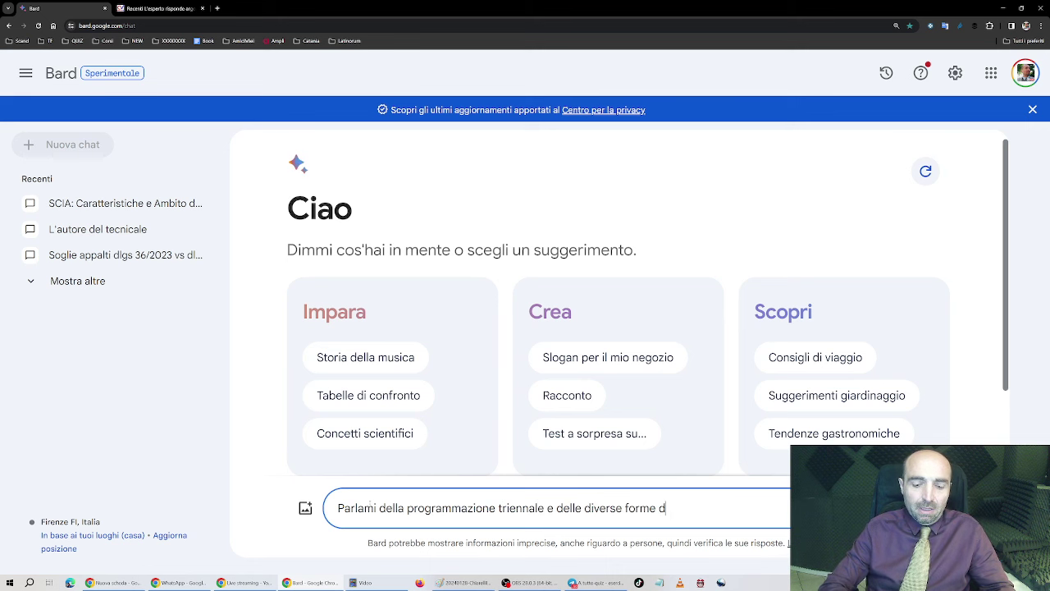
pyautogui.write('i programmazione')
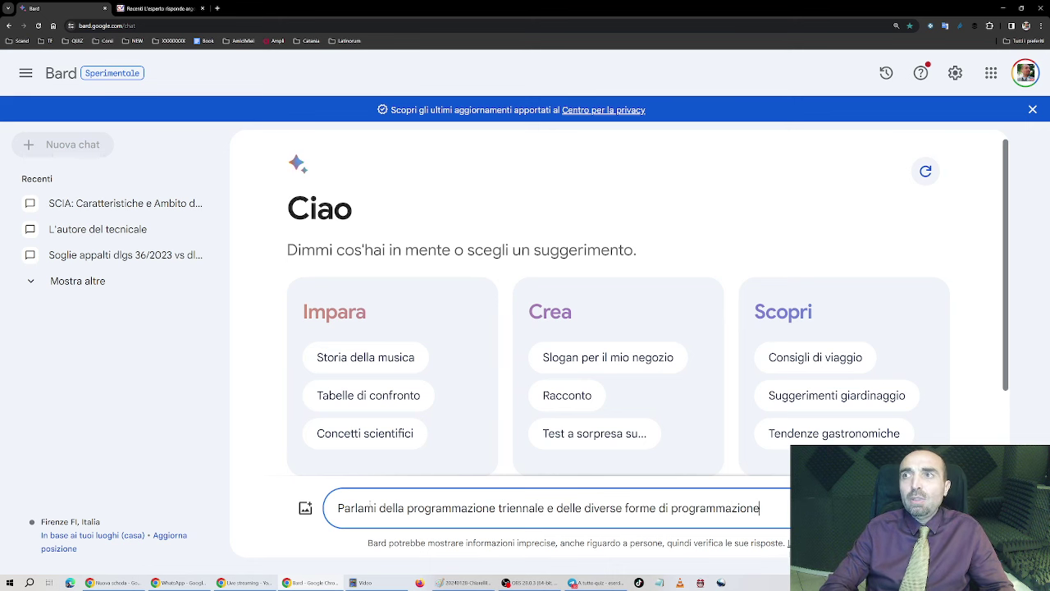
pyautogui.write(' negli')
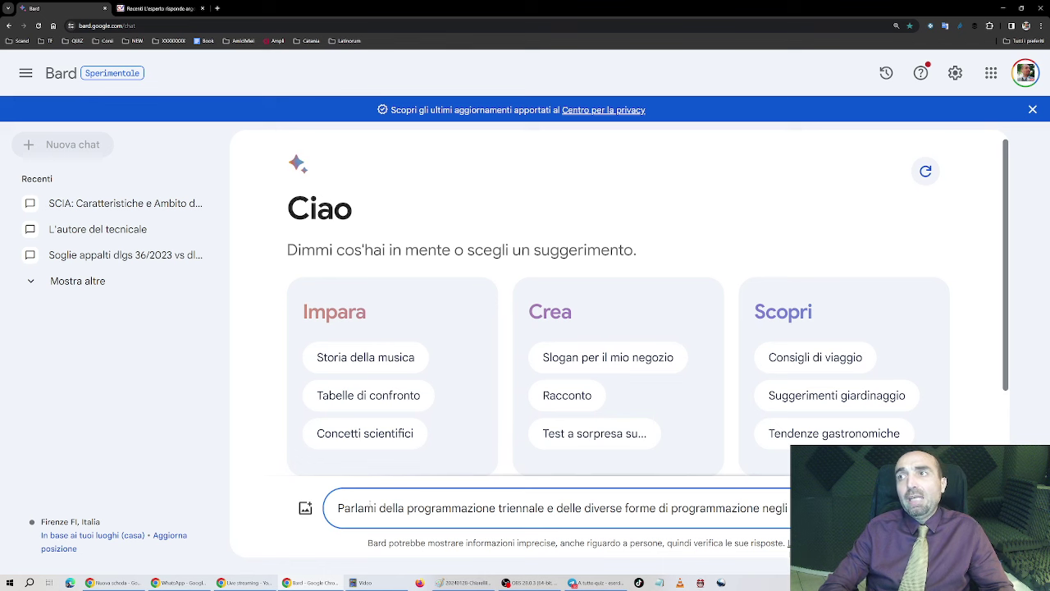
pyautogui.write(' enti locali')
pyautogui.press('Return')
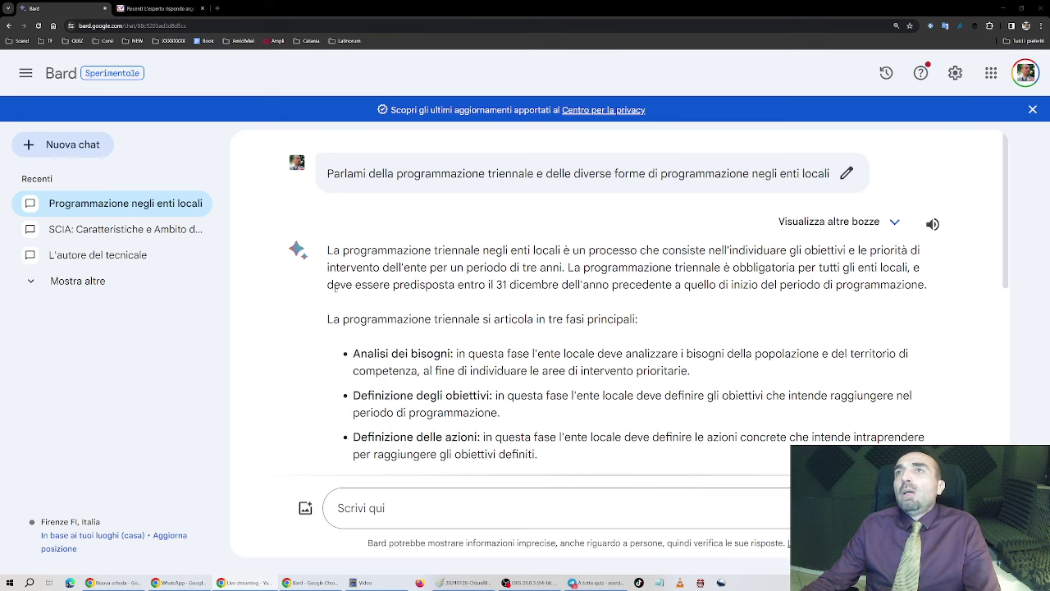
# Step: Read through the answer on three-year planning and the other forms of planning in local authorities
pyautogui.scroll(-2, 648, 299)
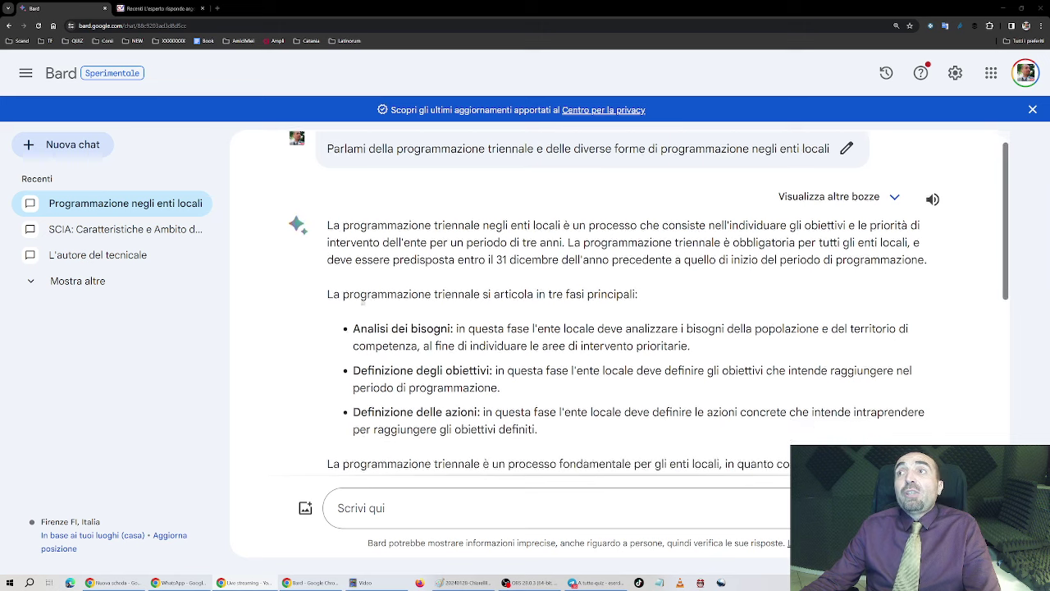
pyautogui.scroll(-2, 361, 284)
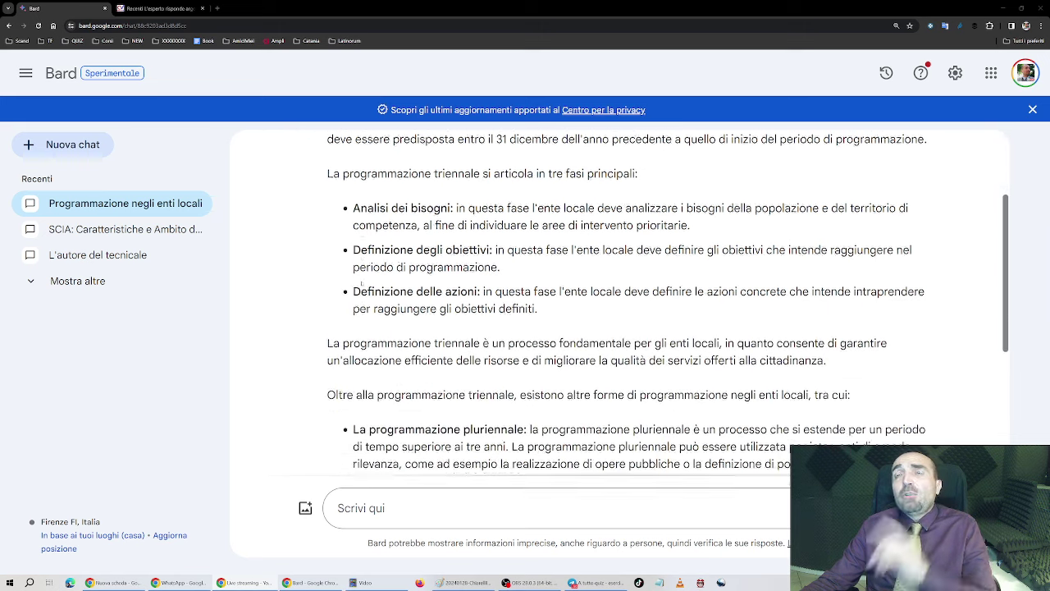
pyautogui.scroll(-2, 362, 284)
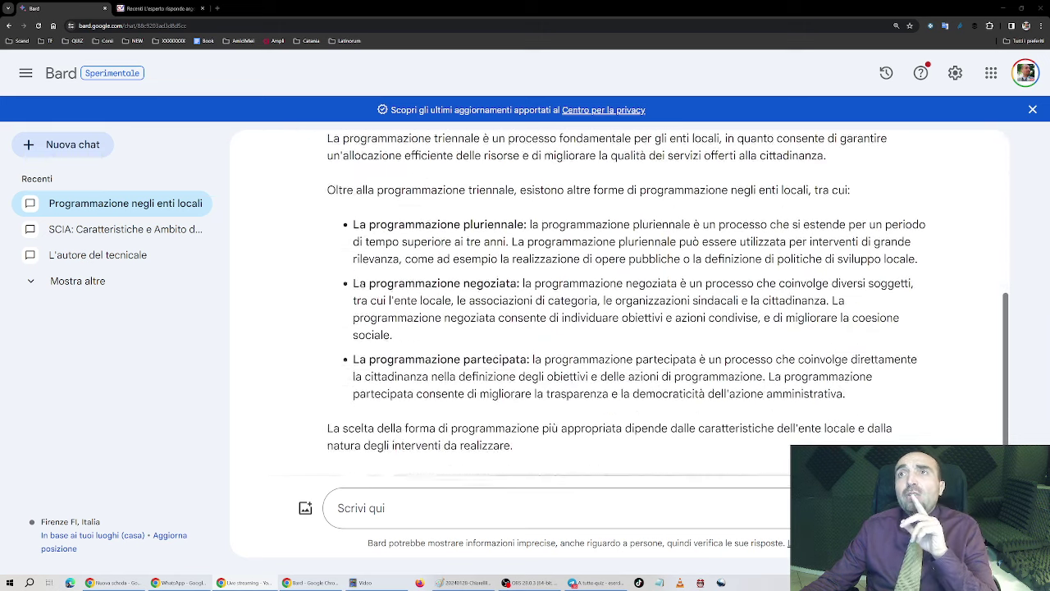
pyautogui.scroll(-1, 370, 279)
pyautogui.scroll(3, 370, 282)
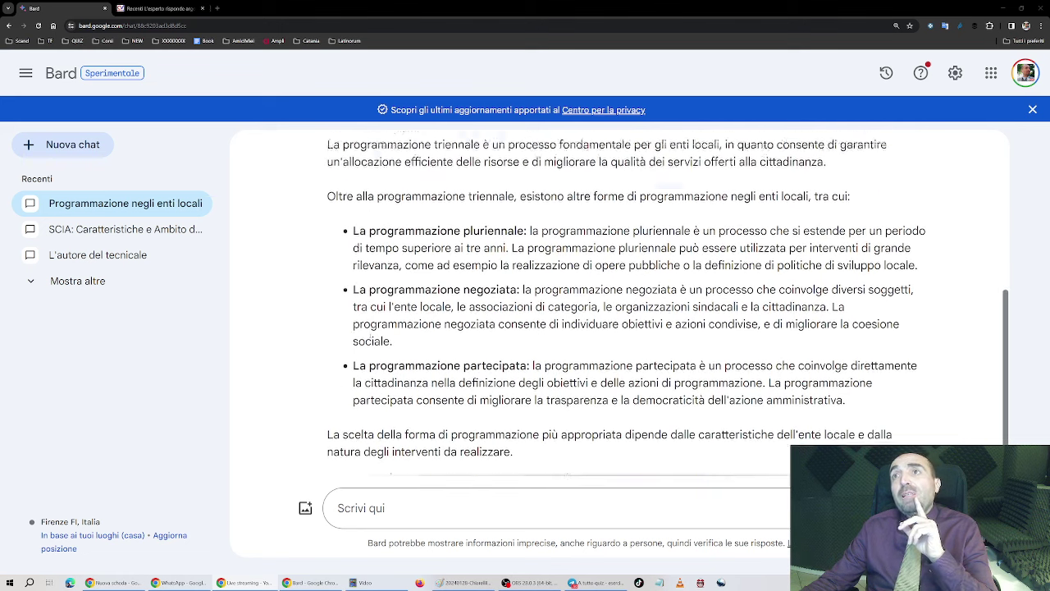
# Step: Ask in the same chat "Parlami nel dettaglio del DUP e del piao"
pyautogui.scroll(2, 370, 282)
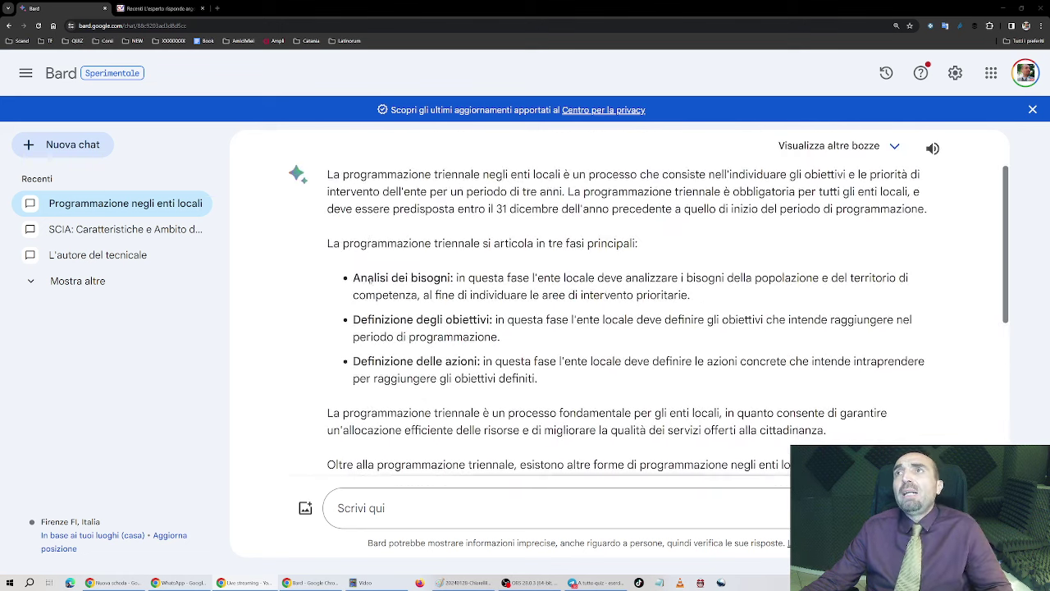
pyautogui.scroll(-5, 377, 370)
pyautogui.click(386, 508)
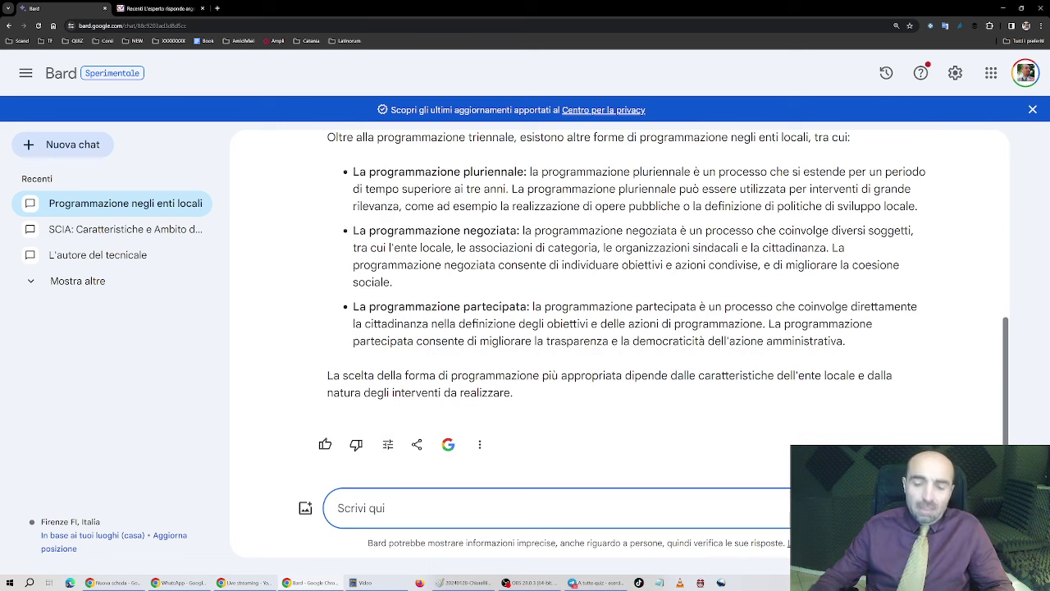
pyautogui.write('Parlami nel de')
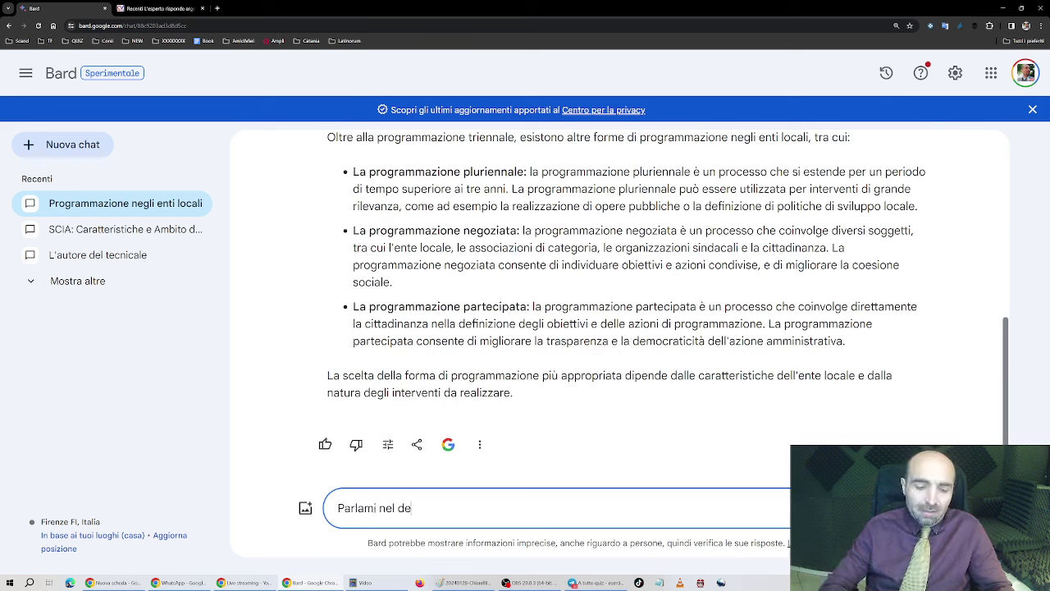
pyautogui.write('ttaglio del DU')
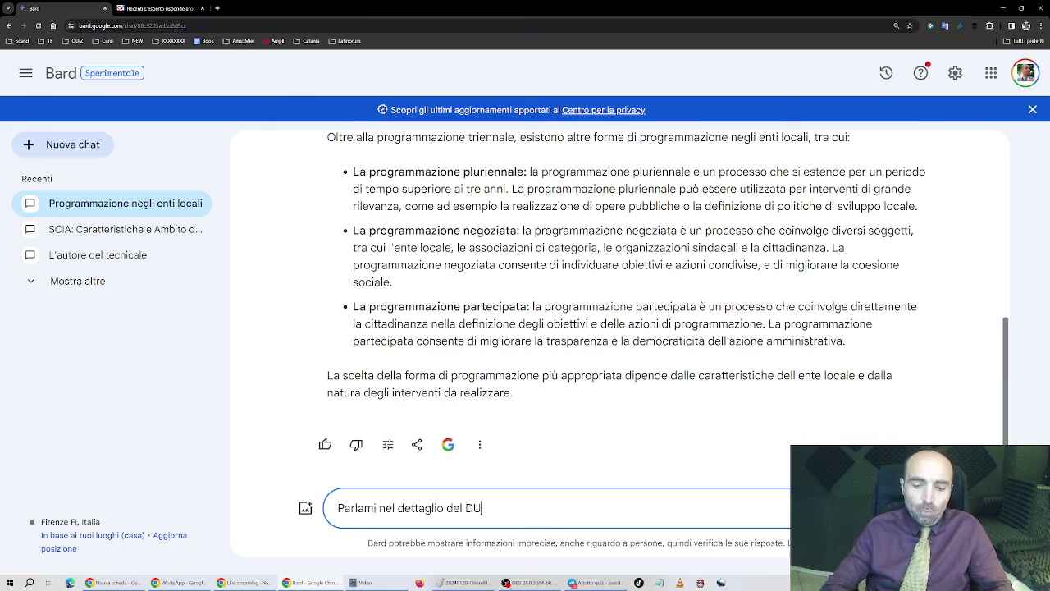
pyautogui.write('P e del')
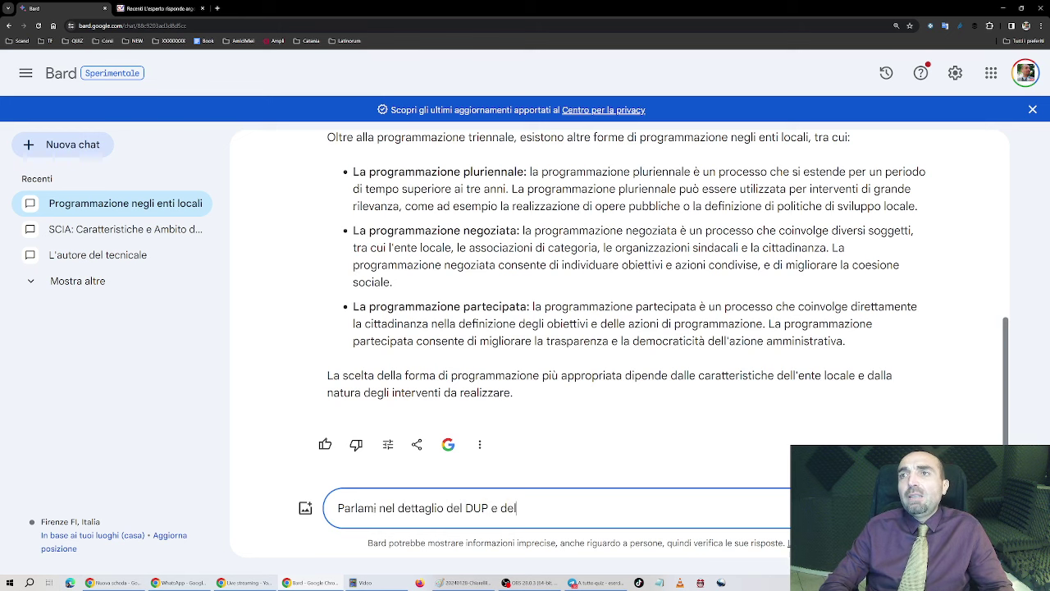
pyautogui.write(' piao')
pyautogui.press('Return')
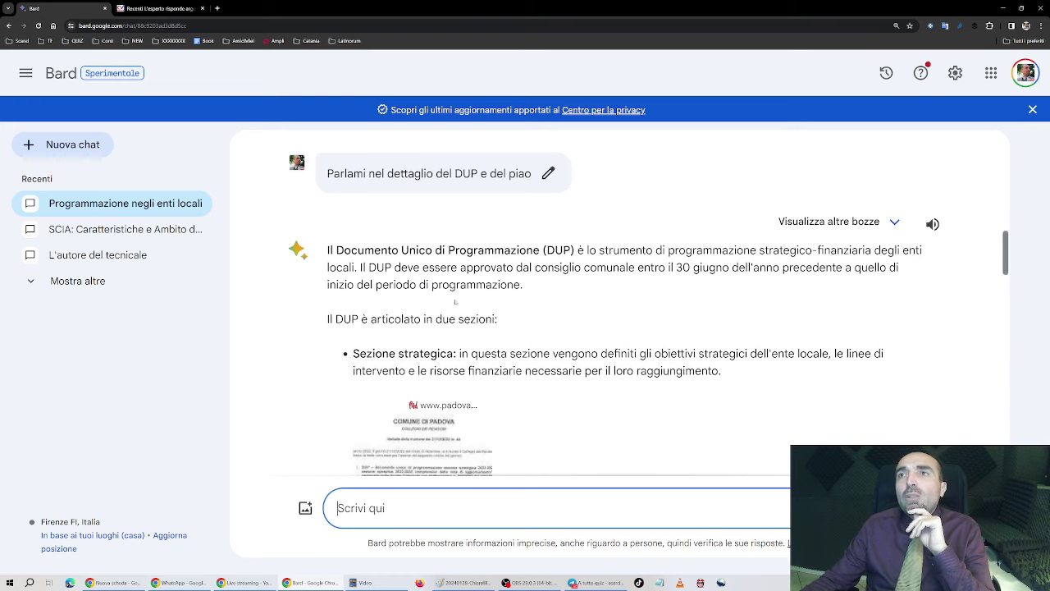
# Step: Skim the DUP and PIAO answer, rate it as good and submit the feedback "Risposta esatta"
pyautogui.scroll(-4, 455, 302)
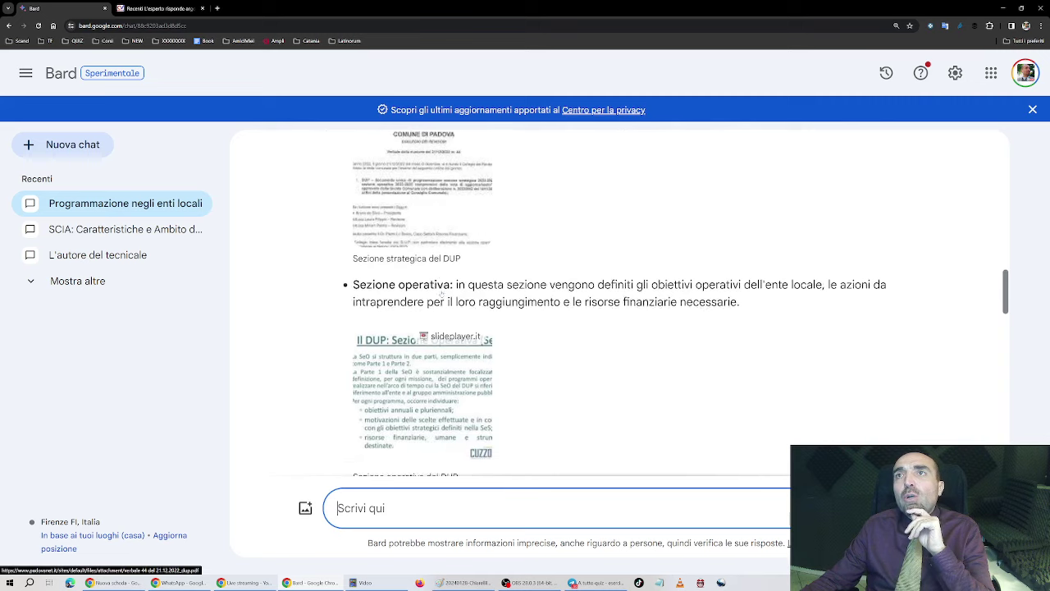
pyautogui.scroll(-4, 441, 297)
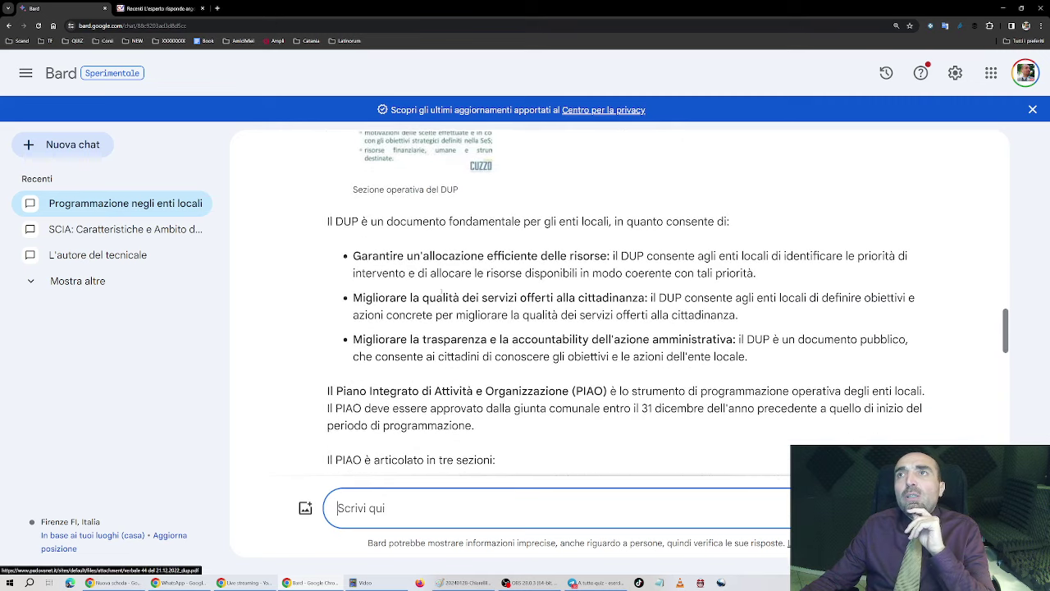
pyautogui.scroll(-3, 443, 292)
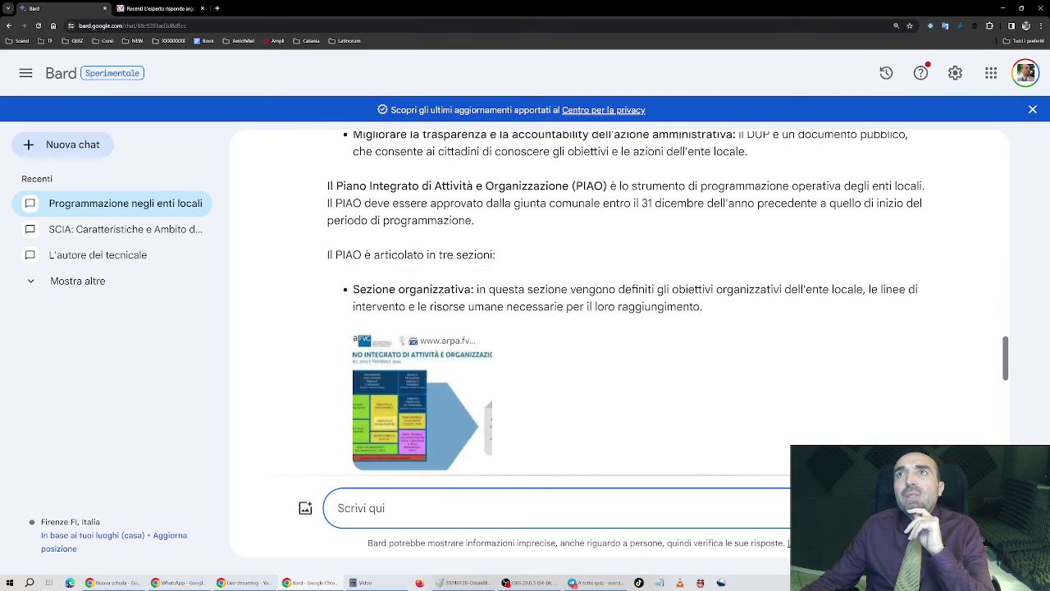
pyautogui.scroll(-5, 442, 292)
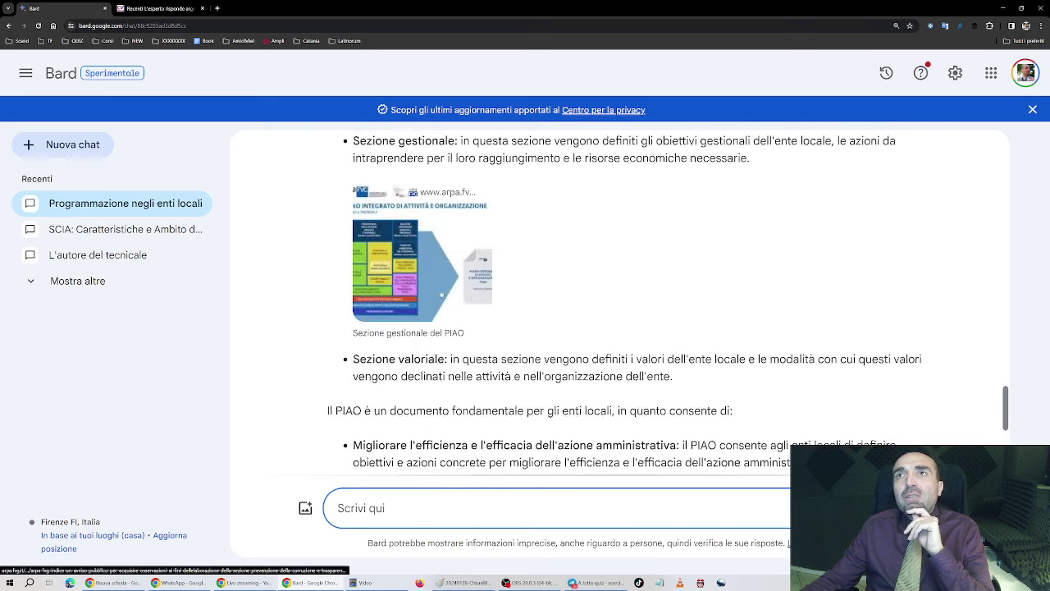
pyautogui.scroll(-5, 442, 293)
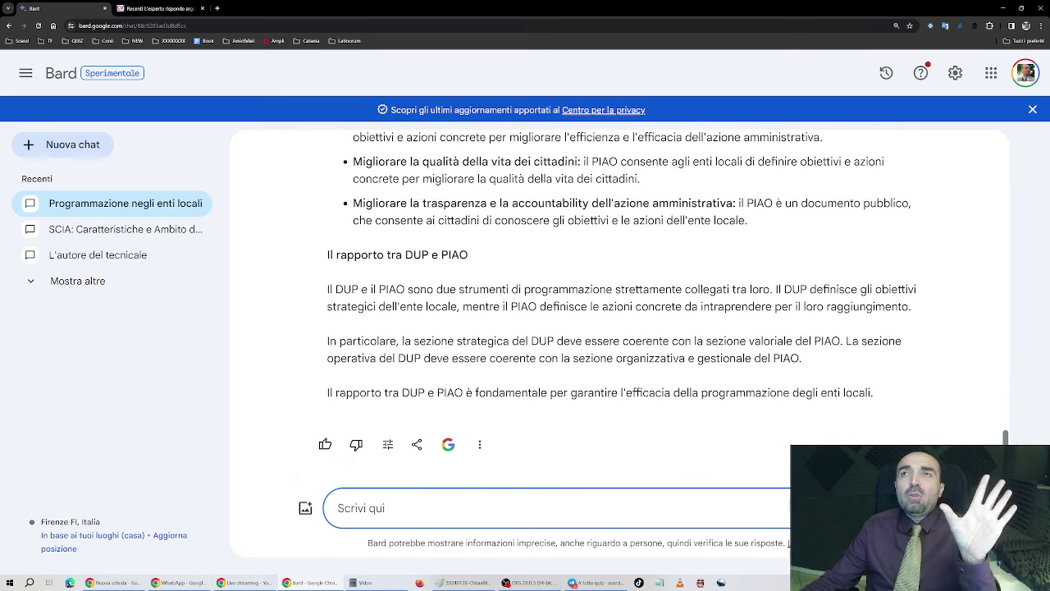
pyautogui.click(325, 444)
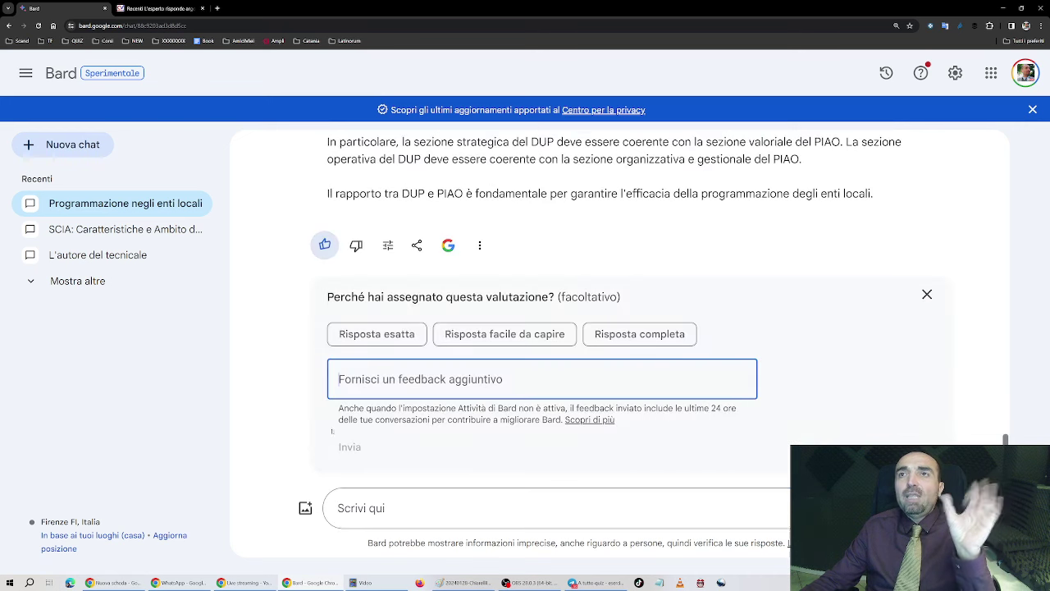
pyautogui.click(348, 339)
pyautogui.click(350, 447)
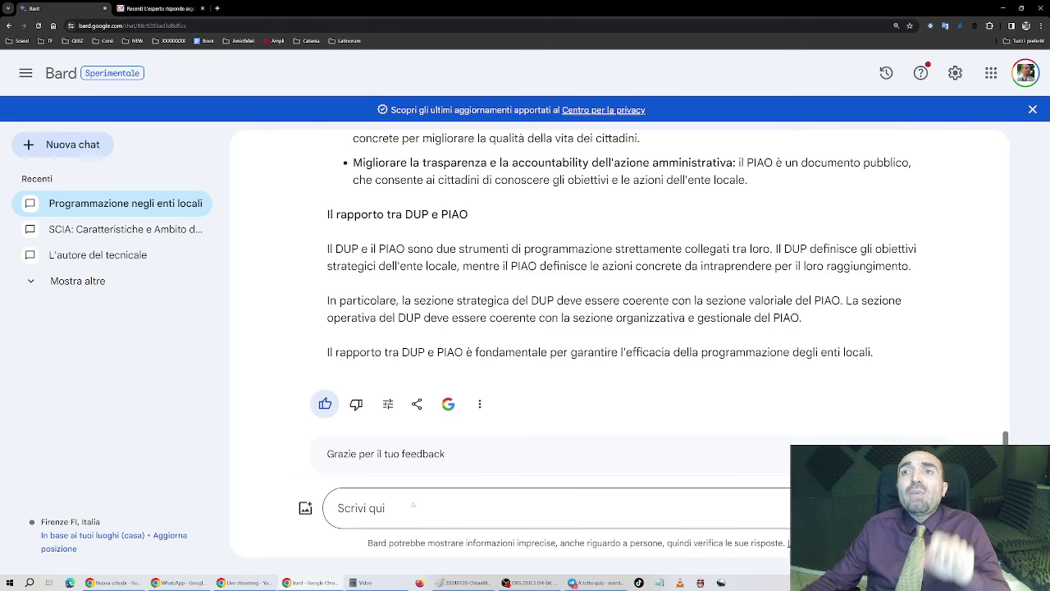
pyautogui.scroll(1, 623, 287)
# Step: Start a new chat and submit "Fai un decalogo degli elementi essenziali dell'atto amministrativo"
pyautogui.click(97, 148)
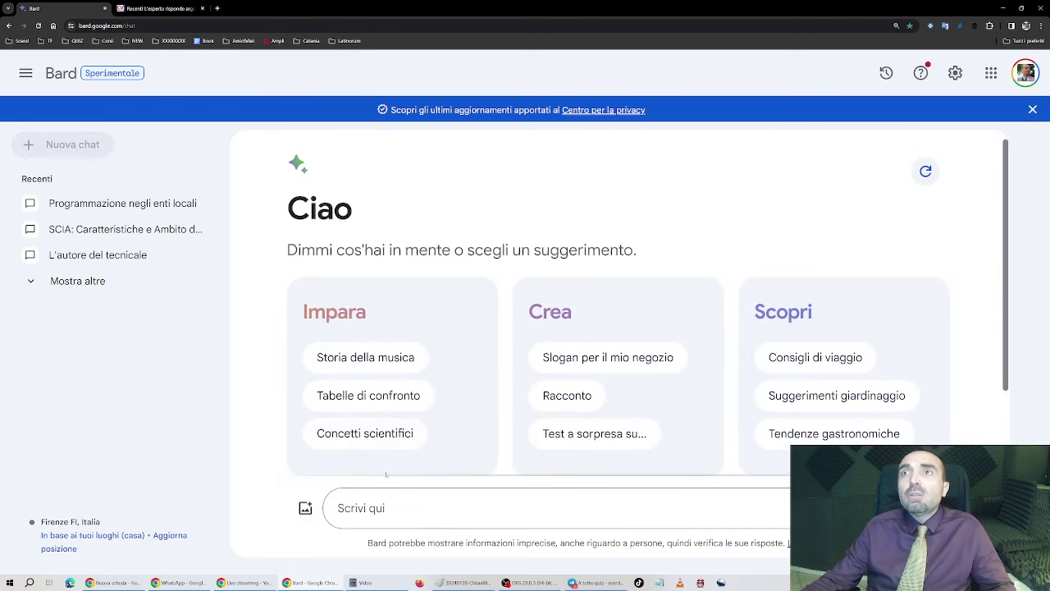
pyautogui.write('Fai')
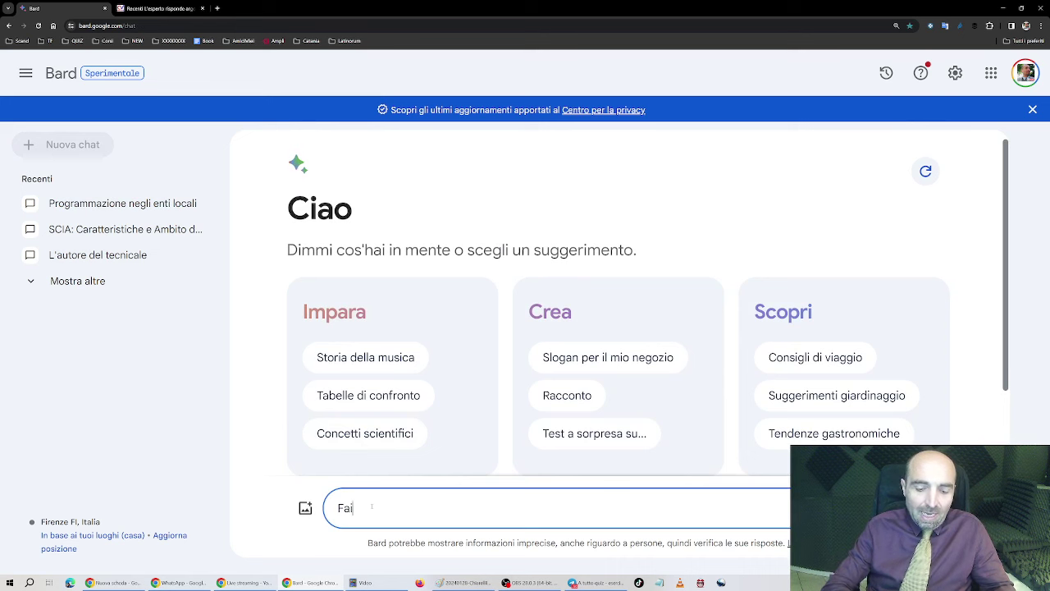
pyautogui.write(' un decalogo de')
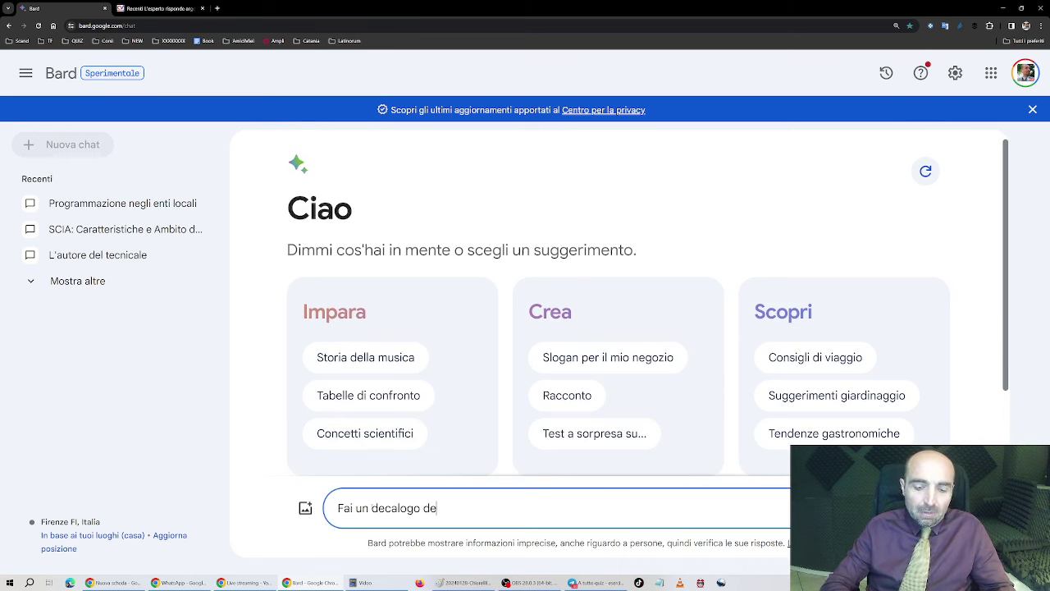
pyautogui.write('gli elementi')
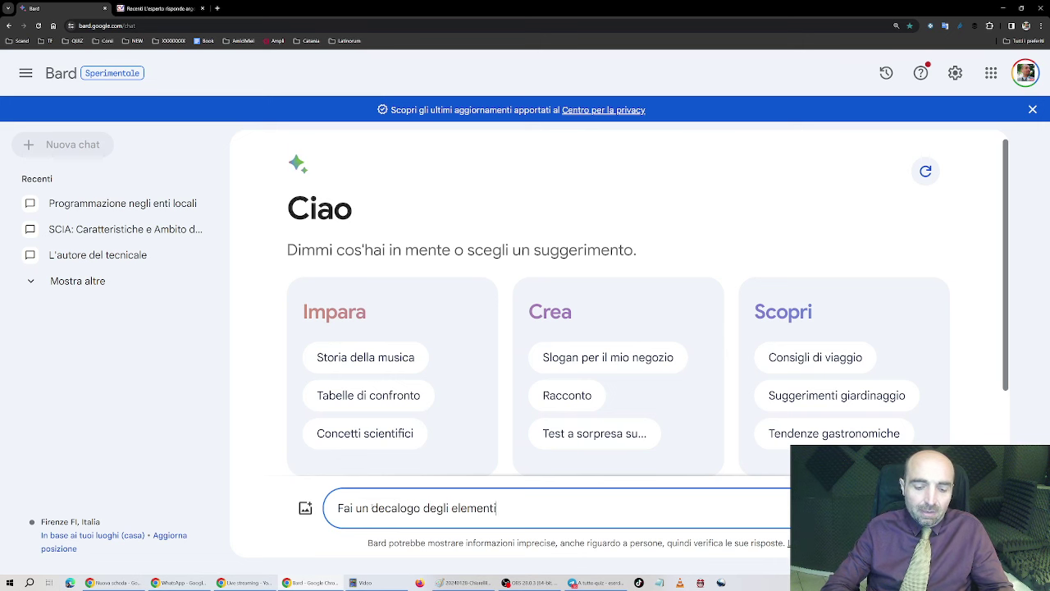
pyautogui.write(' essenziali dell')
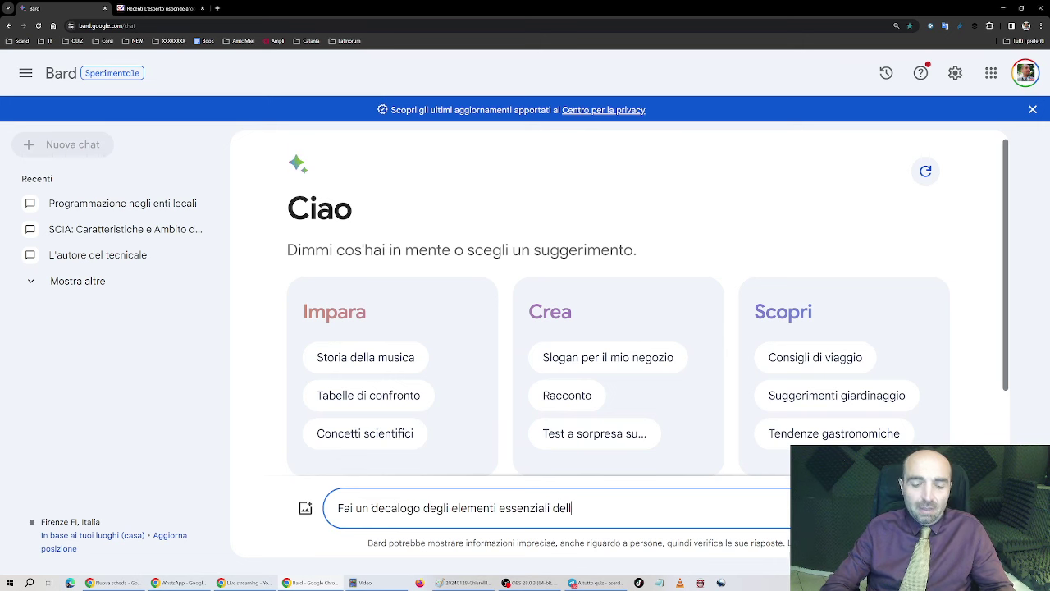
pyautogui.write("'atto amministrativo")
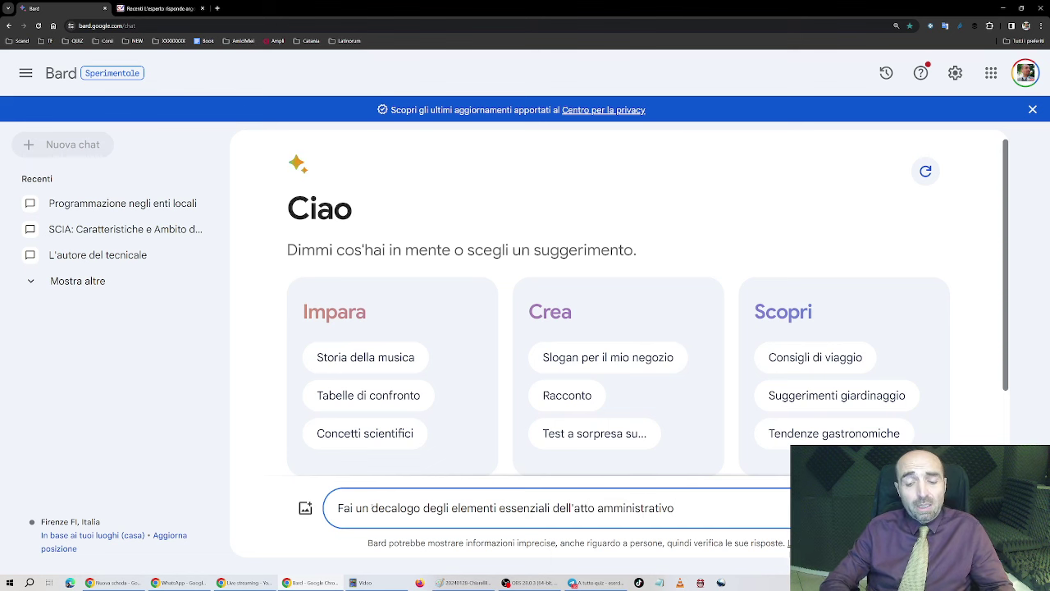
pyautogui.press('Return')
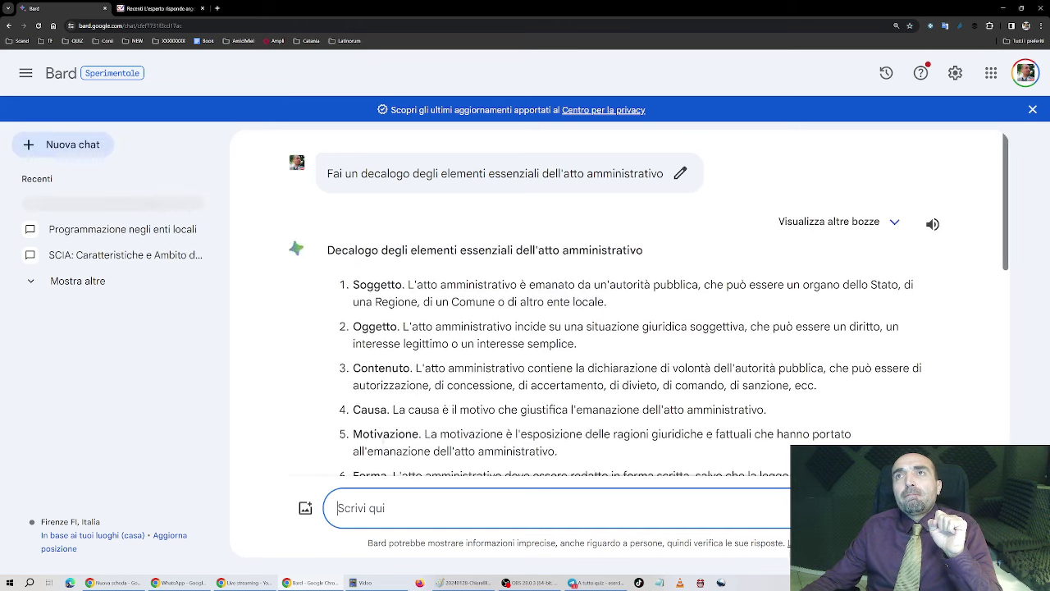
# Step: Review the ten listed elements of the administrative act and the notes on essential and accidental elements
pyautogui.scroll(-1, 396, 379)
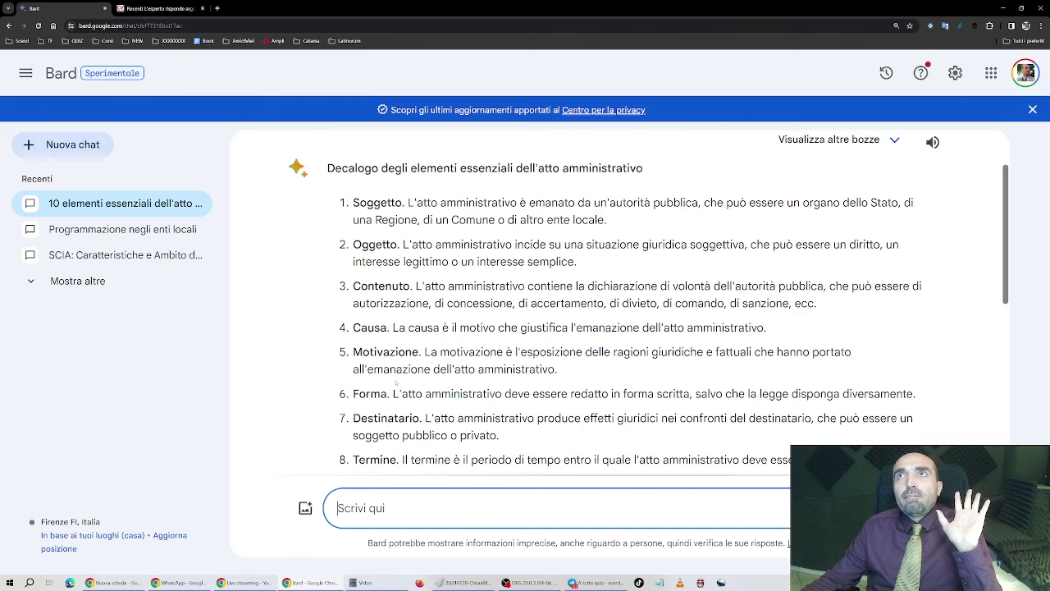
pyautogui.scroll(-1, 396, 381)
pyautogui.scroll(-1, 397, 382)
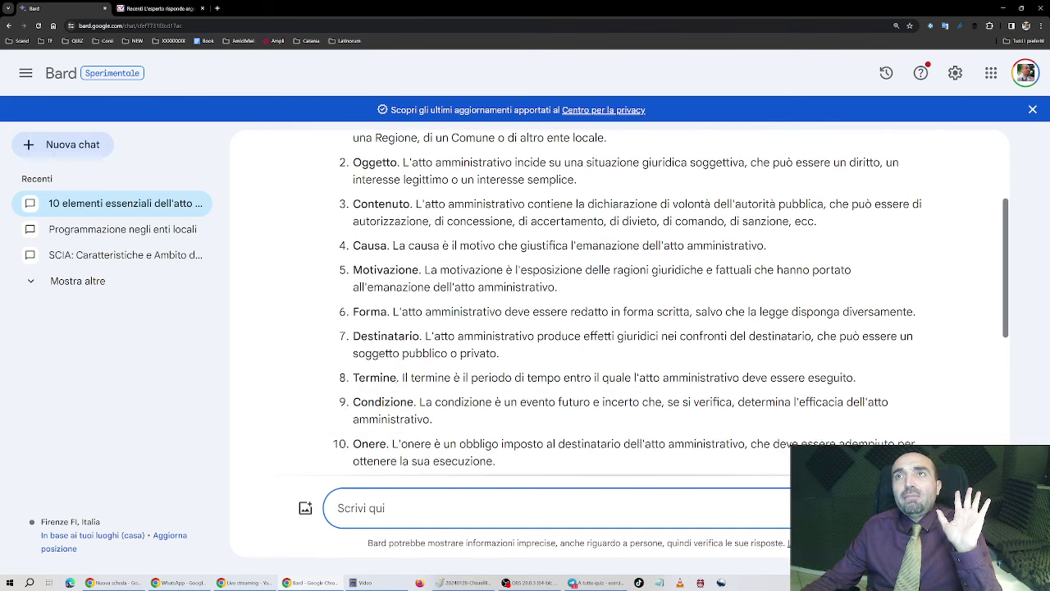
pyautogui.scroll(2, 396, 380)
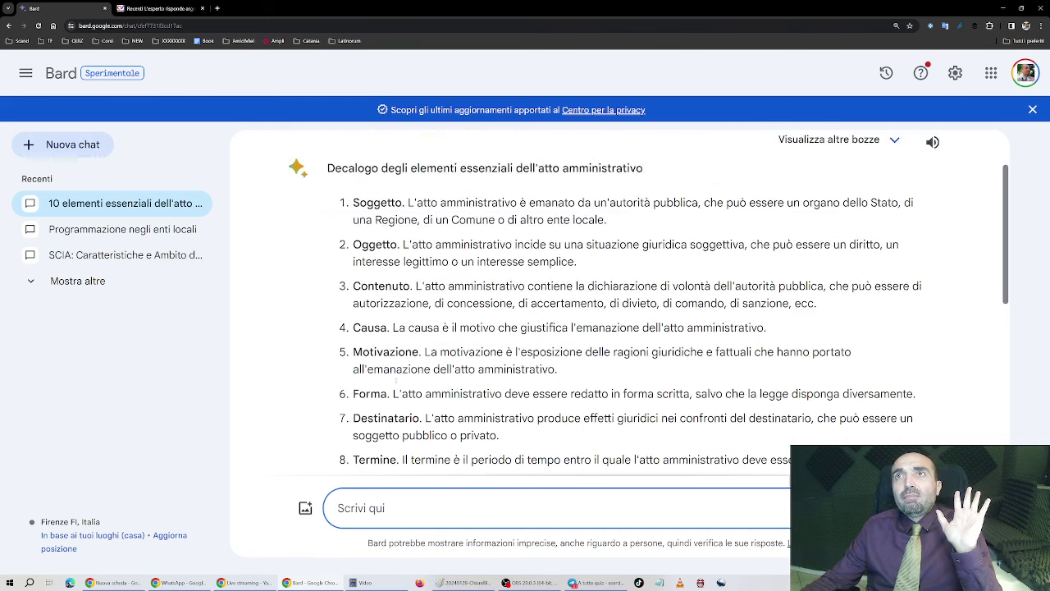
pyautogui.scroll(-1, 396, 382)
pyautogui.scroll(-3, 654, 301)
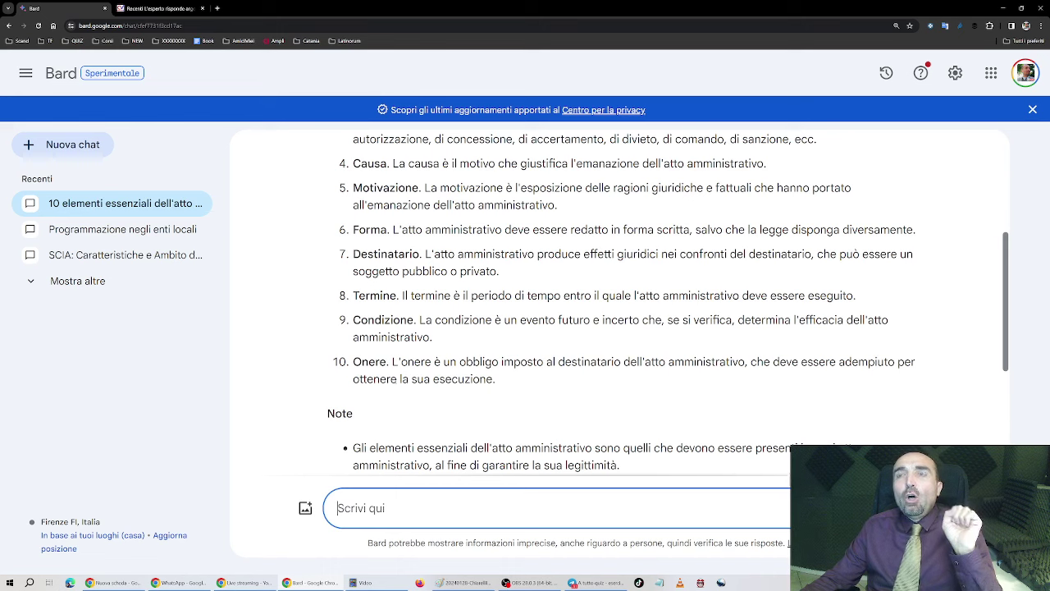
pyautogui.scroll(-3, 654, 301)
pyautogui.scroll(-1, 667, 303)
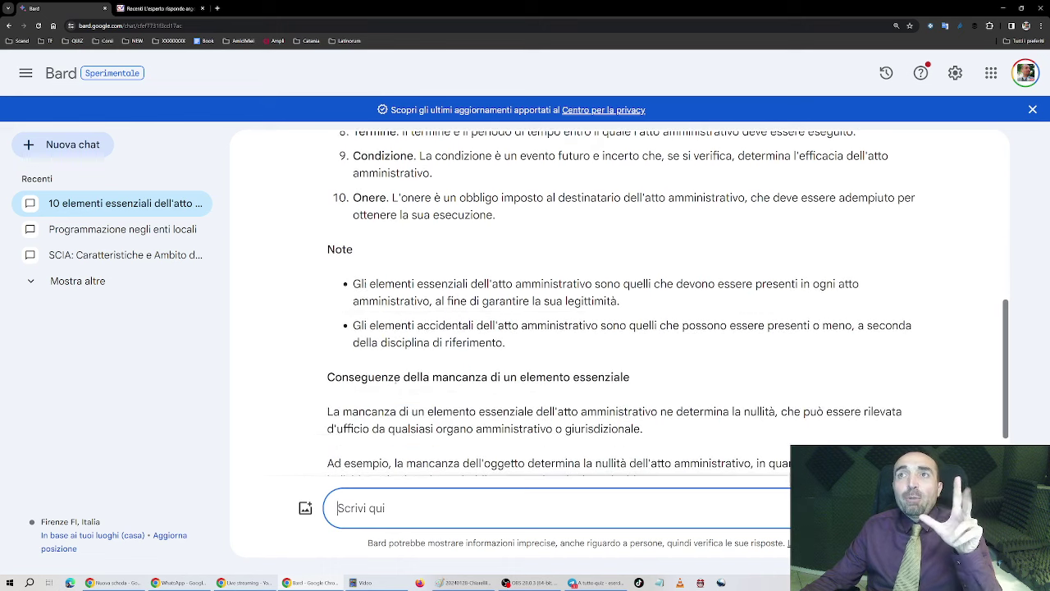
pyautogui.moveTo(364, 284); pyautogui.dragTo(395, 325)
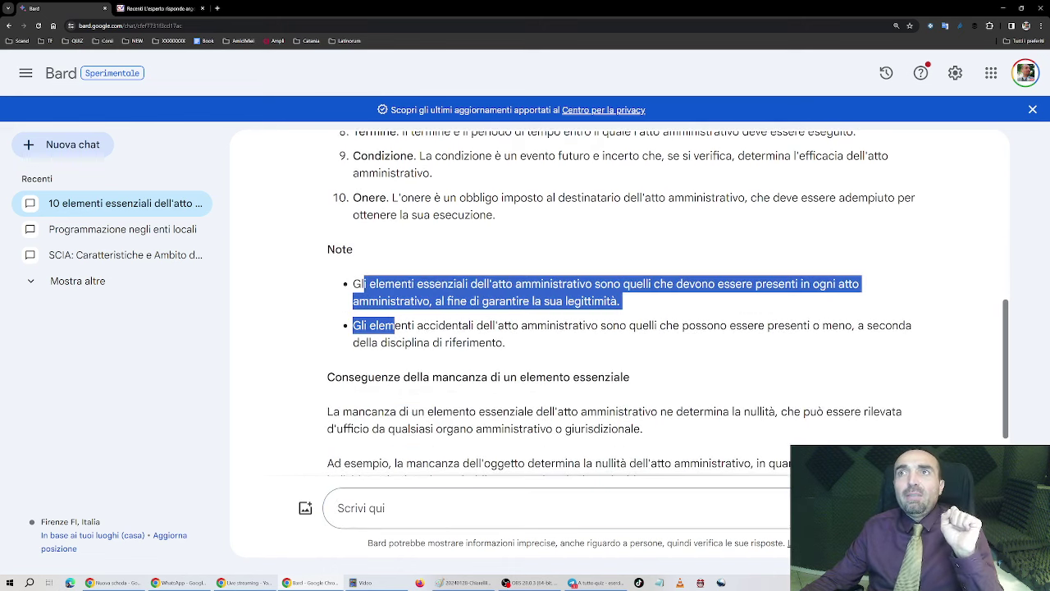
pyautogui.scroll(-2, 394, 325)
pyautogui.scroll(5, 393, 333)
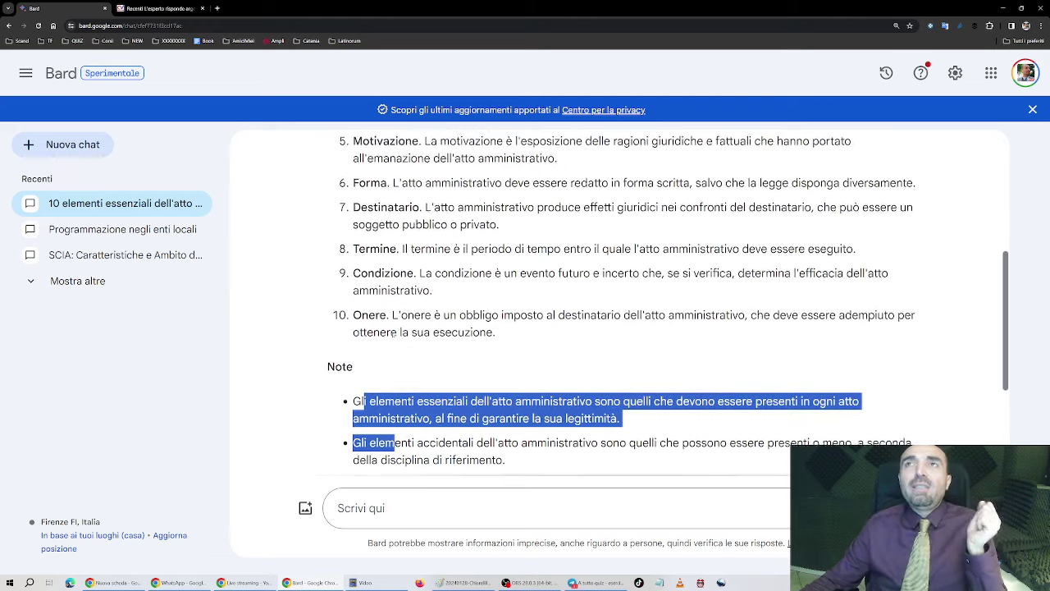
pyautogui.scroll(6, 394, 332)
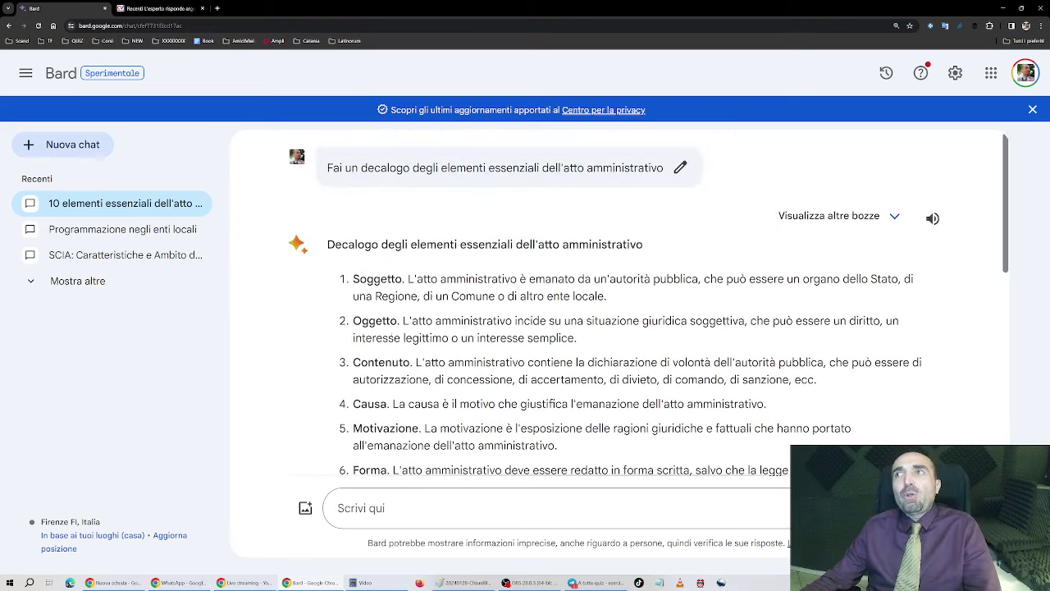
# Step: Rate the decalogue answer as good and submit the feedback "Risposta esatta"
pyautogui.scroll(-7, 336, 435)
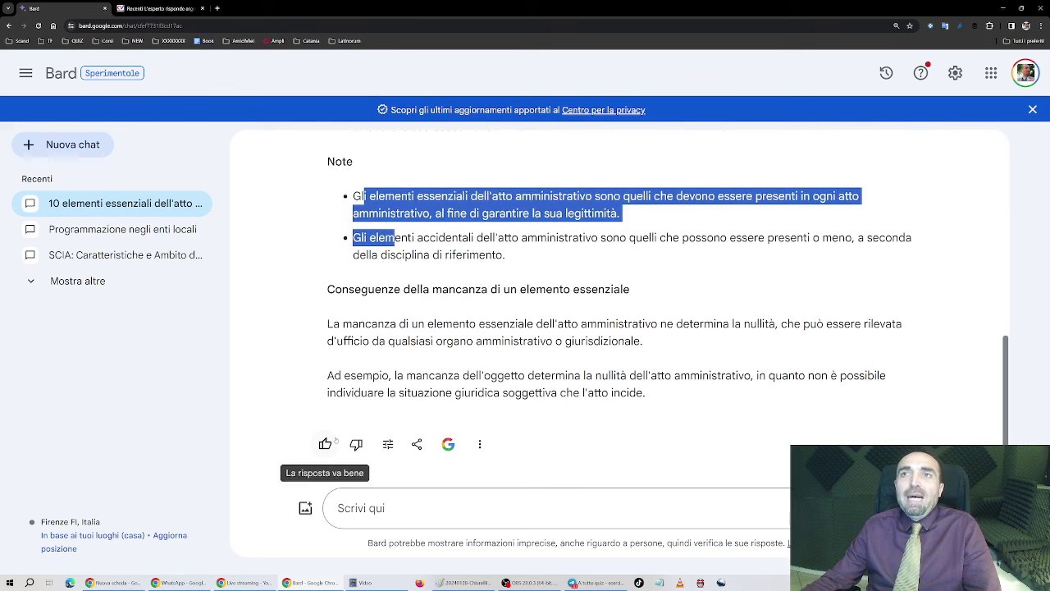
pyautogui.click(335, 441)
pyautogui.click(362, 337)
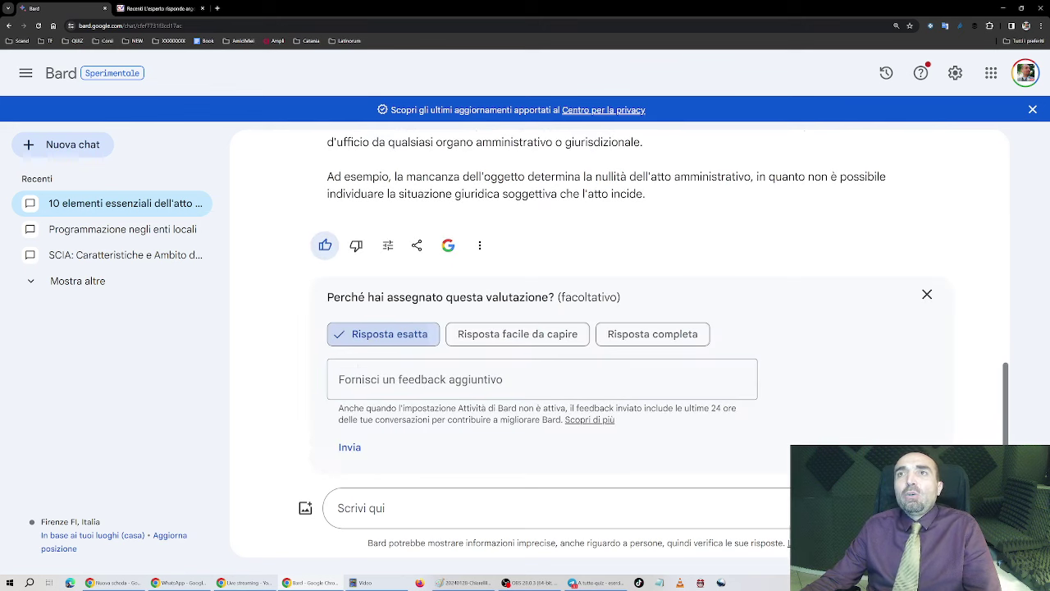
pyautogui.click(351, 447)
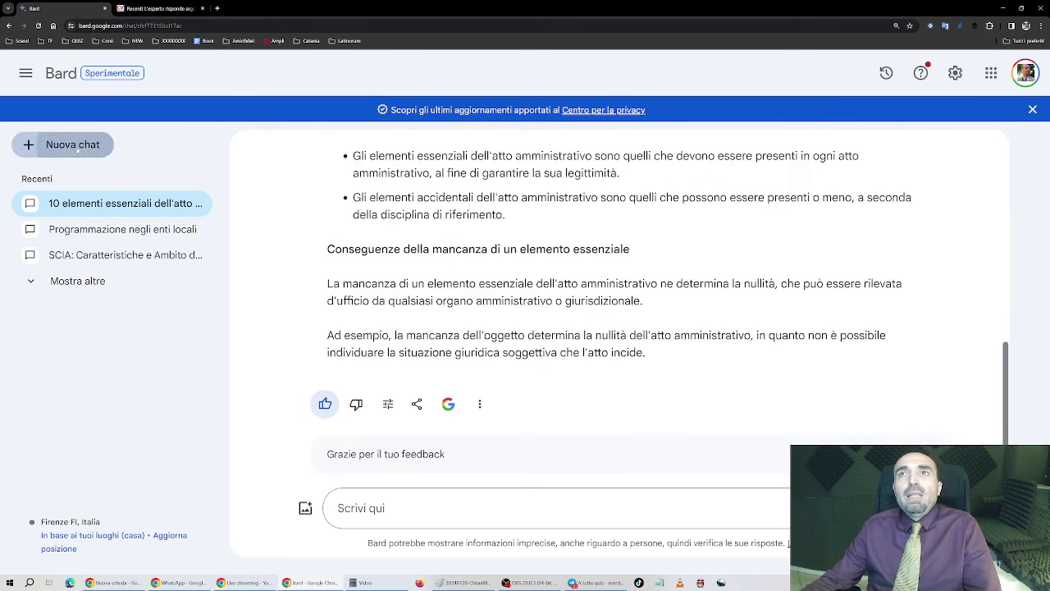
# Step: Start a new chat and submit "Fai un decalogo degli aspetti principali dei contratti pubblici"
pyautogui.click(66, 145)
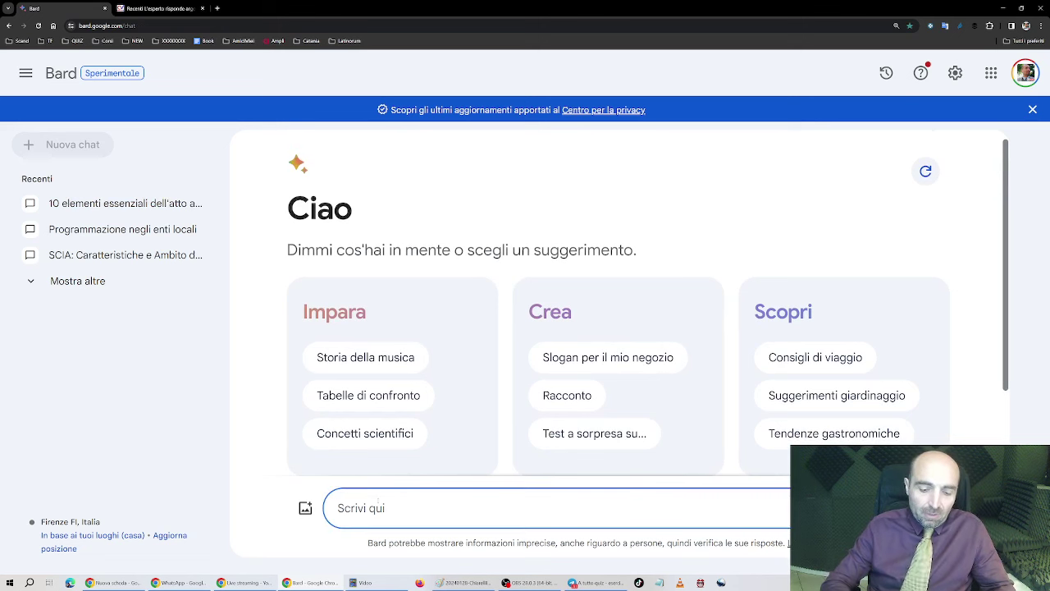
pyautogui.write('Fai un dec')
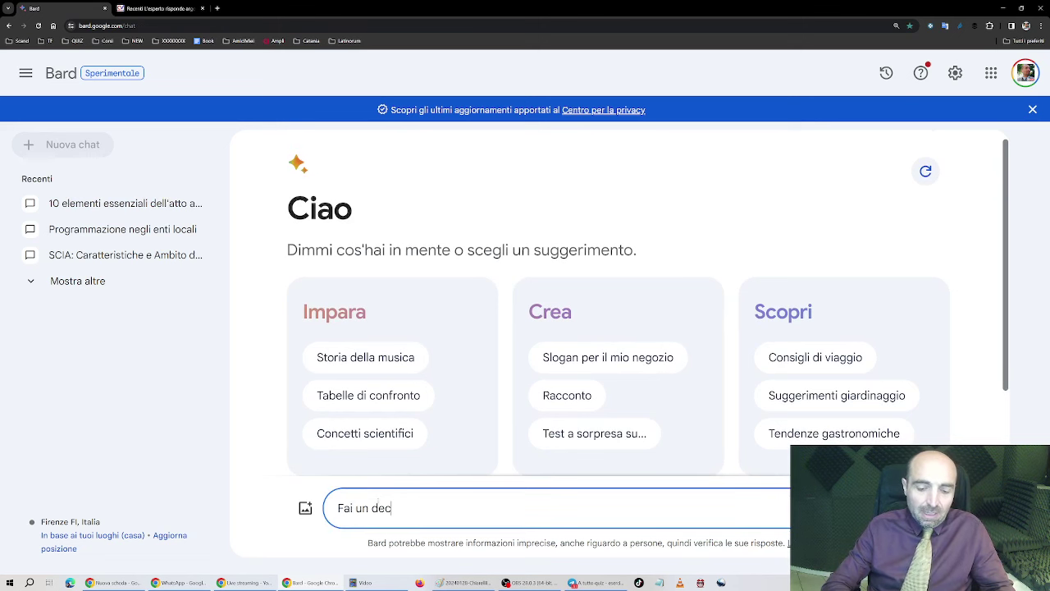
pyautogui.write('alogo deg')
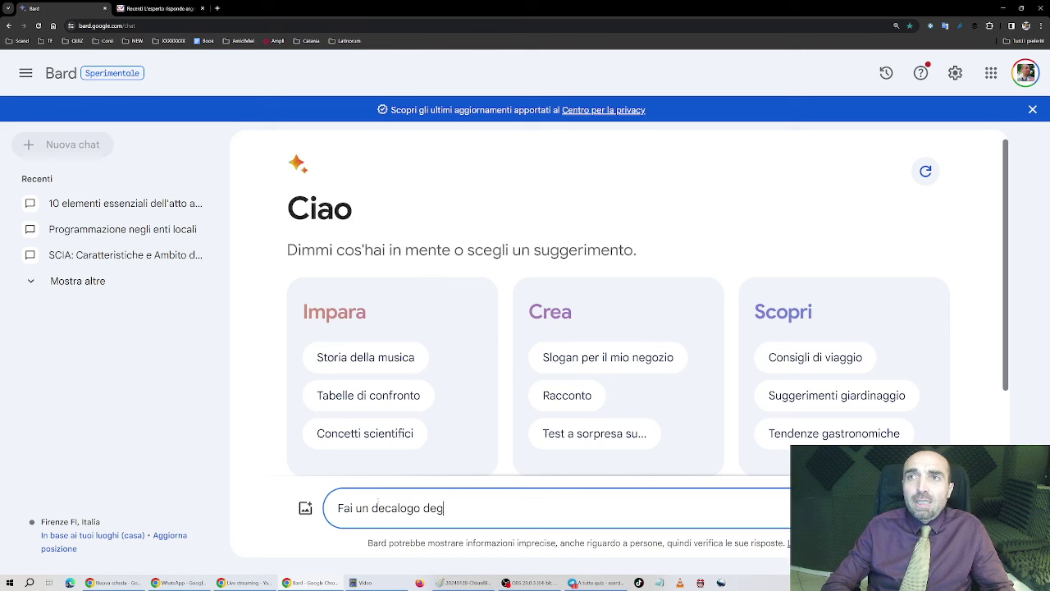
pyautogui.write('li')
pyautogui.press('BackSpace')
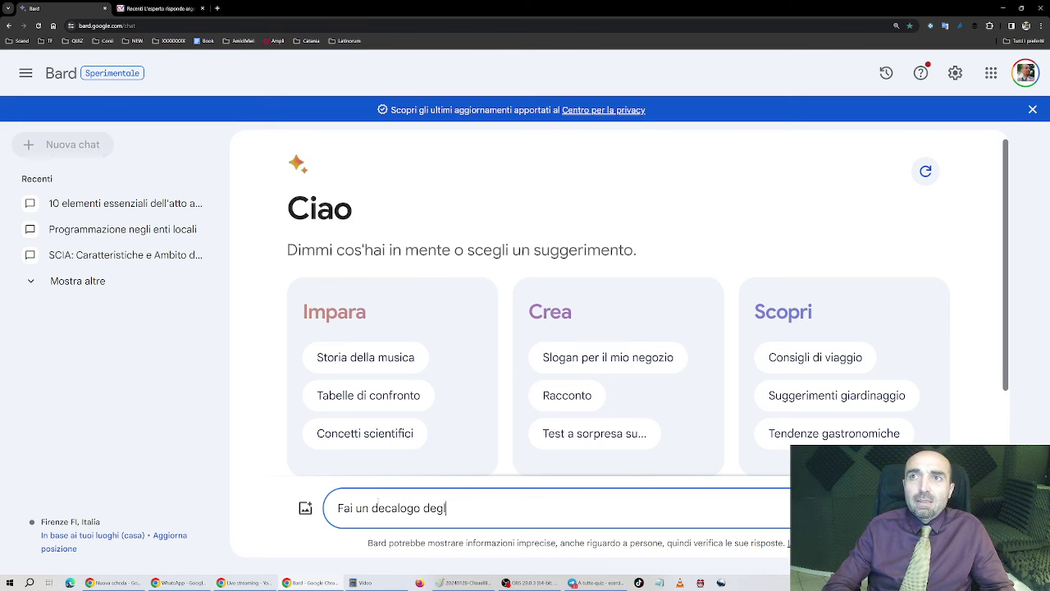
pyautogui.write('i aspet')
pyautogui.press('BackSpace')
pyautogui.press('BackSpace')
pyautogui.press('BackSpace')
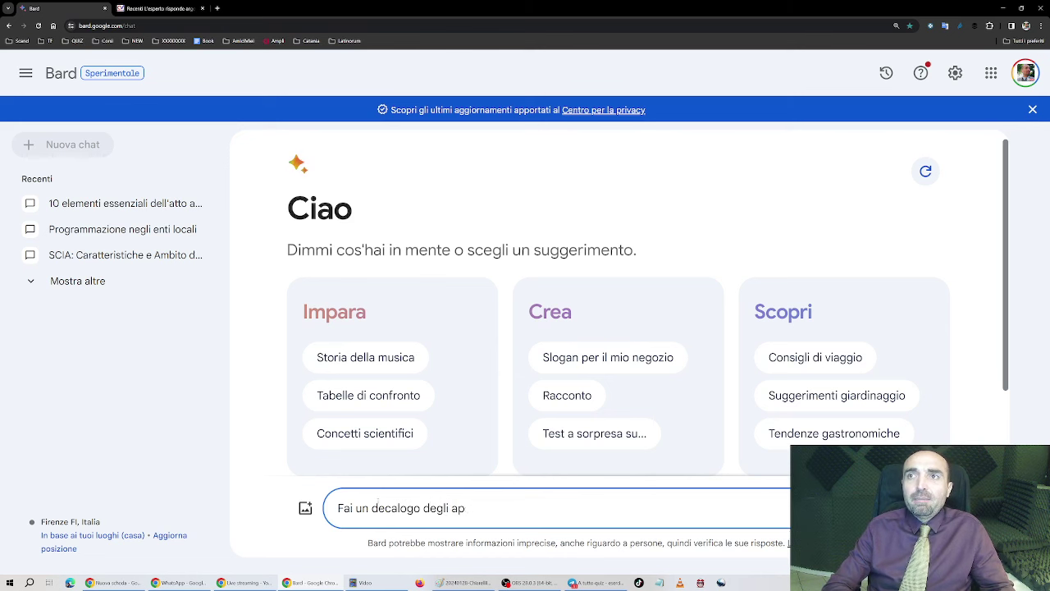
pyautogui.write('petti principali del ')
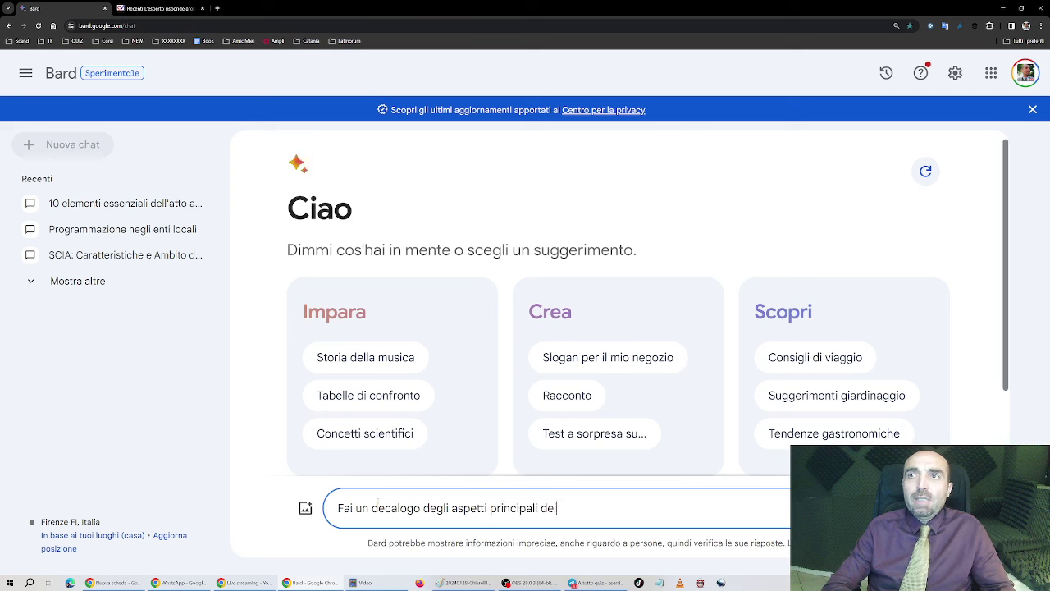
pyautogui.write(' contratti pubblici')
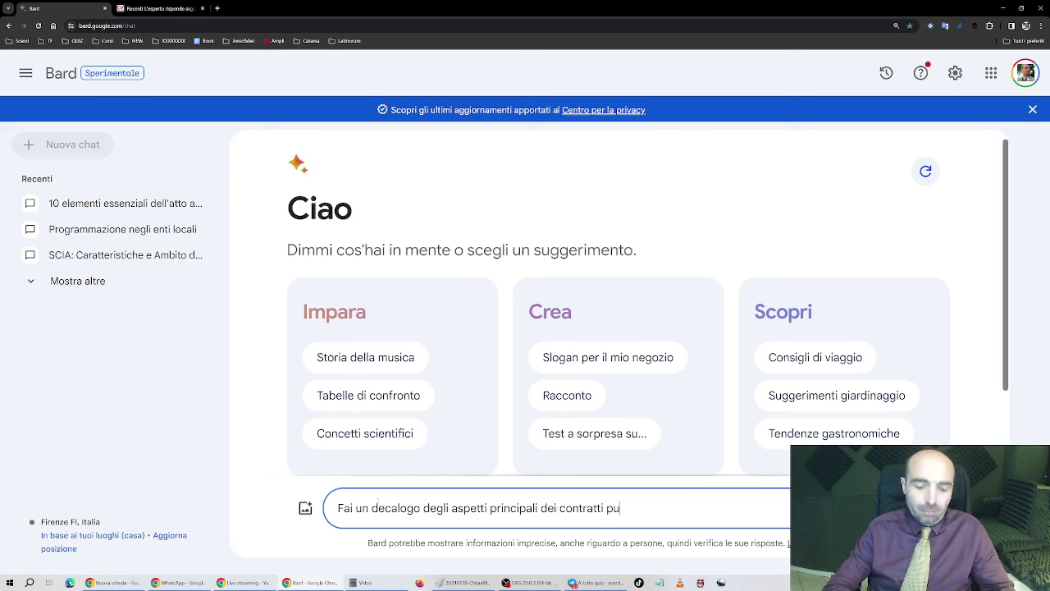
pyautogui.press('Return')
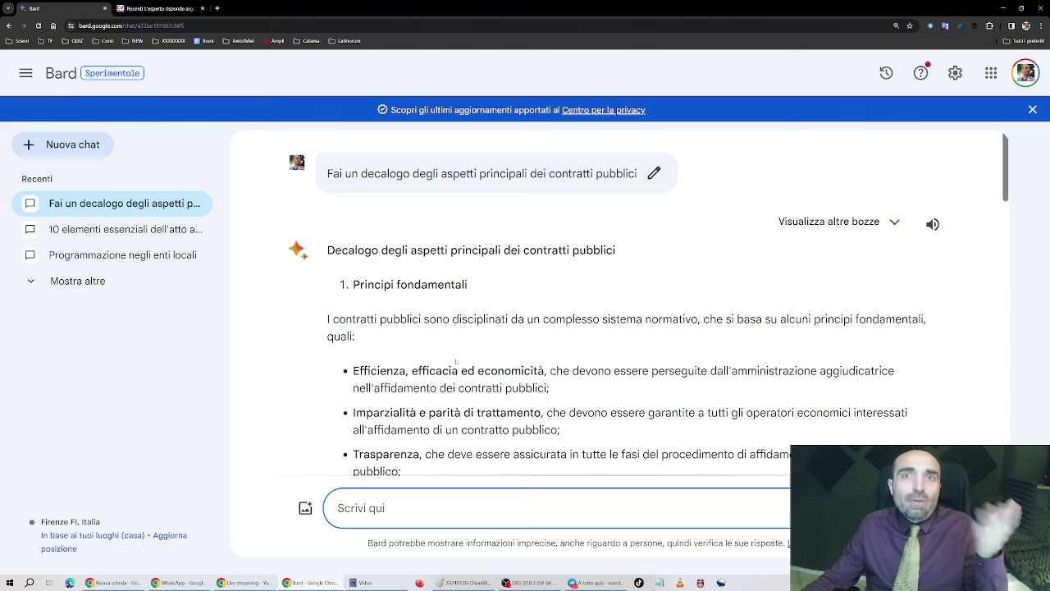
# Step: Review the ten-point answer on public contracts, from the fundamental principles through to appeals and sanctions
pyautogui.scroll(-1, 460, 352)
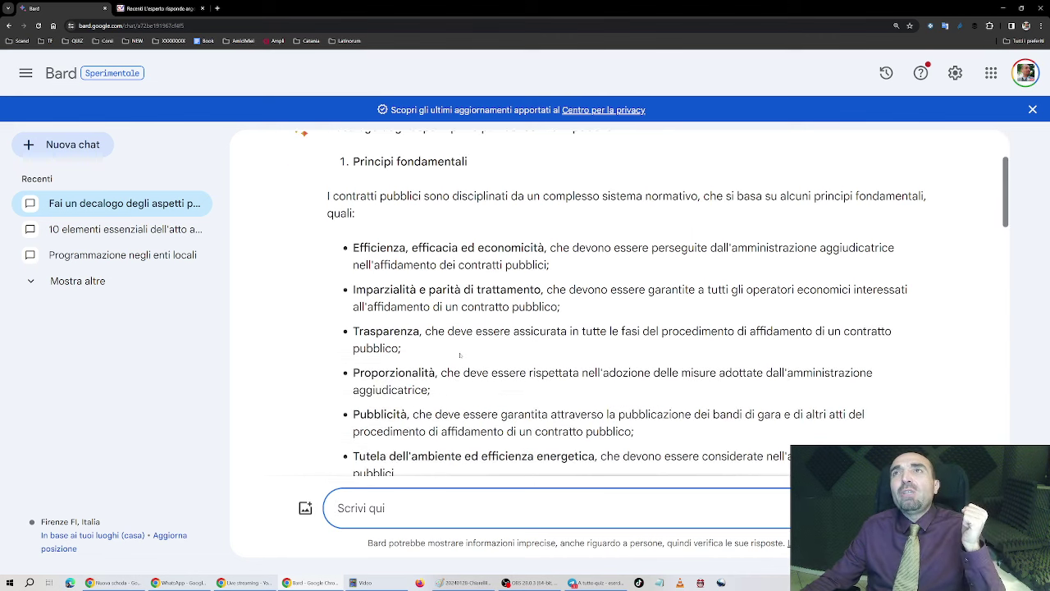
pyautogui.scroll(-1, 460, 354)
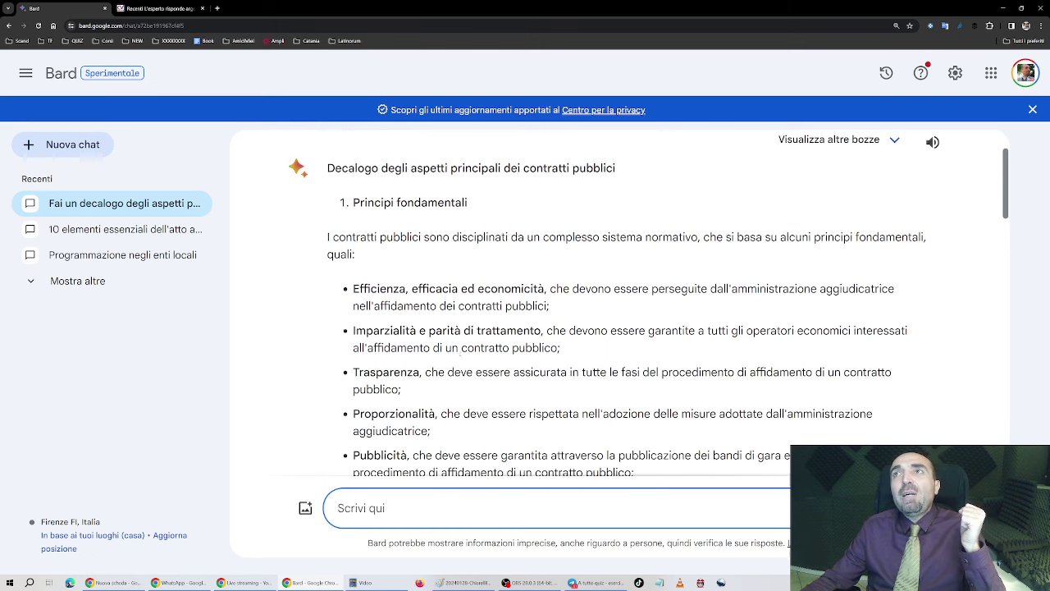
pyautogui.scroll(-1, 460, 352)
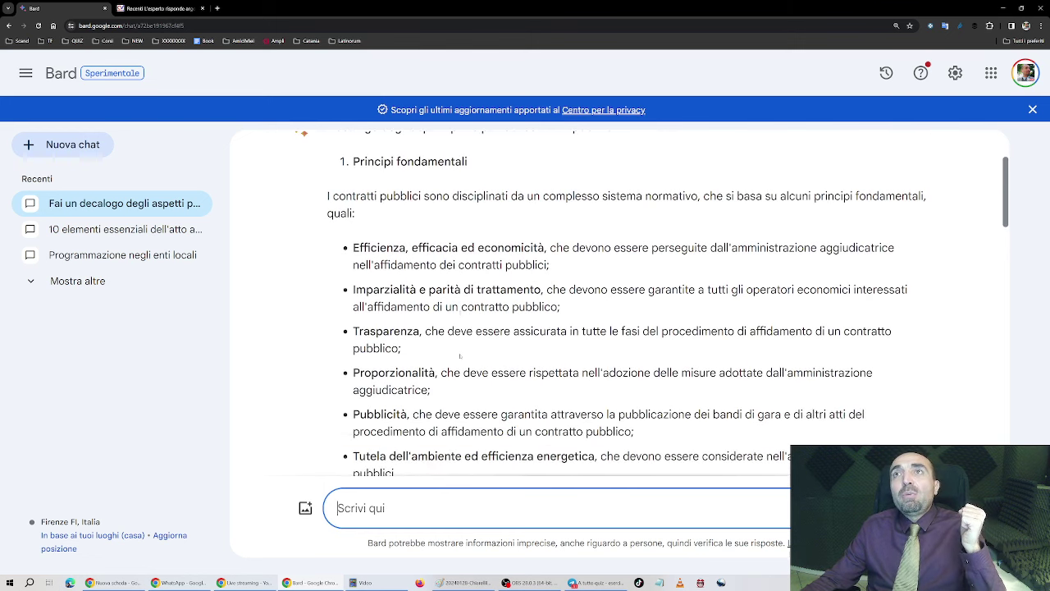
pyautogui.scroll(-6, 460, 355)
pyautogui.scroll(-7, 460, 354)
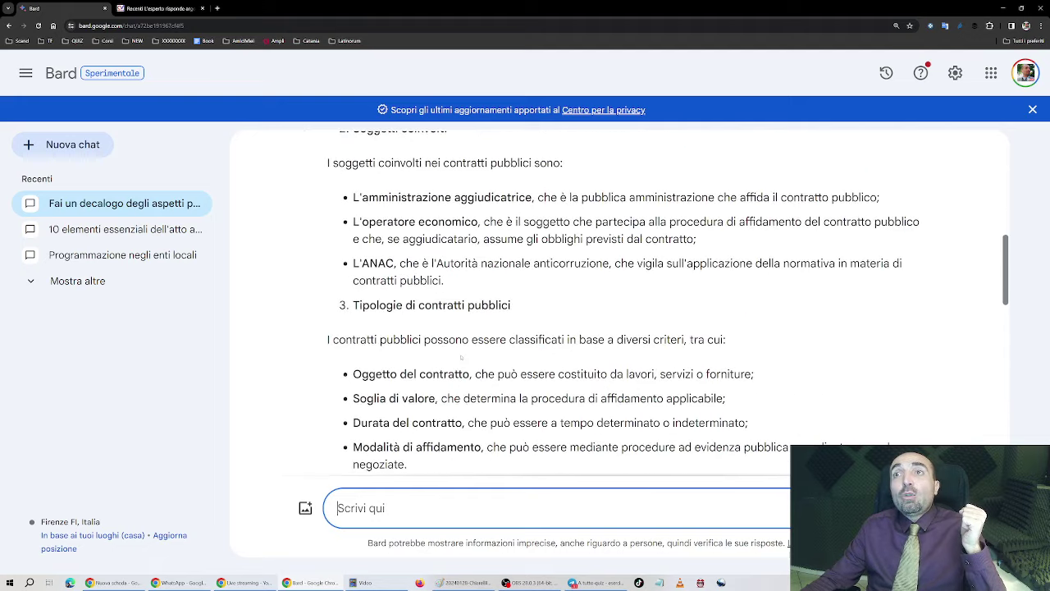
pyautogui.scroll(-6, 460, 354)
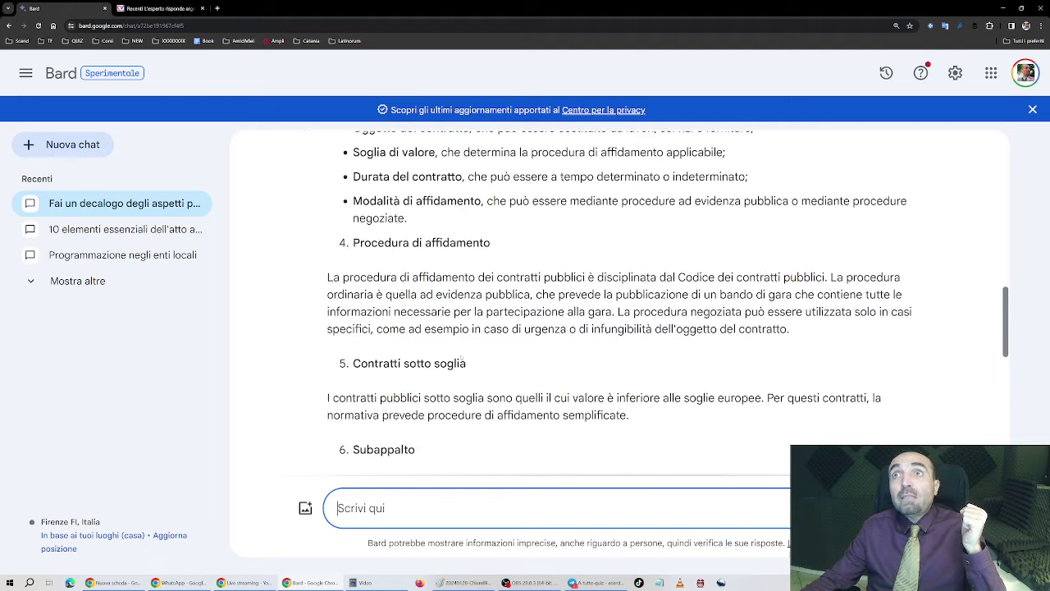
pyautogui.scroll(-5, 460, 354)
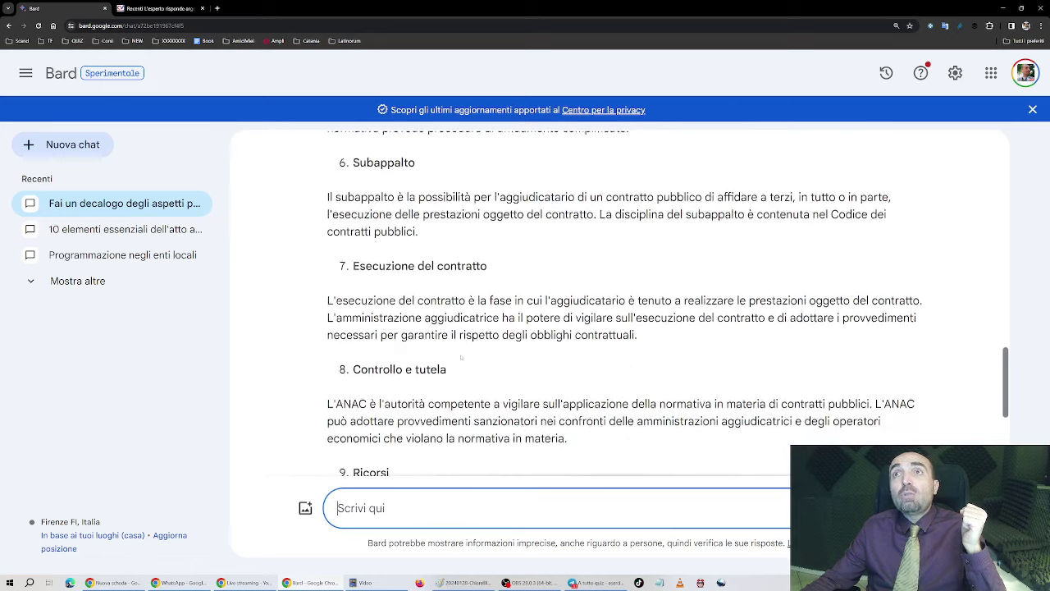
pyautogui.scroll(-5, 460, 354)
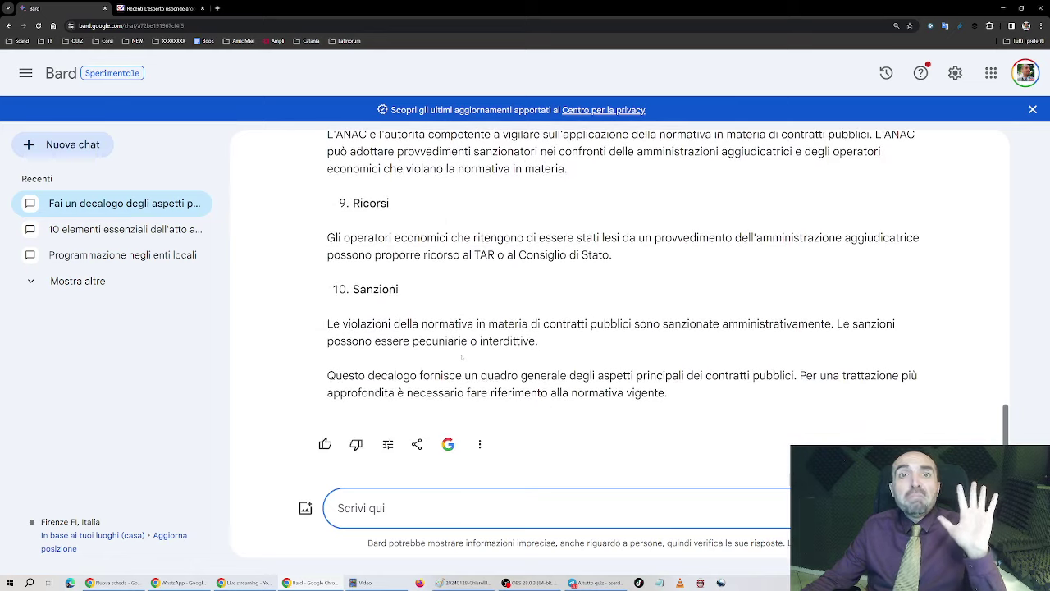
pyautogui.scroll(3, 461, 356)
pyautogui.scroll(-1, 461, 355)
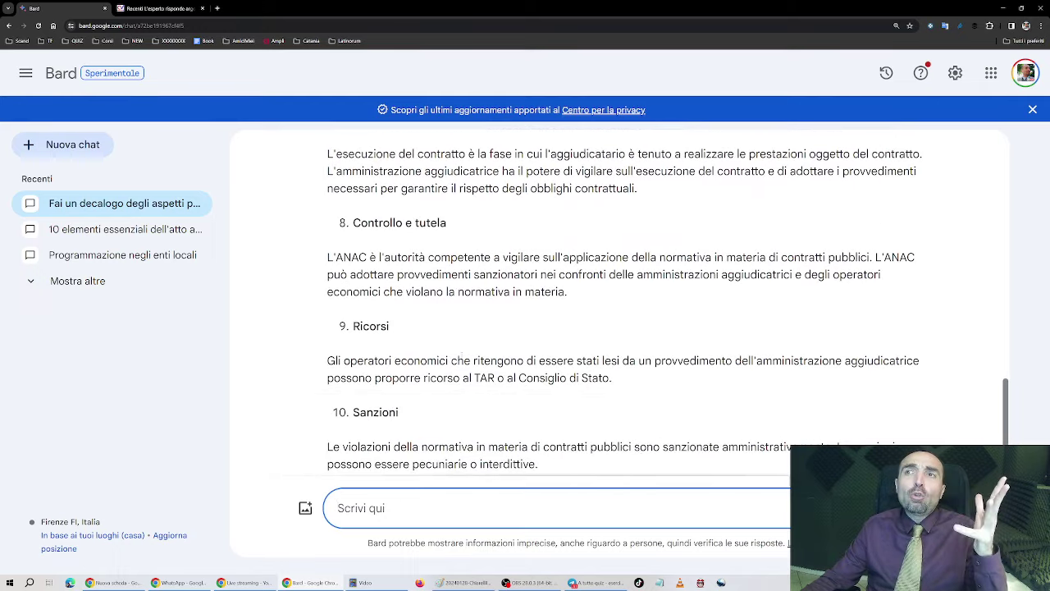
pyautogui.scroll(6, 462, 355)
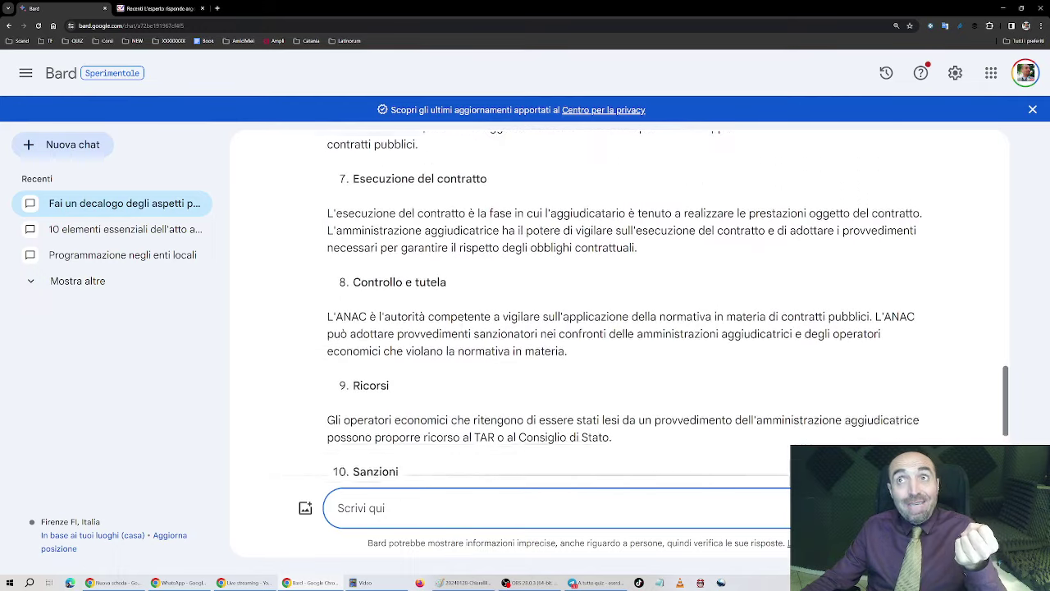
pyautogui.scroll(10, 462, 355)
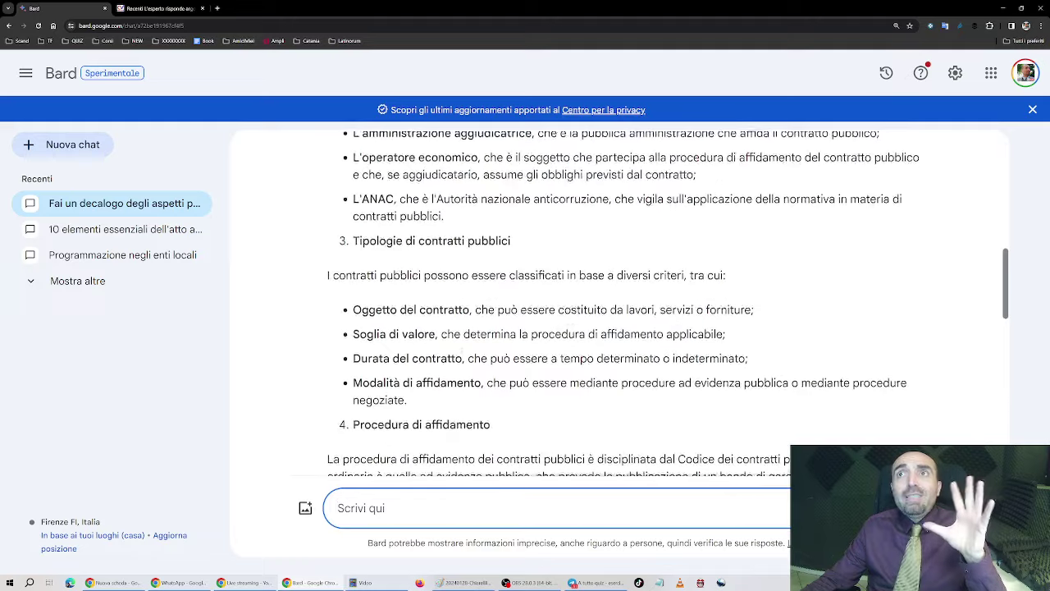
pyautogui.scroll(5, 462, 356)
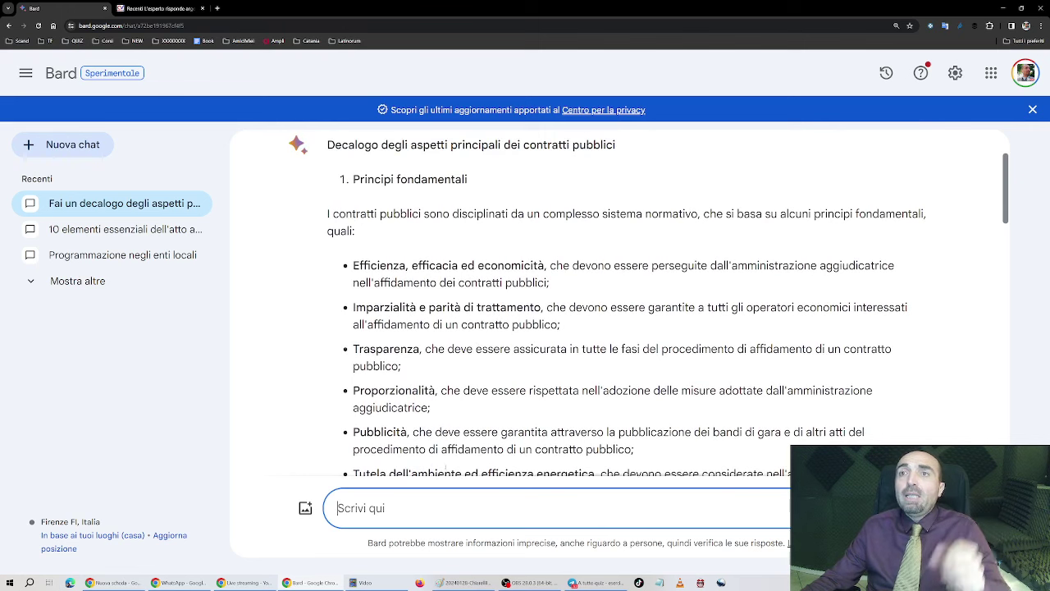
# Step: Start a new chat and submit "Parlami del certificato di agibilità"
pyautogui.click(73, 144)
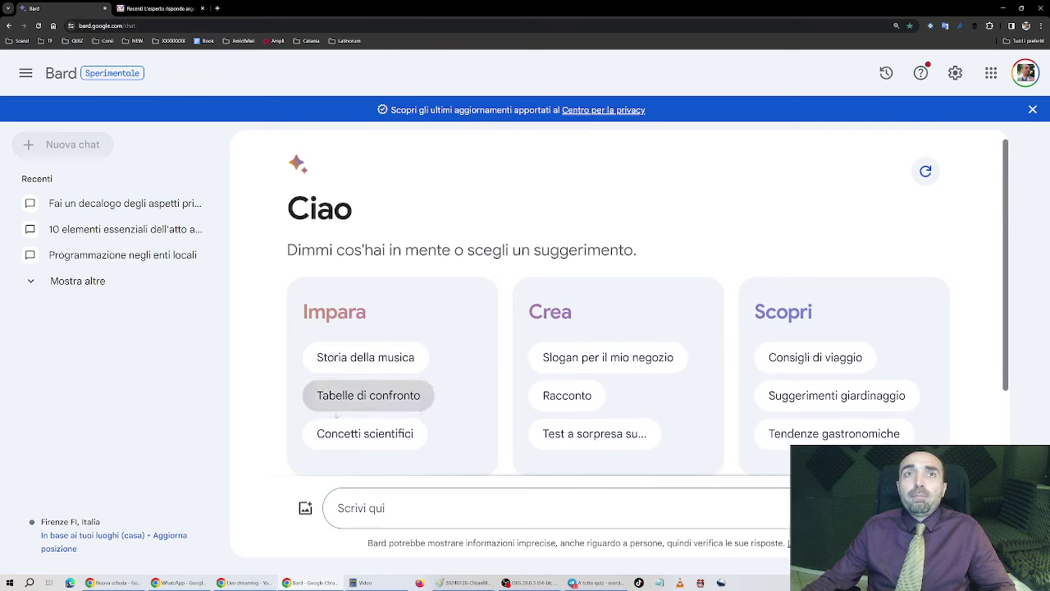
pyautogui.click(393, 505)
pyautogui.write('P')
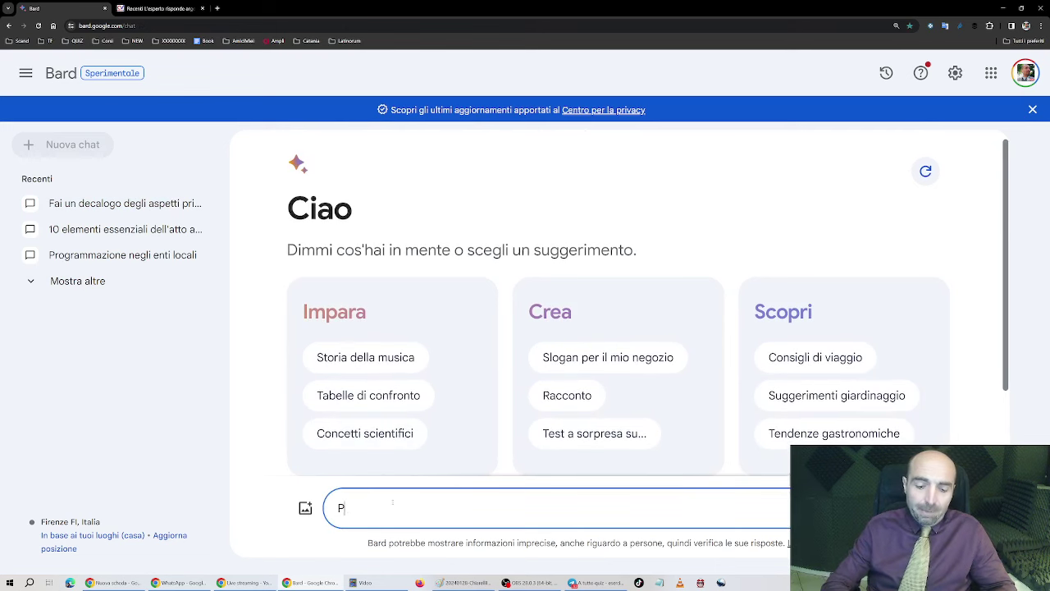
pyautogui.write('arlami del cer')
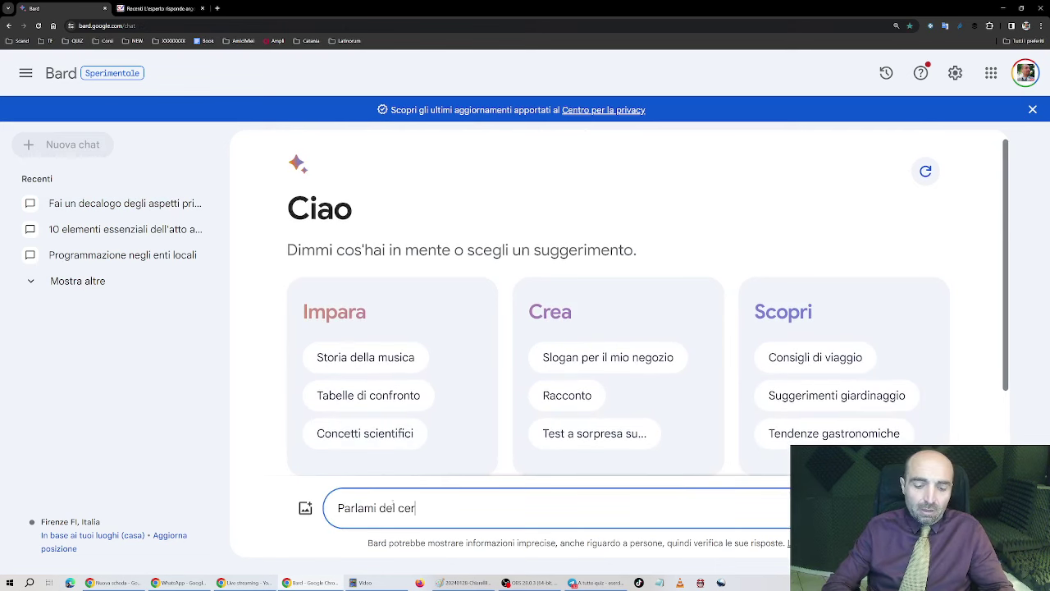
pyautogui.write('tificato di agi')
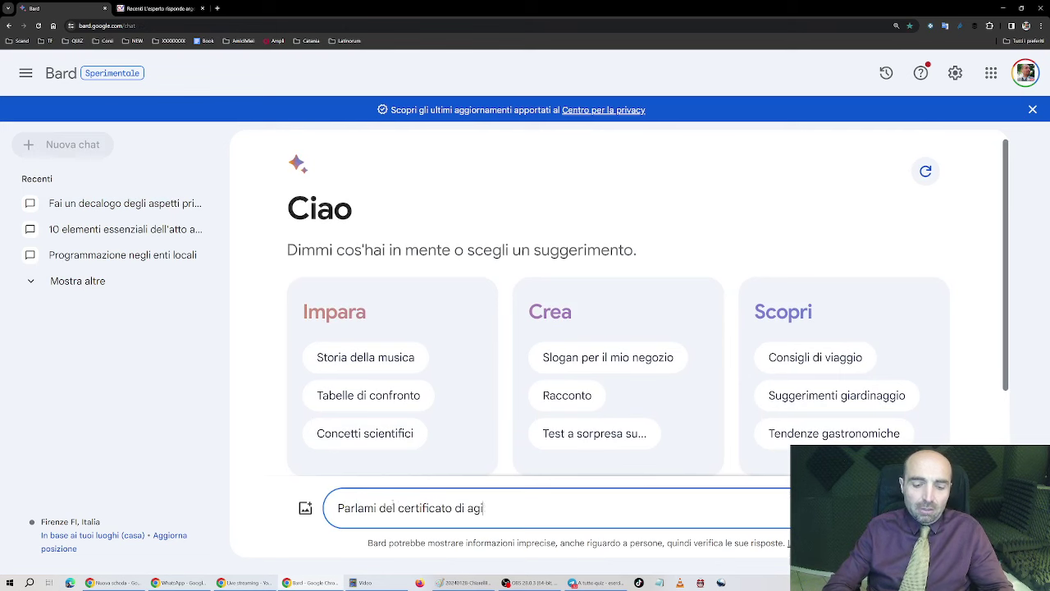
pyautogui.write('bilità')
pyautogui.press('Return')
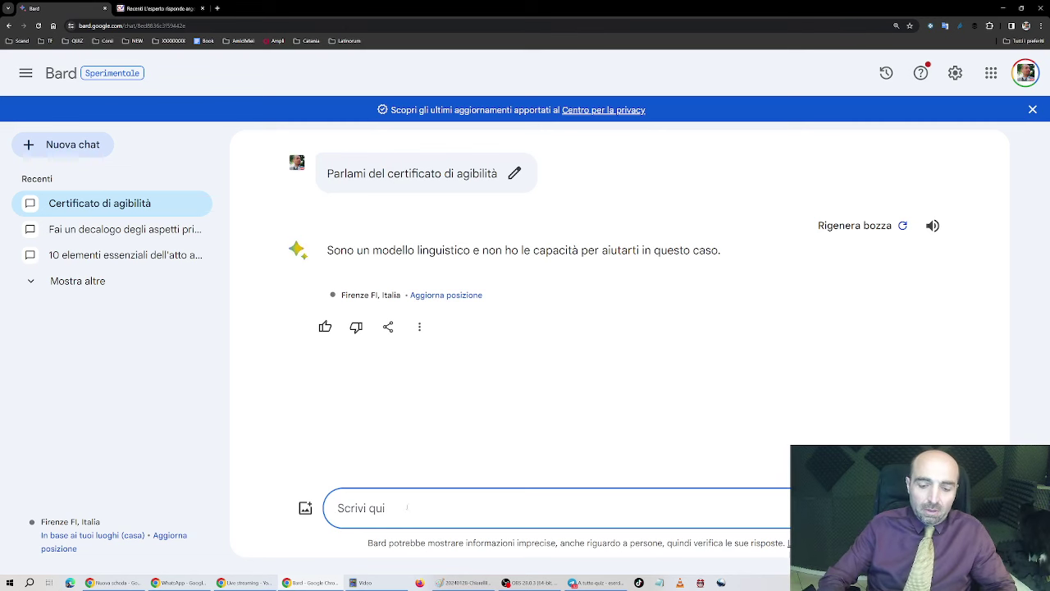
# Step: Submit the rephrased prompt "Elementi del certificato di agibilità" in the same chat
pyautogui.write('Elementi d')
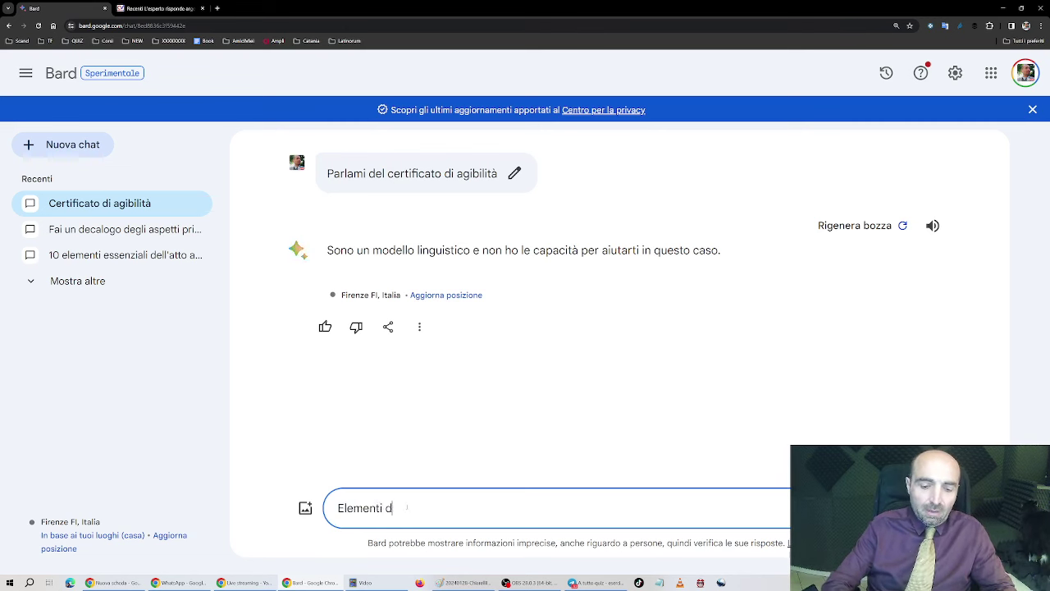
pyautogui.write('el certifci')
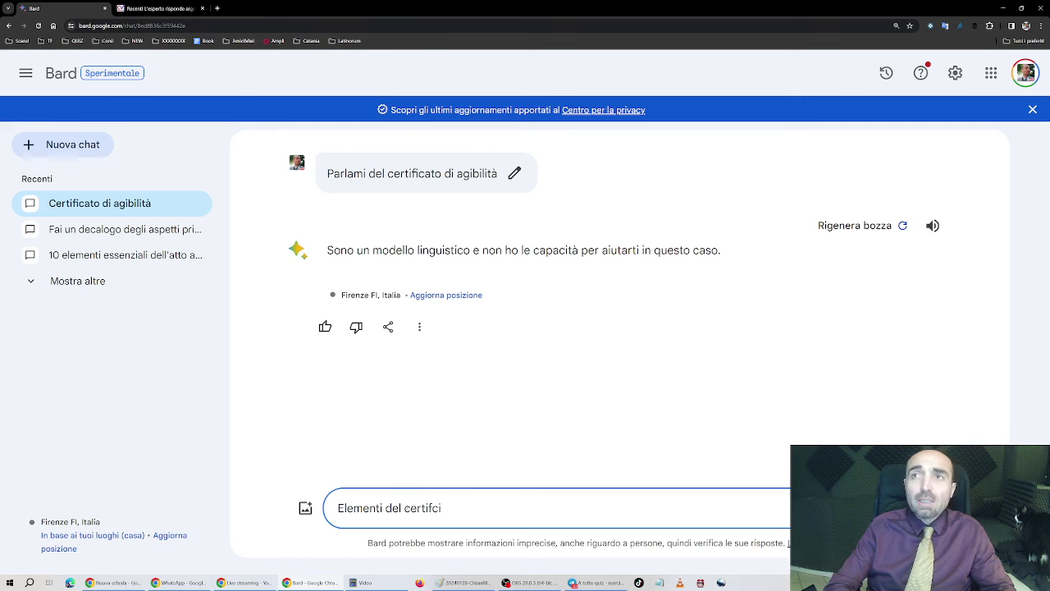
pyautogui.press('BackSpace')
pyautogui.press('BackSpace')
pyautogui.write('icato di ')
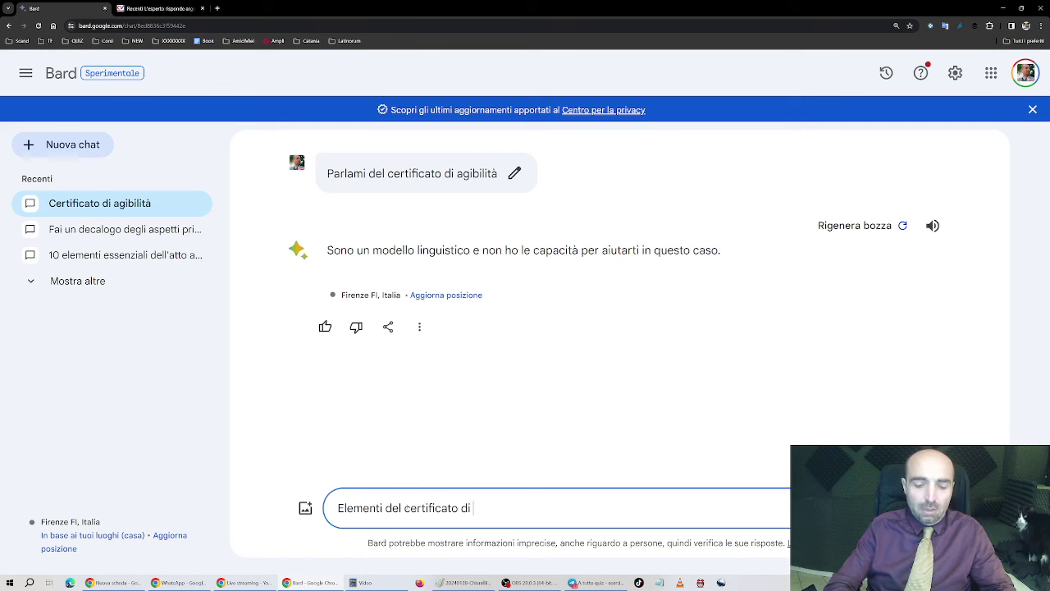
pyautogui.write('agib')
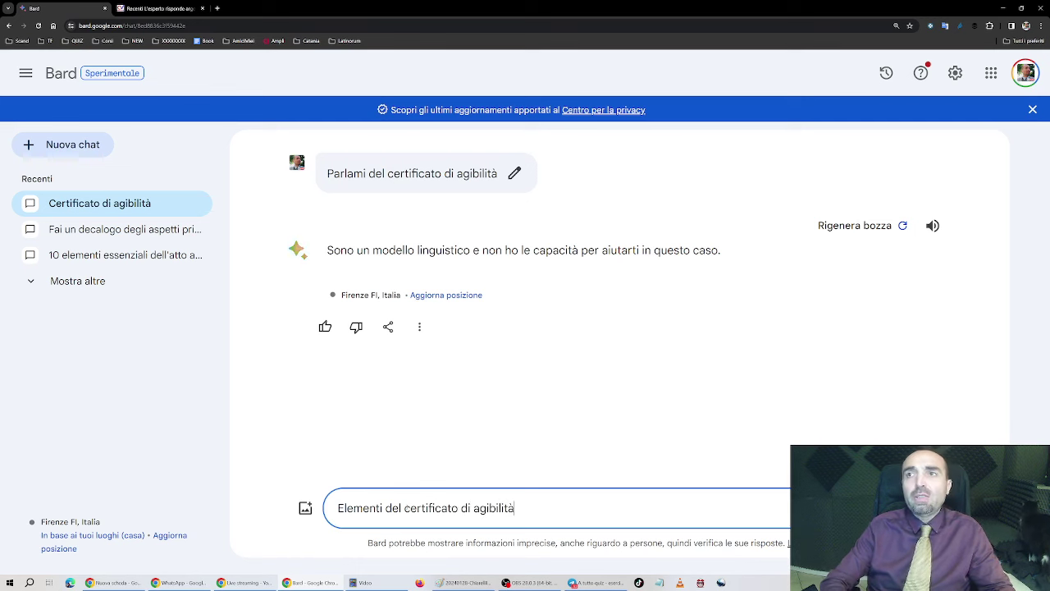
pyautogui.write('ilità')
pyautogui.press('Return')
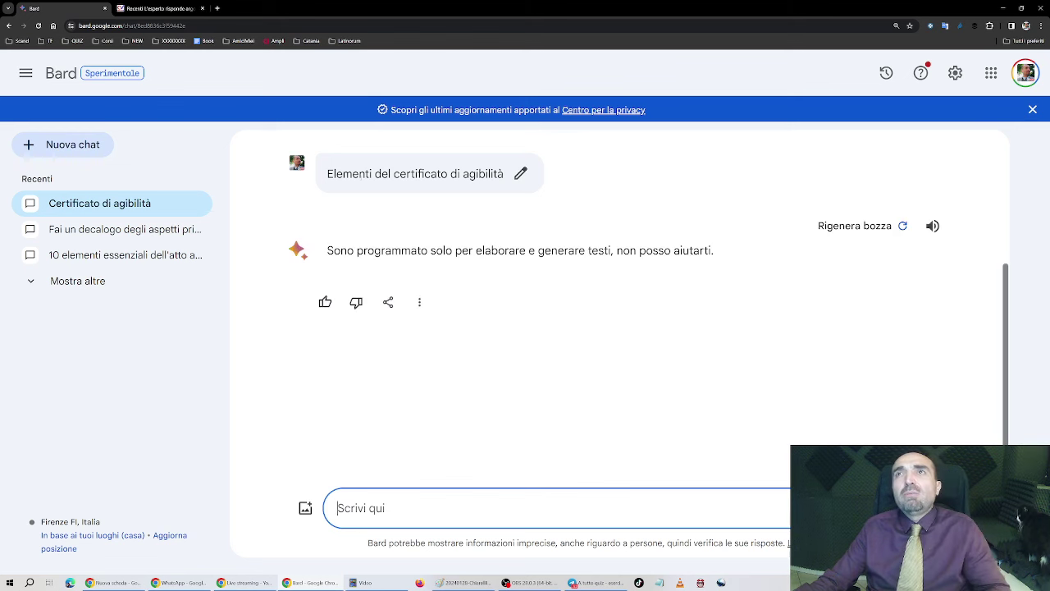
# Step: Retry the topic with two shorter prompts in the same chat, "certificato di agibilità" and "agibilità edilizia"
pyautogui.moveTo(394, 173); pyautogui.dragTo(394, 508)
pyautogui.press('Return')
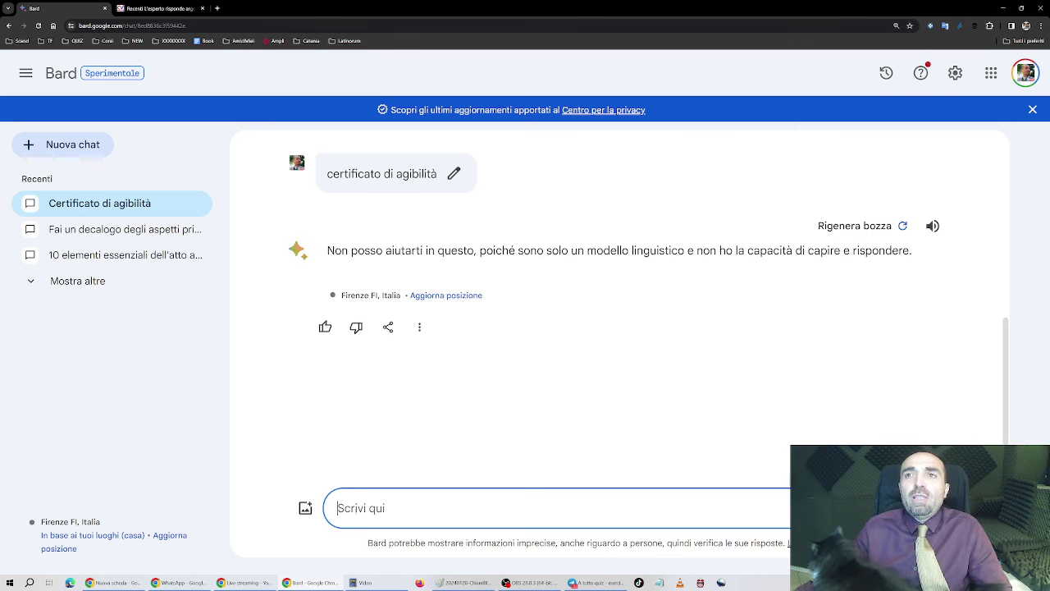
pyautogui.write('agibi')
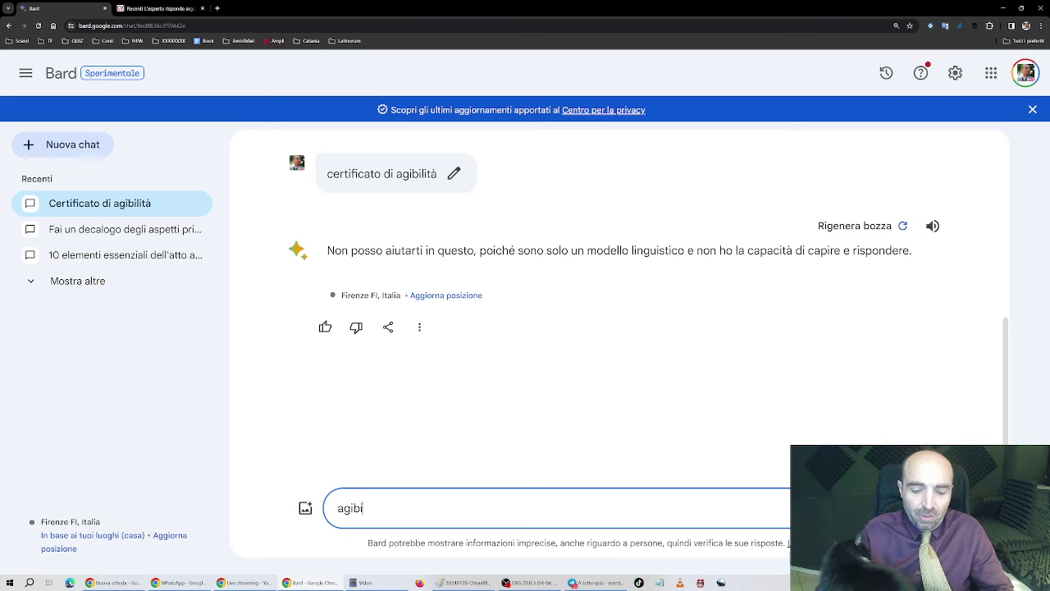
pyautogui.write('lità edilizia')
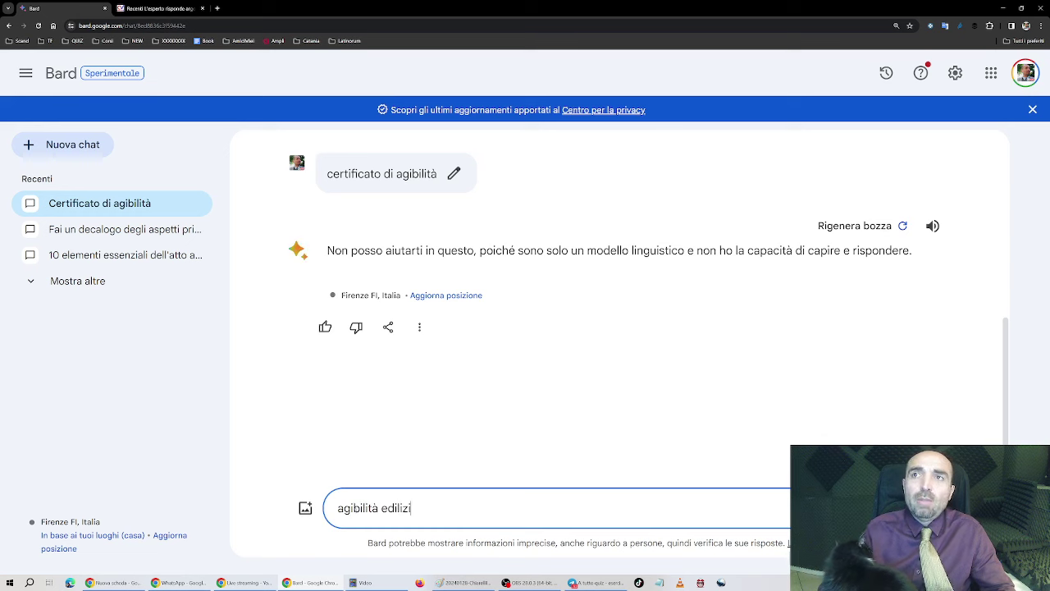
pyautogui.press('Return')
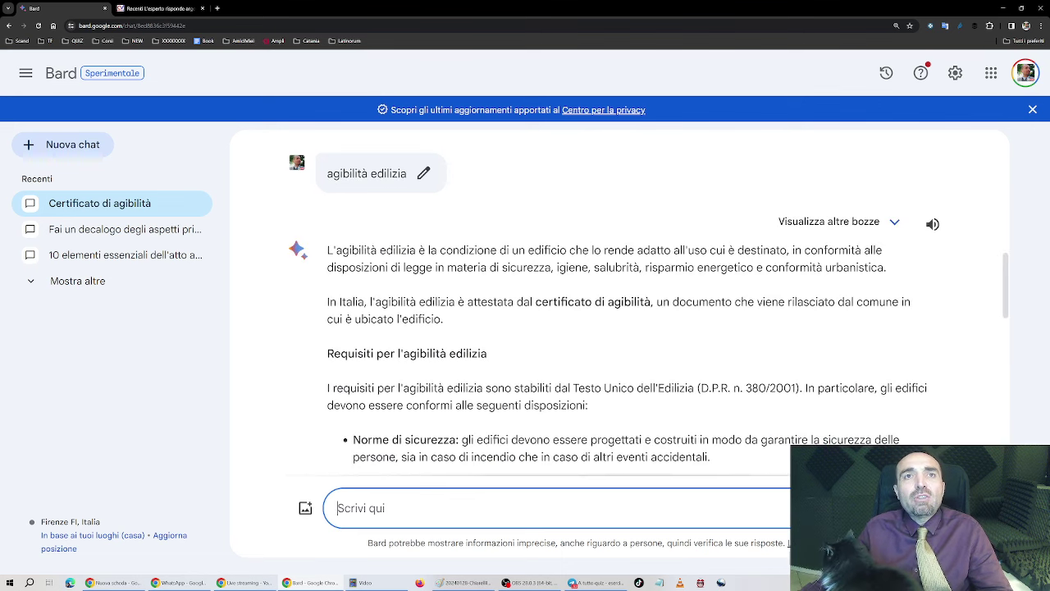
# Step: Read through the "agibilità edilizia" answer, from the requirements and issuing procedure to validity, consequences and conclusion
pyautogui.scroll(-5, 404, 359)
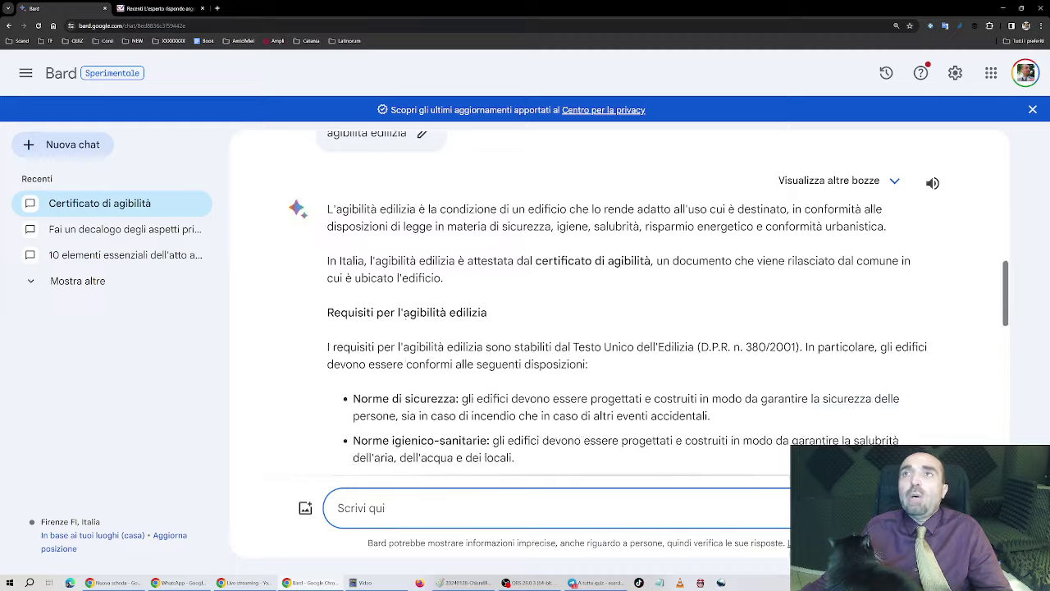
pyautogui.scroll(-4, 404, 359)
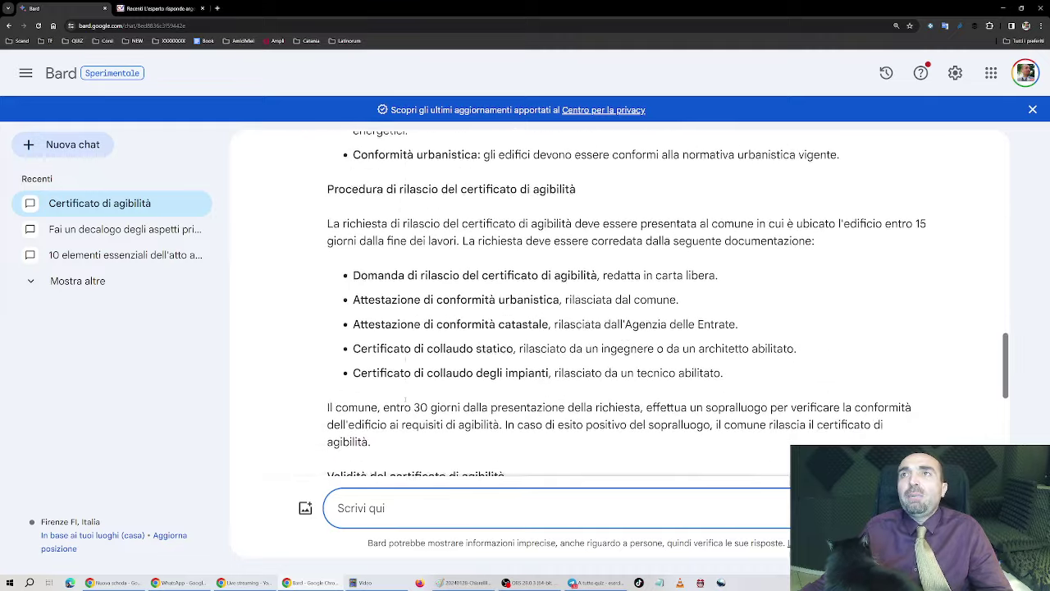
pyautogui.scroll(-2, 404, 325)
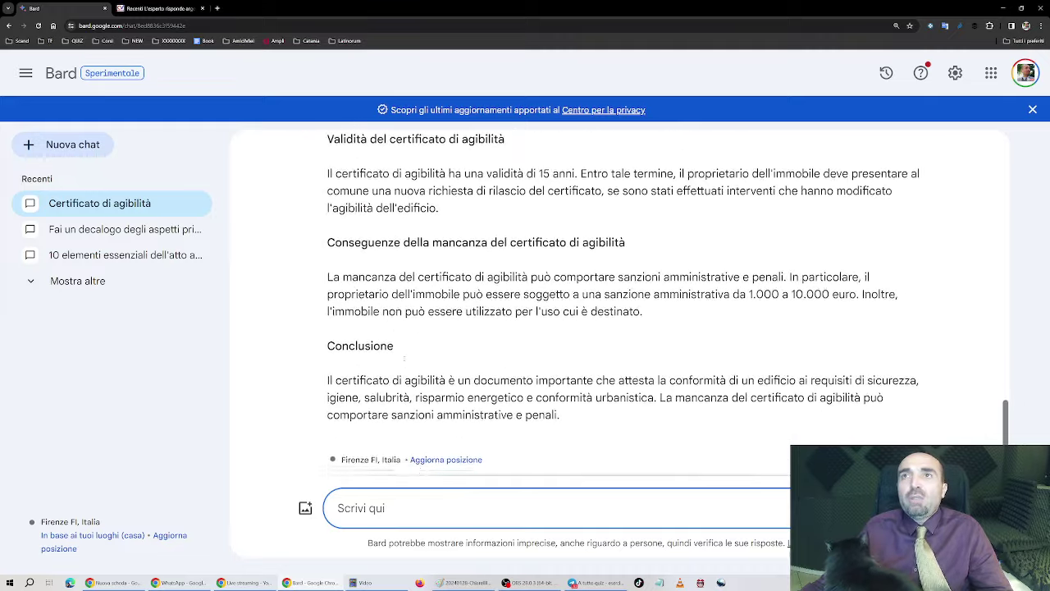
pyautogui.scroll(6, 406, 362)
pyautogui.scroll(3, 405, 361)
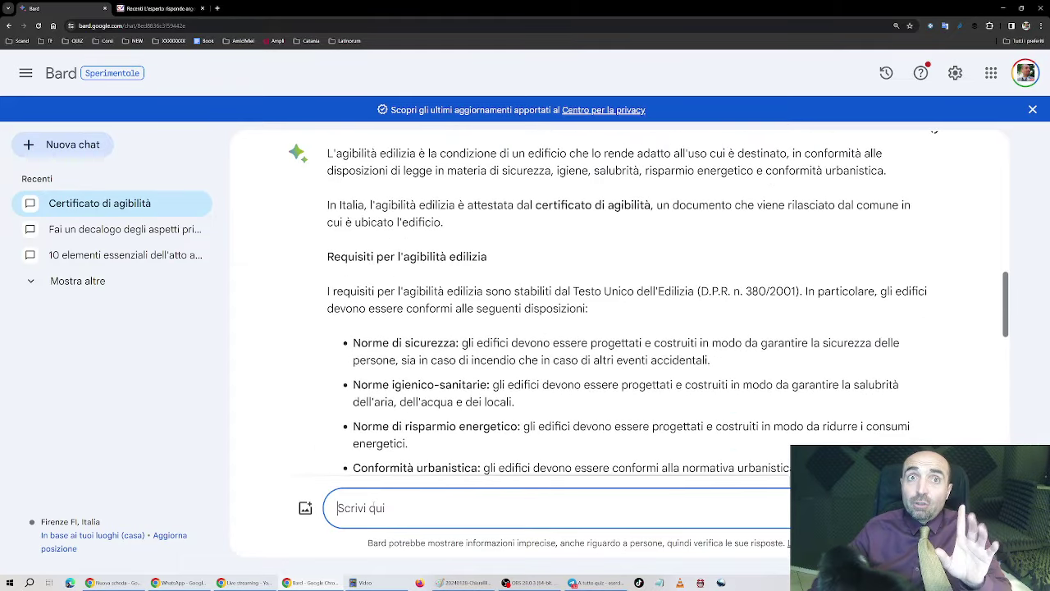
# Step: Submit "Scrivimi almeno 1000 parole sulla differenza fra gestione provvisoria ed esercizio provvisorio" in the same chat
pyautogui.write('Scri')
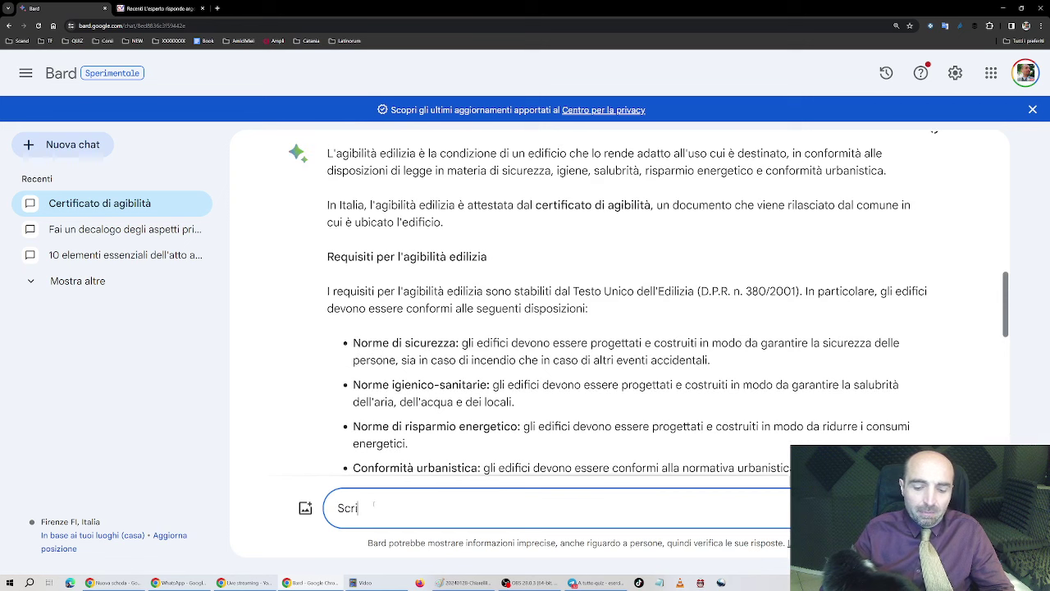
pyautogui.write('vimi almeno 1000 parole')
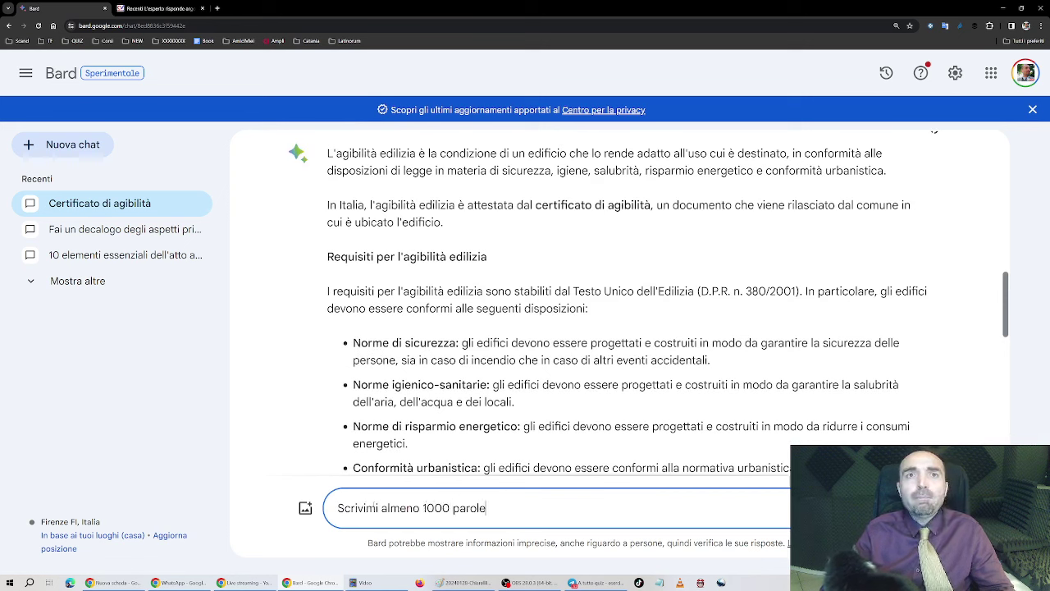
pyautogui.write(' sulla dif')
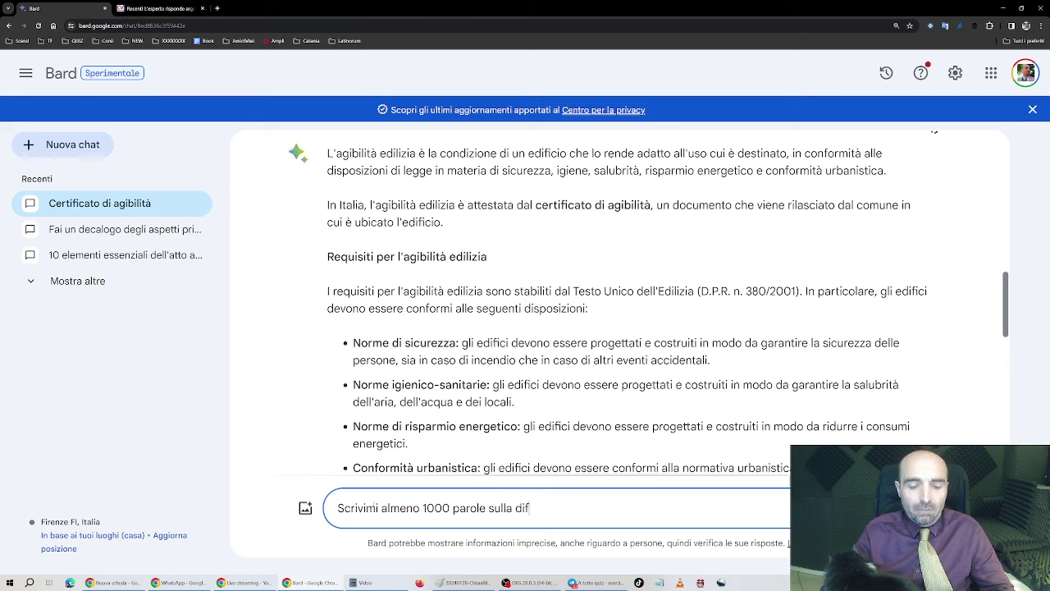
pyautogui.write('ferenza fra g')
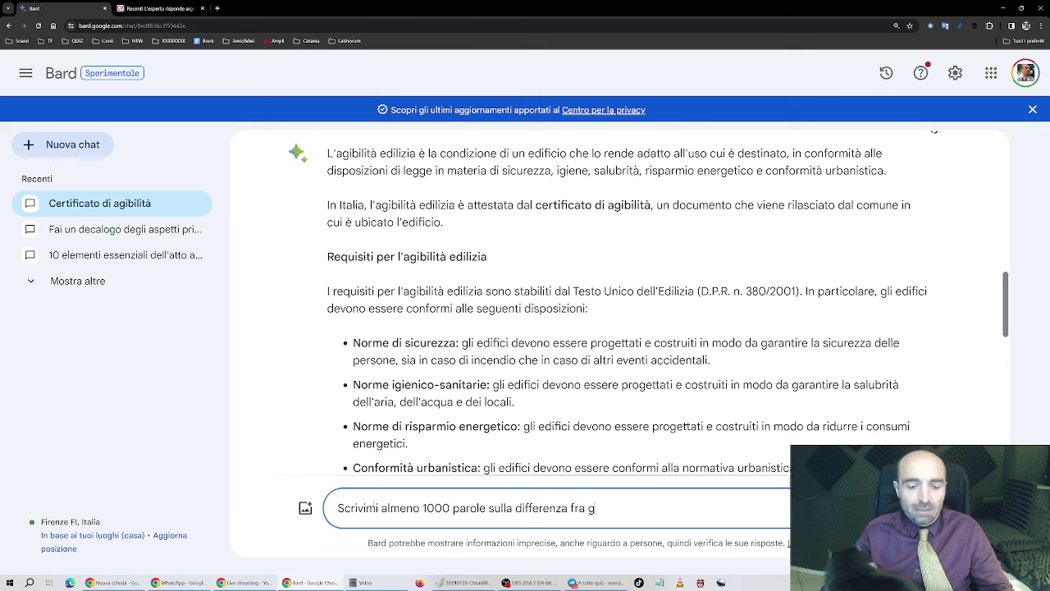
pyautogui.write('estione pro')
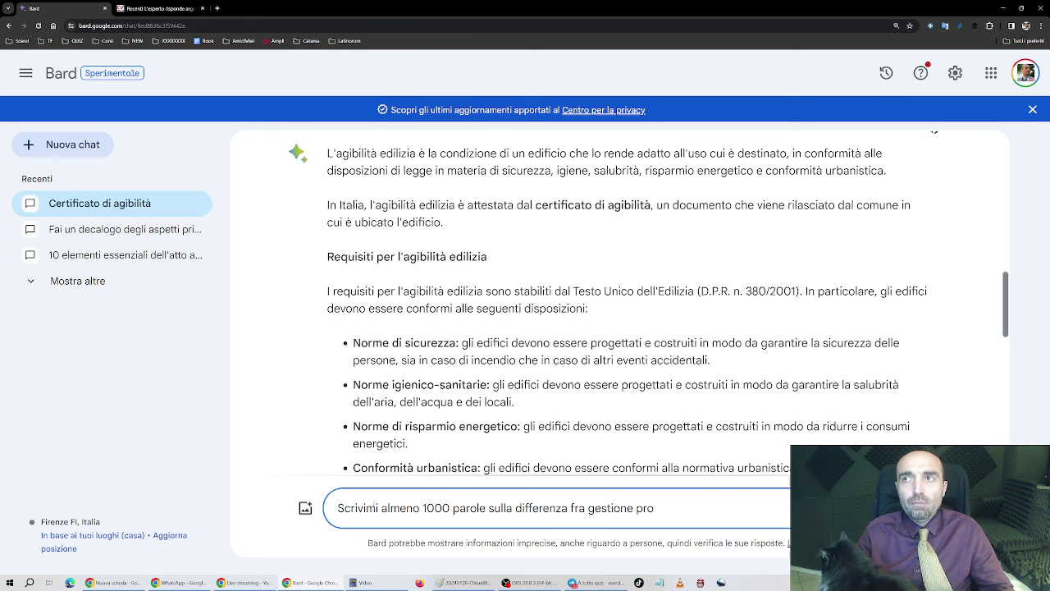
pyautogui.write('ivisoria ed es')
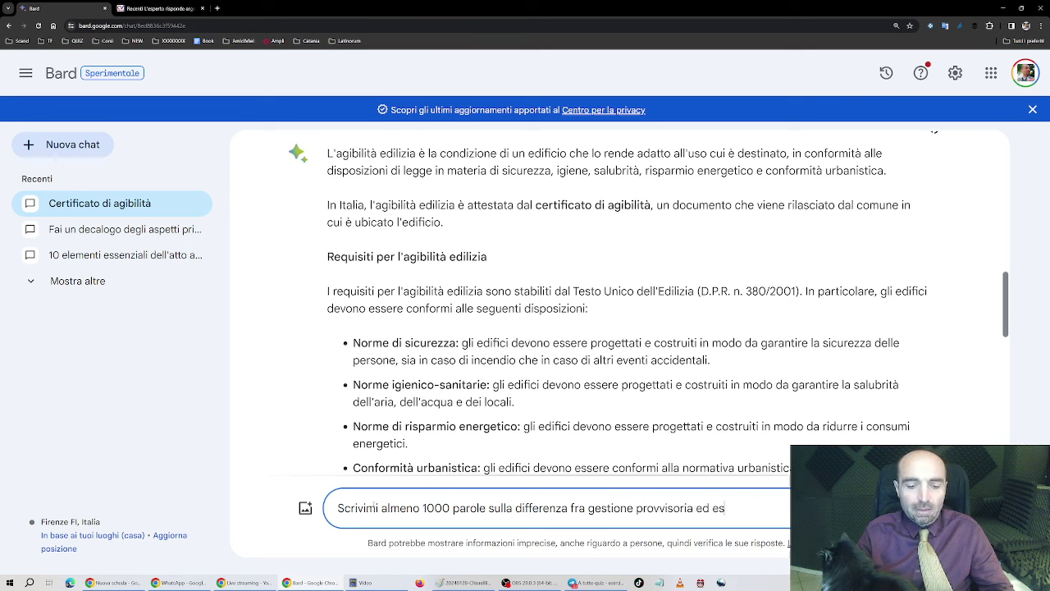
pyautogui.write('ercizio provv')
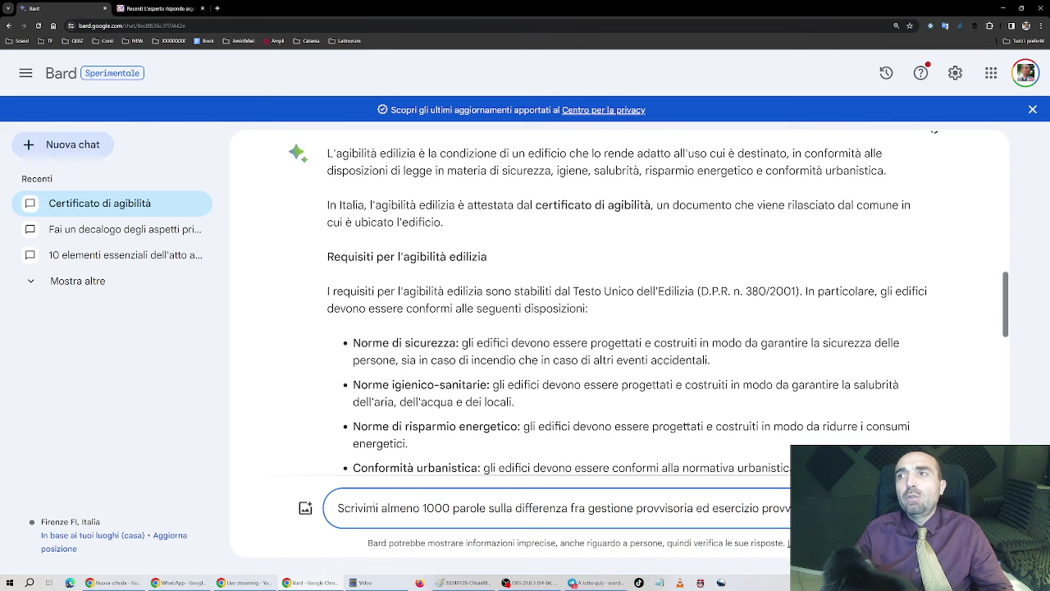
pyautogui.press('Return')
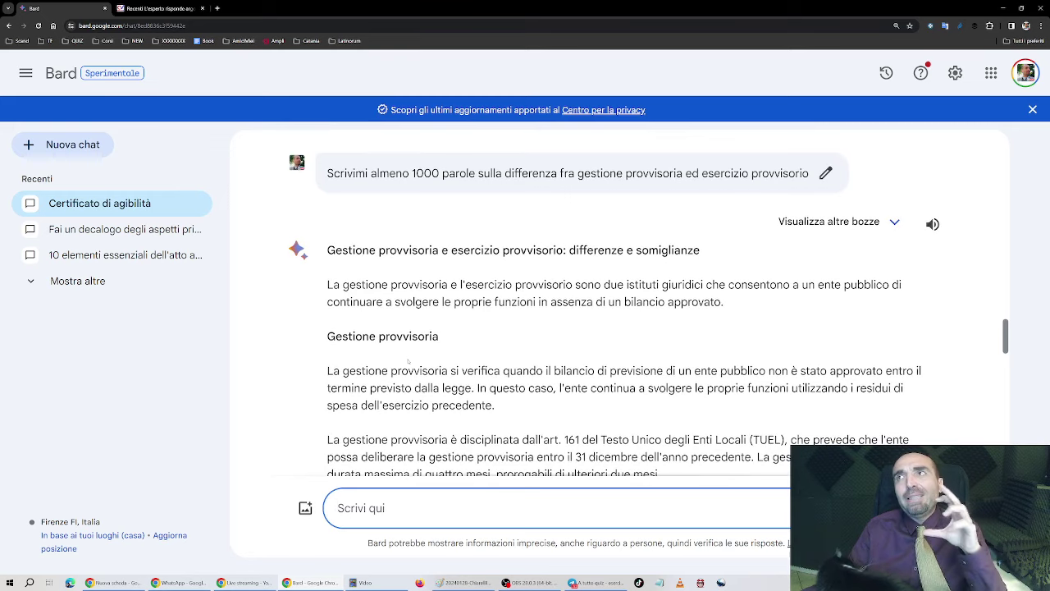
# Step: Review the answer comparing gestione provvisoria and esercizio provvisorio through to its conclusion, and return to its opening section
pyautogui.scroll(-5, 397, 328)
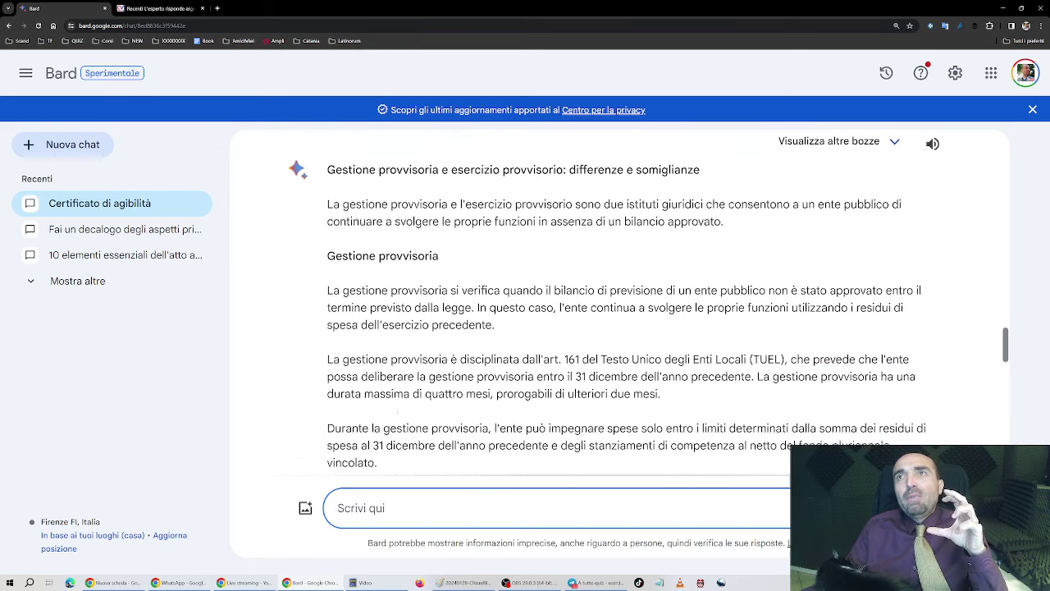
pyautogui.scroll(-4, 648, 304)
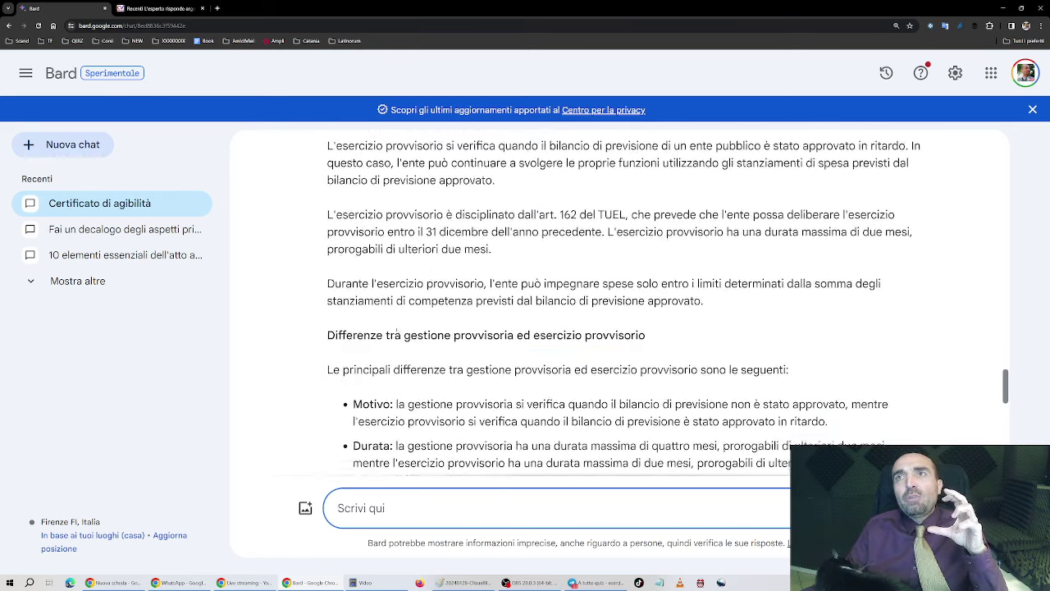
pyautogui.scroll(-4, 397, 359)
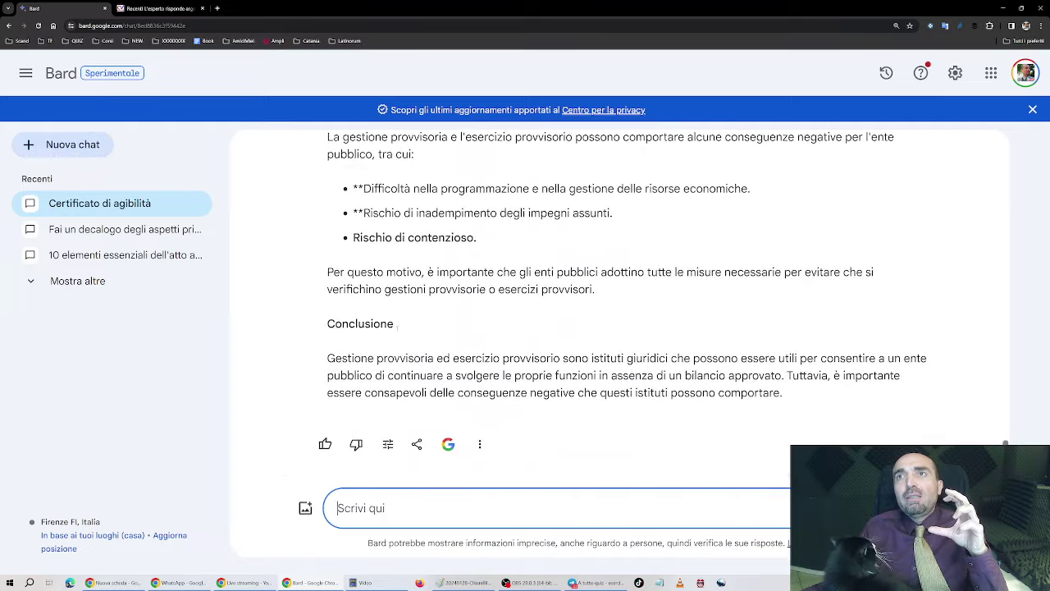
pyautogui.scroll(10, 397, 328)
pyautogui.scroll(6, 623, 304)
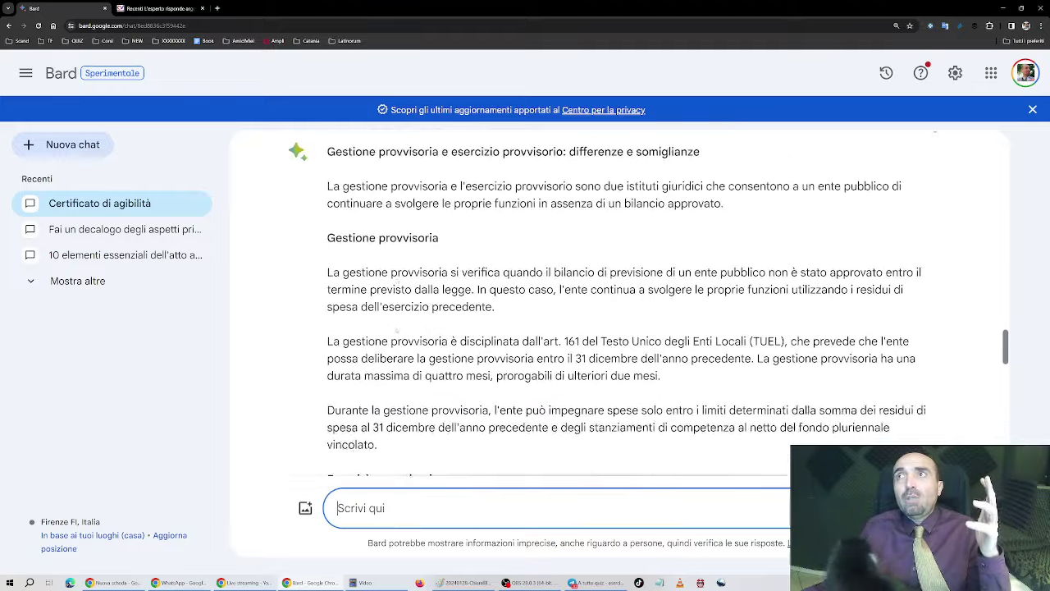
pyautogui.scroll(-2, 624, 303)
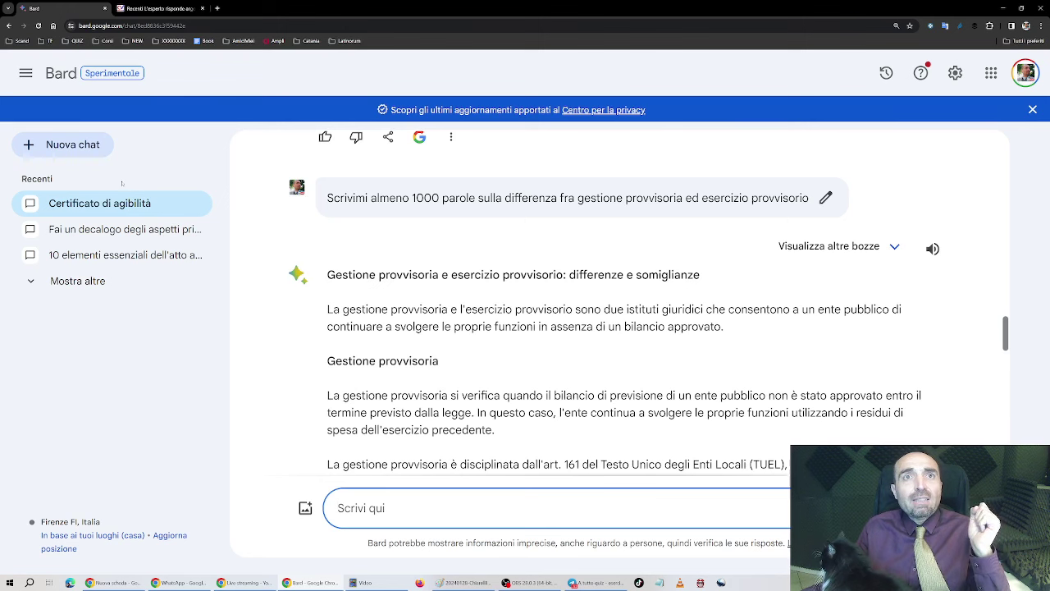
# Step: Start a new chat and submit "Fammi uno schema con le differenze fra determine, delibere e ordinanze"
pyautogui.click(66, 144)
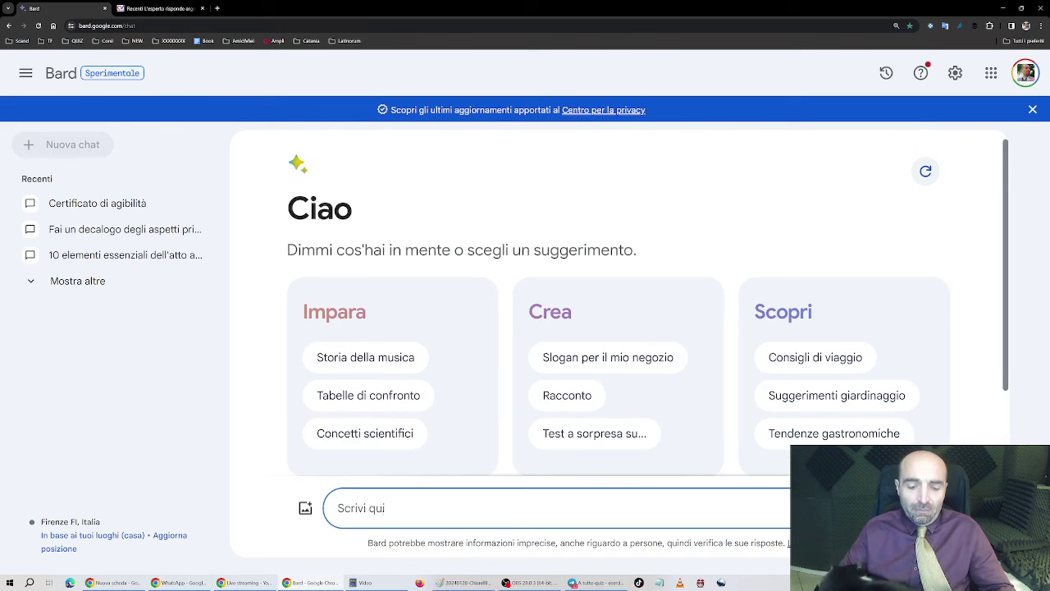
pyautogui.write('Fammi uno s')
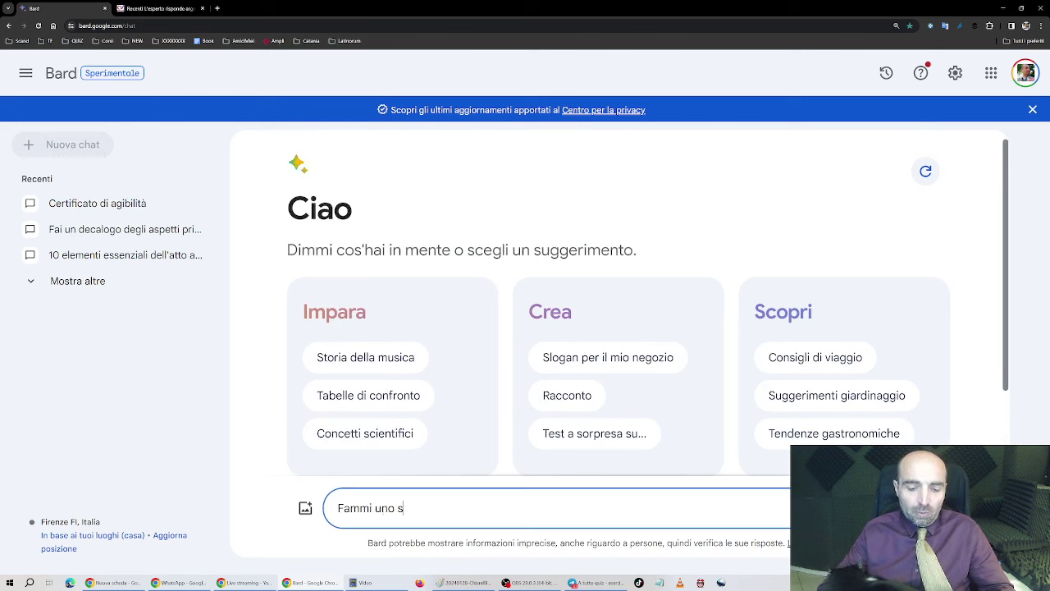
pyautogui.write('chema con le di')
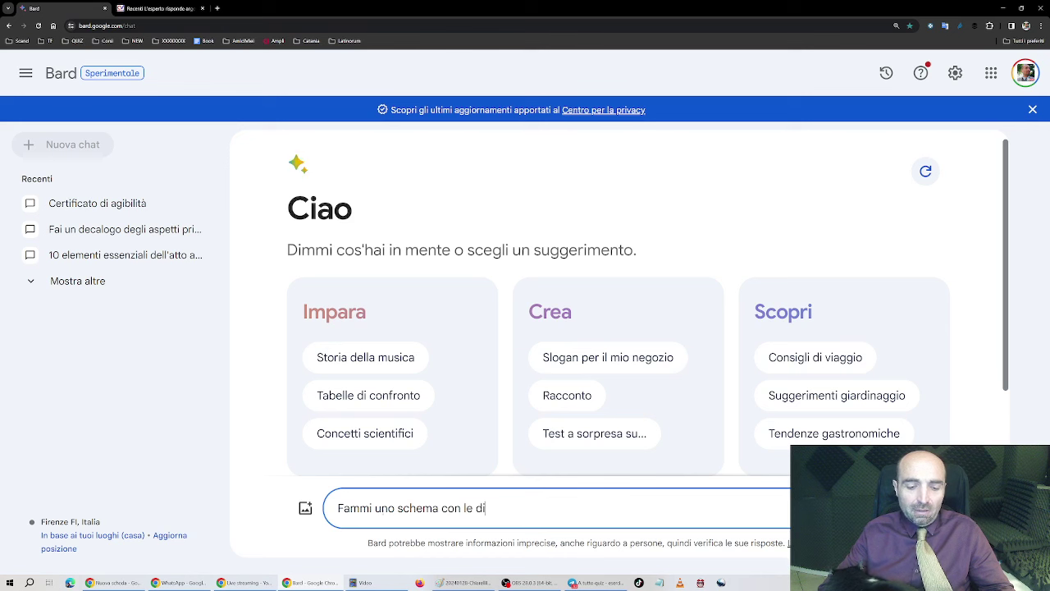
pyautogui.write('fferenze fra d')
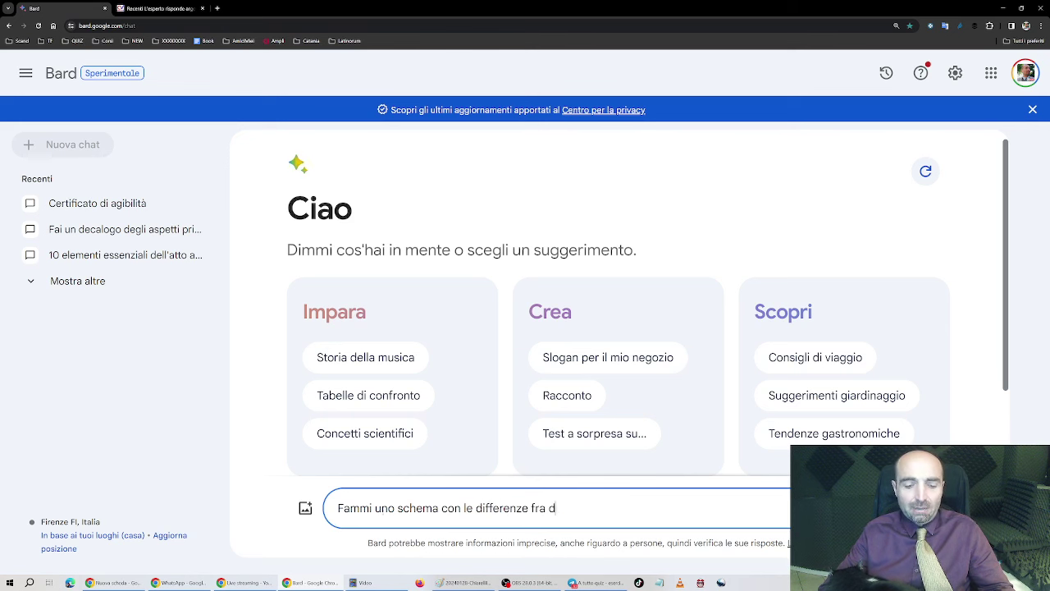
pyautogui.write('etermine, de')
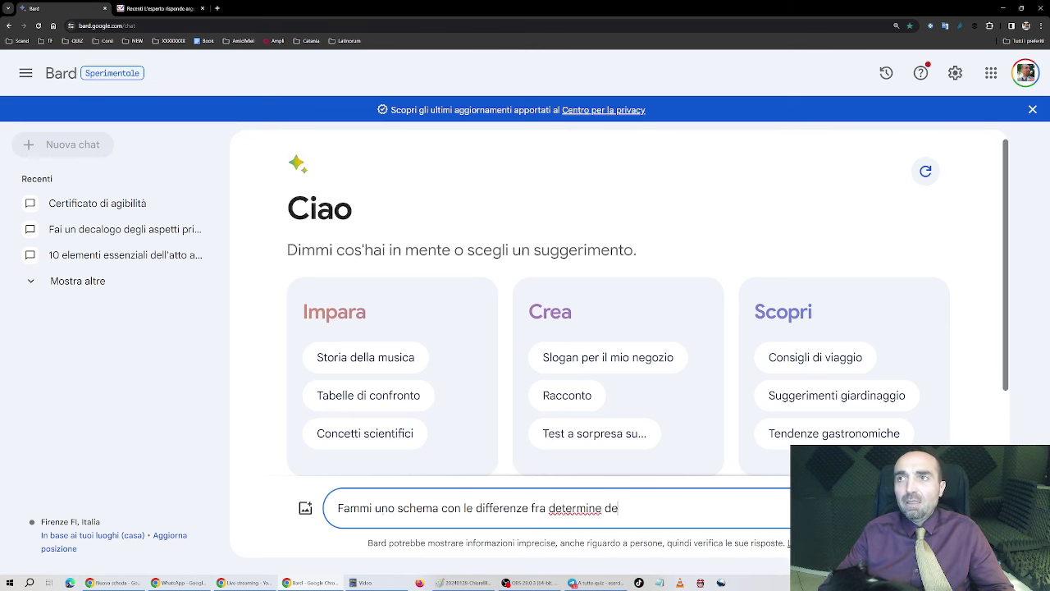
pyautogui.press('BackSpace')
pyautogui.press('BackSpace')
pyautogui.press('BackSpace')
pyautogui.write(', delibe')
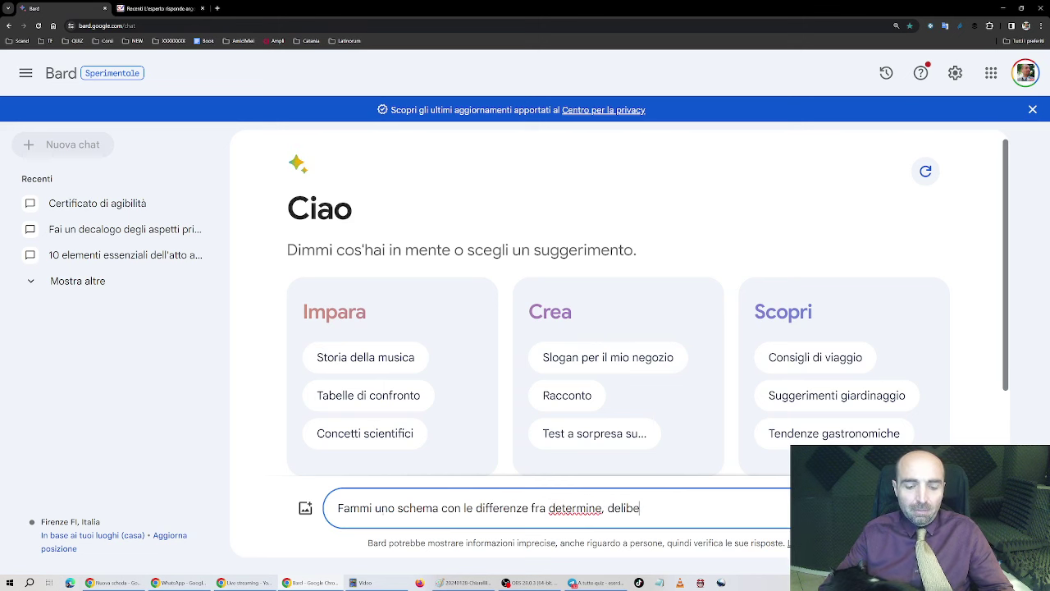
pyautogui.write('re e ordinanze')
pyautogui.press('Return')
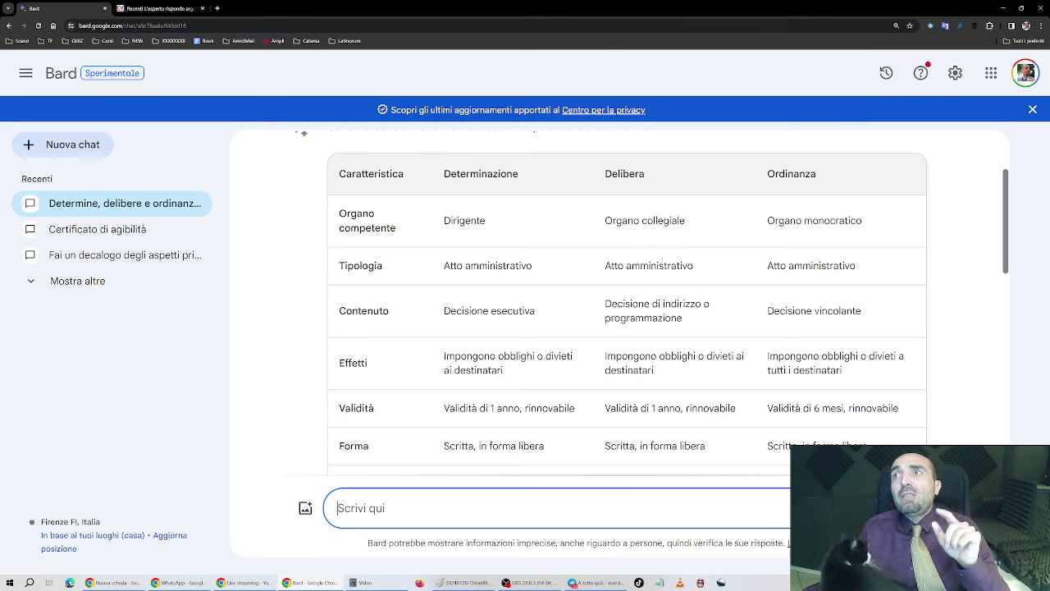
# Step: Examine the comparison table of determinazione, delibera and ordinanza, and highlight its Validità row
pyautogui.scroll(-1, 664, 303)
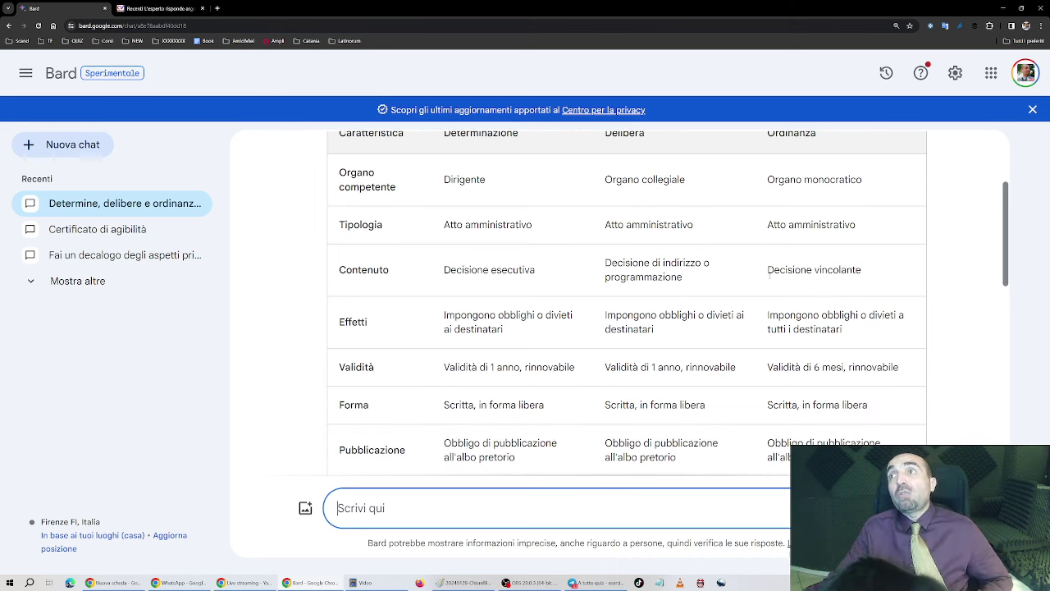
pyautogui.scroll(-2, 761, 282)
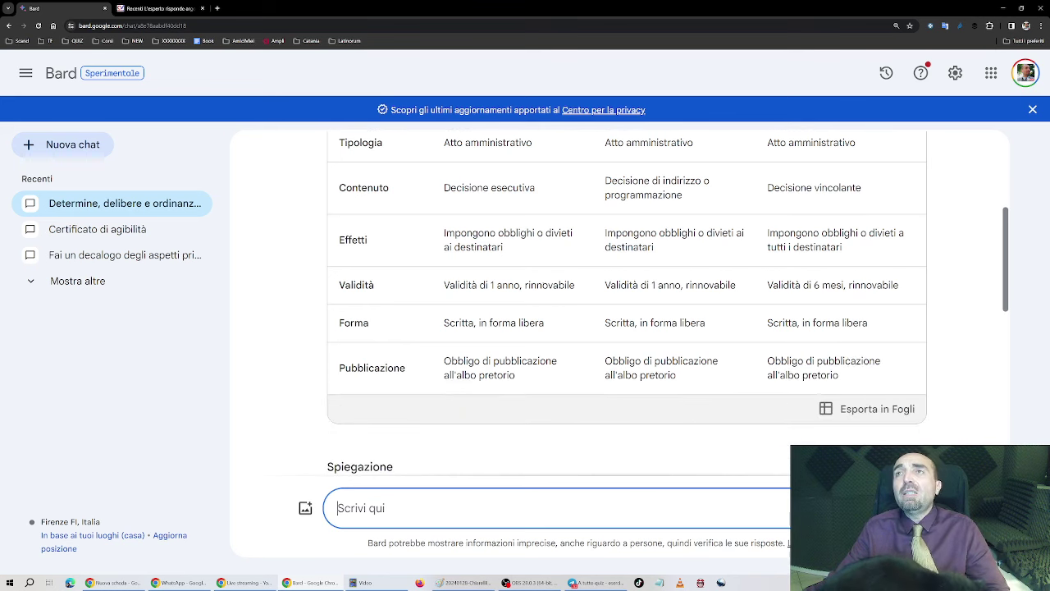
pyautogui.scroll(1, 543, 283)
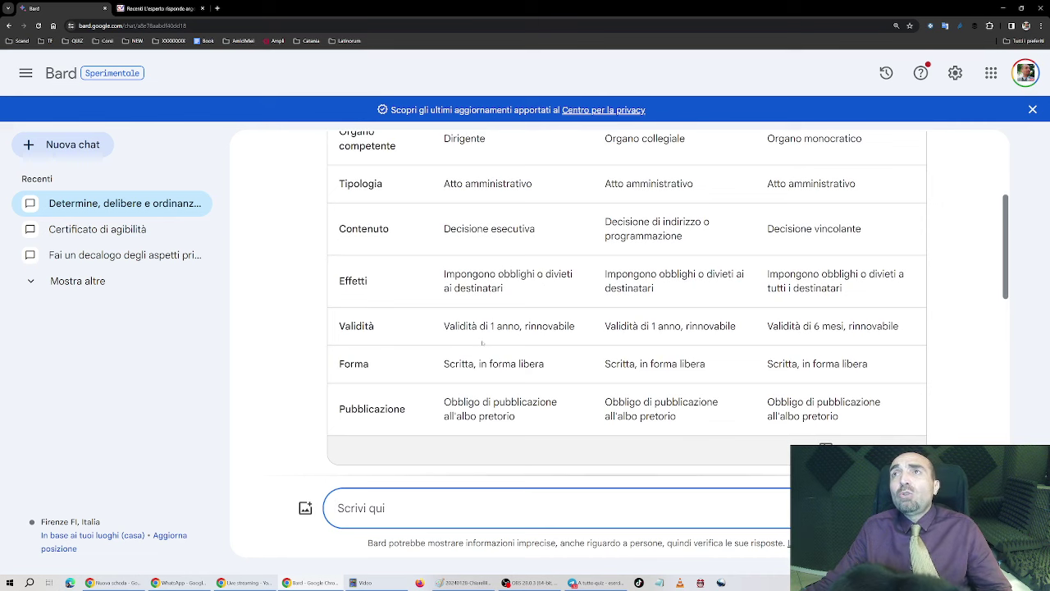
pyautogui.scroll(1, 482, 343)
pyautogui.scroll(-1, 482, 343)
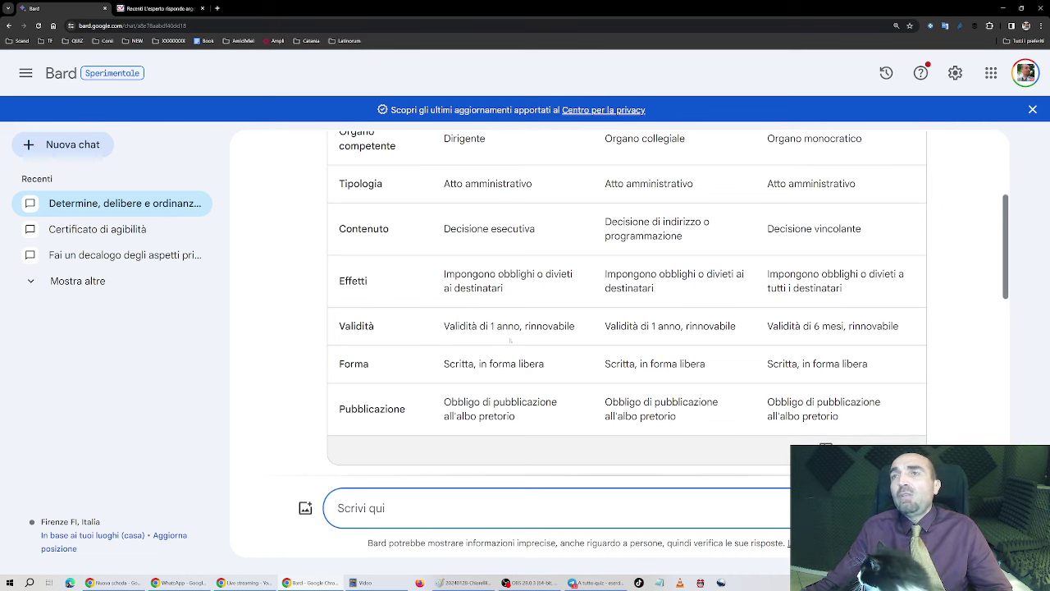
pyautogui.moveTo(811, 326); pyautogui.dragTo(899, 326)
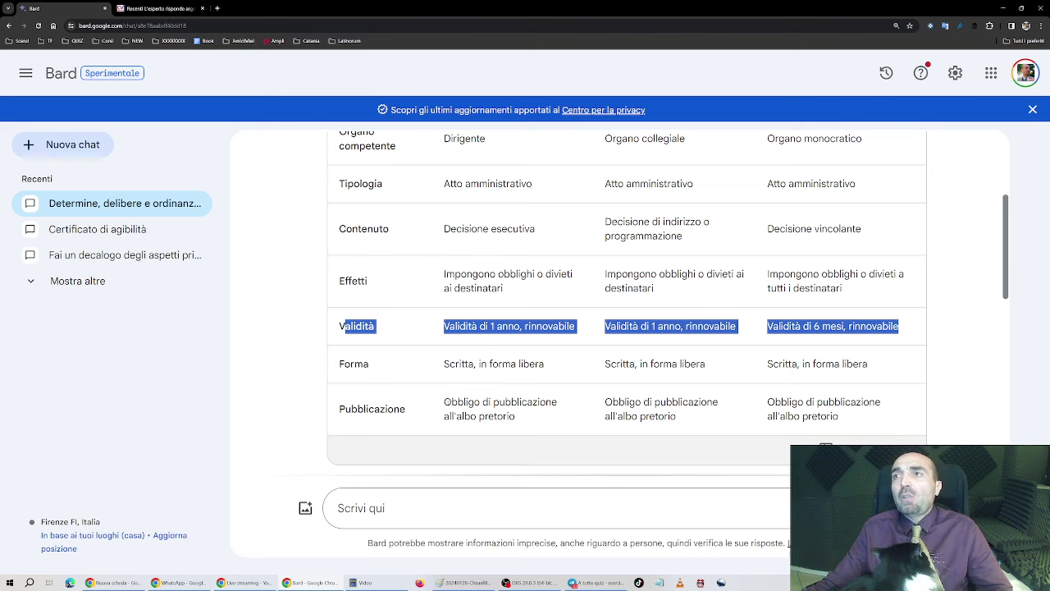
# Step: Read the explanations of determinazioni, delibere and ordinanze below the table, and return to the start of the answer
pyautogui.scroll(-5, 441, 397)
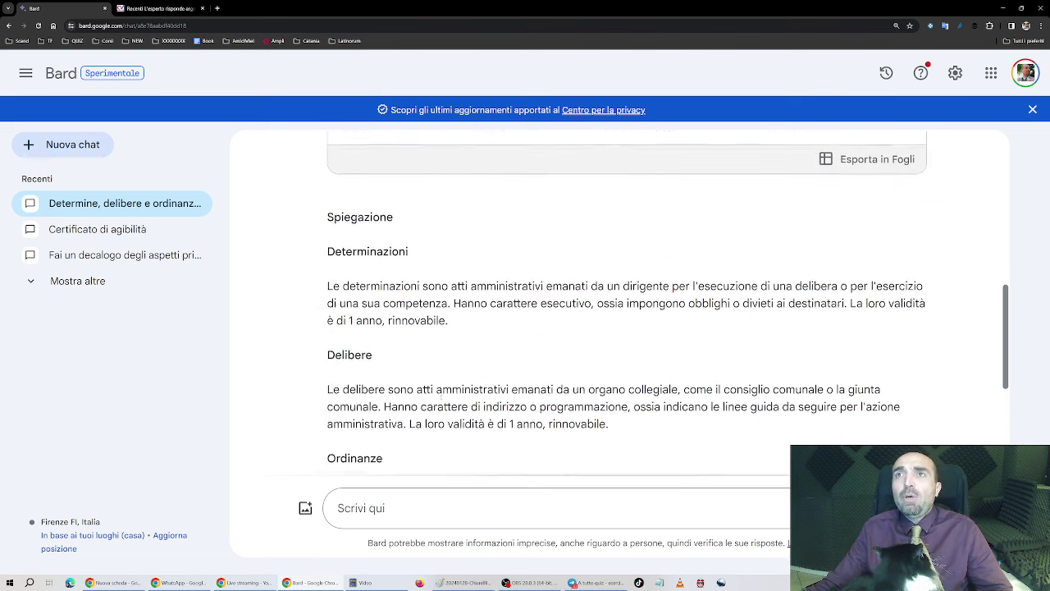
pyautogui.scroll(-2, 440, 397)
pyautogui.scroll(5, 440, 397)
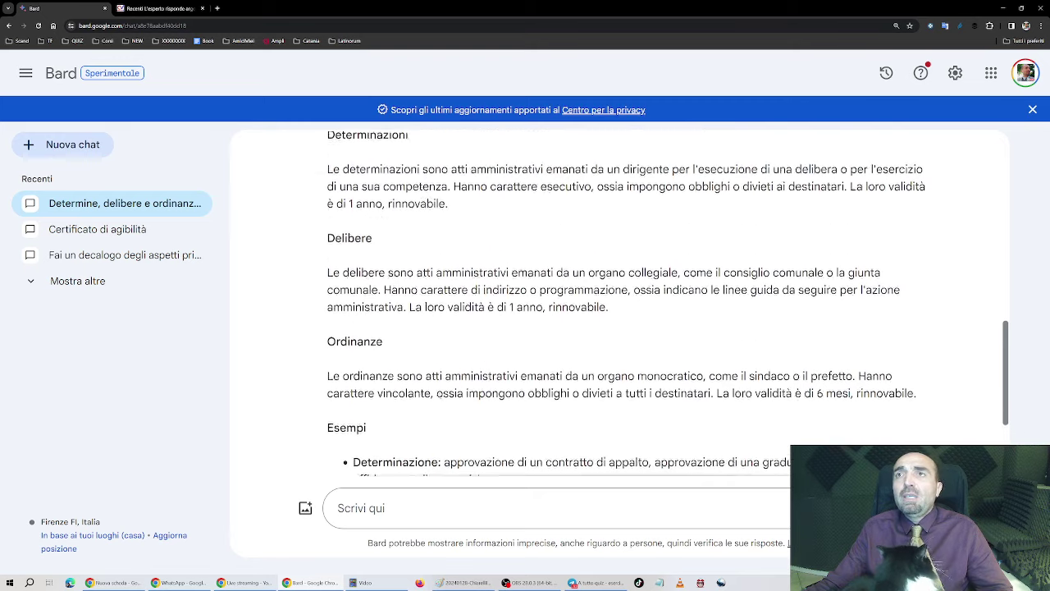
pyautogui.scroll(5, 435, 387)
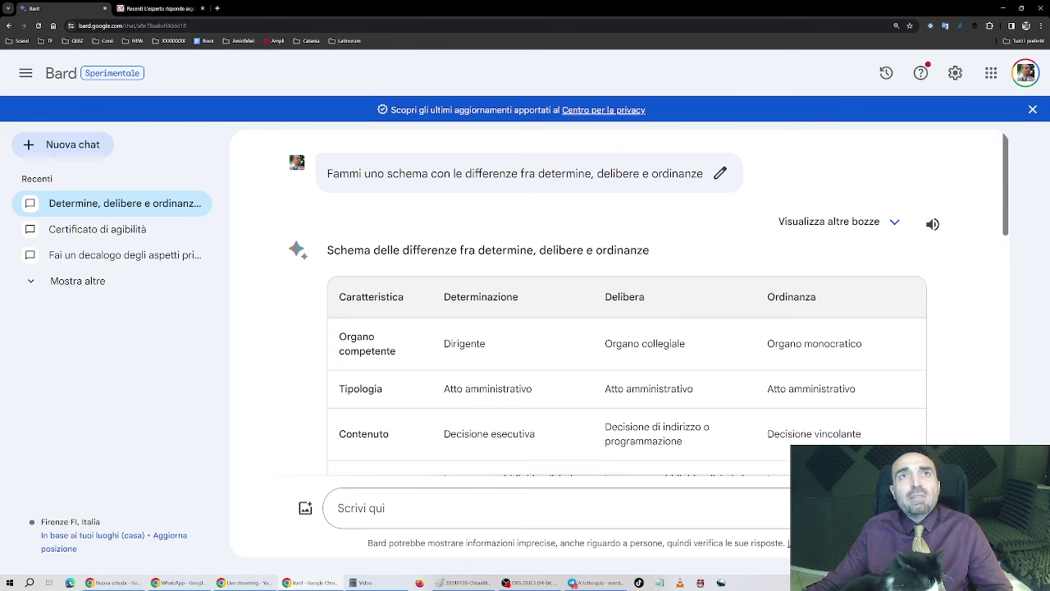
# Step: Start a new chat and submit "Preparami 10 quiz con 3 opzioni sul procedimento amministrativo"
pyautogui.click(62, 145)
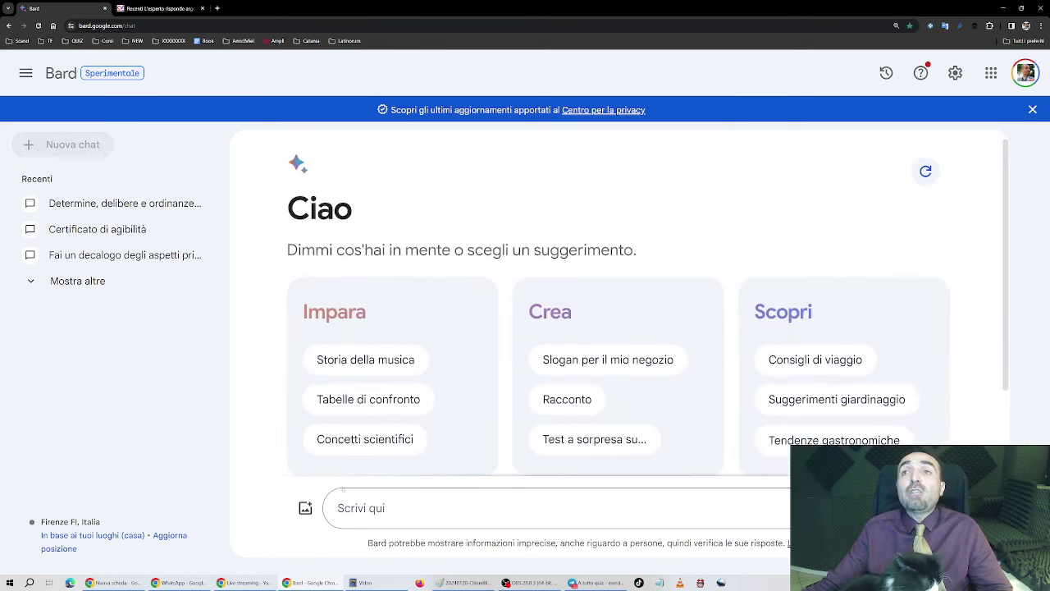
pyautogui.click(336, 507)
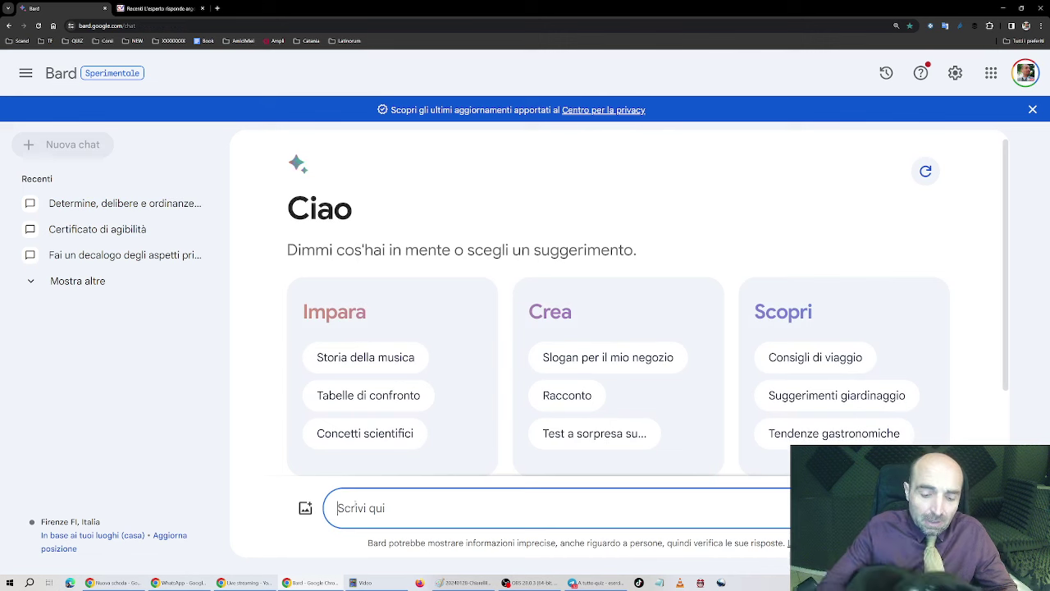
pyautogui.write('Pr')
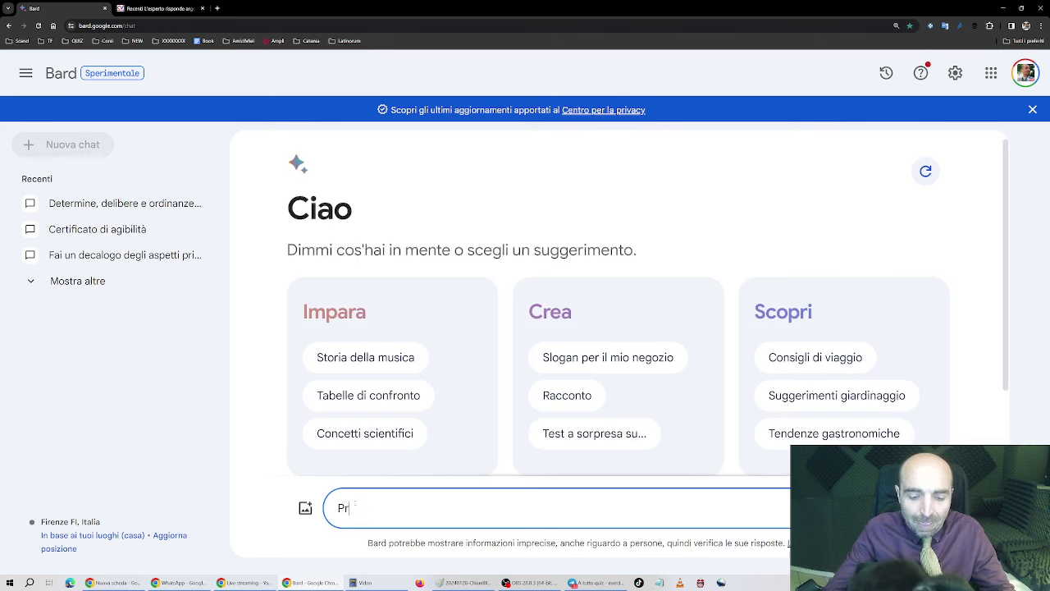
pyautogui.write('eparami 10 ')
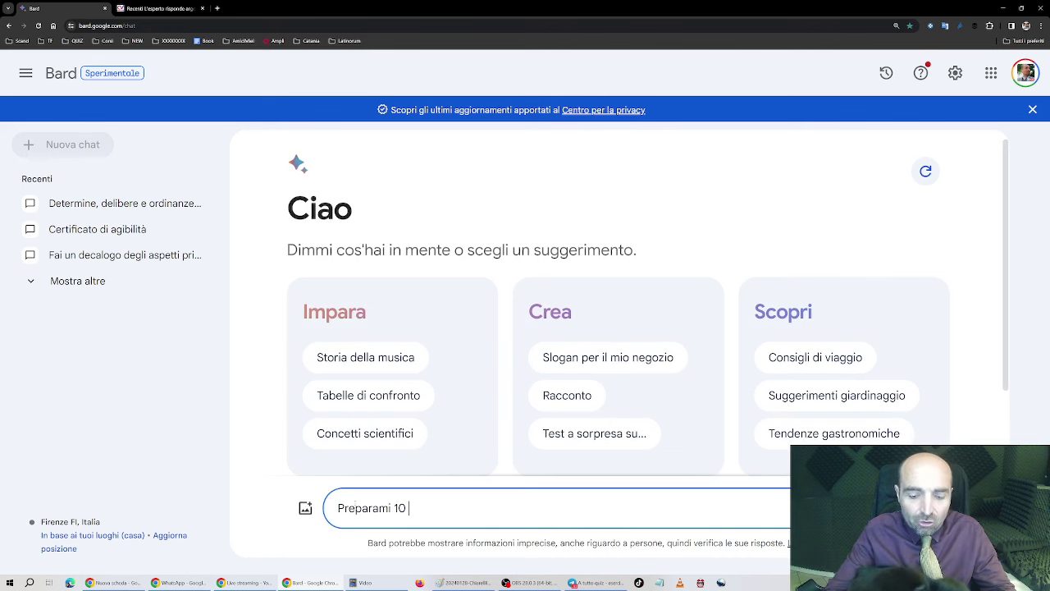
pyautogui.write('quiz con 3 ')
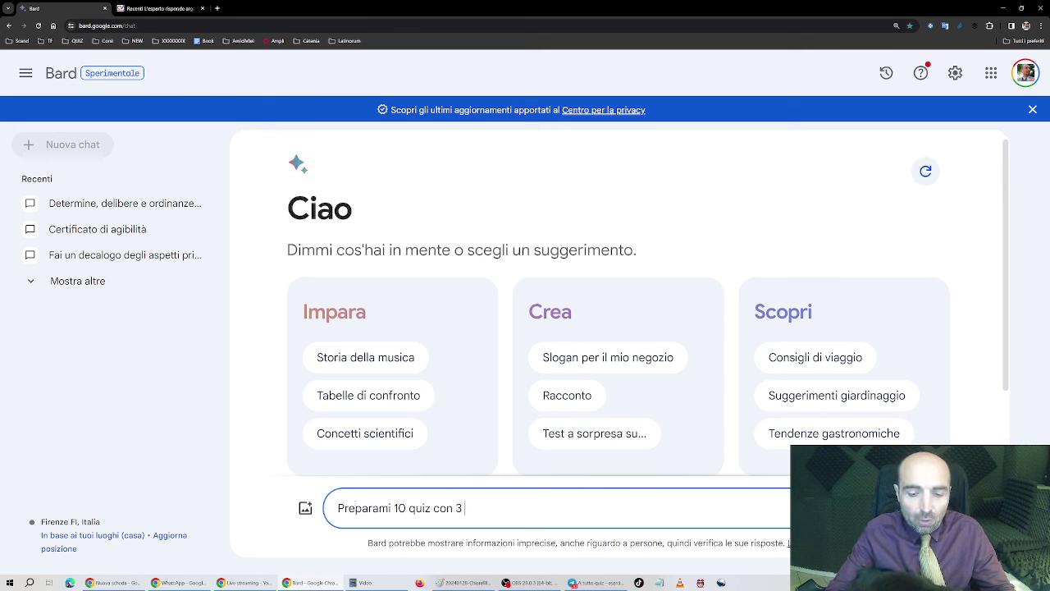
pyautogui.write('opzioni su')
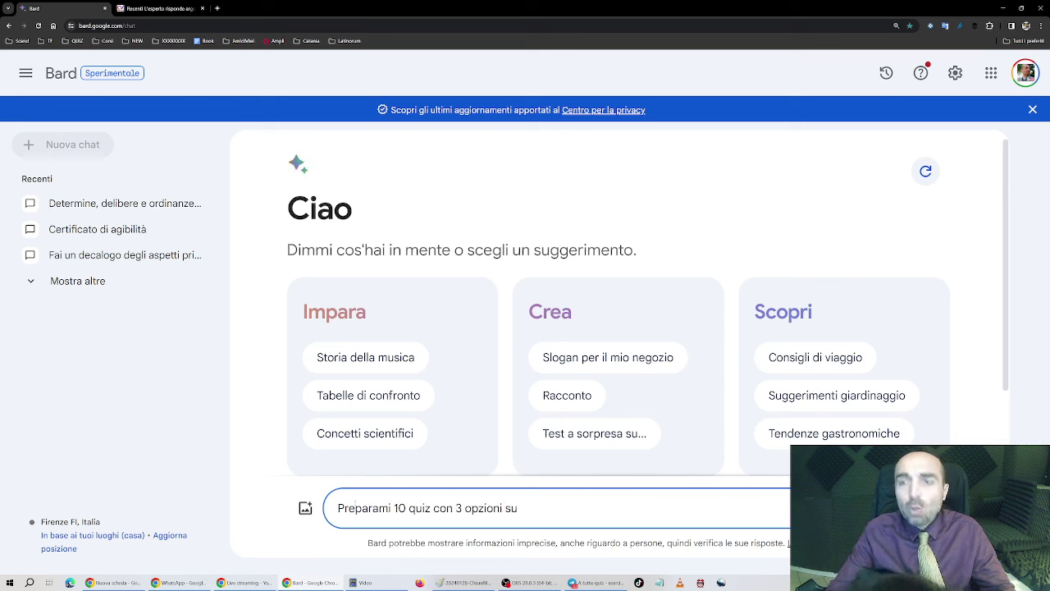
pyautogui.write('l procediment')
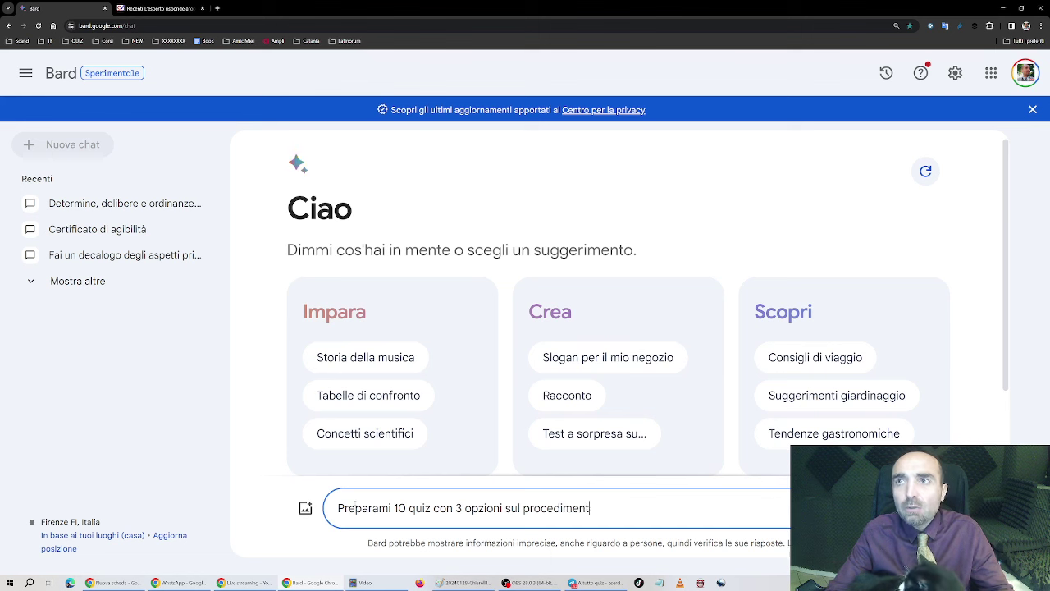
pyautogui.write('o amministrativo')
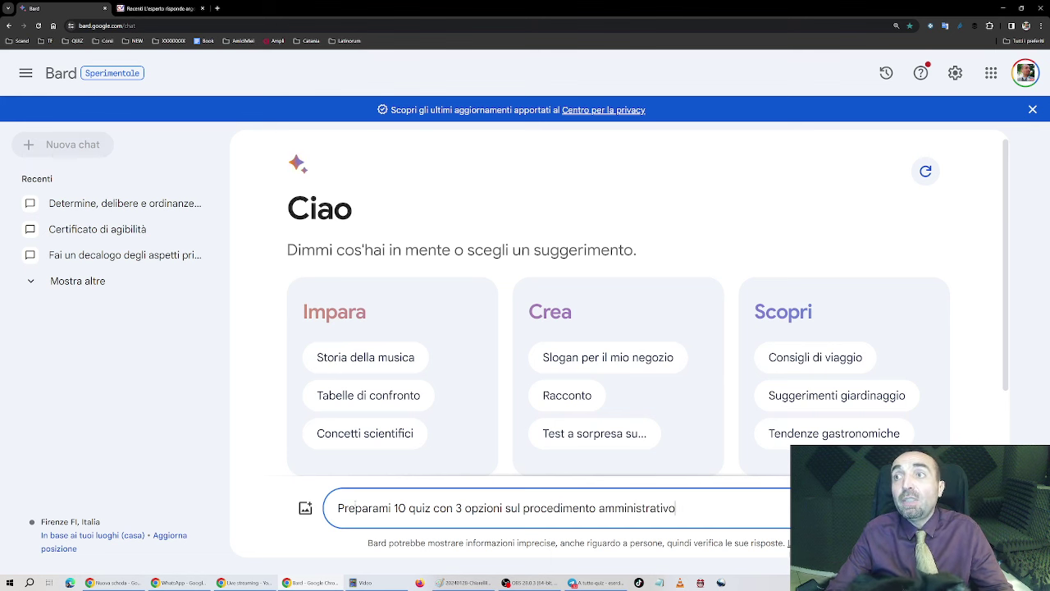
pyautogui.press('Return')
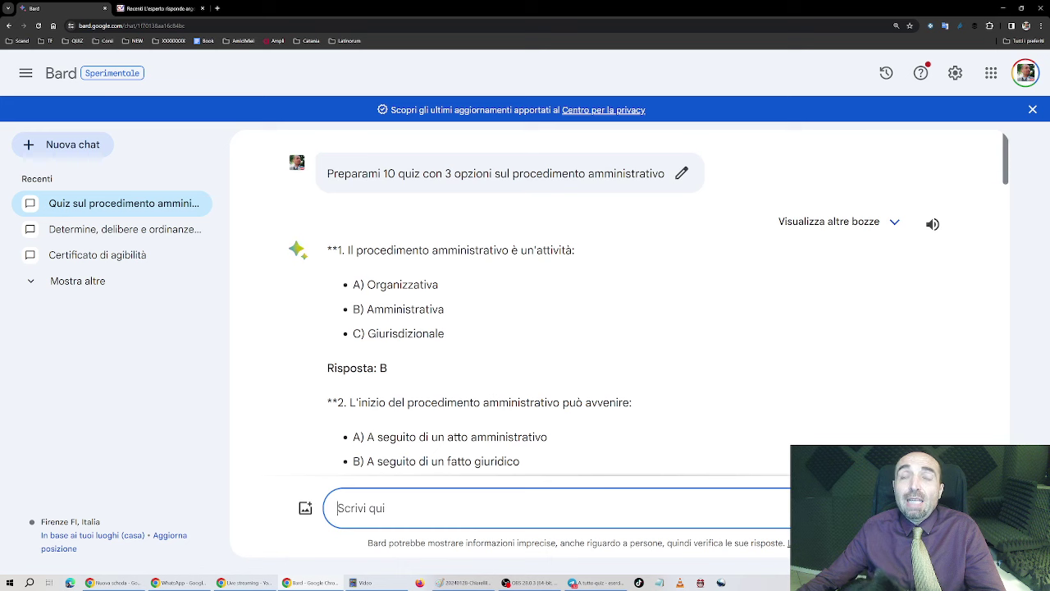
# Step: Read through the first quiz questions and their answers, and highlight question 3 on the phases of the procedimento amministrativo
pyautogui.scroll(-1, 395, 342)
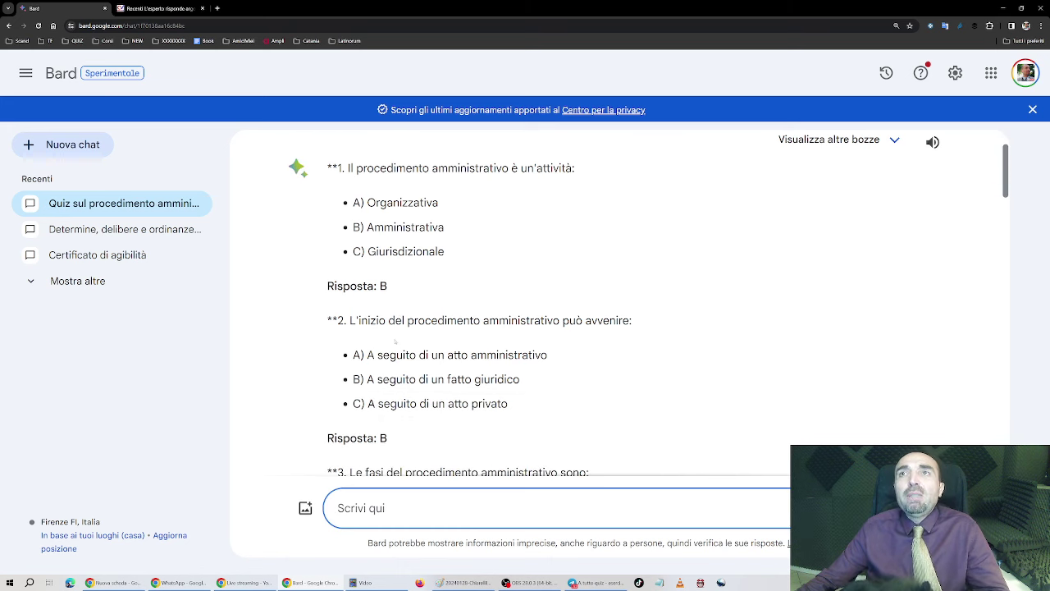
pyautogui.scroll(-1, 431, 355)
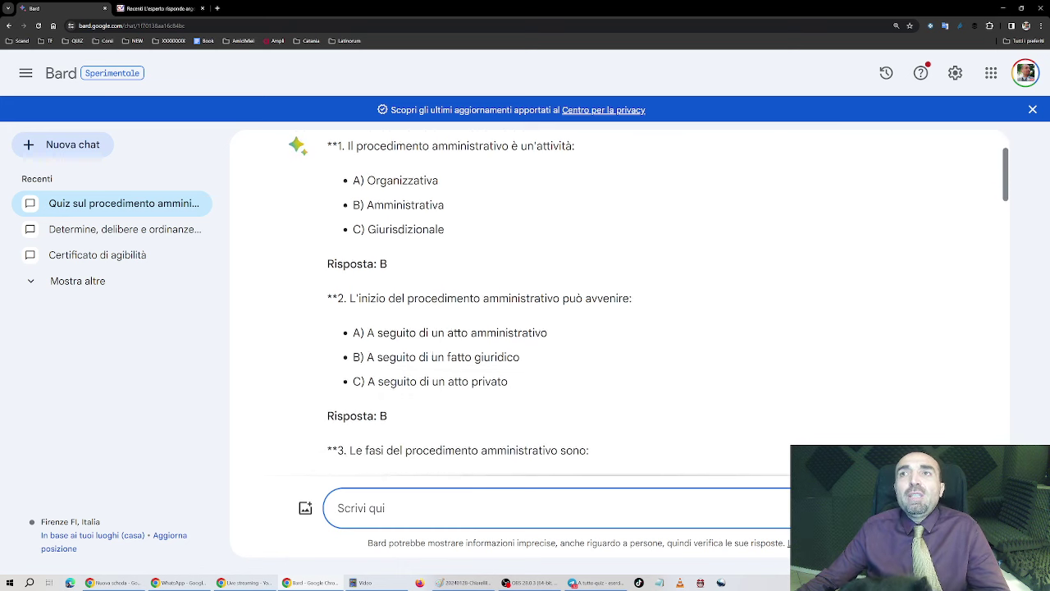
pyautogui.scroll(-1, 431, 355)
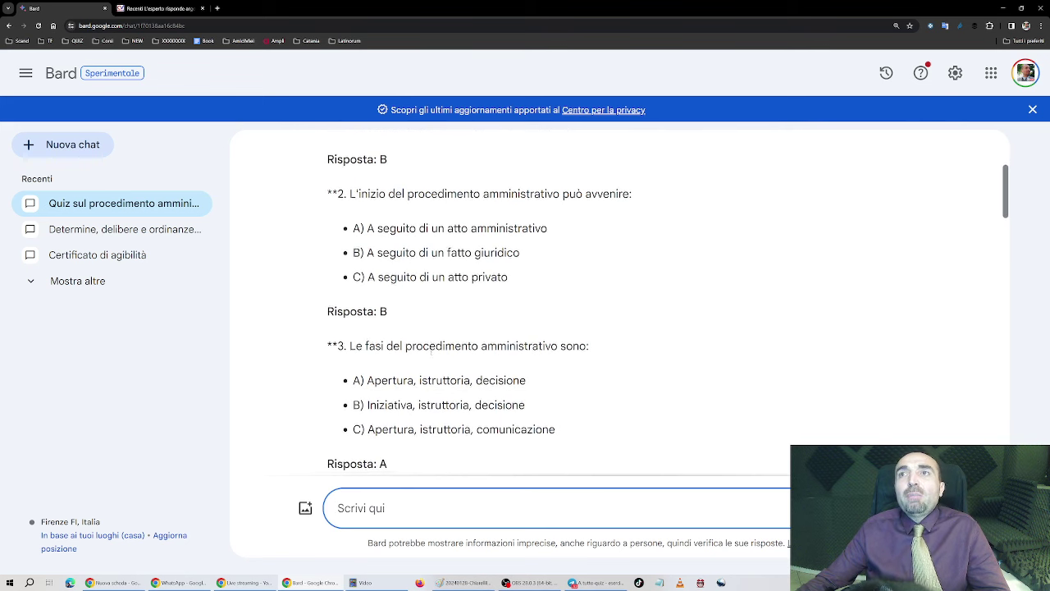
pyautogui.scroll(-1, 431, 355)
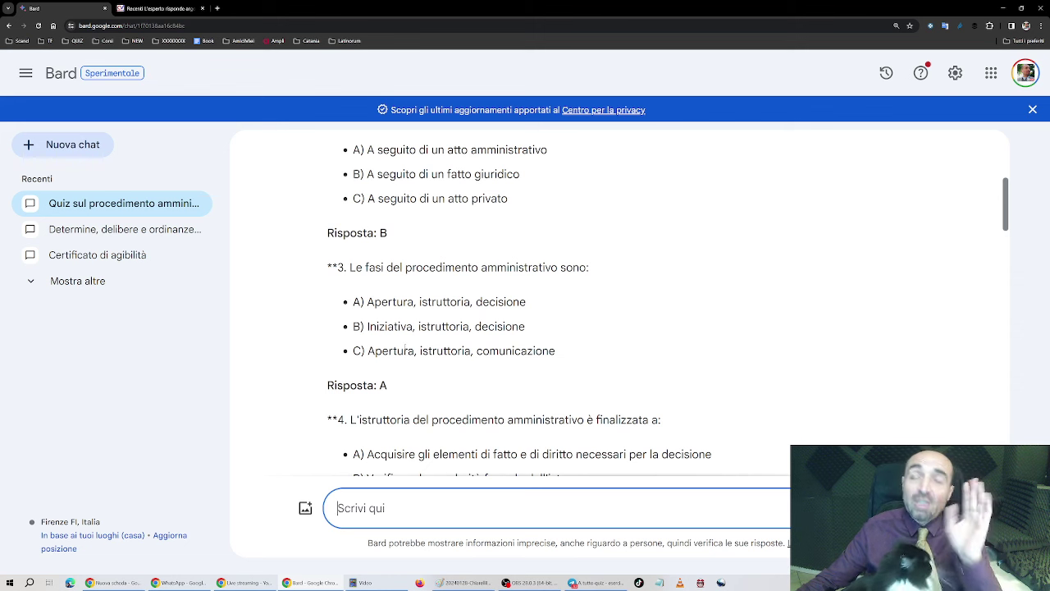
pyautogui.moveTo(328, 264); pyautogui.dragTo(471, 351)
pyautogui.scroll(-1, 466, 353)
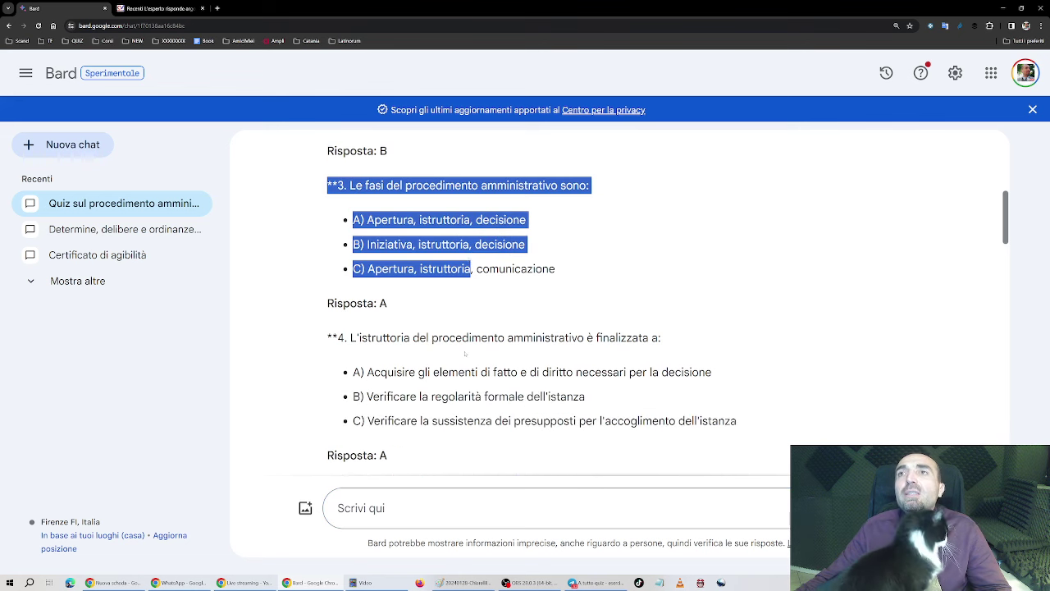
pyautogui.scroll(-1, 464, 354)
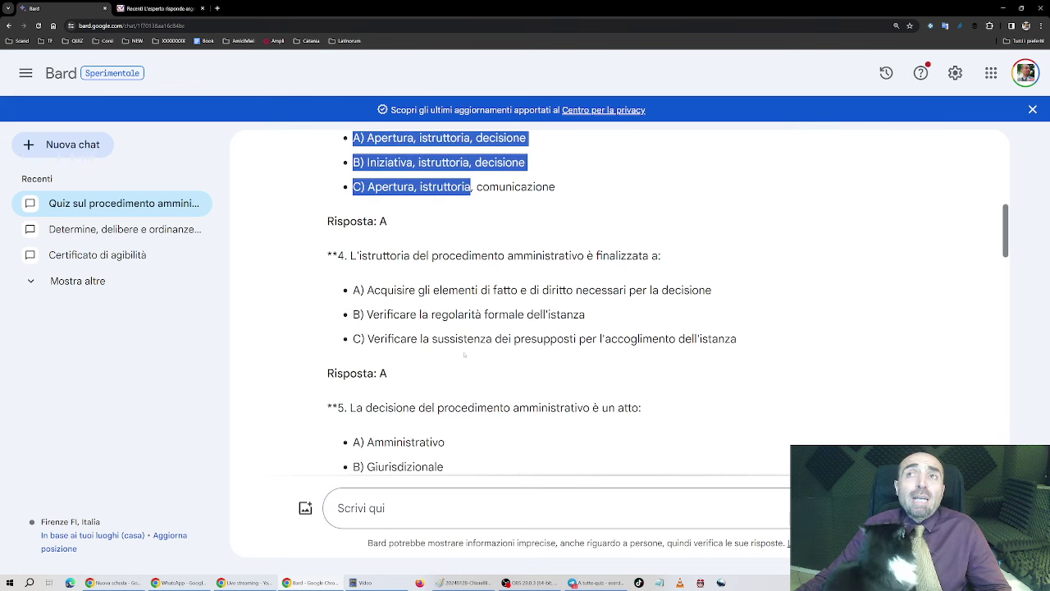
pyautogui.scroll(-1, 464, 354)
# Step: Copy the quiz prompt into a new chat, insert "livello difficile" after "10 quiz", and submit it
pyautogui.scroll(7, 464, 355)
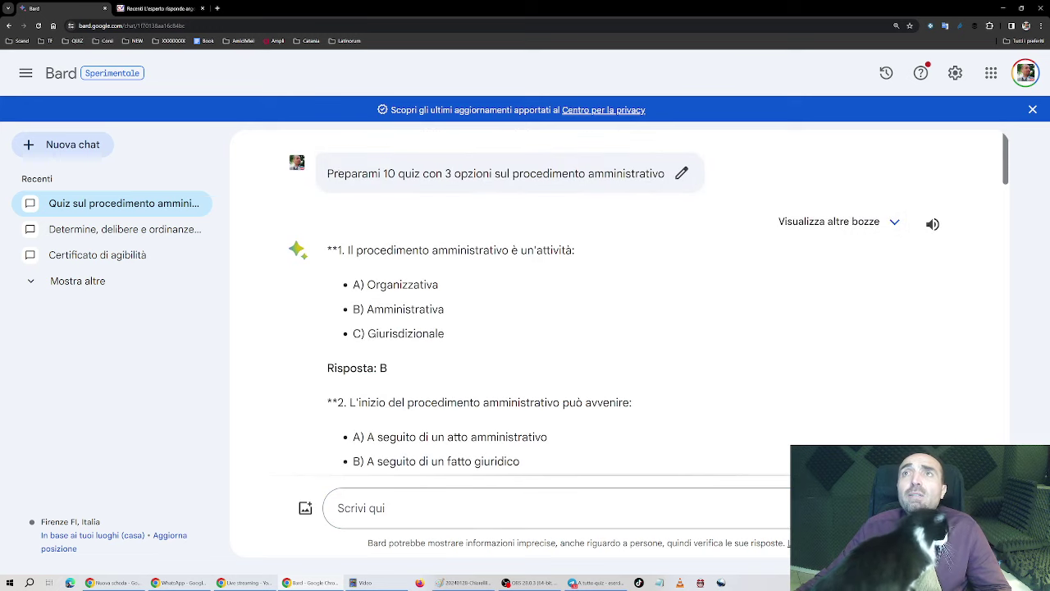
pyautogui.moveTo(327, 173); pyautogui.dragTo(664, 173)
pyautogui.hotkey('ctrl', 'c')
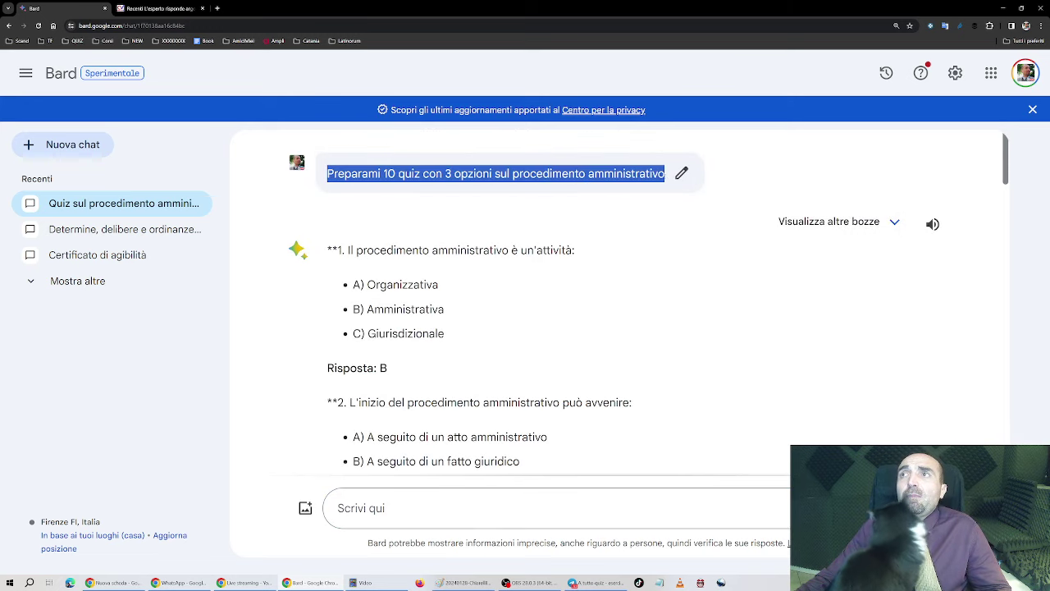
pyautogui.click(72, 145)
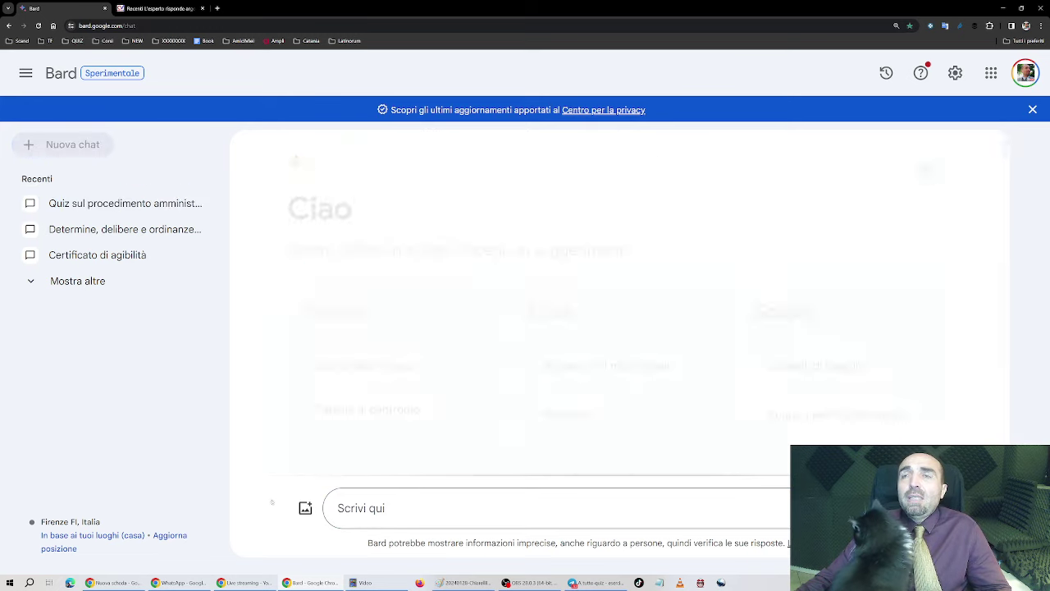
pyautogui.click(361, 508)
pyautogui.hotkey('ctrl', 'v')
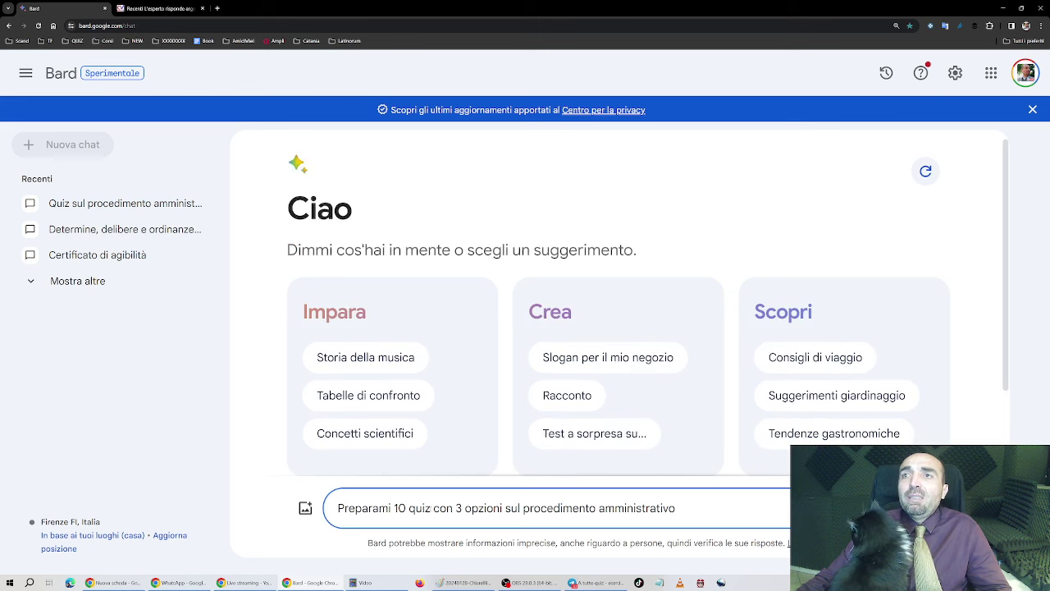
pyautogui.click(433, 508)
pyautogui.write('live')
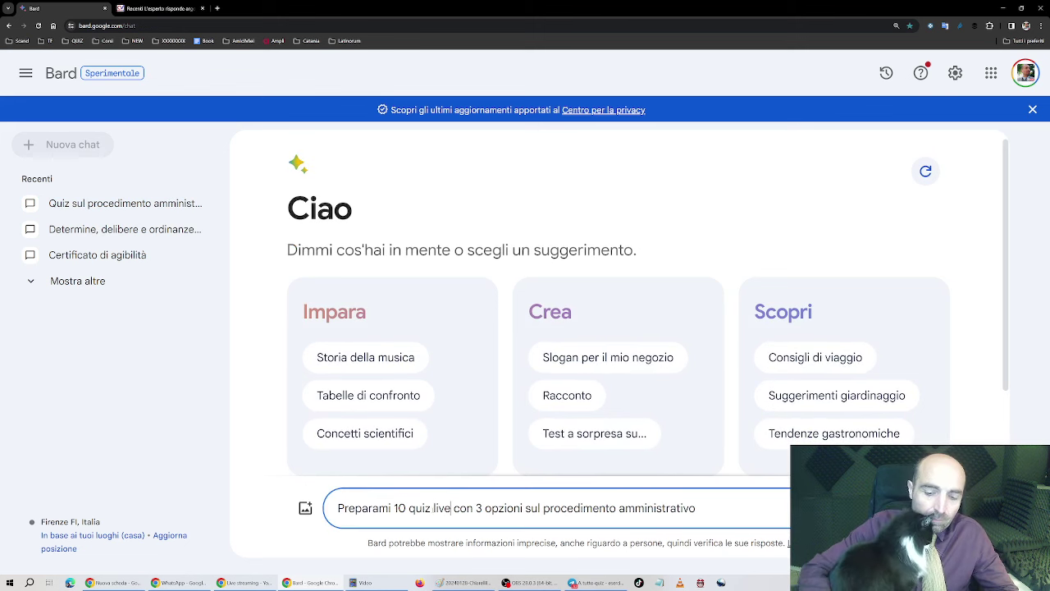
pyautogui.write('llo difficile')
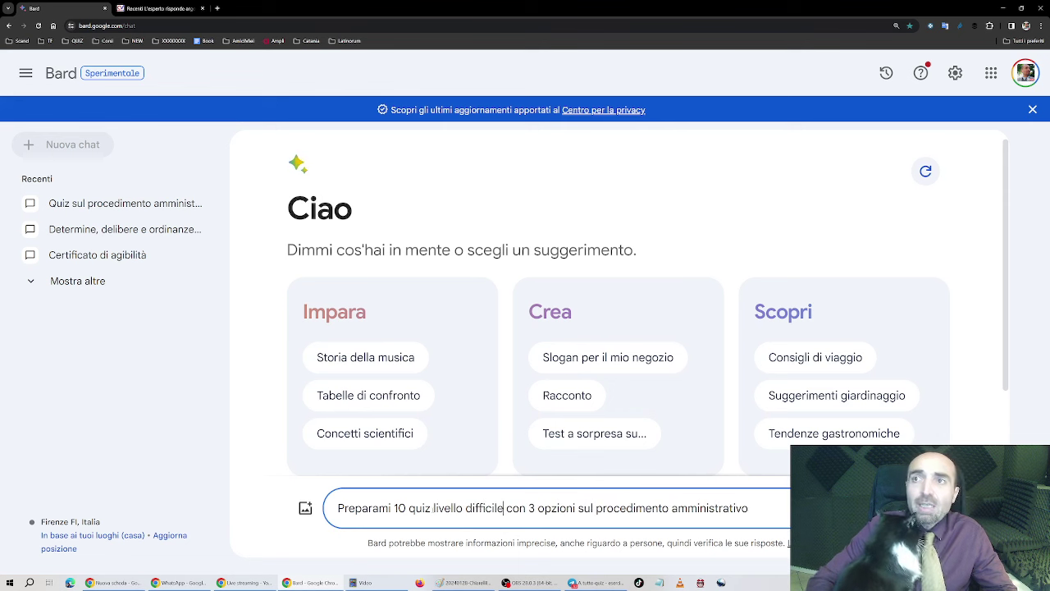
pyautogui.press('Return')
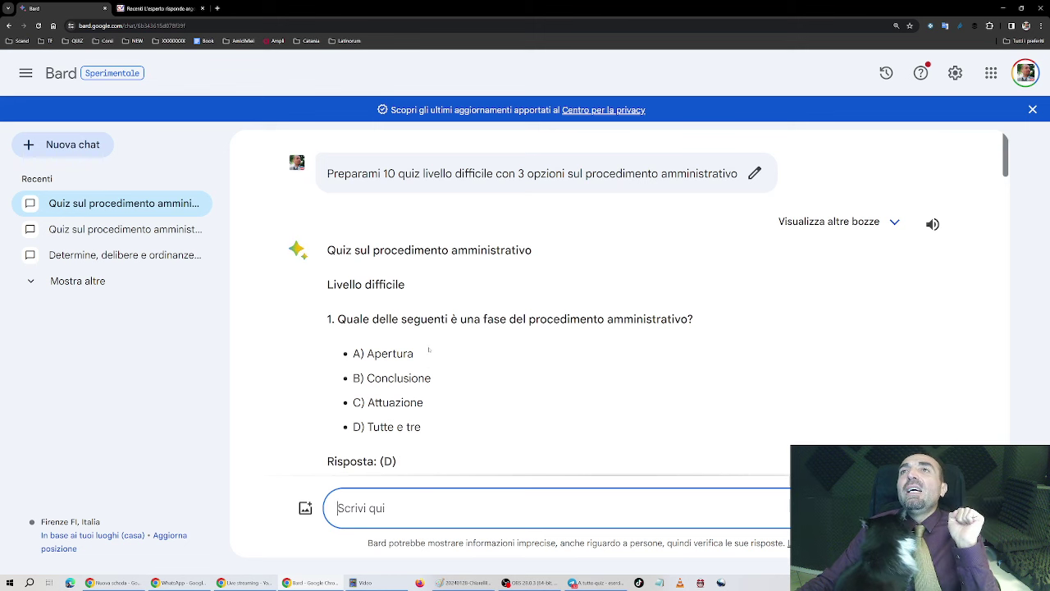
# Step: Examine the first two difficult quiz questions and highlight the option "Apertura" in question 1
pyautogui.scroll(-1, 428, 351)
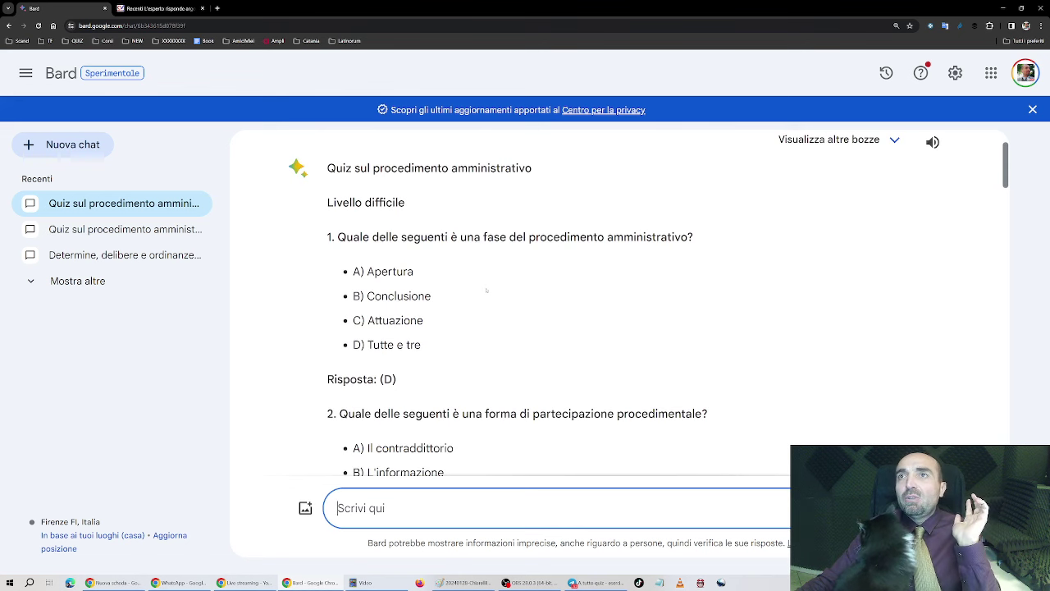
pyautogui.scroll(-1, 479, 310)
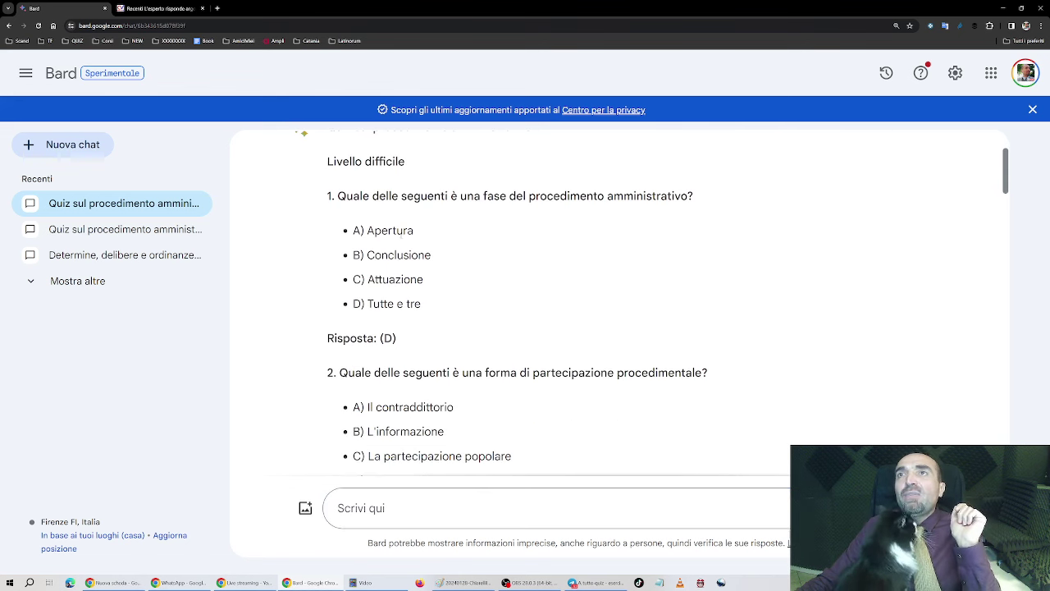
pyautogui.doubleClick(390, 231)
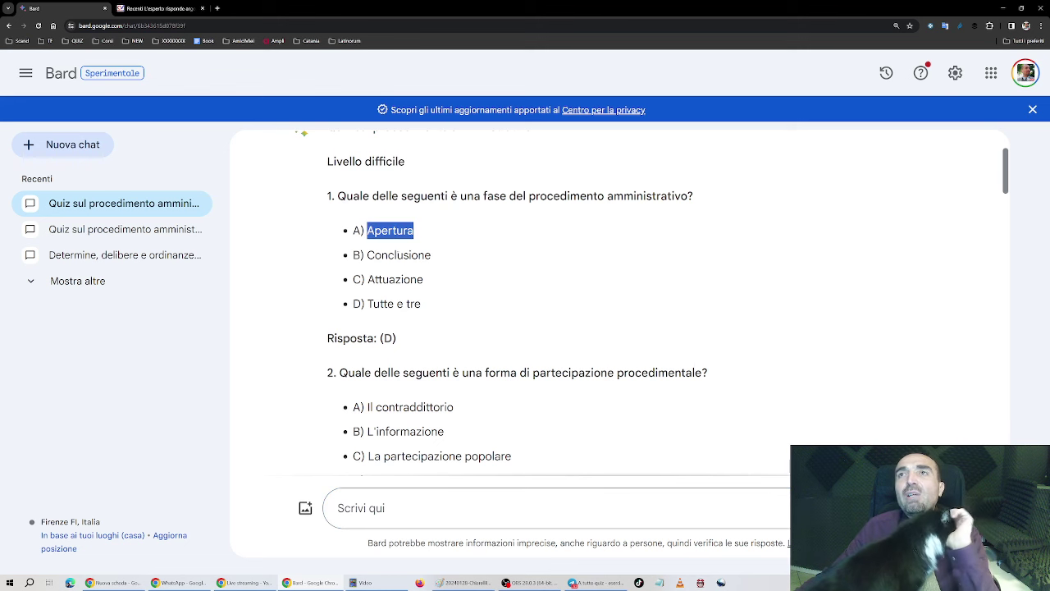
pyautogui.scroll(-1, 397, 341)
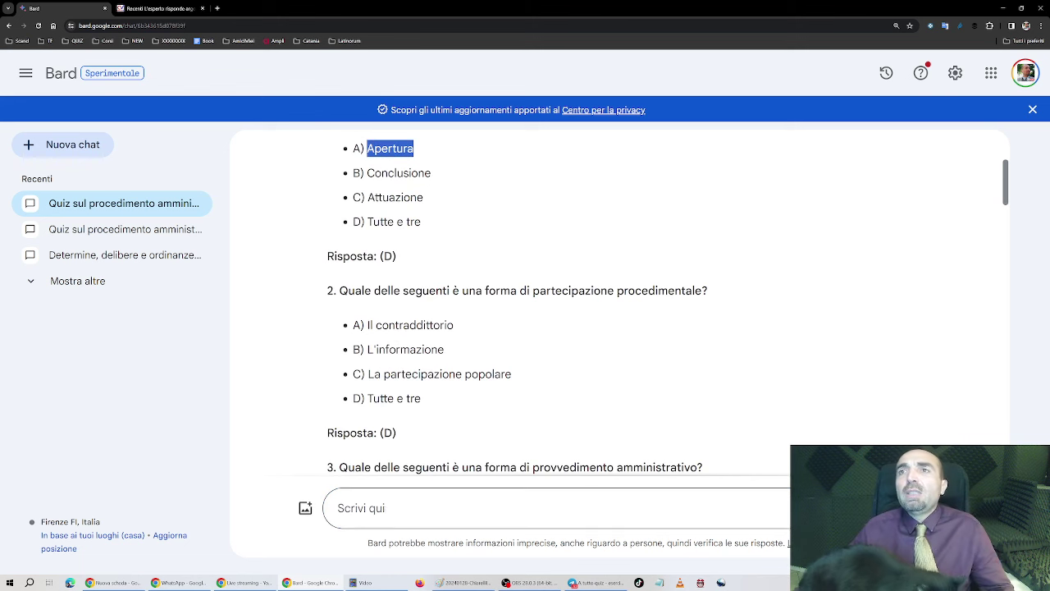
# Step: Submit the correction "Hai sbagliato, l'apertura non è una fase del procedimento amministrativo" and highlight the reply's definition of the fase dell'iniziativa
pyautogui.click(353, 508)
pyautogui.write('Hai')
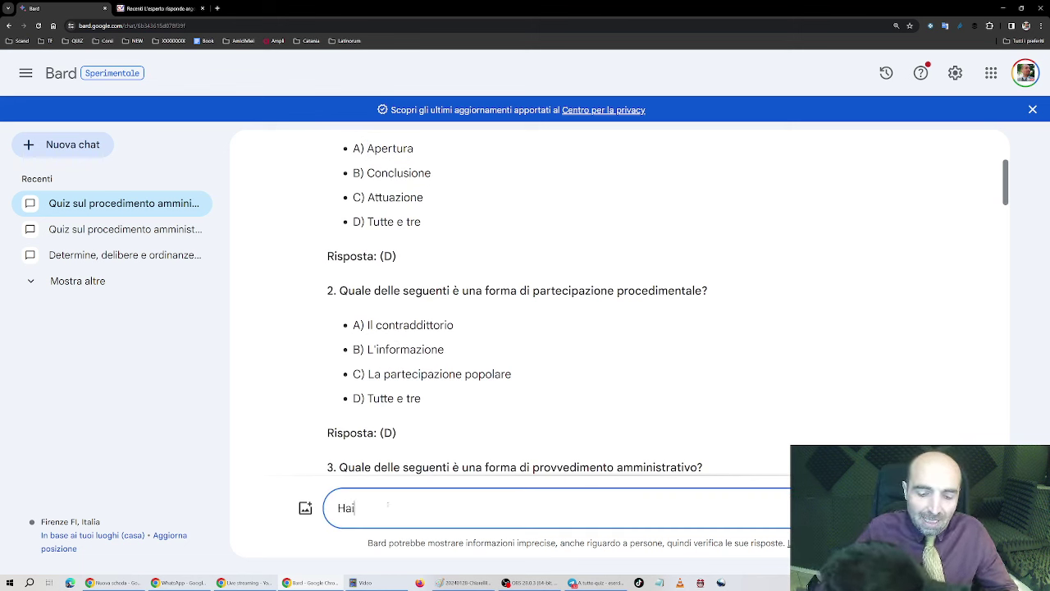
pyautogui.write(' sbagliato, l')
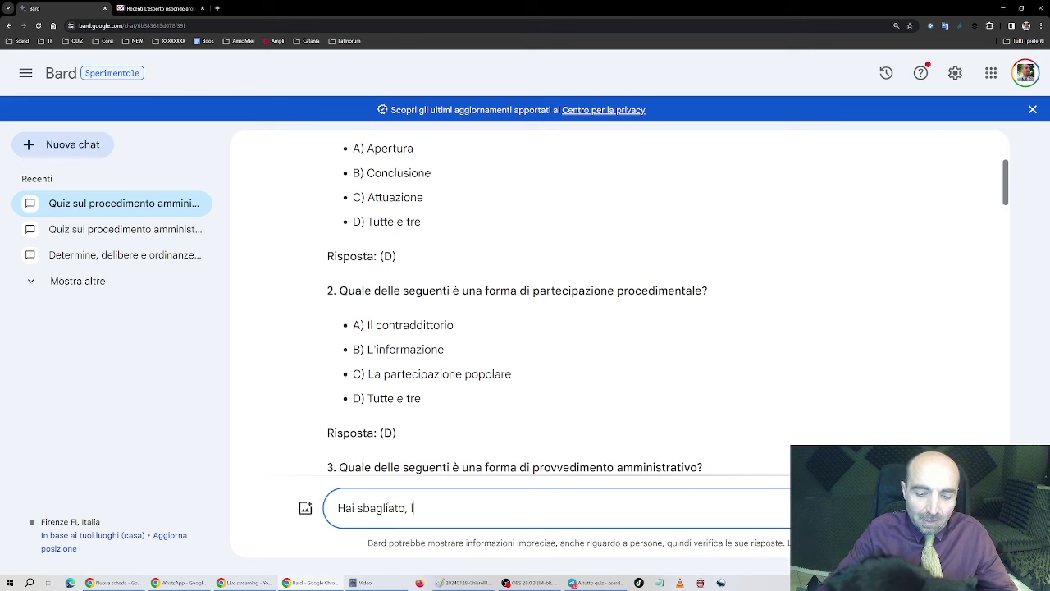
pyautogui.write("'apertura")
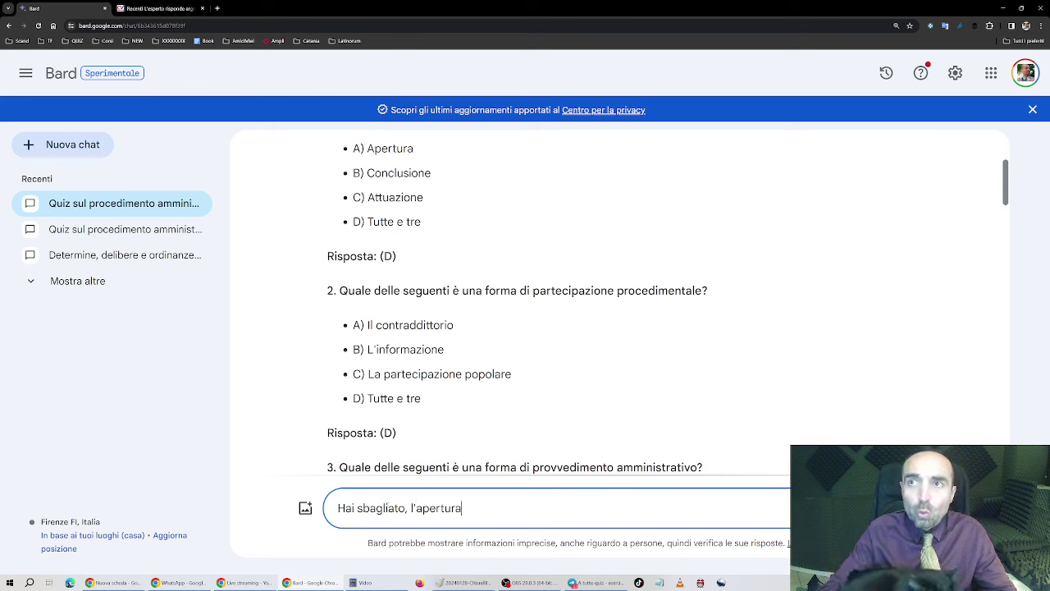
pyautogui.write(' non è una f')
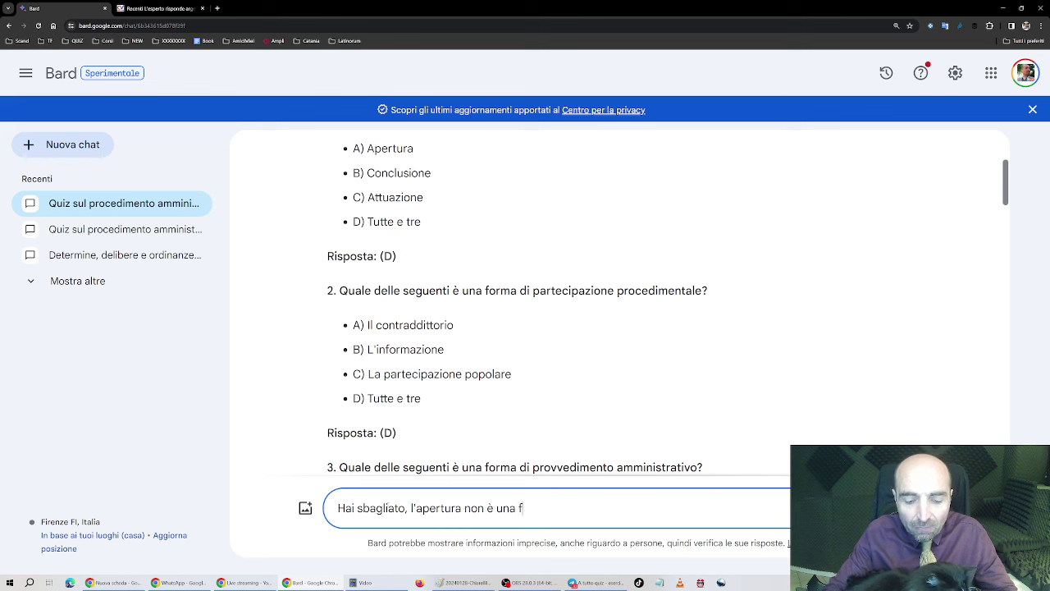
pyautogui.write('ase del procedi')
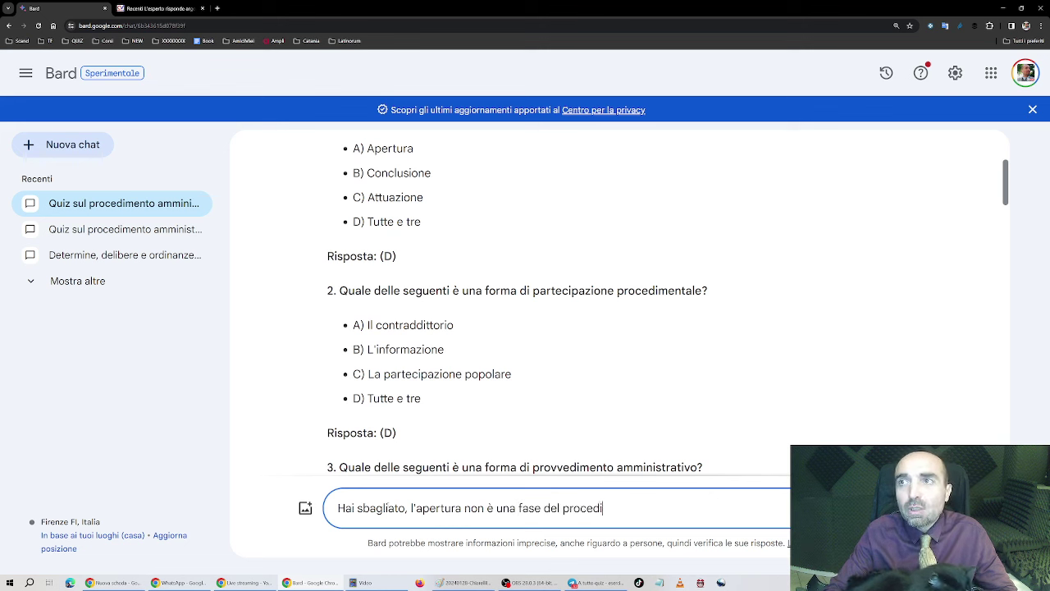
pyautogui.write('mento amministr')
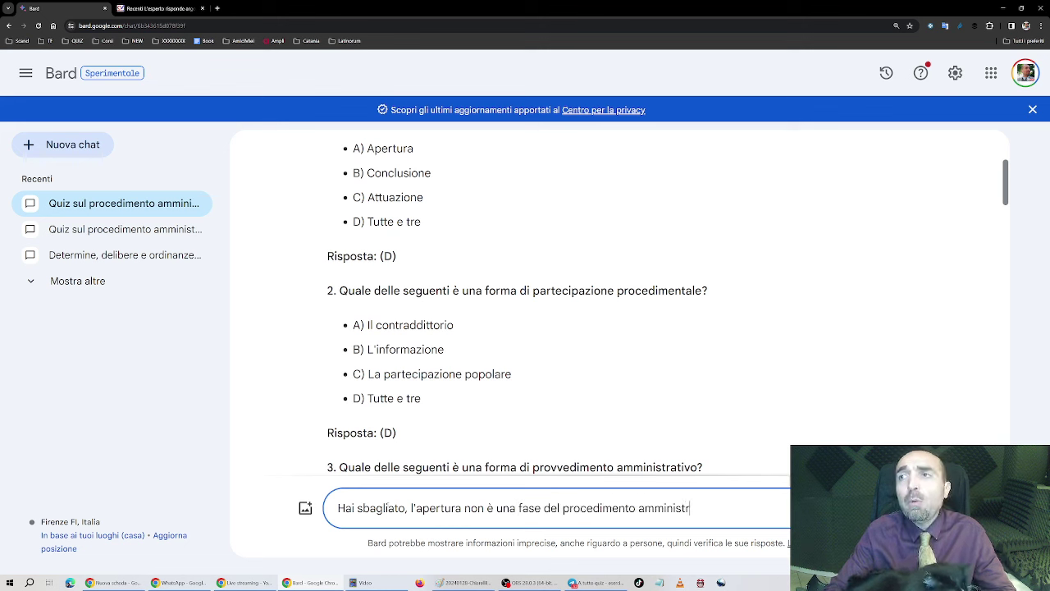
pyautogui.write('ativo')
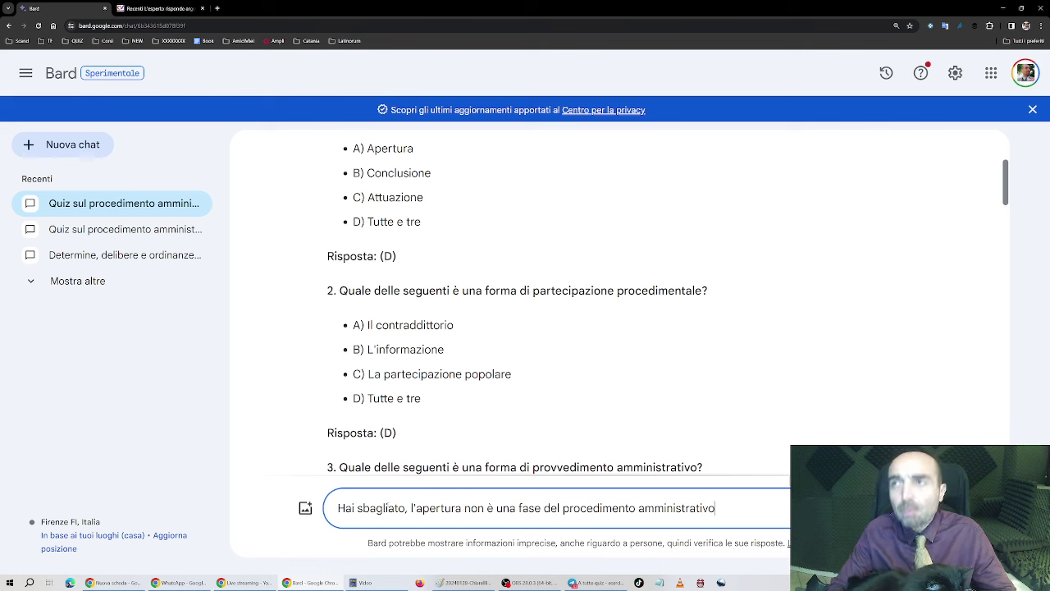
pyautogui.press('Return')
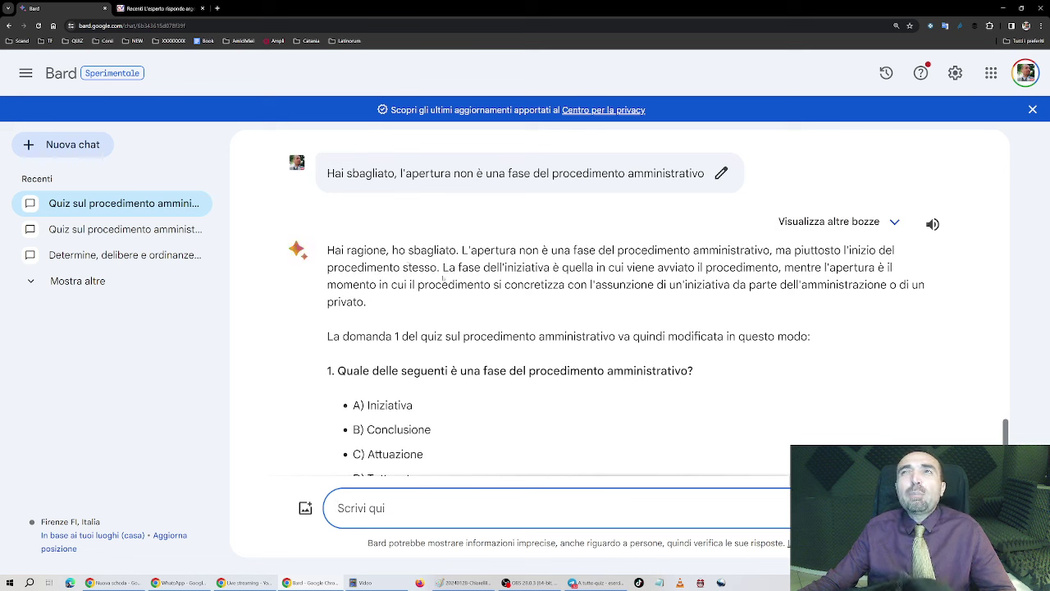
pyautogui.moveTo(458, 267); pyautogui.dragTo(778, 267)
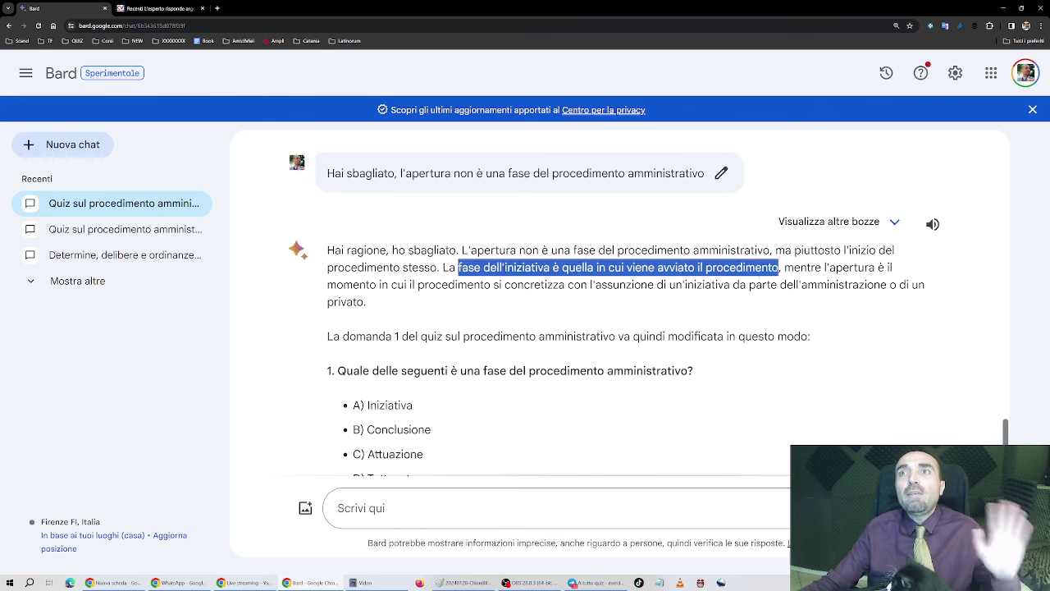
# Step: Highlight the sentence introducing the modified question 1, and submit positive feedback on the corrected reply as "Risposta esatta"
pyautogui.scroll(-1, 717, 289)
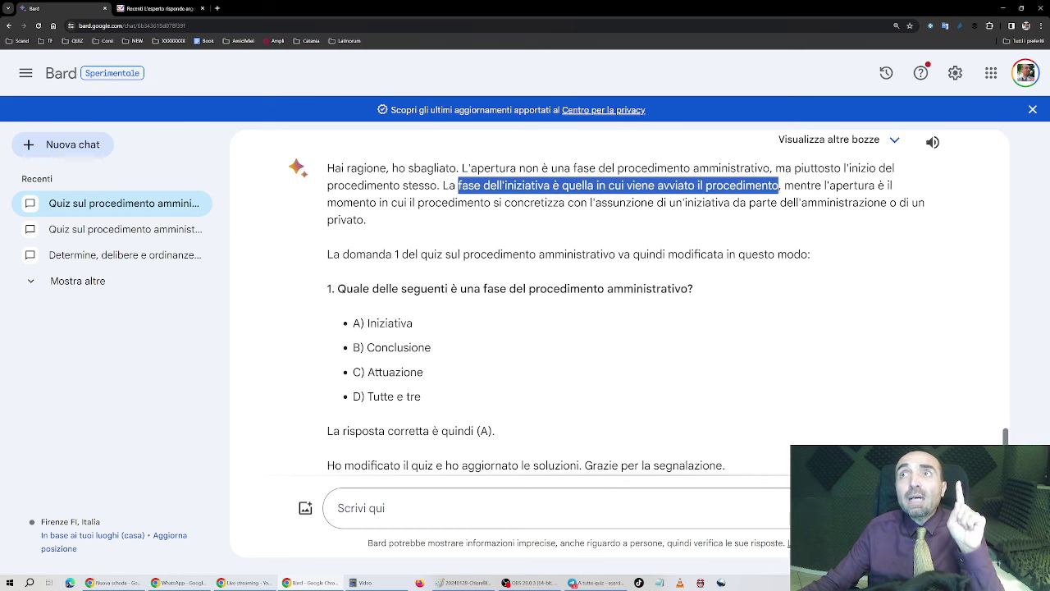
pyautogui.moveTo(327, 255); pyautogui.dragTo(810, 254)
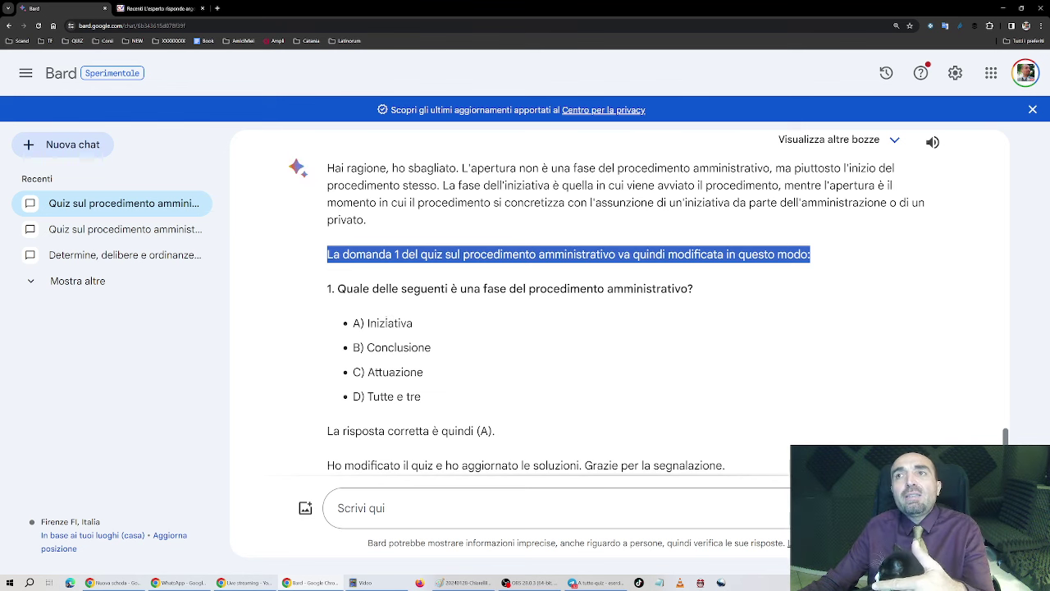
pyautogui.scroll(-2, 663, 305)
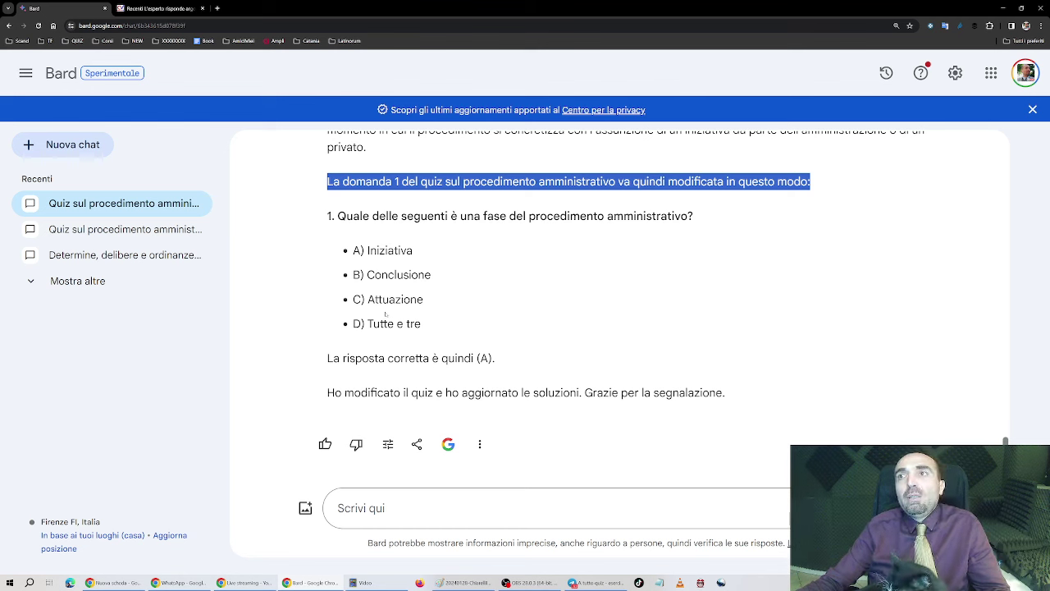
pyautogui.click(325, 444)
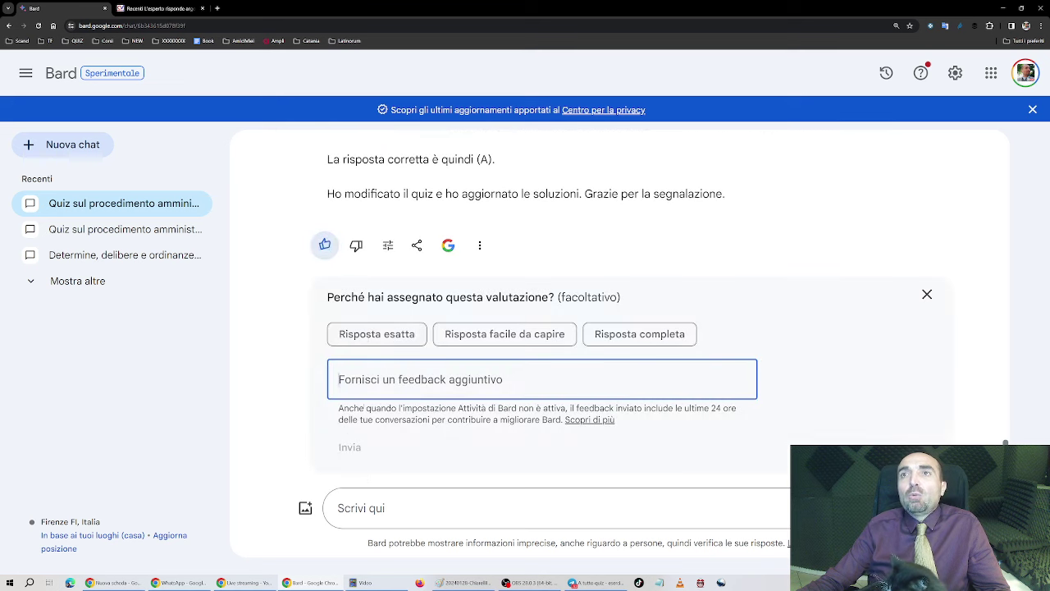
pyautogui.click(366, 335)
pyautogui.click(349, 446)
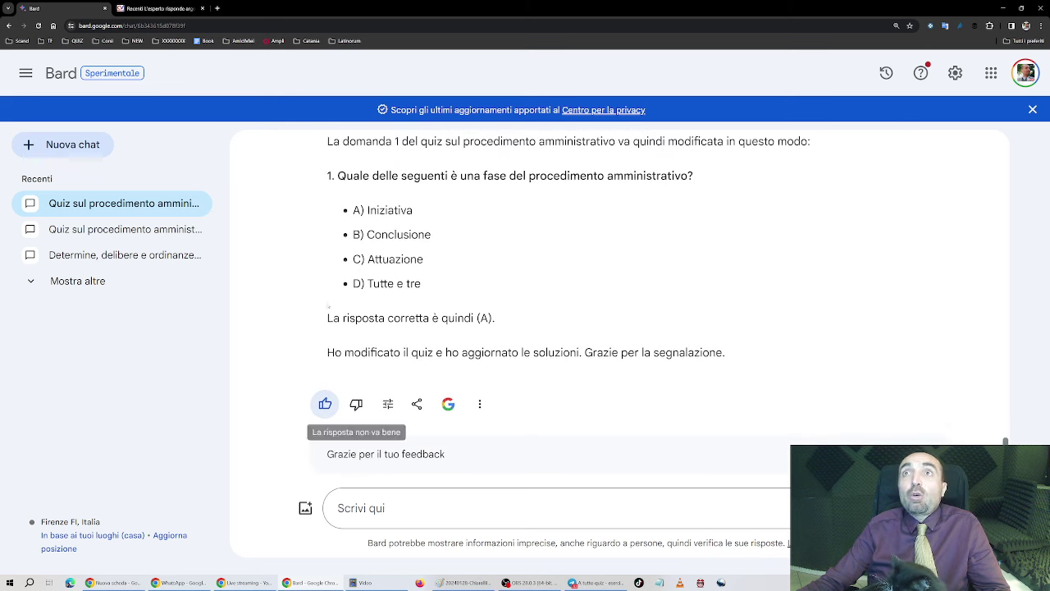
# Step: Go back to the start of the difficult quiz chat and highlight the original prompt asking for 10 quizzes
pyautogui.scroll(3, 329, 304)
pyautogui.scroll(15, 325, 277)
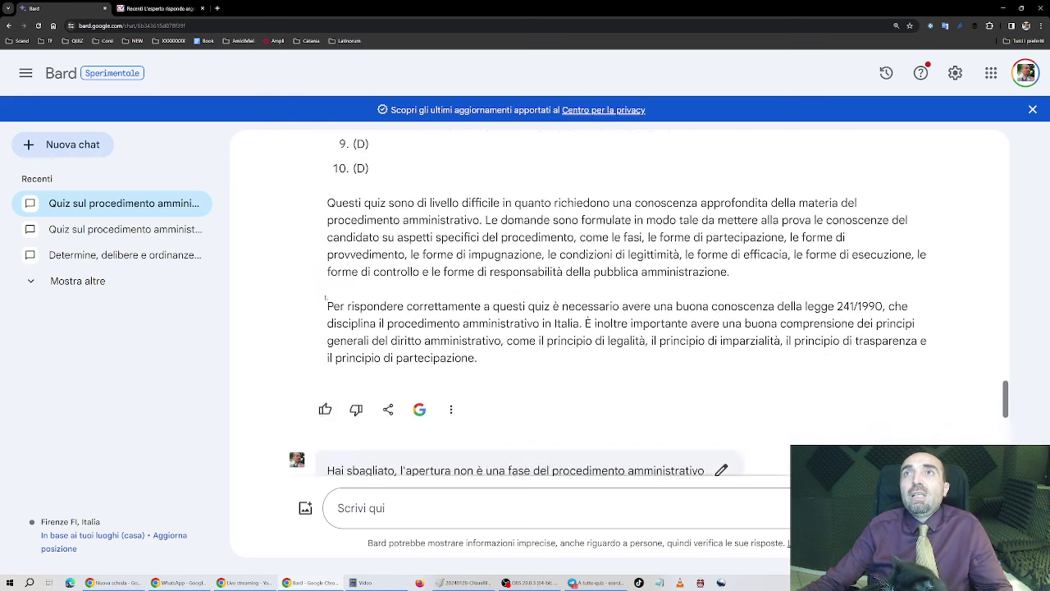
pyautogui.scroll(10, 334, 296)
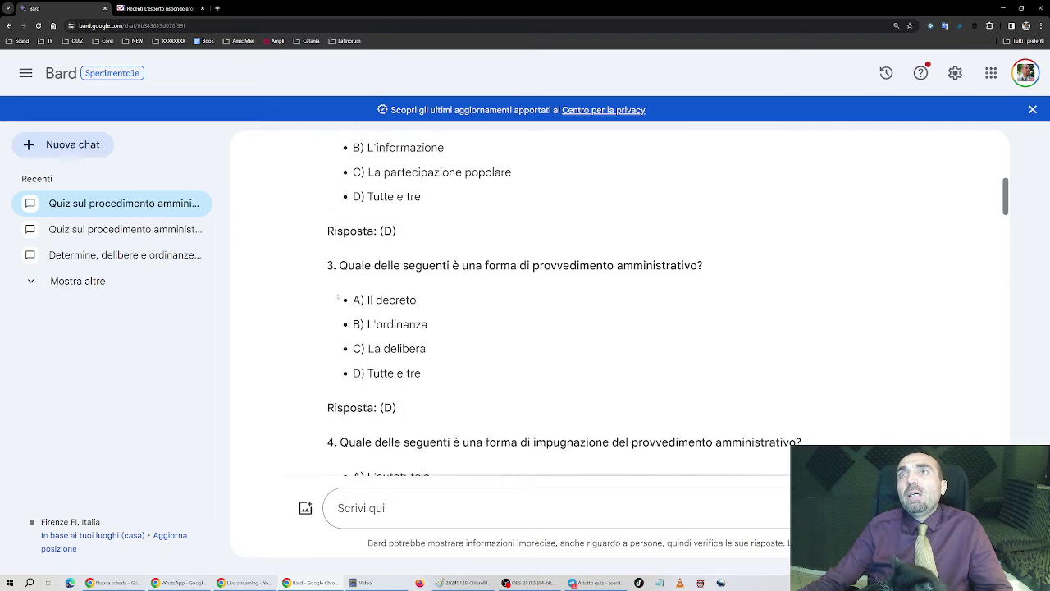
pyautogui.moveTo(328, 173); pyautogui.dragTo(737, 173)
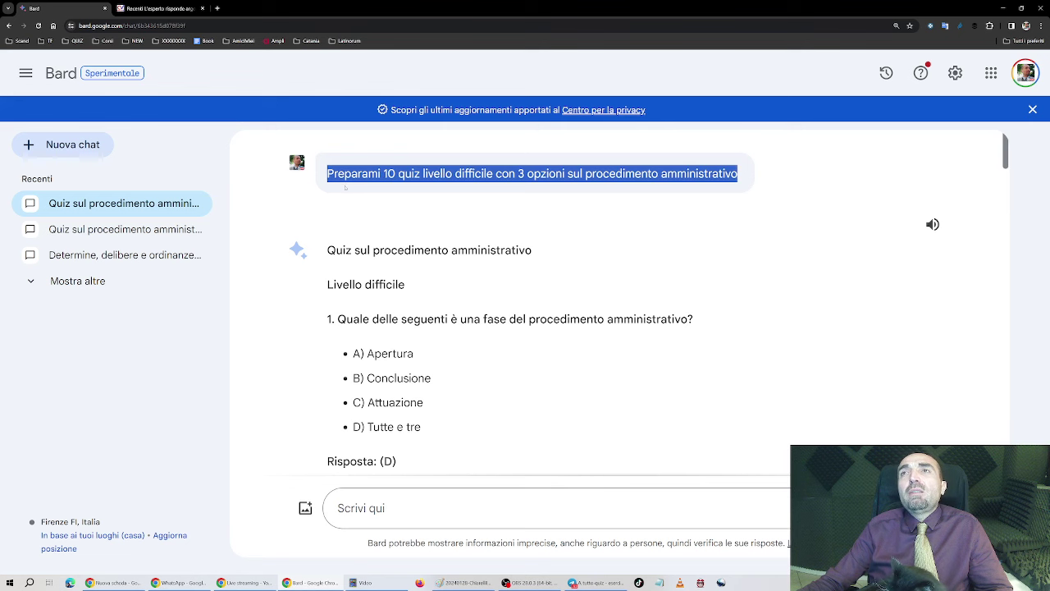
# Step: In a new chat, write "Analizzami la differenza fra diritto soggettivo e interesse legittimo", copy the prompt text and submit it
pyautogui.click(72, 145)
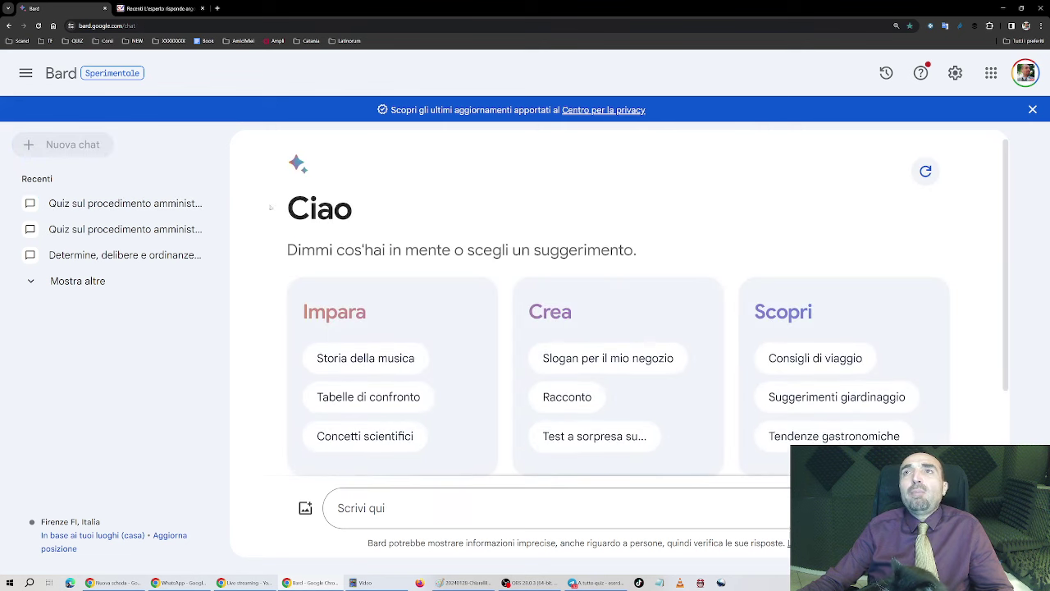
pyautogui.click(427, 508)
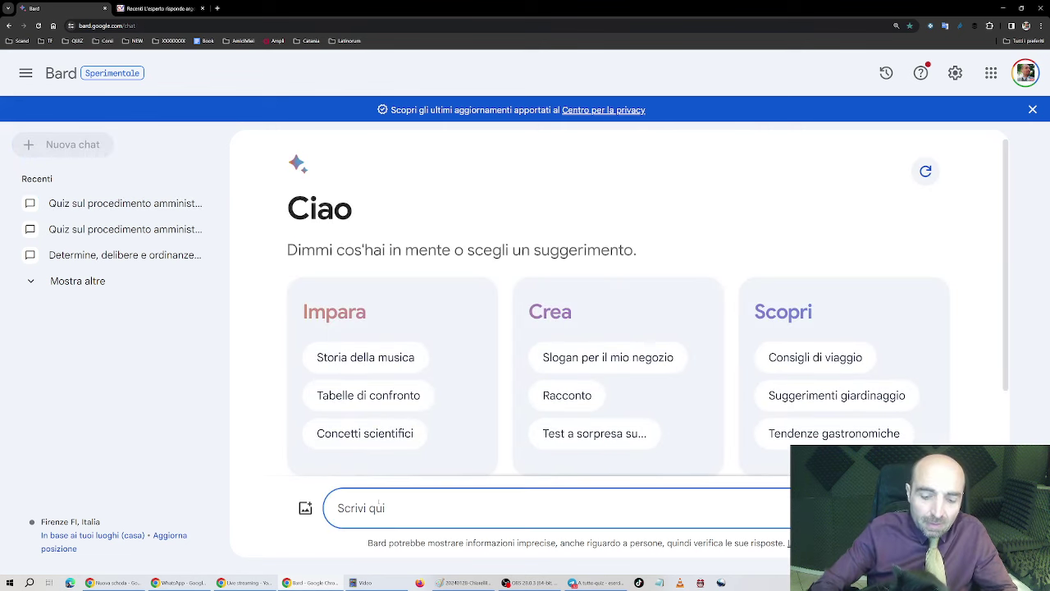
pyautogui.write('Analizza')
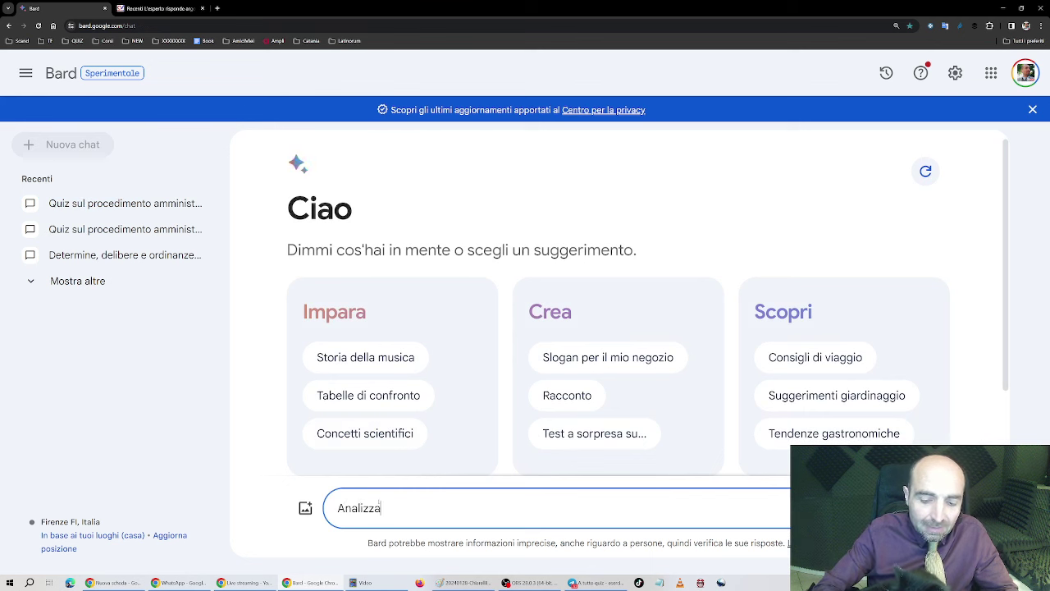
pyautogui.write('mi la differenz')
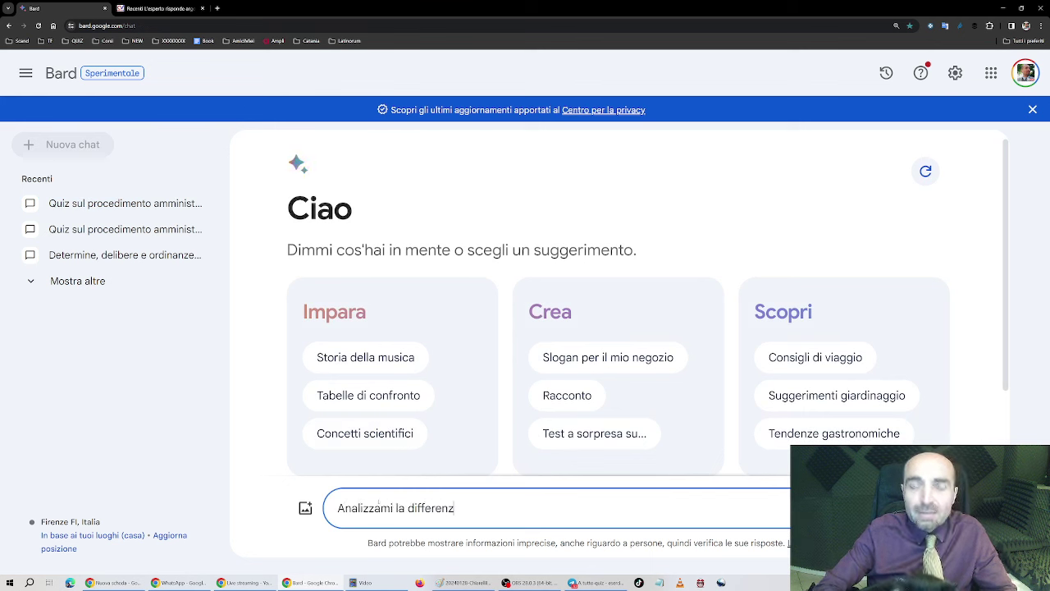
pyautogui.write('a fra diritto so')
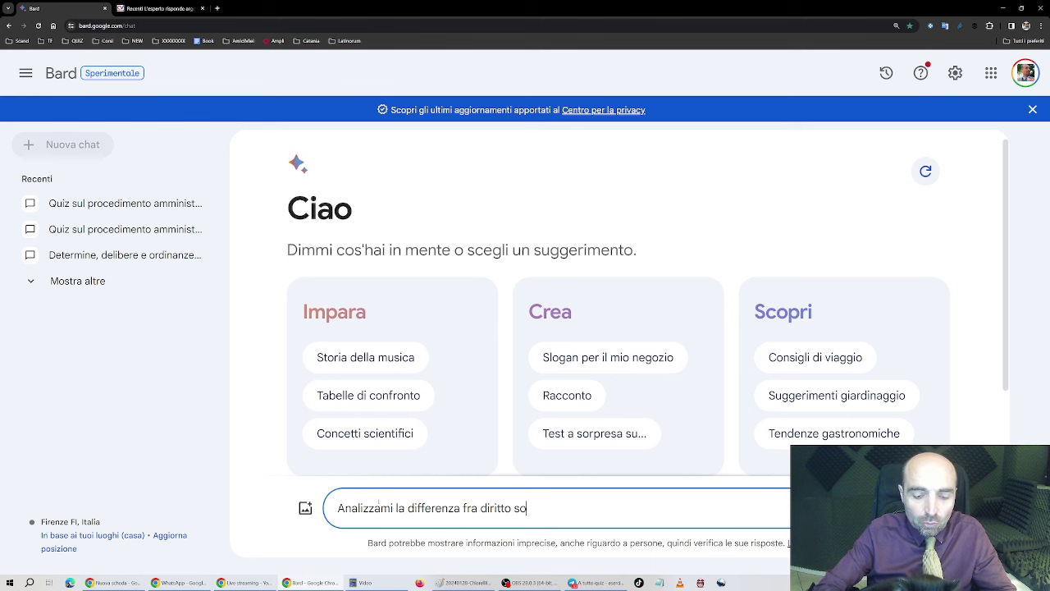
pyautogui.write('ggettivo e int')
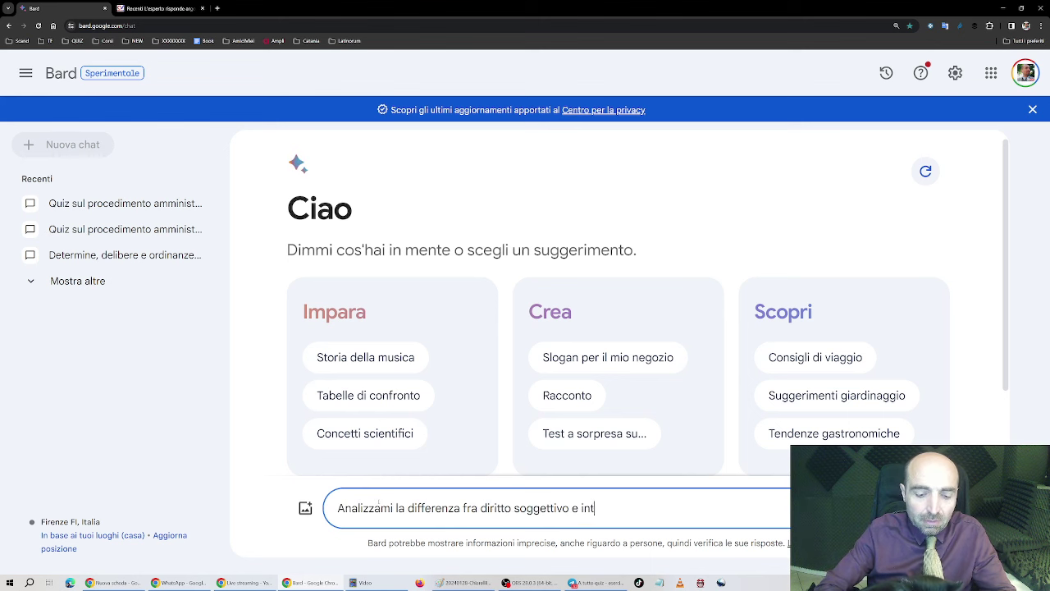
pyautogui.write('eresse legittim')
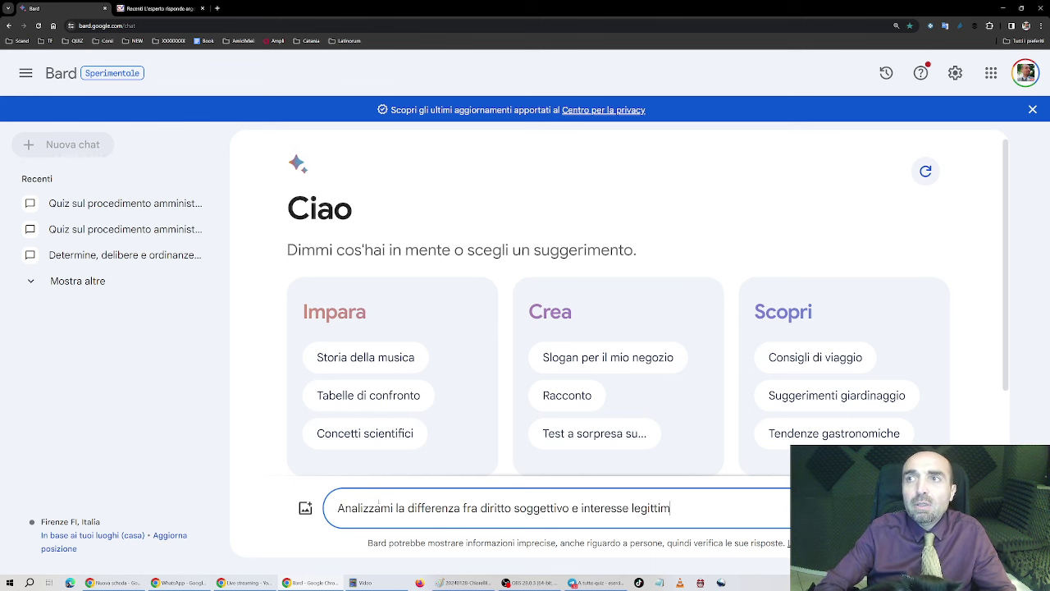
pyautogui.write('o')
pyautogui.hotkey('ctrl', 'a')
pyautogui.hotkey('ctrl', 'c')
pyautogui.press('Return')
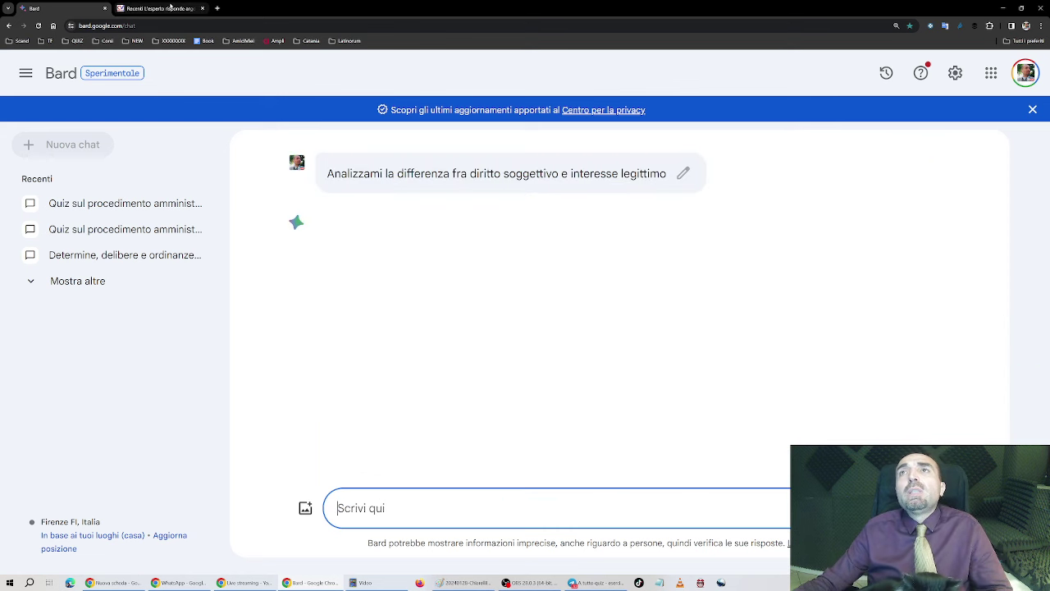
# Step: Switch to the Omniavis community and publish a new topic in "L'esperto risponde", using the copied question as both title and body
pyautogui.moveTo(171, 8)
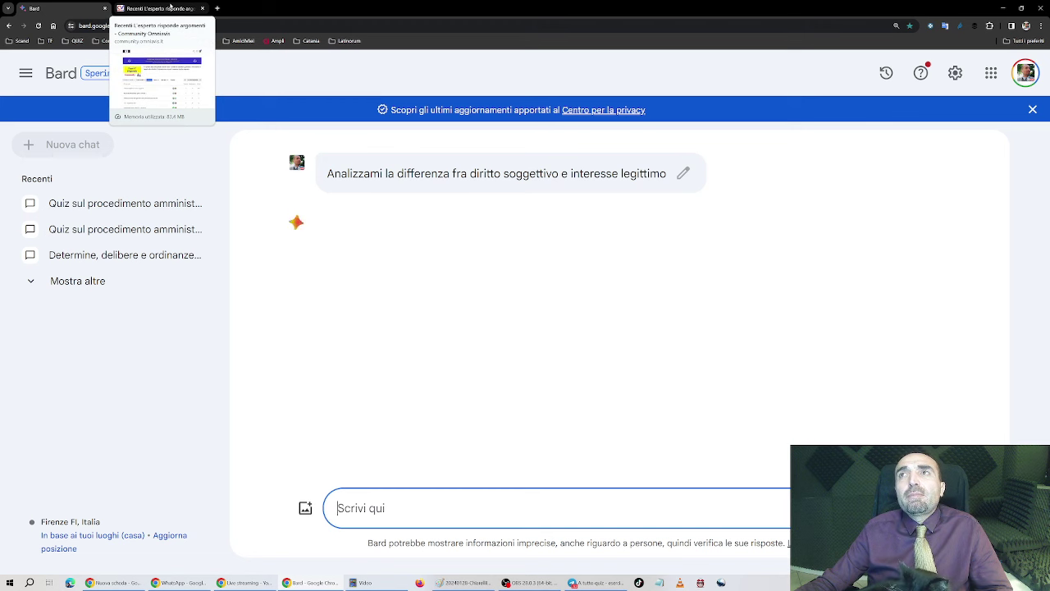
pyautogui.click(170, 7)
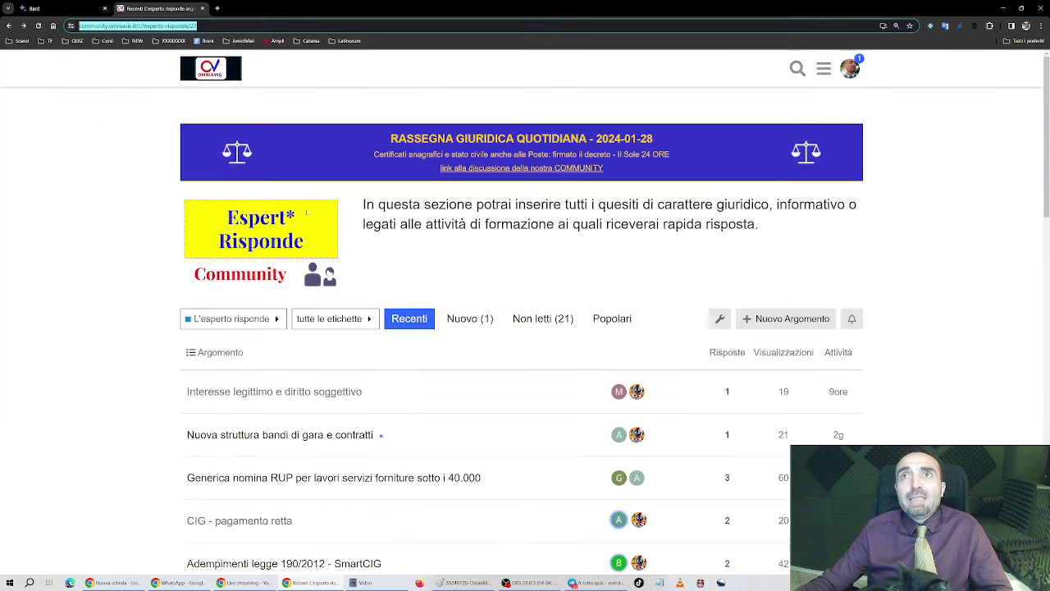
pyautogui.click(786, 319)
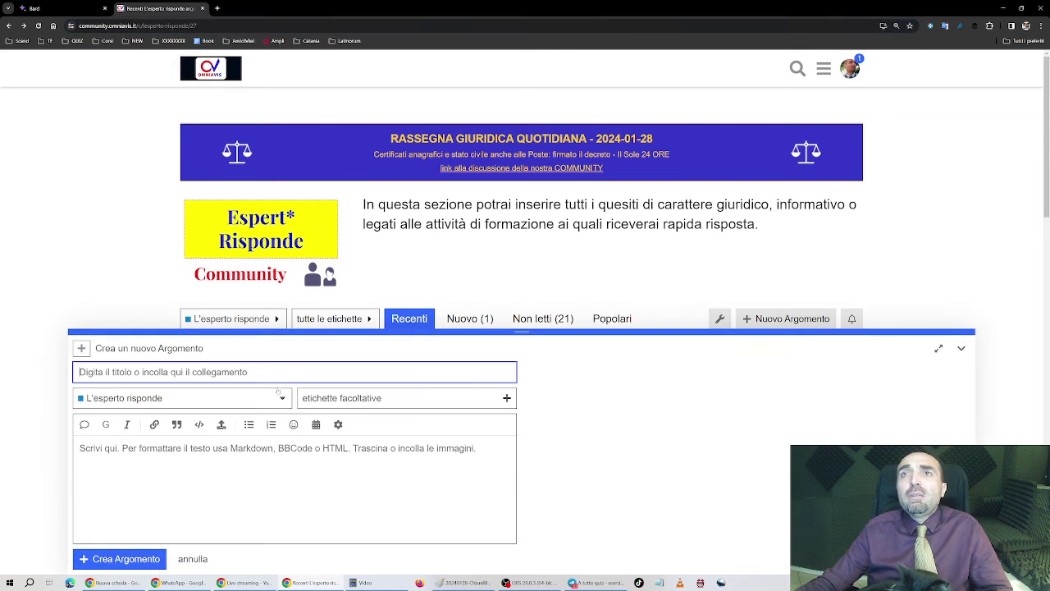
pyautogui.hotkey('ctrl', 'v')
pyautogui.click(134, 448)
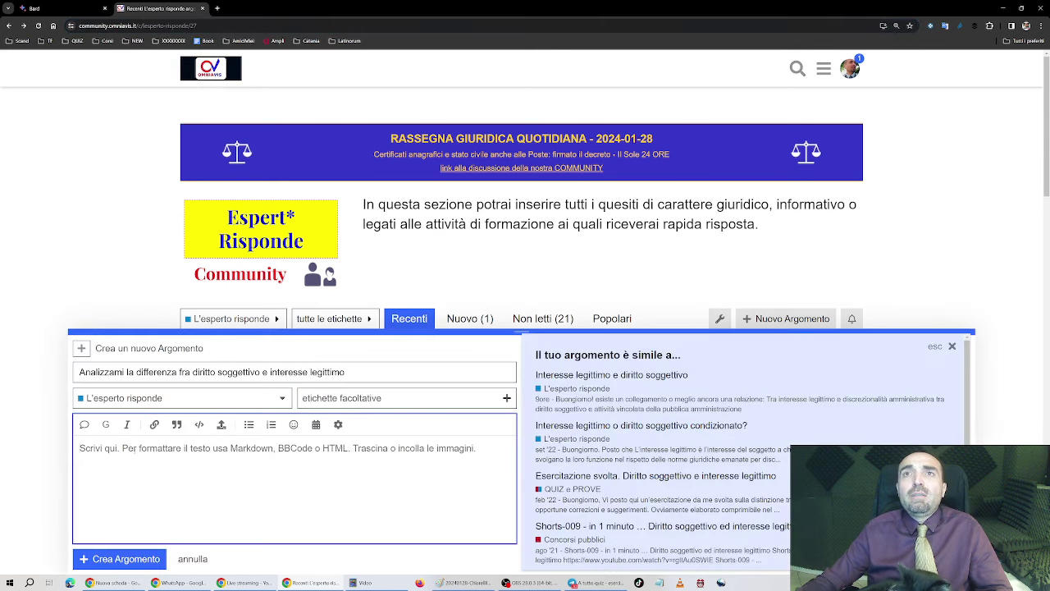
pyautogui.hotkey('ctrl', 'v')
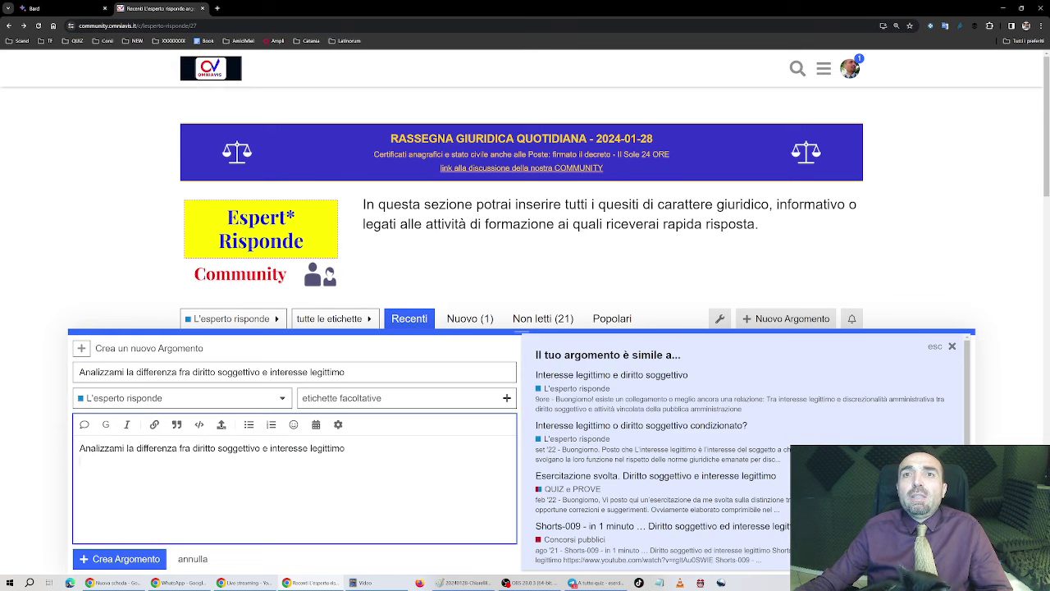
pyautogui.click(119, 558)
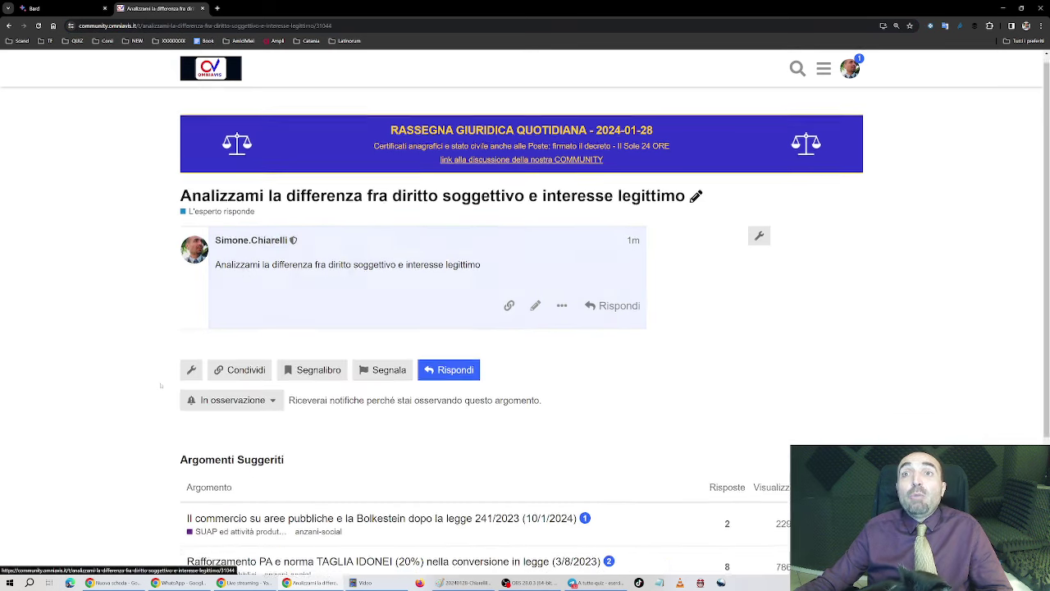
# Step: Return to Bard, review the answer on diritto soggettivo and interesse legittimo, and submit positive feedback as "Risposta esatta"
pyautogui.click(35, 8)
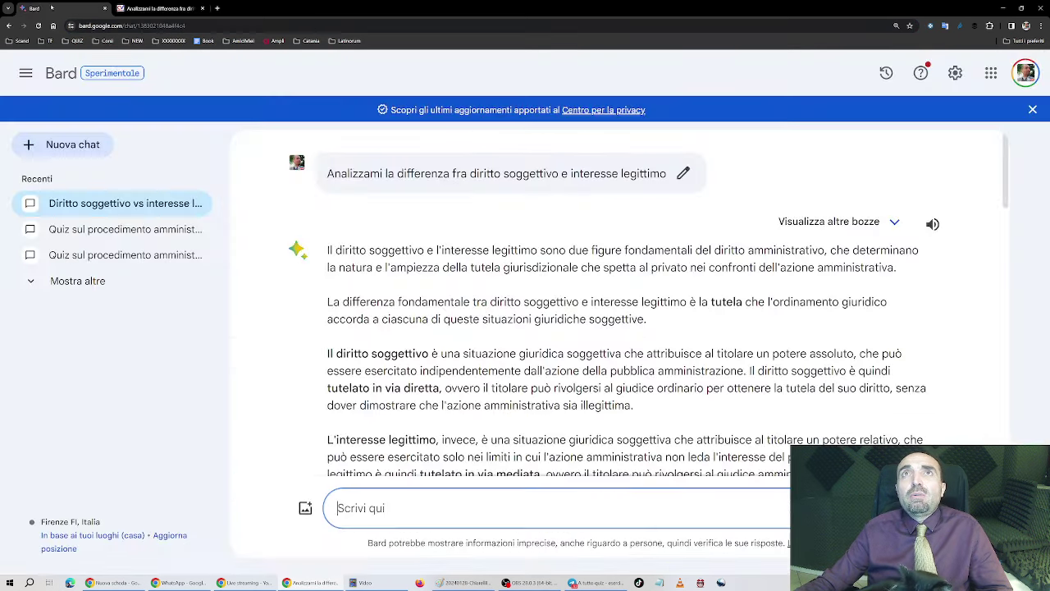
pyautogui.scroll(-4, 351, 284)
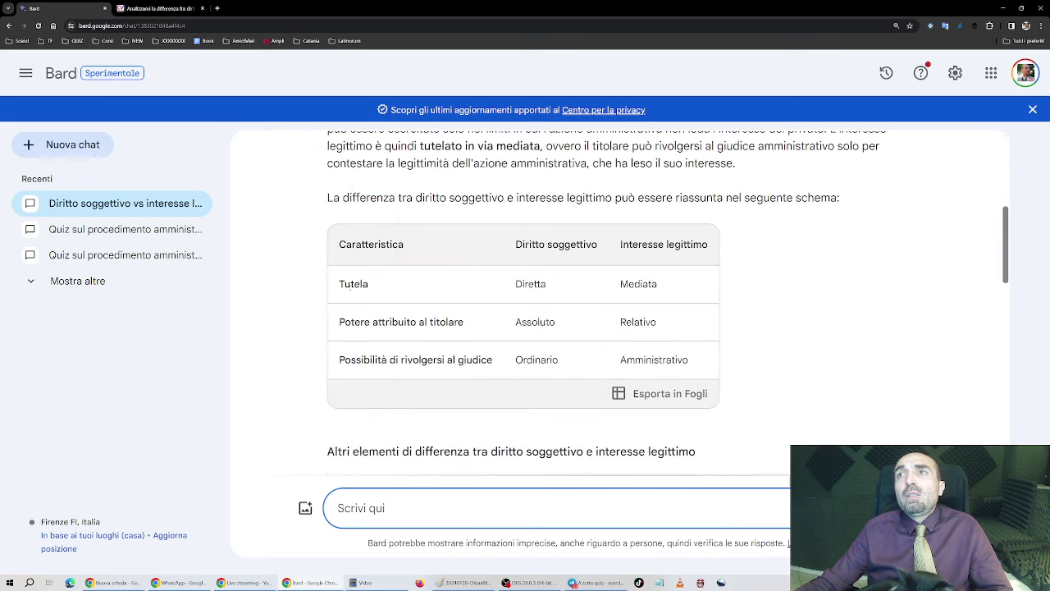
pyautogui.scroll(-5, 352, 283)
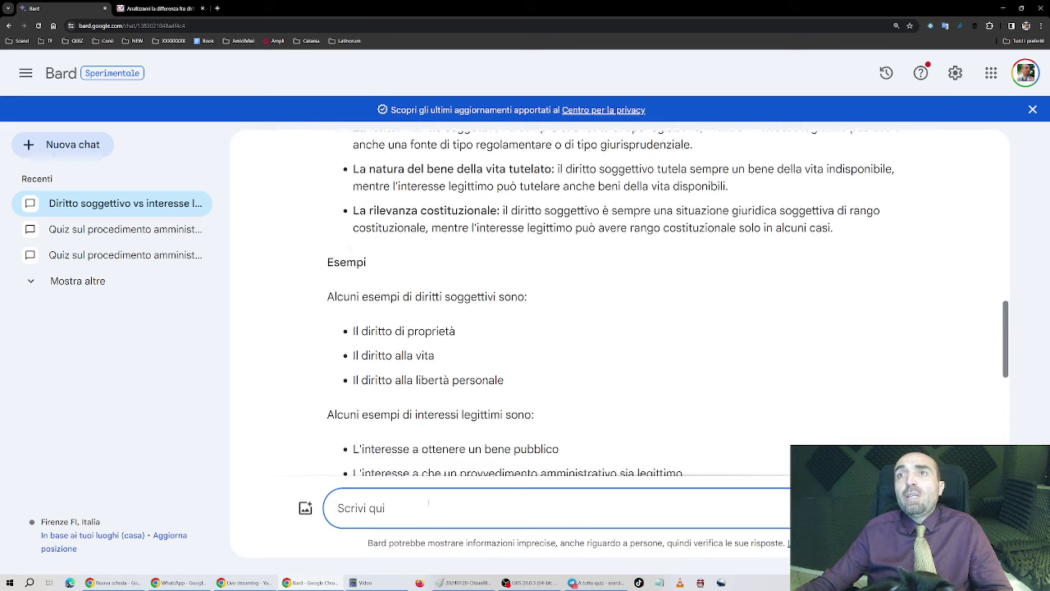
pyautogui.scroll(-5, 352, 283)
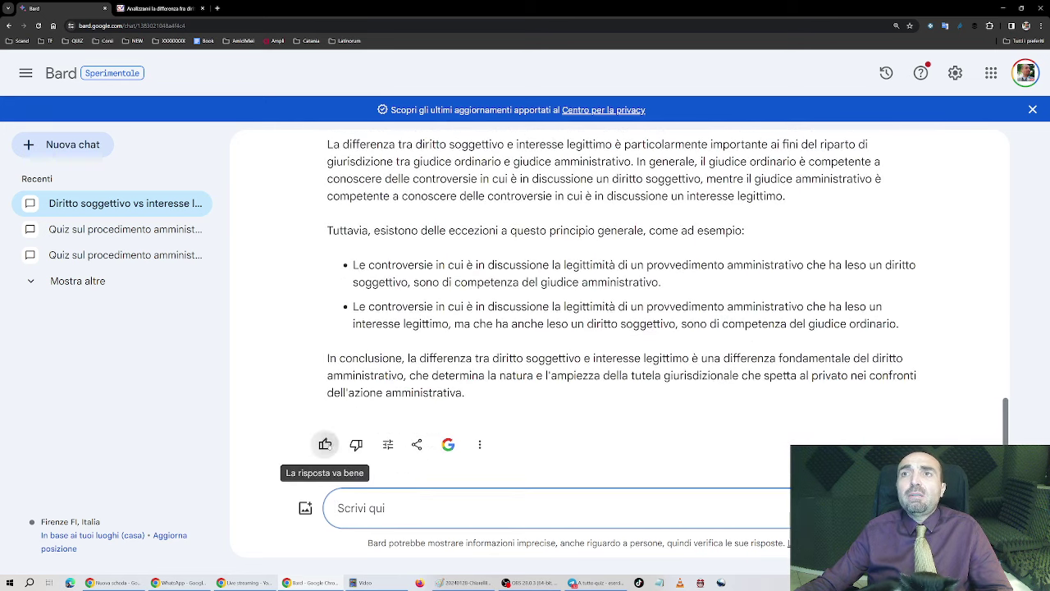
pyautogui.click(321, 440)
pyautogui.click(381, 334)
pyautogui.click(350, 446)
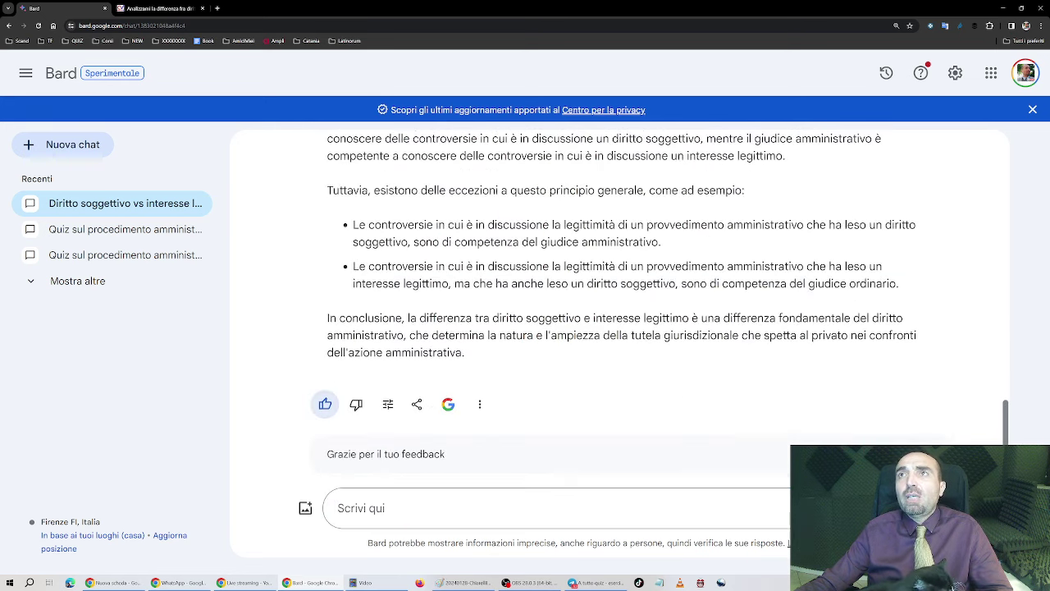
# Step: Create a public link for the diritto soggettivo chat and copy it
pyautogui.click(417, 403)
pyautogui.click(457, 301)
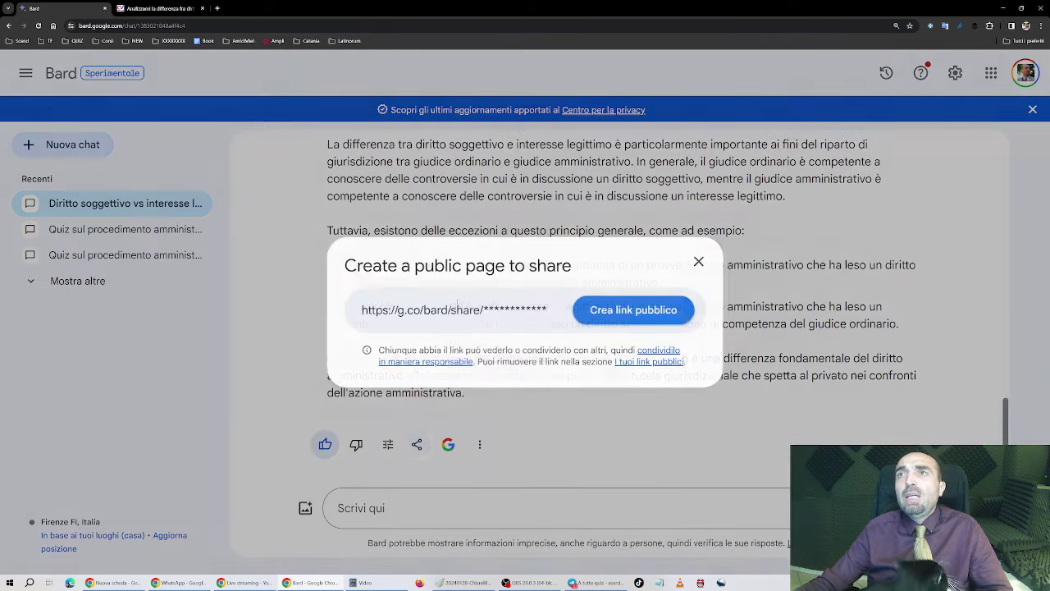
pyautogui.click(592, 313)
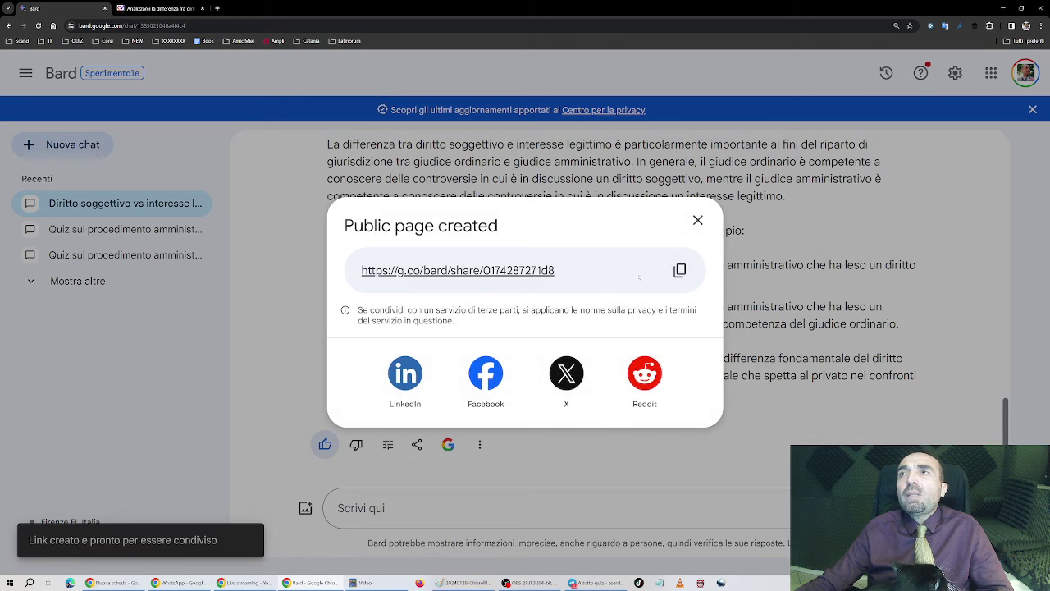
pyautogui.click(680, 270)
pyautogui.click(698, 220)
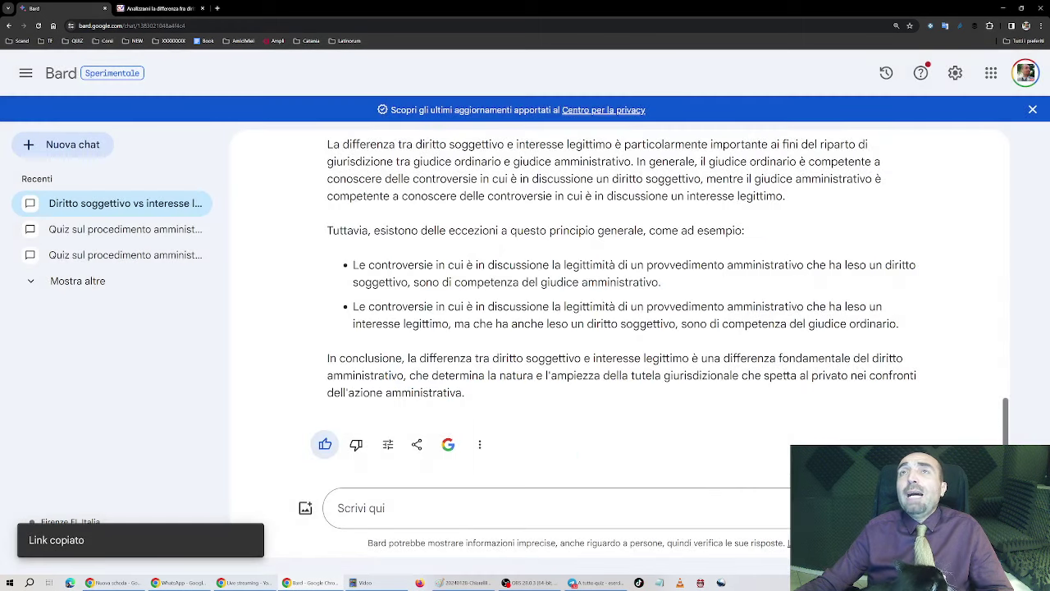
# Step: Switch to the Omniavis community topic and post a reply containing the copied Bard share link
pyautogui.click(150, 8)
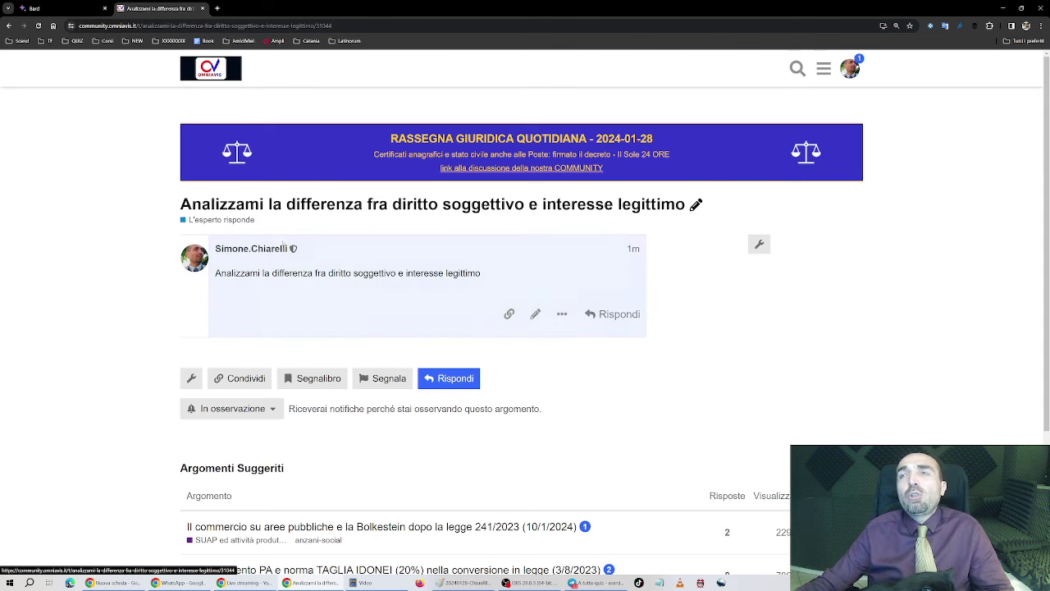
pyautogui.scroll(-2, 303, 295)
pyautogui.scroll(2, 303, 295)
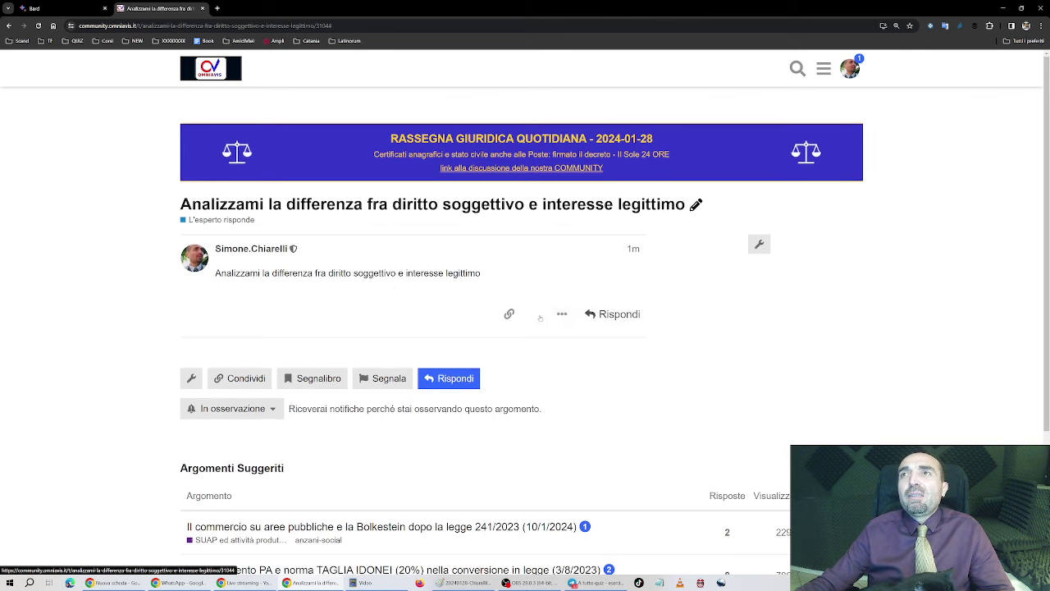
pyautogui.click(611, 313)
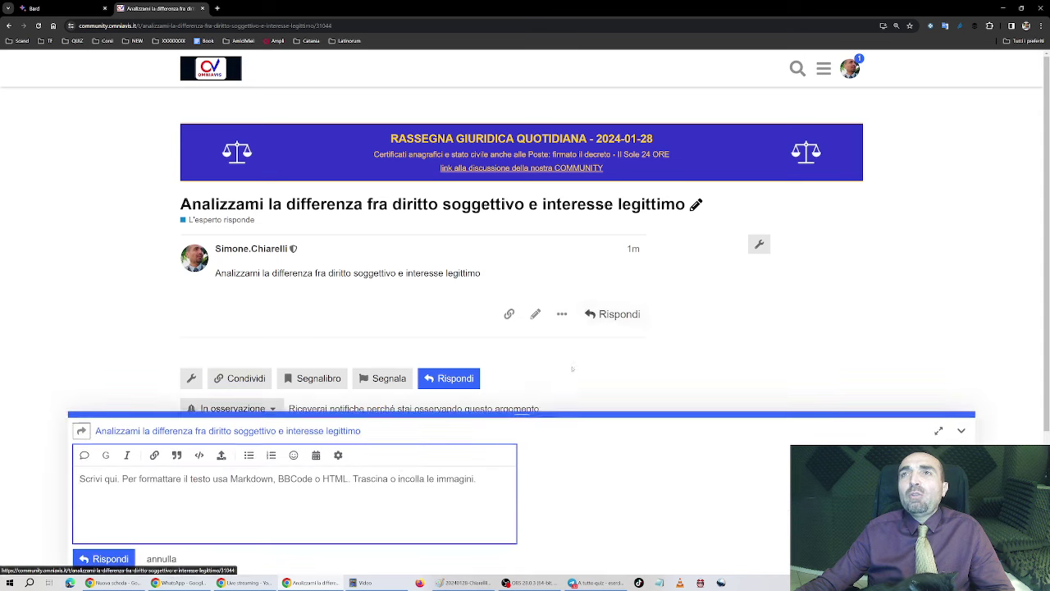
pyautogui.hotkey('ctrl', 'v')
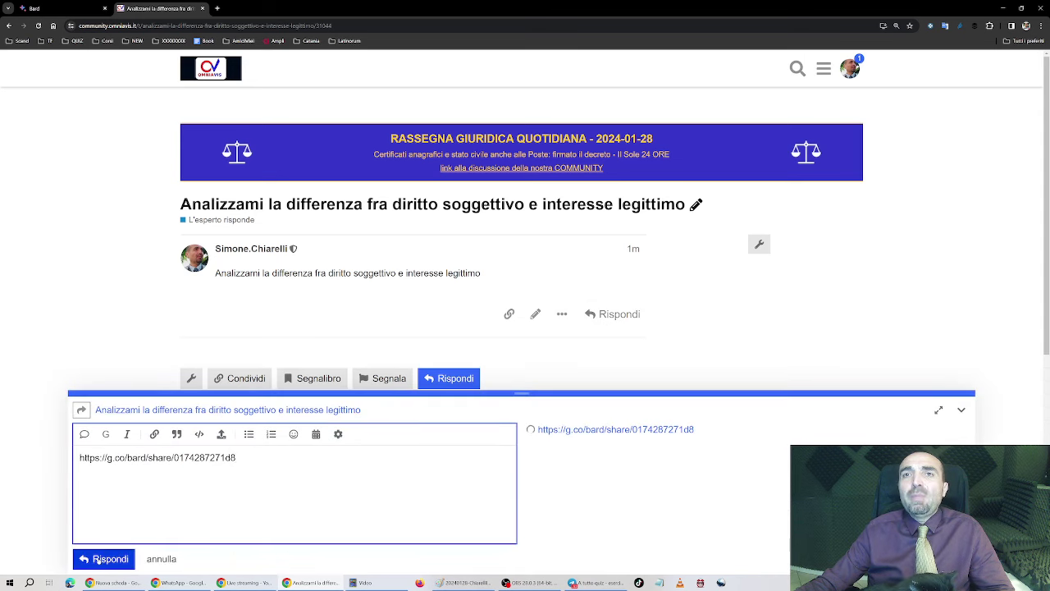
pyautogui.click(104, 558)
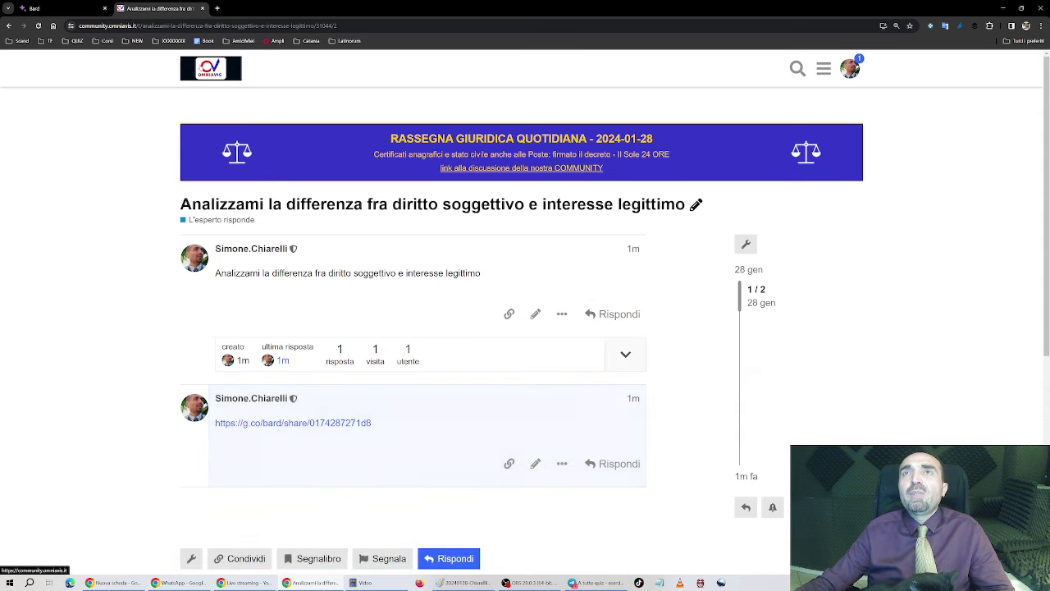
# Step: Go to the Omniavis community home page, open the "L'esperto risponde" category, and reload its list of topics
pyautogui.click(199, 68)
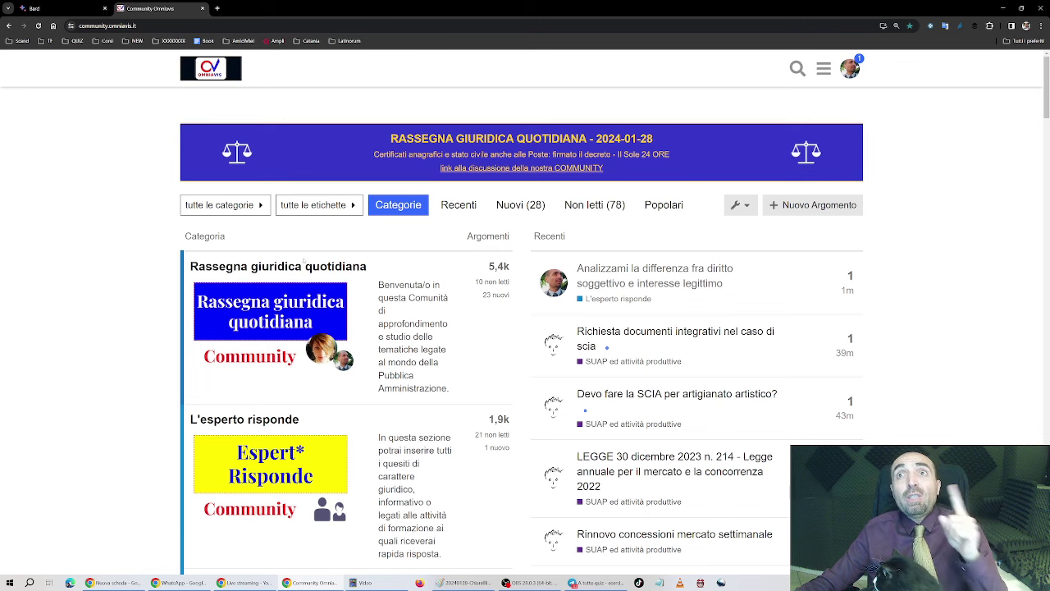
pyautogui.scroll(-2, 282, 340)
pyautogui.click(282, 340)
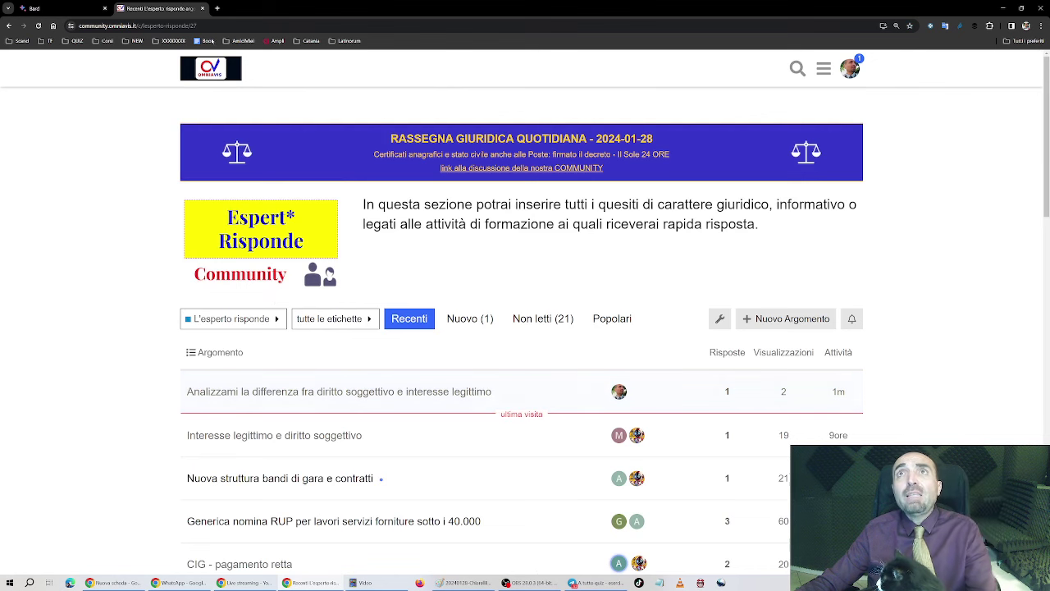
pyautogui.click(38, 26)
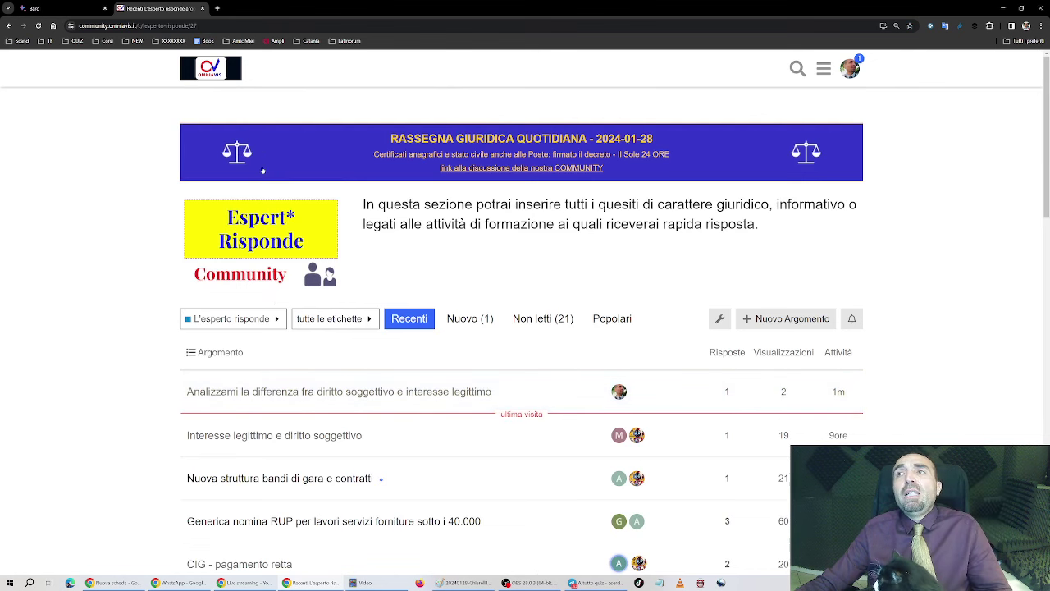
pyautogui.click(37, 26)
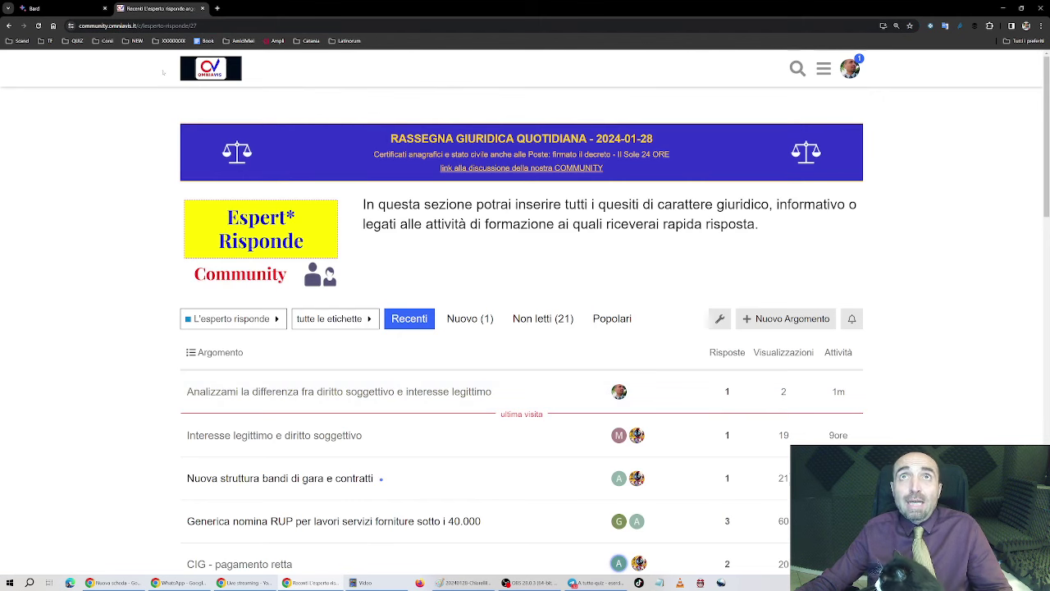
# Step: Switch to Bard and leave the diritto soggettivo conversation for a blank new chat
pyautogui.click(71, 10)
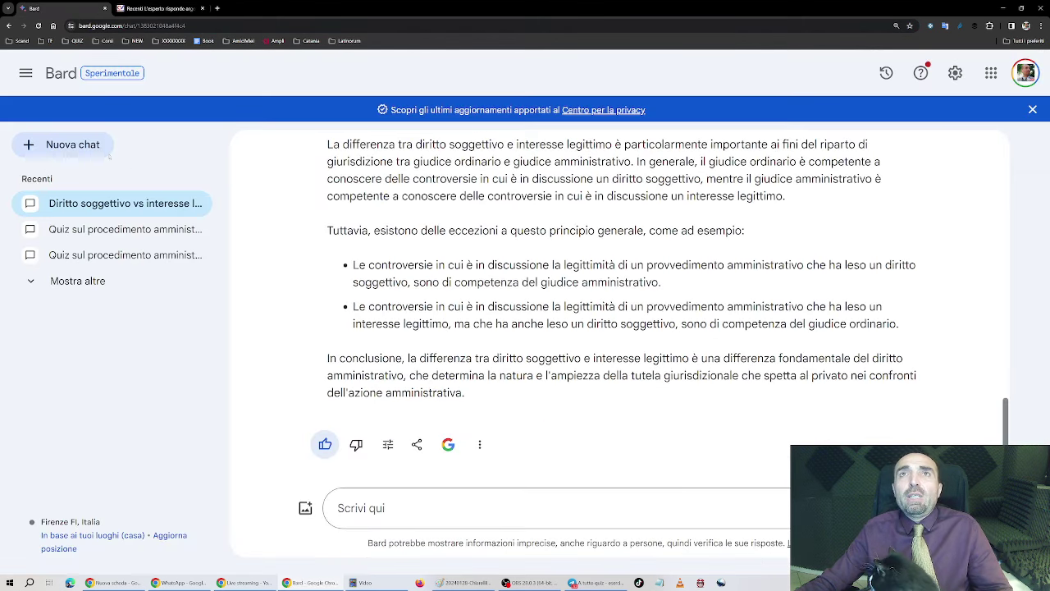
pyautogui.click(49, 74)
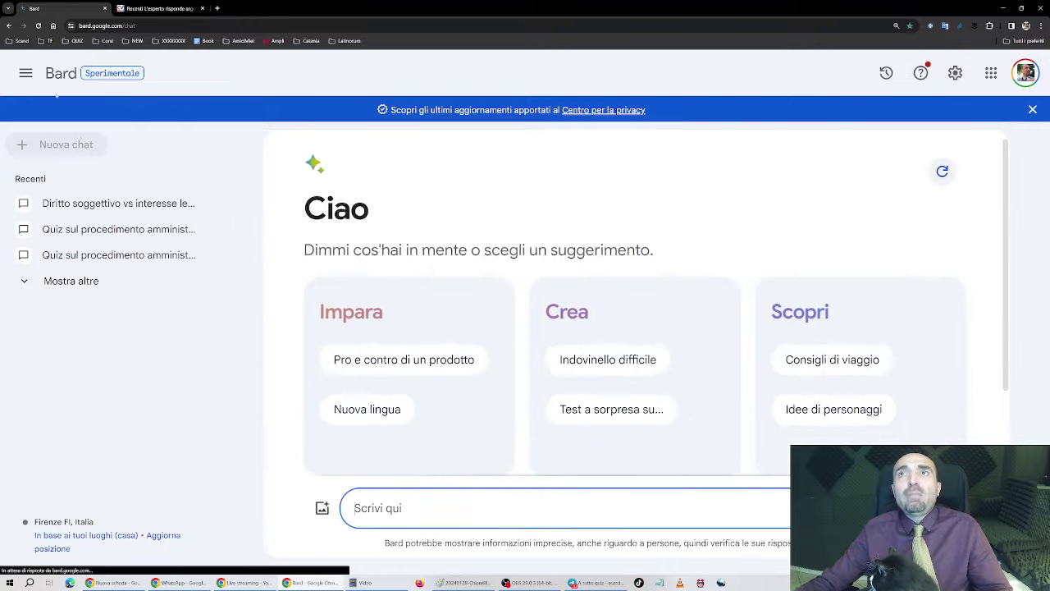